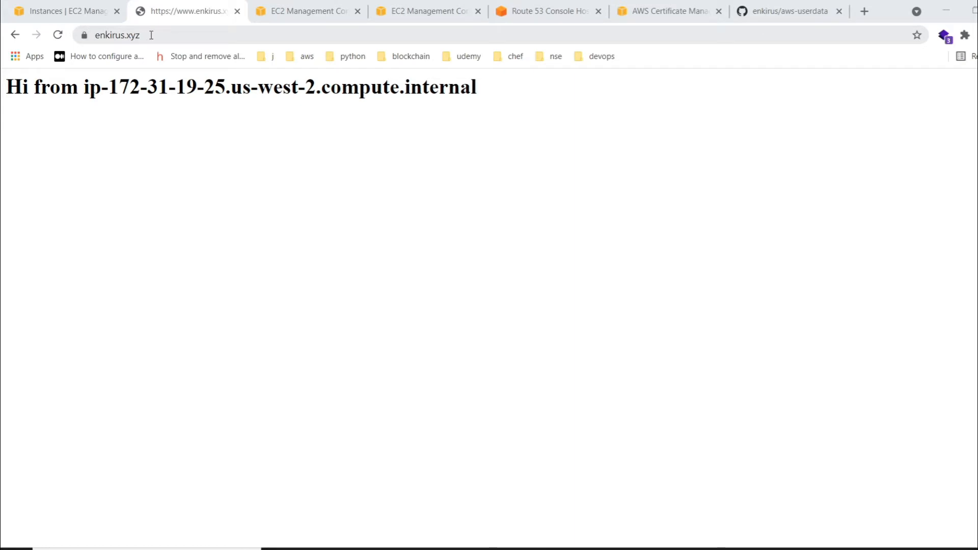
- Inspect the SSL certificate of enkirus.xyz and close its details
{"action": "left_click", "coordinate": [85, 35]}
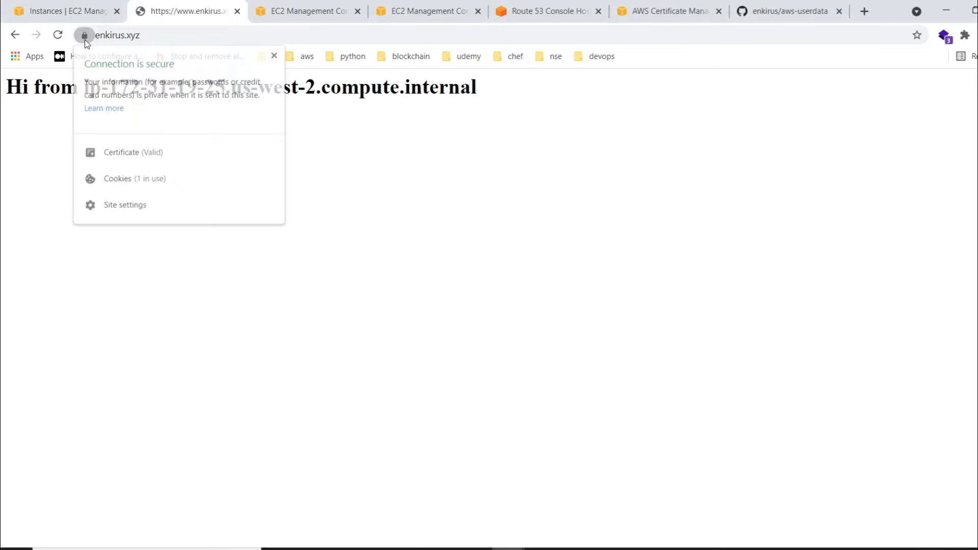
{"action": "left_click", "coordinate": [151, 154]}
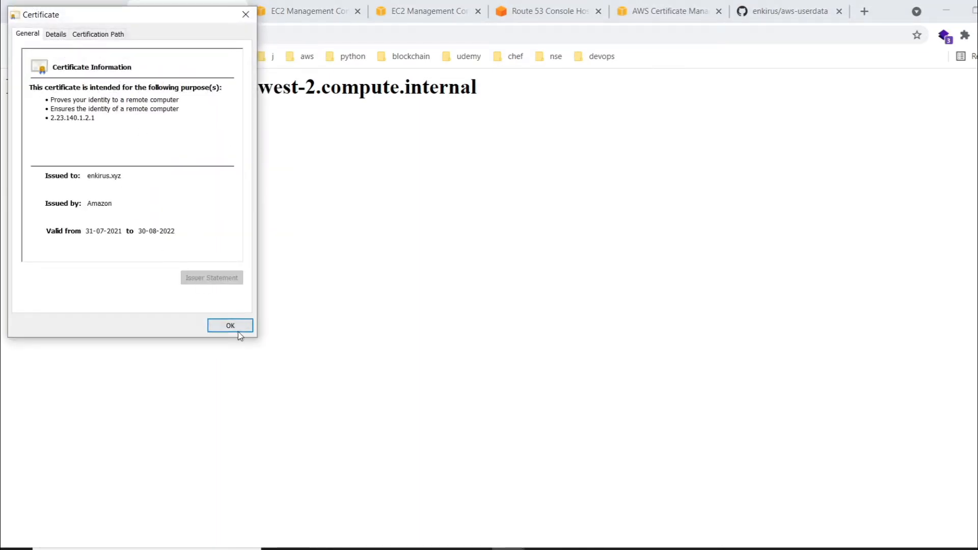
{"action": "left_click", "coordinate": [237, 330]}
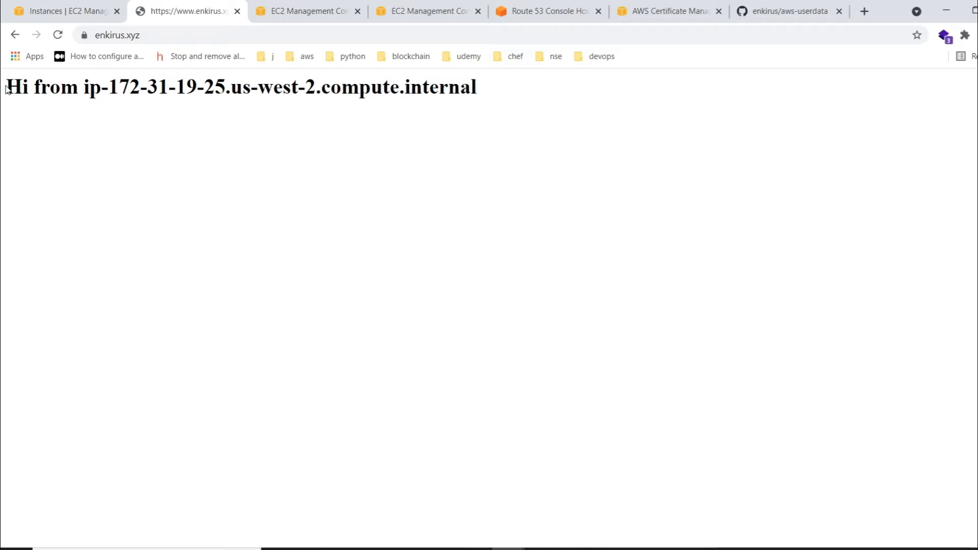
- Switch to the EC2 instances list and deselect the selected Test Instance
{"action": "left_click", "coordinate": [54, 10]}
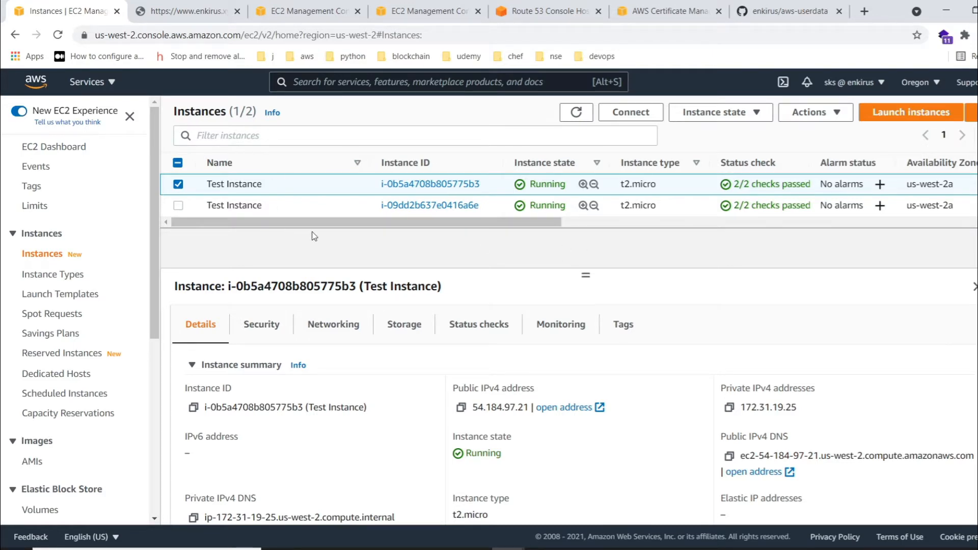
{"action": "left_click", "coordinate": [178, 184]}
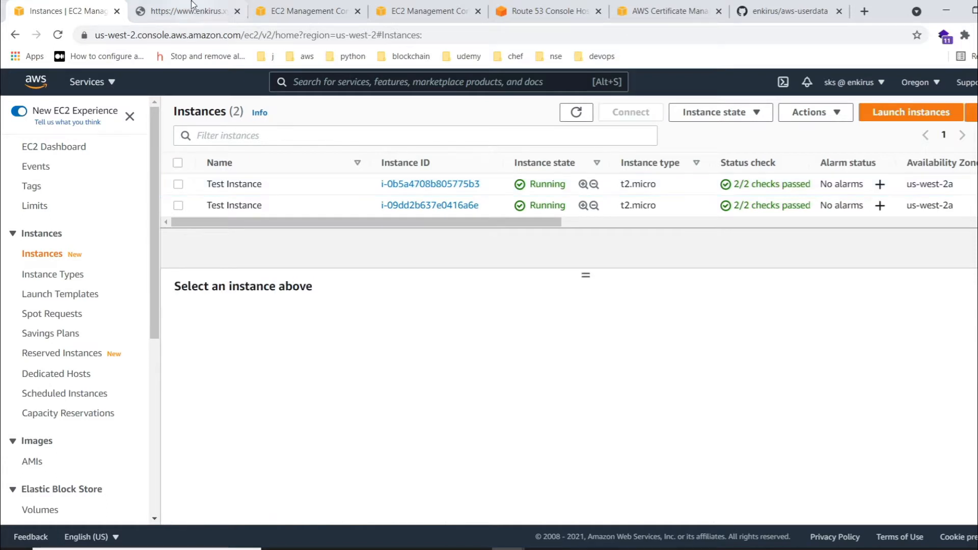
{"action": "left_click", "coordinate": [191, 4]}
{"action": "left_click", "coordinate": [190, 29]}
{"action": "key", "text": "End"}
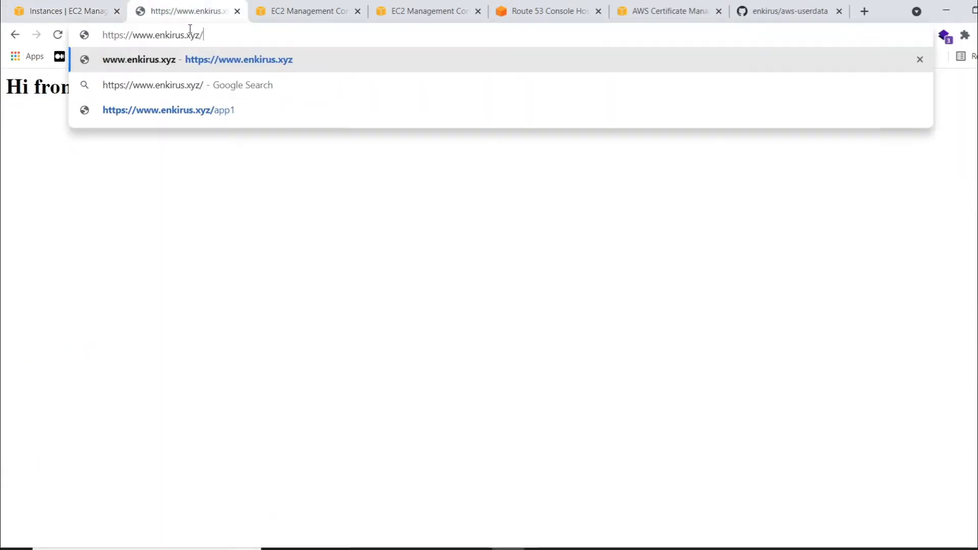
{"action": "type", "text": "app1"}
{"action": "key", "text": "Return"}
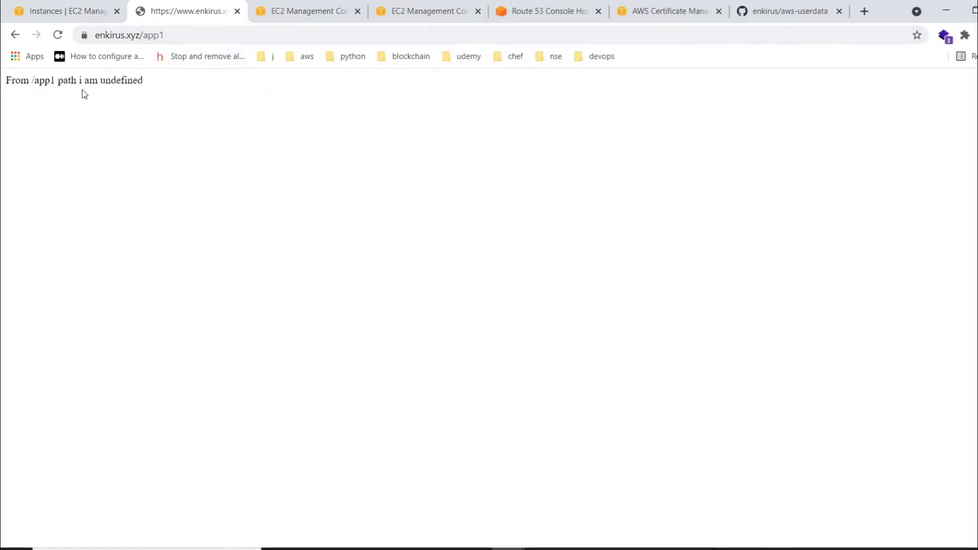
{"action": "left_click", "coordinate": [185, 34]}
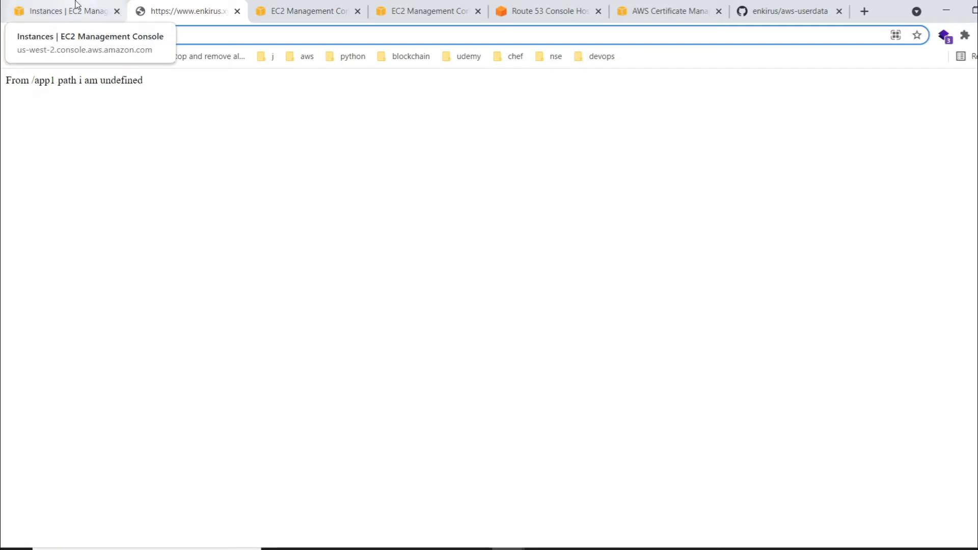
{"action": "left_click", "coordinate": [166, 122]}
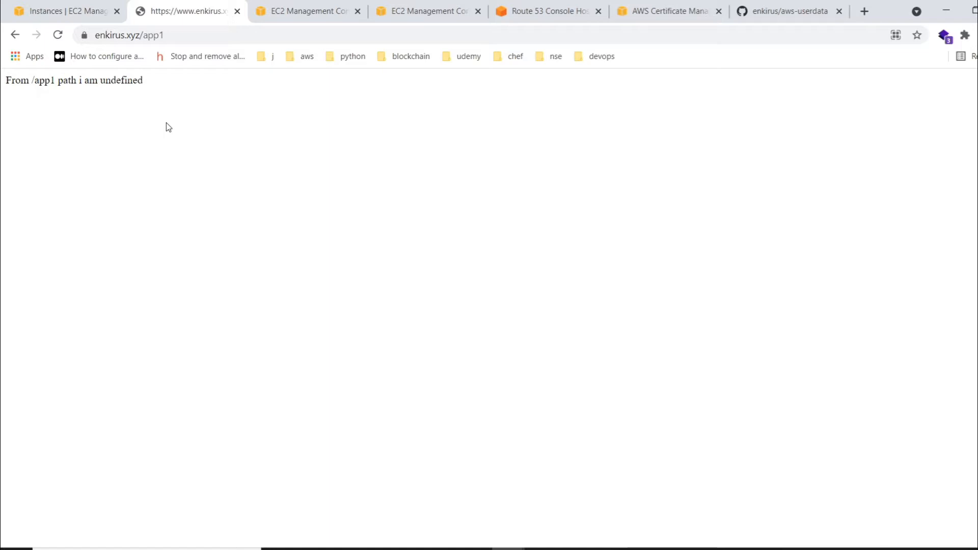
- Begin launching an EC2 instance with the 64-bit (x86) Amazon Linux 2 AMI and the t2.micro type
{"action": "left_click", "coordinate": [77, 5]}
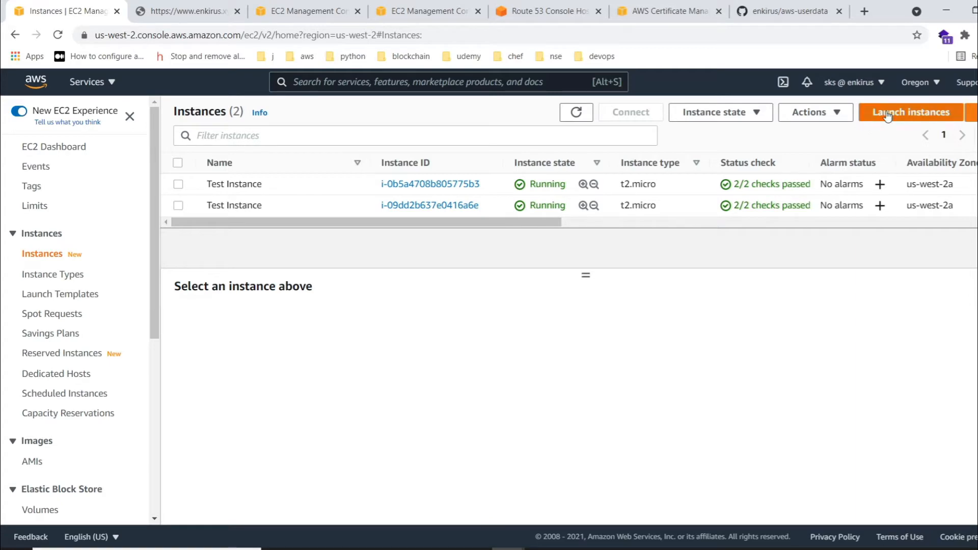
{"action": "left_click", "coordinate": [866, 113]}
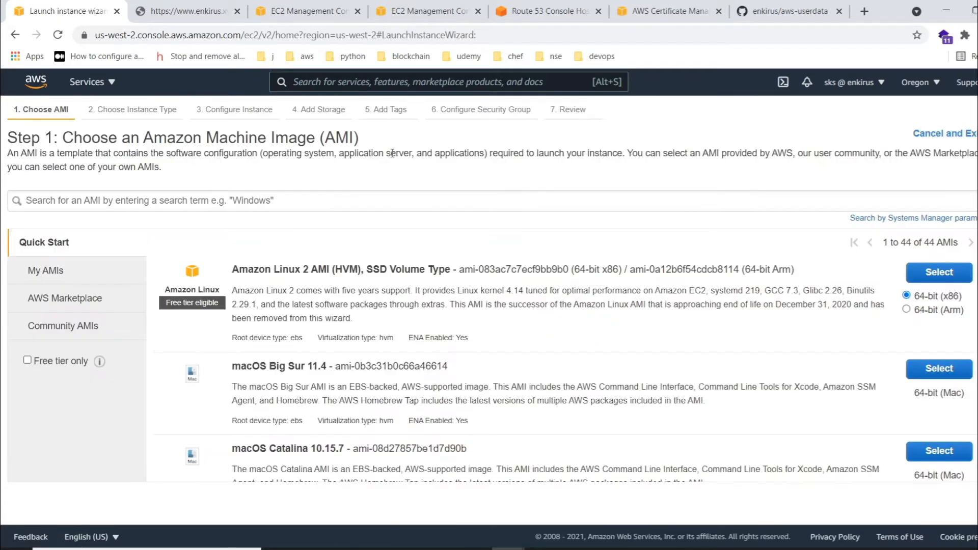
{"action": "left_click", "coordinate": [932, 273]}
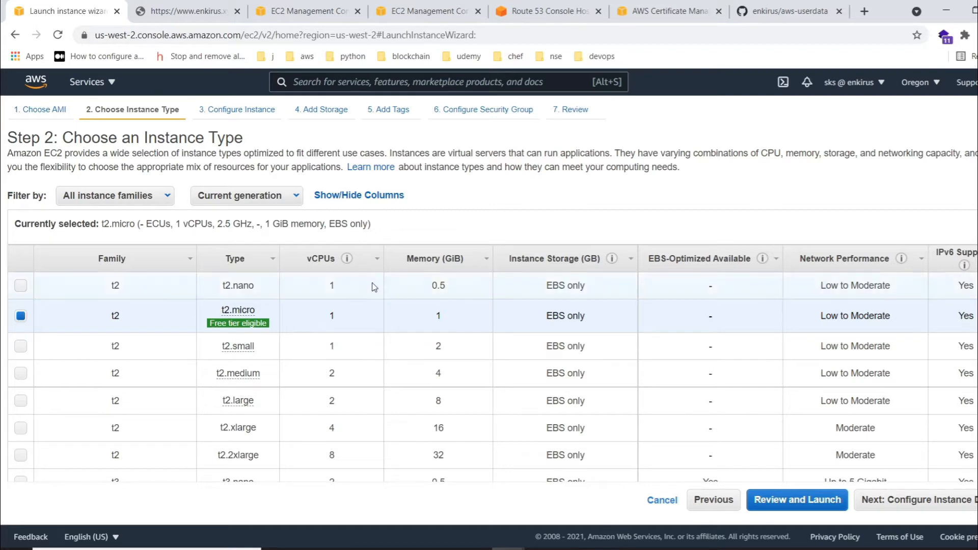
{"action": "left_click", "coordinate": [943, 502]}
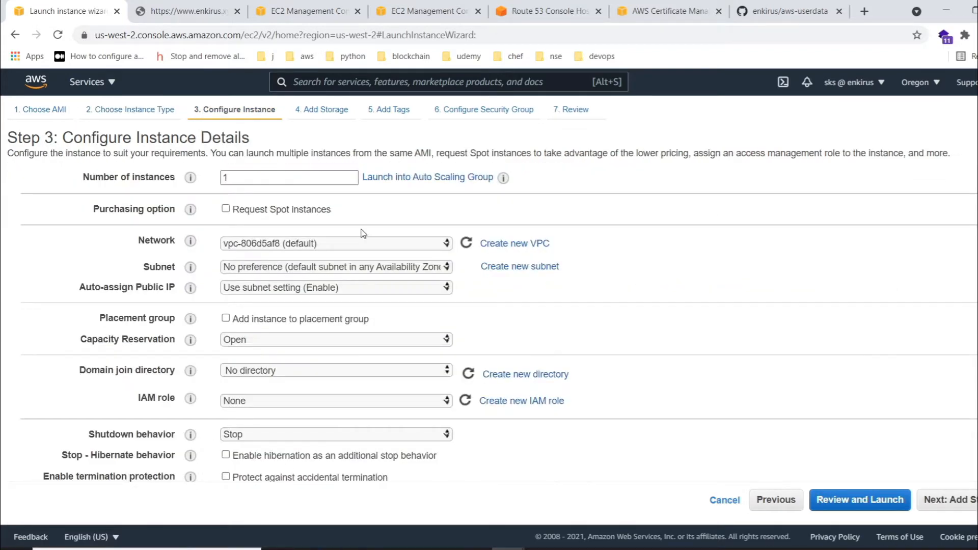
- Paste the user data bash script that installs httpd, git and Node.js, clones enkirus/aws-userdata and runs index1.js, enlarging the text box to fit
{"action": "scroll", "coordinate": [303, 345], "scroll_direction": "down", "scroll_amount": 3}
{"action": "scroll", "coordinate": [303, 351], "scroll_direction": "down", "scroll_amount": 6}
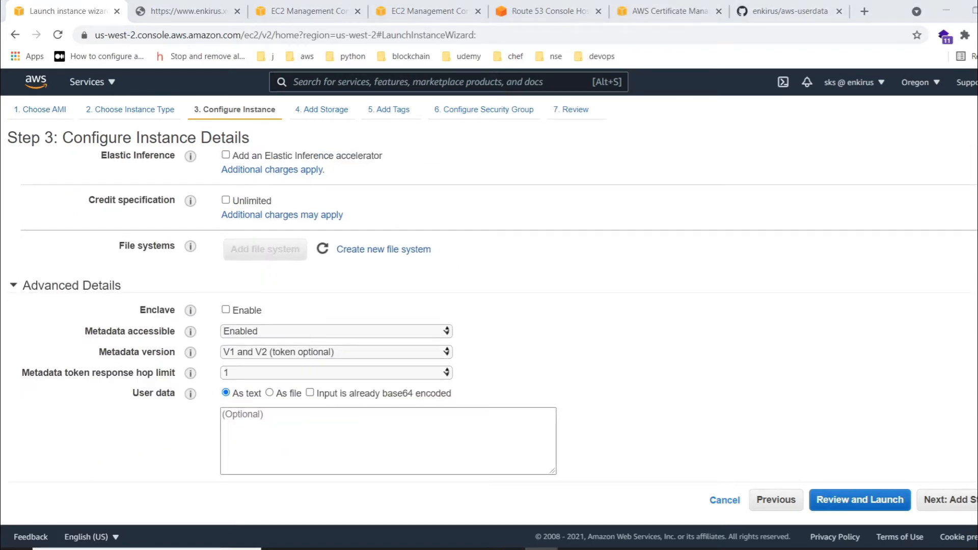
{"action": "left_click_drag", "start_coordinate": [553, 472], "coordinate": [573, 548]}
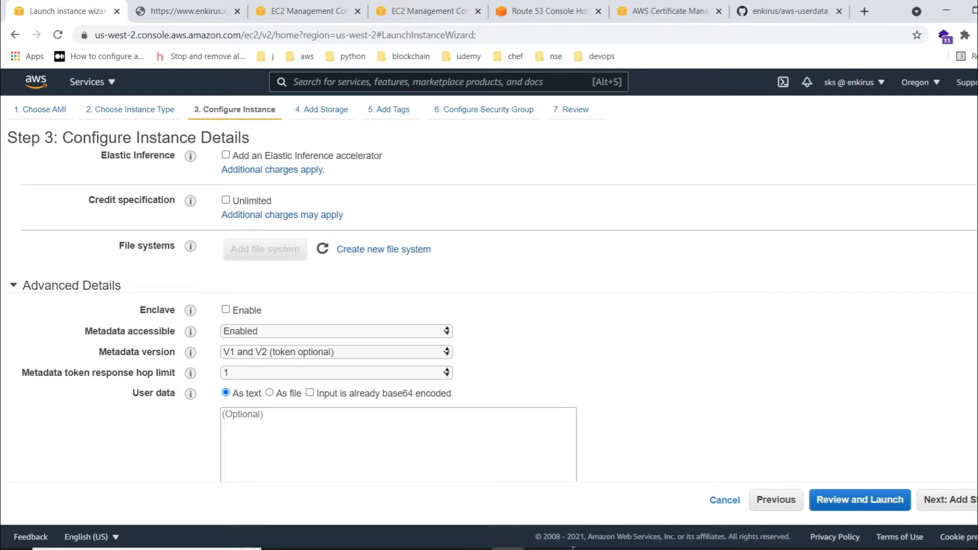
{"action": "scroll", "coordinate": [358, 362], "scroll_direction": "down", "scroll_amount": 2}
{"action": "left_click", "coordinate": [305, 343]}
{"action": "type", "text": "#!/bin/bash yum update -y yum install httpd -y systemctl start httpd systemctl enable httpd echo \"<h1>Hi from $(hostname -f) </h1>\">/var/www/html/index.html yum install nano -y yum install git -y curl -Sl https://rpm.nodesource.com/setup_14.x | sudo -E bash yum install nodejs -y mkdir nodeapp cd nodeapp git clone https://github.com/enkirus/aws-userdata.git cd aws-userdata npm i node index1.js"}
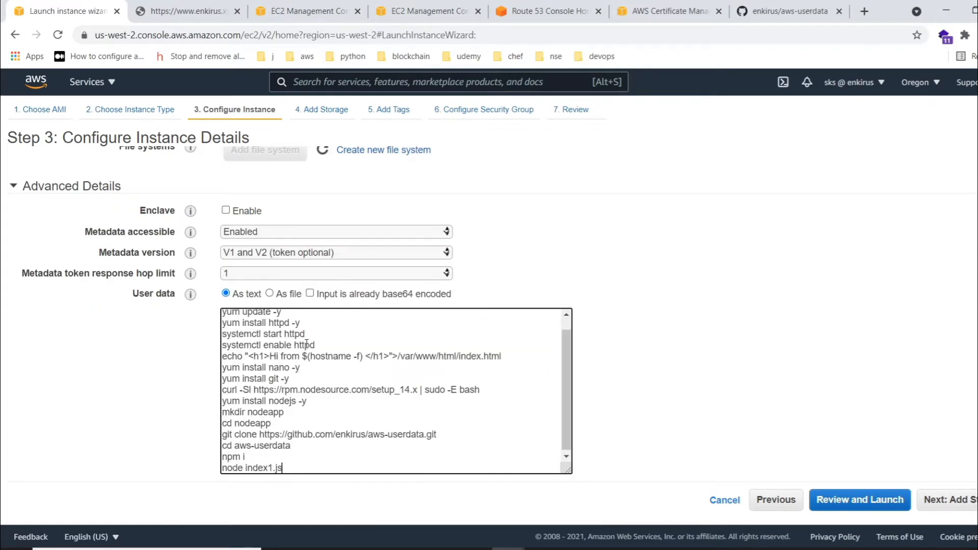
{"action": "left_click_drag", "start_coordinate": [567, 469], "coordinate": [588, 509]}
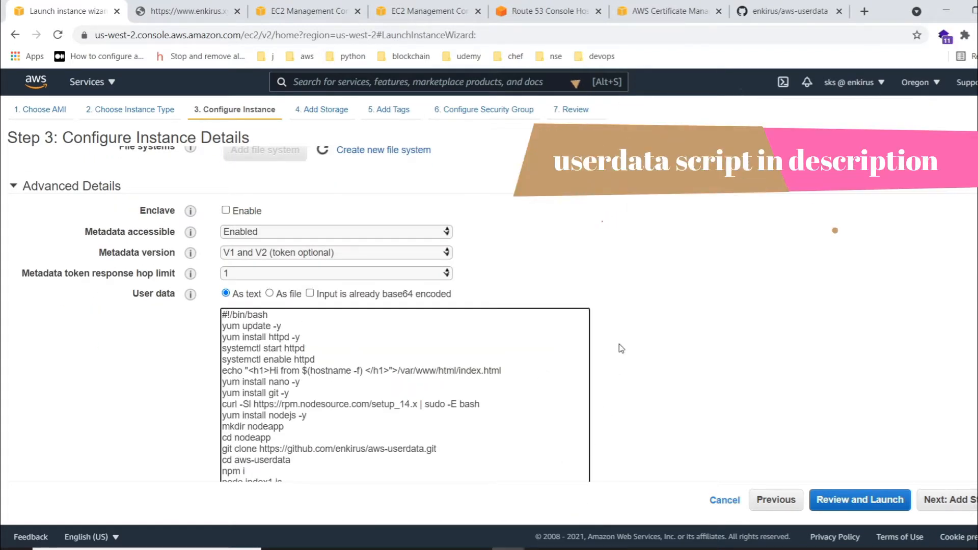
{"action": "scroll", "coordinate": [621, 326], "scroll_direction": "down", "scroll_amount": 1}
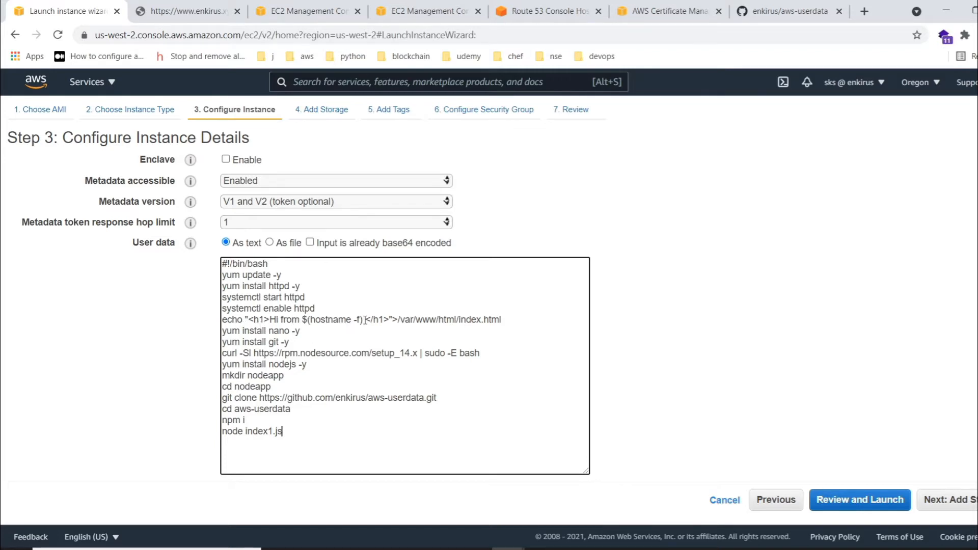
{"action": "left_click", "coordinate": [200, 10]}
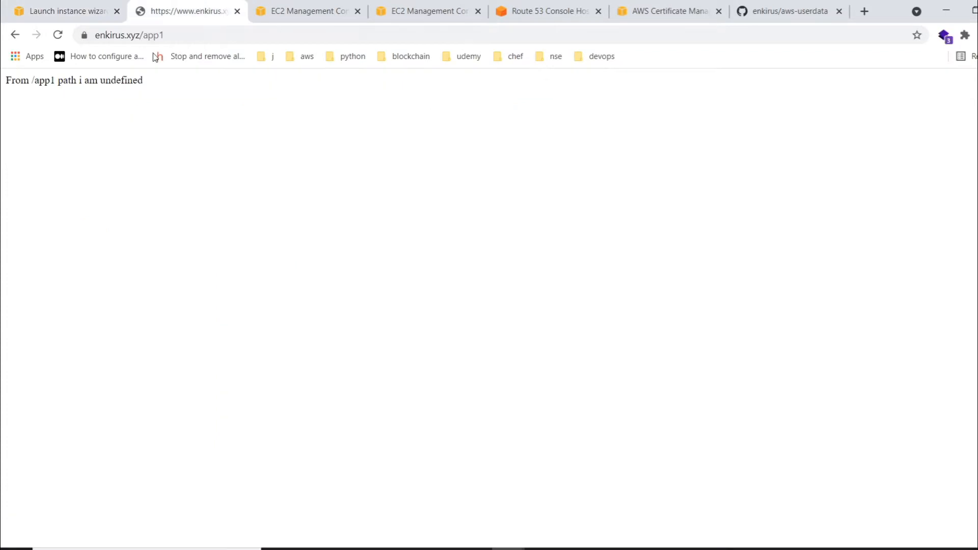
{"action": "left_click_drag", "start_coordinate": [162, 35], "coordinate": [141, 36]}
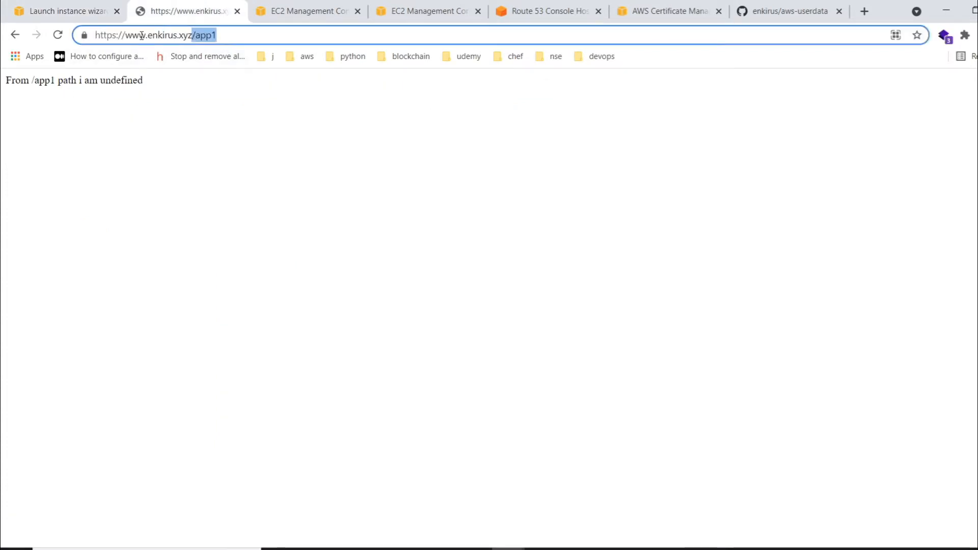
{"action": "key", "text": "BackSpace"}
{"action": "key", "text": "Return"}
{"action": "left_click", "coordinate": [54, 6]}
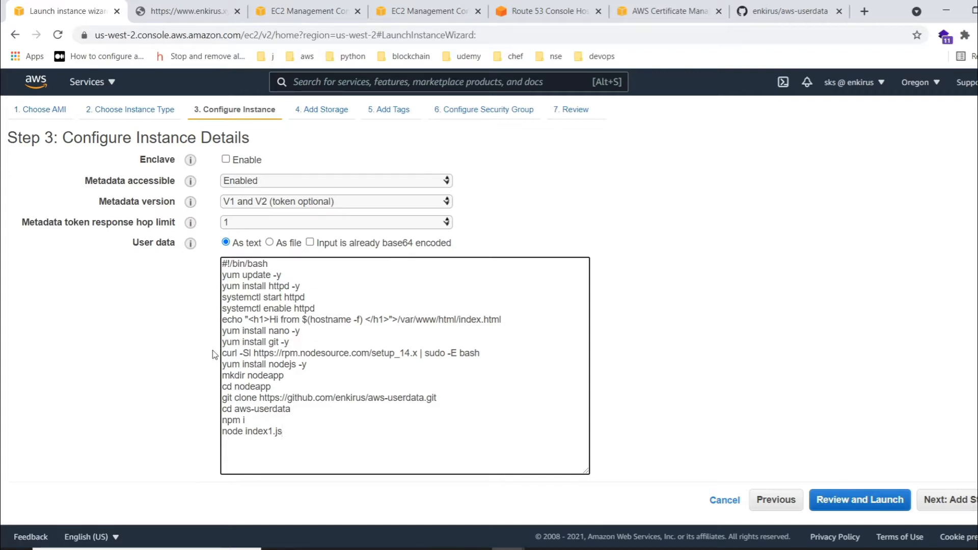
- Examine the routes and listening port in index1.js in the aws-userdata GitHub repository
{"action": "left_click", "coordinate": [806, 6]}
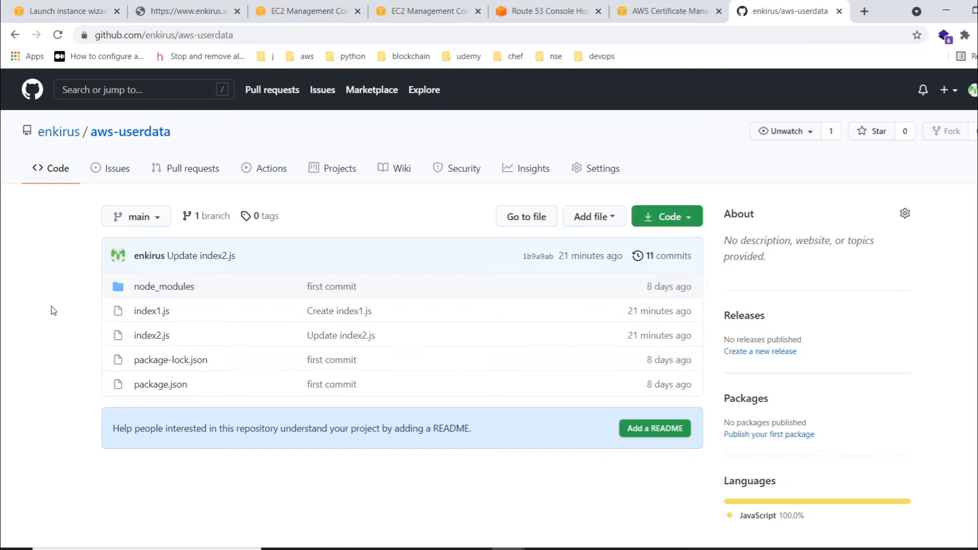
{"action": "left_click", "coordinate": [150, 311]}
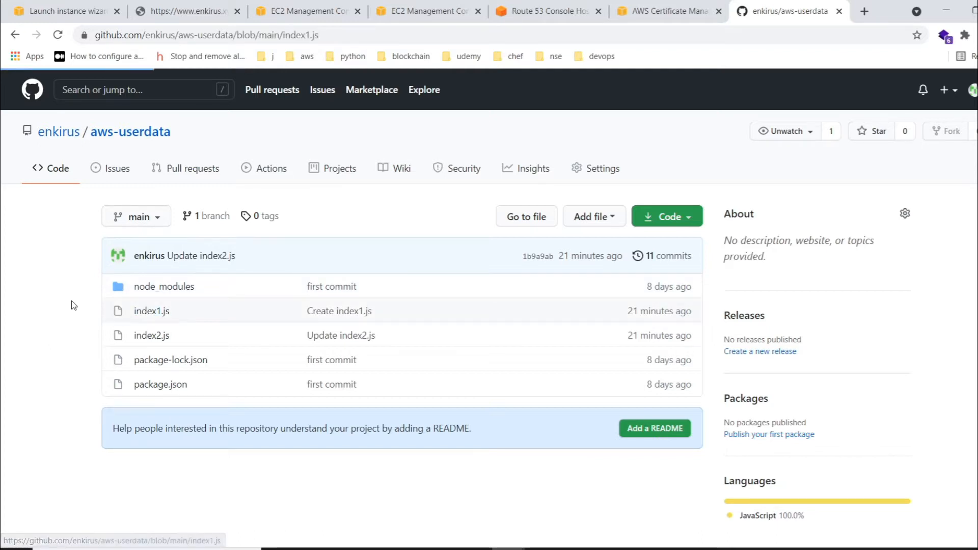
{"action": "scroll", "coordinate": [71, 303], "scroll_direction": "down", "scroll_amount": 3}
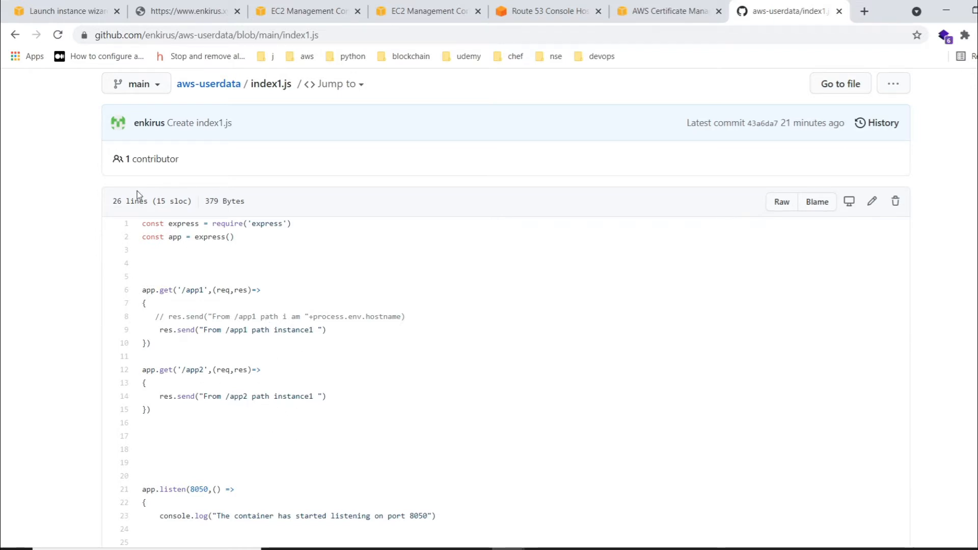
{"action": "scroll", "coordinate": [328, 415], "scroll_direction": "down", "scroll_amount": 1}
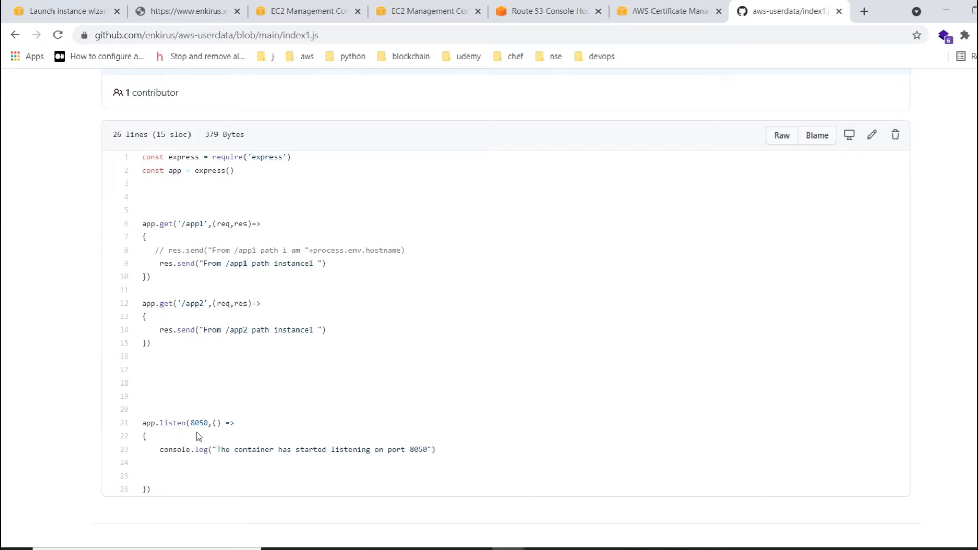
{"action": "scroll", "coordinate": [198, 438], "scroll_direction": "up", "scroll_amount": 1}
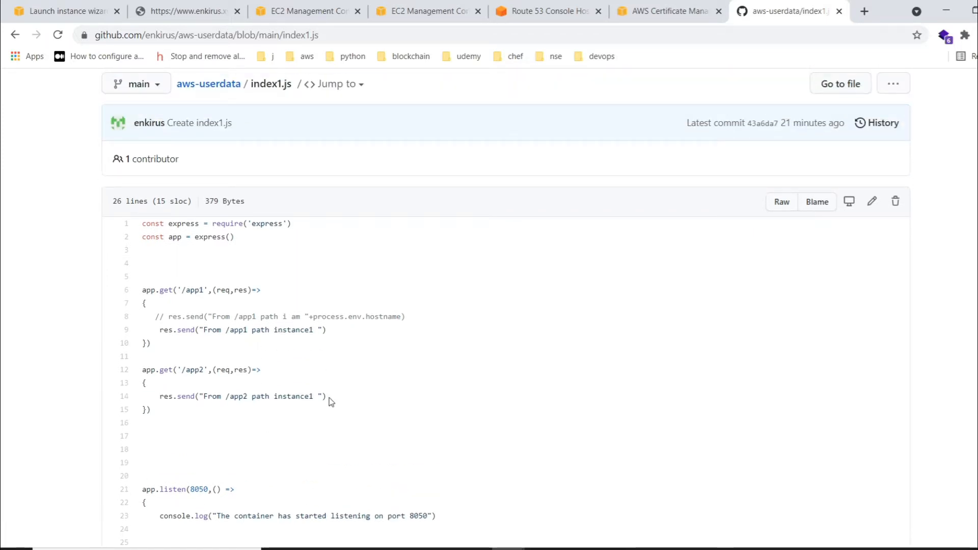
- Examine the routes and listening port in index2.js, and go back to the aws-userdata repository's file list
{"action": "left_click", "coordinate": [17, 44]}
{"action": "left_click", "coordinate": [142, 328]}
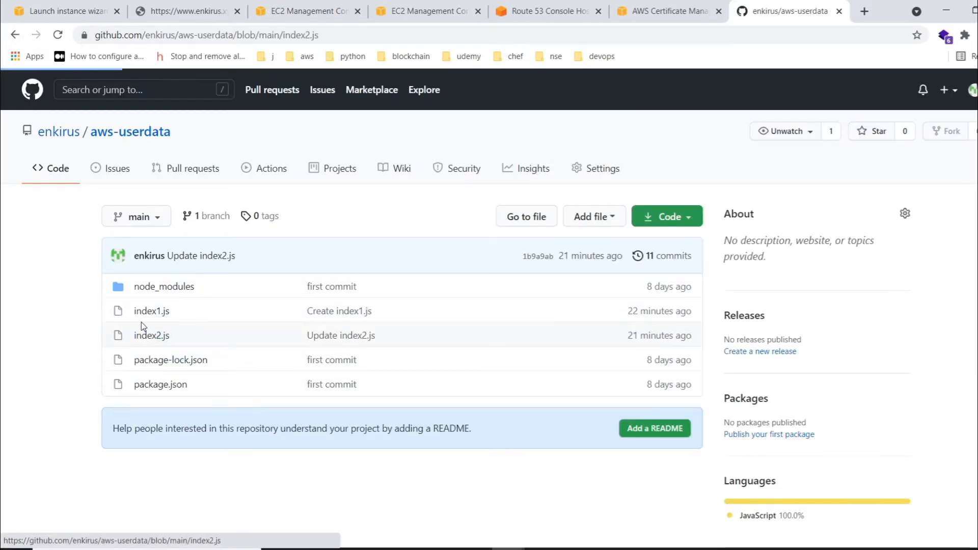
{"action": "scroll", "coordinate": [201, 314], "scroll_direction": "down", "scroll_amount": 4}
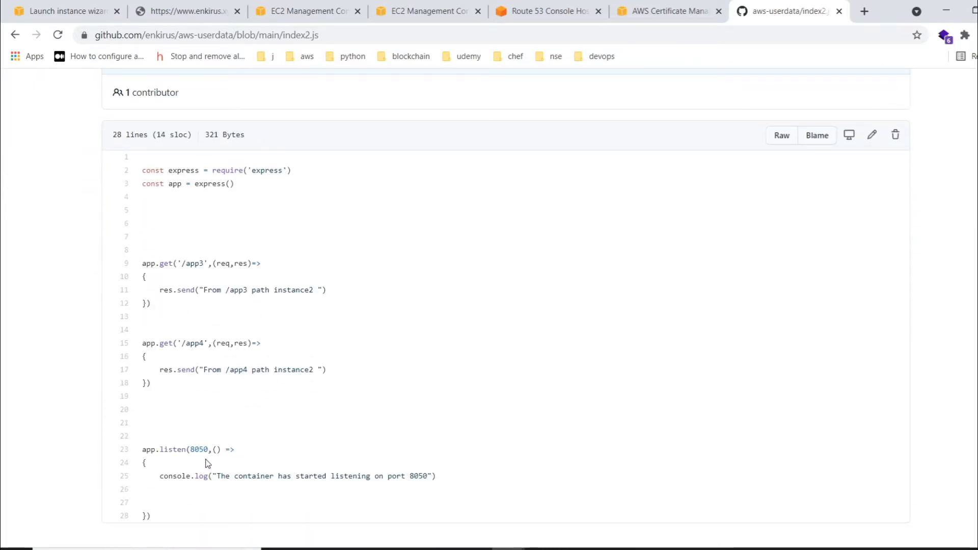
{"action": "left_click", "coordinate": [15, 35]}
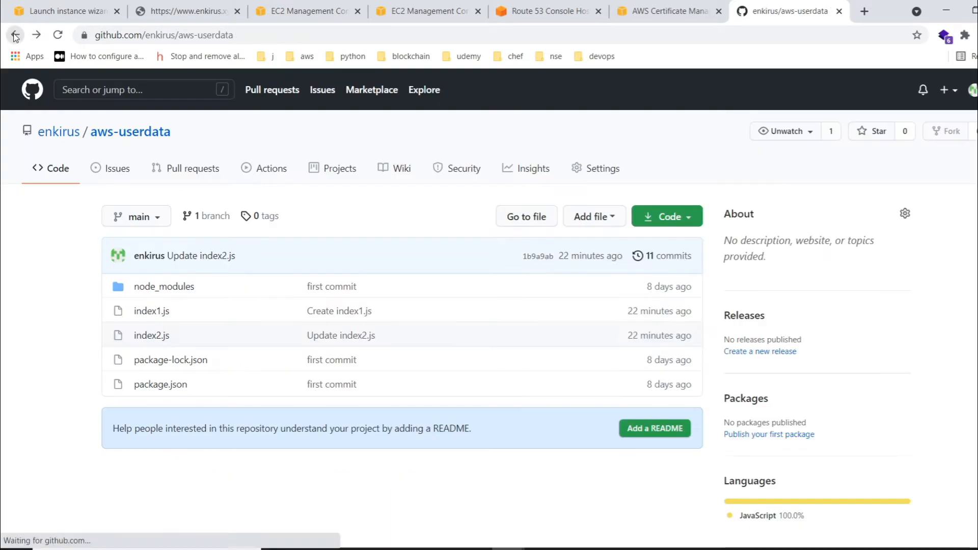
- Return to the launch wizard and examine the user data lines that set up and install Node.js
{"action": "left_click", "coordinate": [61, 5]}
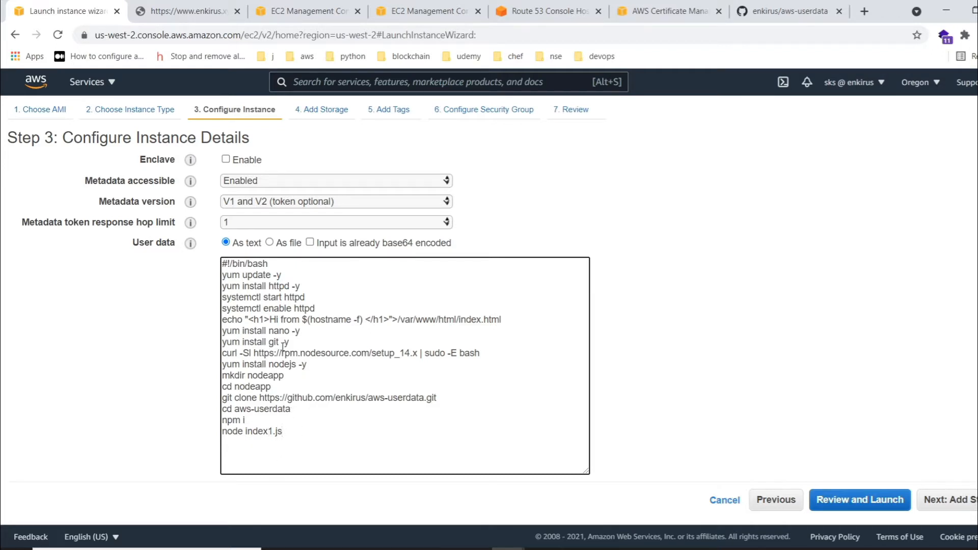
{"action": "left_click_drag", "start_coordinate": [316, 366], "coordinate": [217, 353]}
{"action": "left_click", "coordinate": [328, 366]}
- Keep the default storage and tags, assign the existing demo-enkirus security group, and expand the view of its inbound rules
{"action": "left_click", "coordinate": [947, 500]}
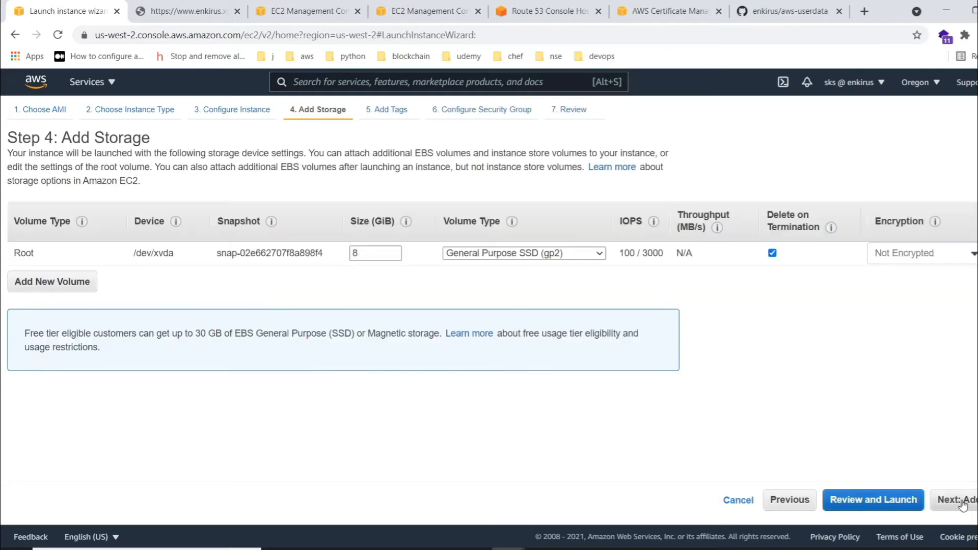
{"action": "left_click", "coordinate": [963, 500]}
{"action": "left_click", "coordinate": [964, 501]}
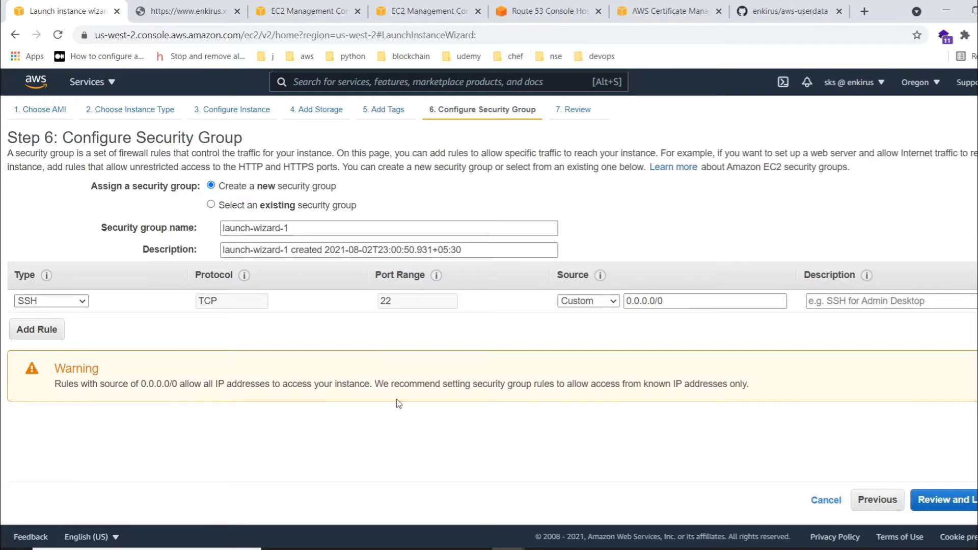
{"action": "left_click", "coordinate": [210, 205]}
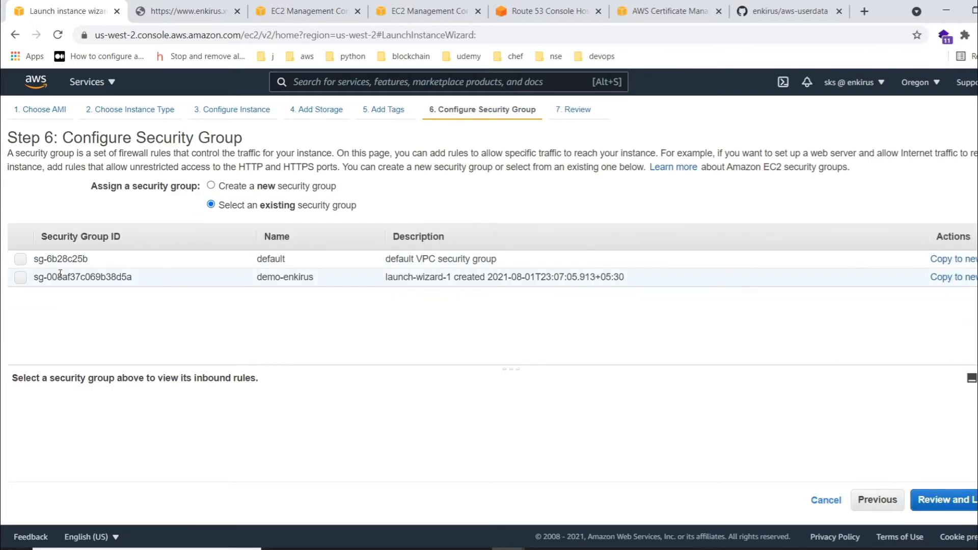
{"action": "left_click", "coordinate": [20, 278]}
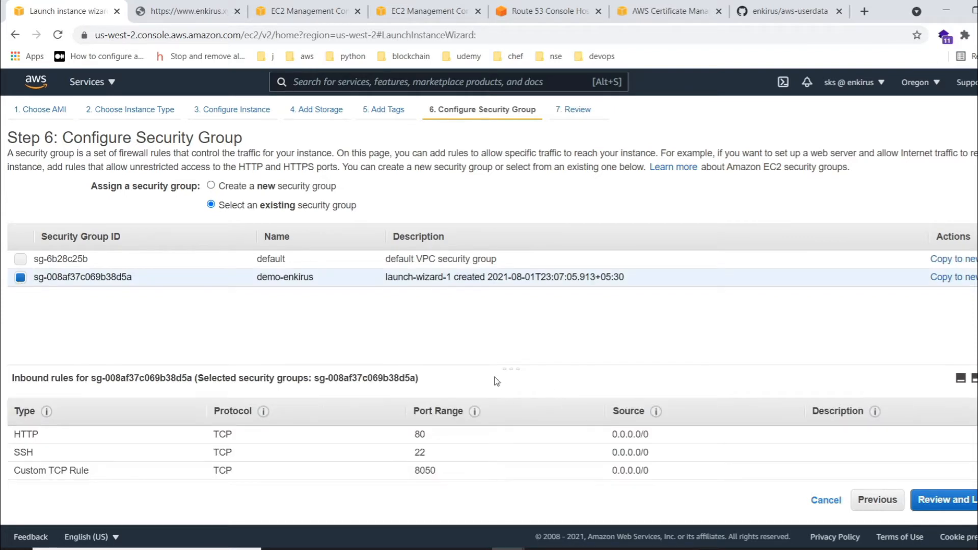
{"action": "left_click_drag", "start_coordinate": [508, 365], "coordinate": [508, 297]}
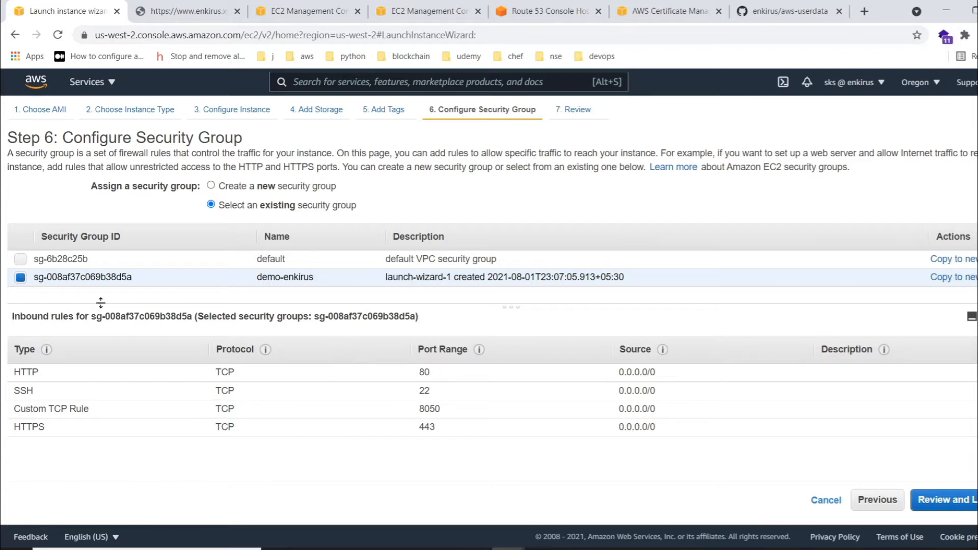
- Review and launch the instance with the existing key pair abc, acknowledging access to its private key file
{"action": "left_click", "coordinate": [957, 500]}
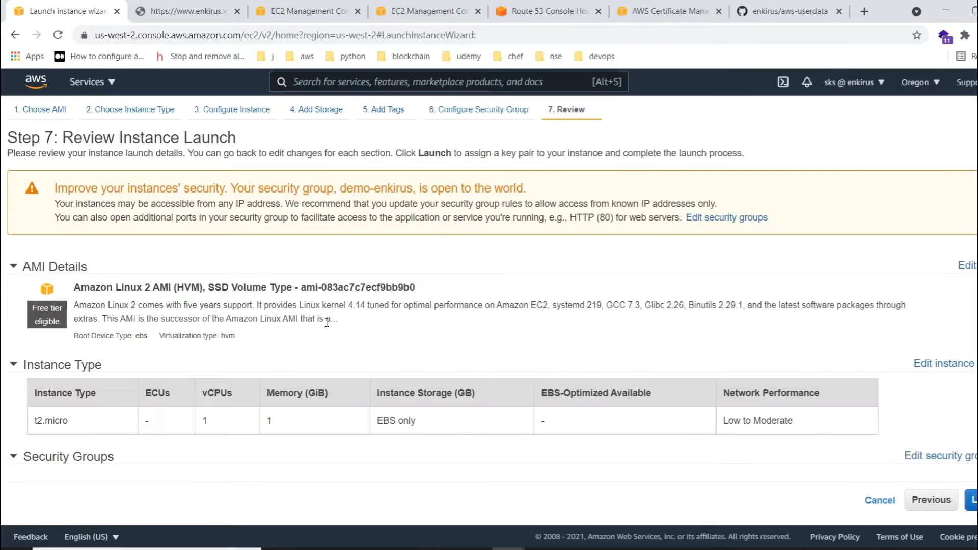
{"action": "left_click", "coordinate": [970, 501]}
{"action": "left_click", "coordinate": [336, 372]}
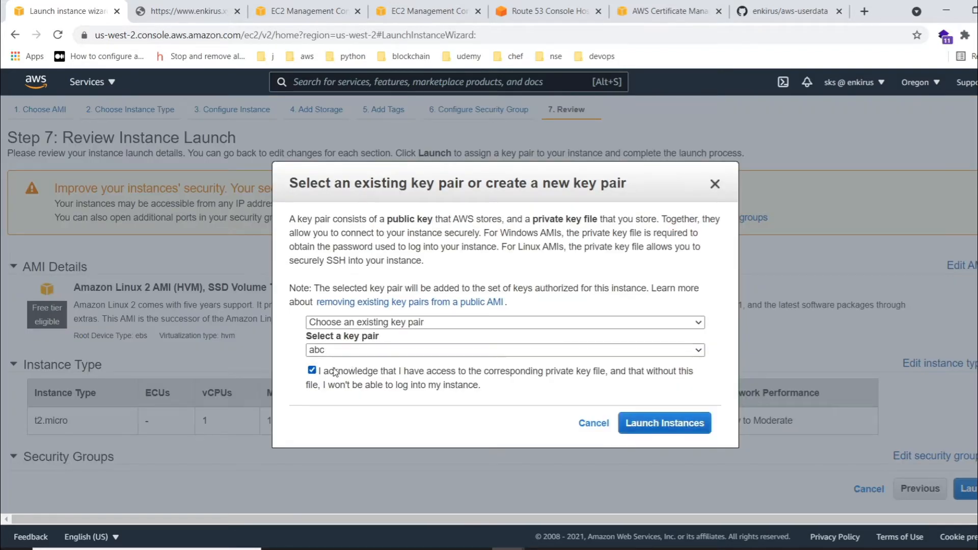
{"action": "left_click", "coordinate": [388, 324]}
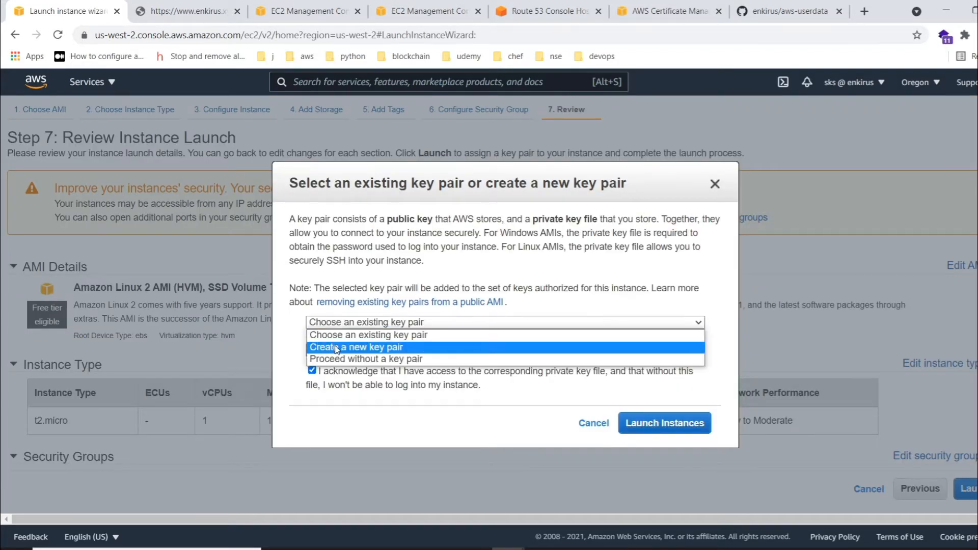
{"action": "left_click", "coordinate": [438, 392]}
{"action": "left_click", "coordinate": [665, 424]}
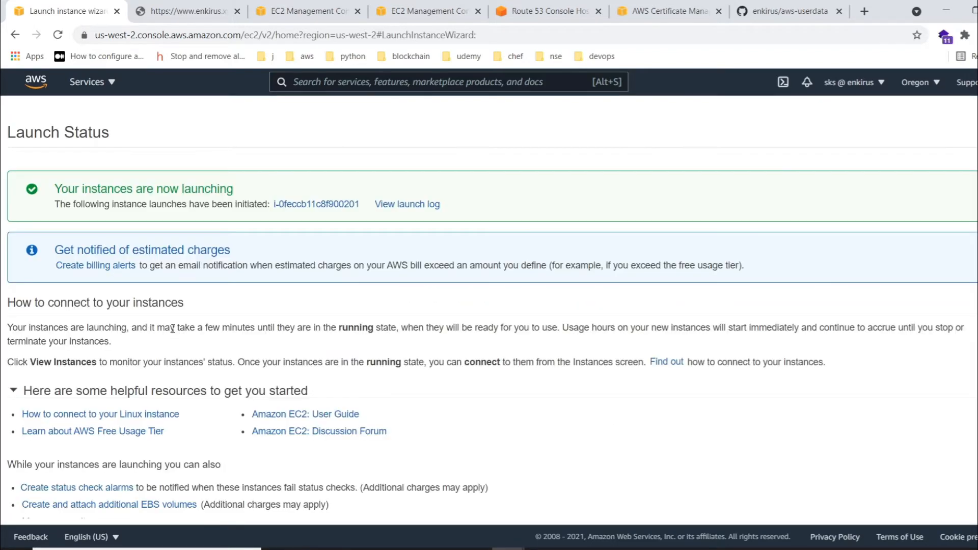
- List all instances with the ID filter cleared and name the newly launched, unnamed instance demo1
{"action": "left_click", "coordinate": [308, 205]}
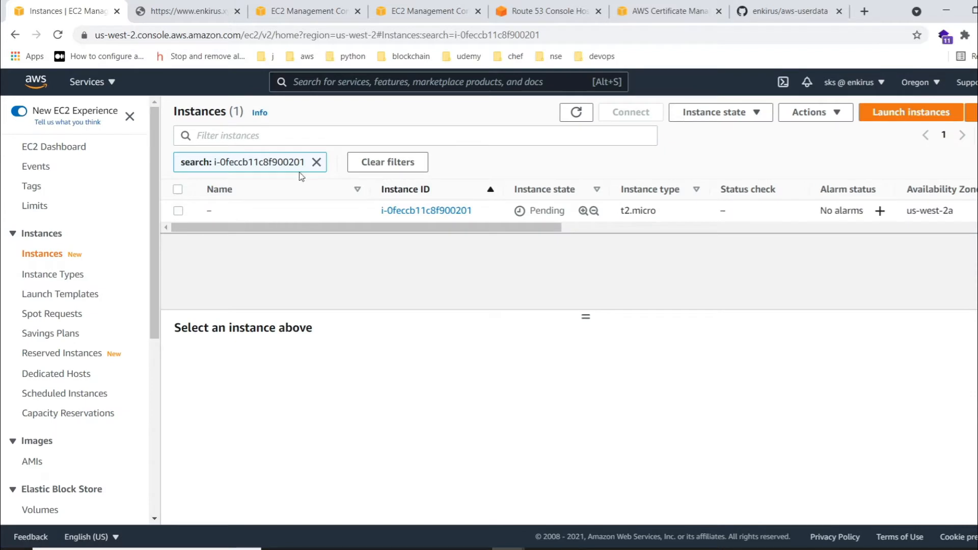
{"action": "left_click", "coordinate": [317, 162]}
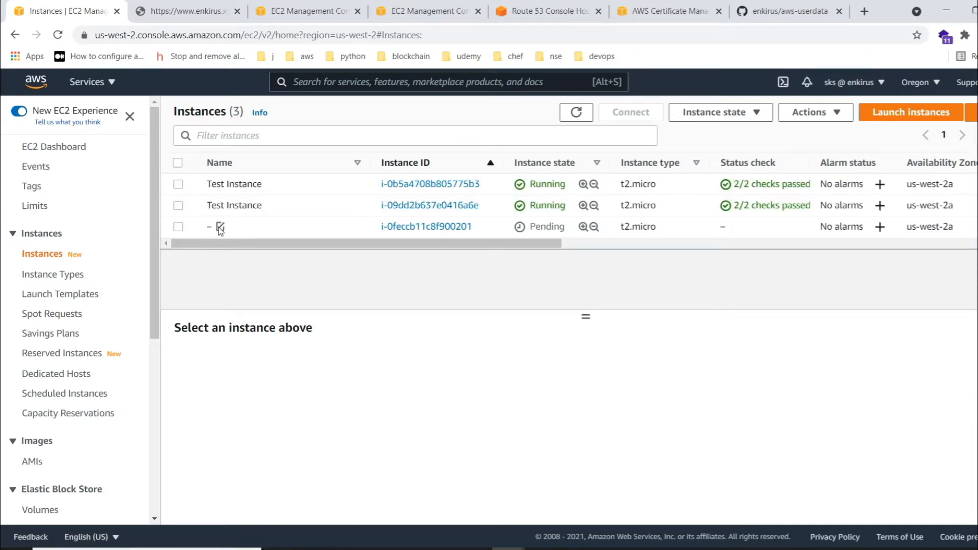
{"action": "left_click", "coordinate": [220, 226]}
{"action": "left_click", "coordinate": [264, 252]}
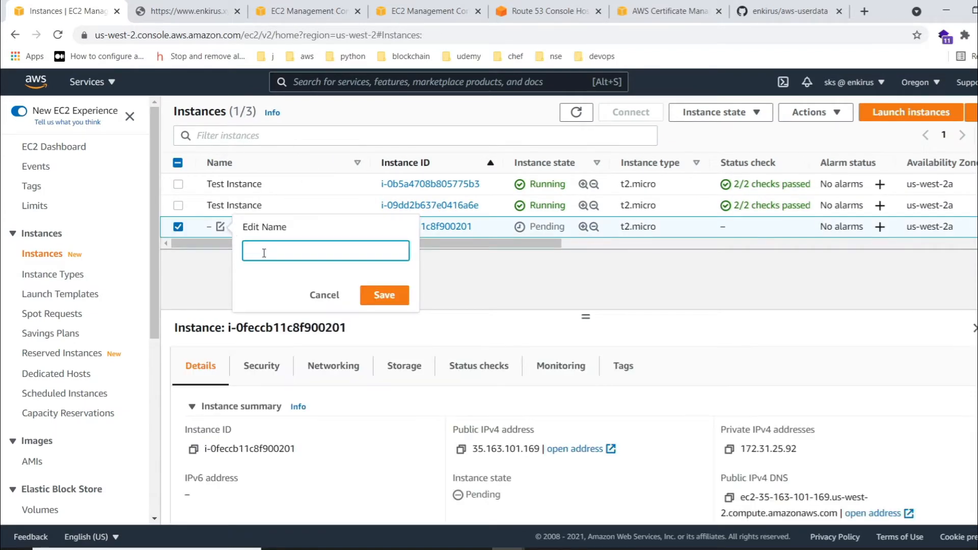
{"action": "type", "text": "demo1"}
{"action": "left_click", "coordinate": [385, 295]}
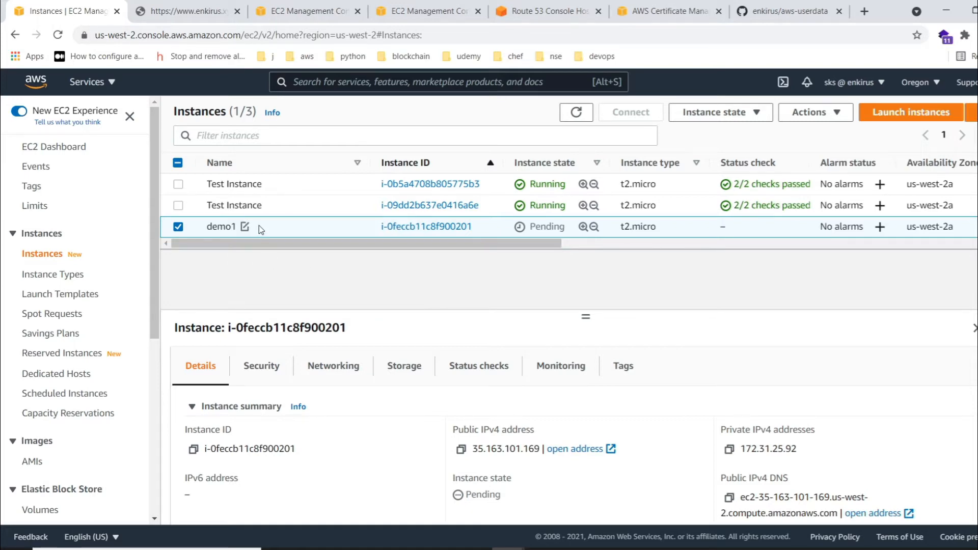
- Start launching another instance based on demo1 and change its user data script to run index2.js
{"action": "right_click", "coordinate": [261, 228]}
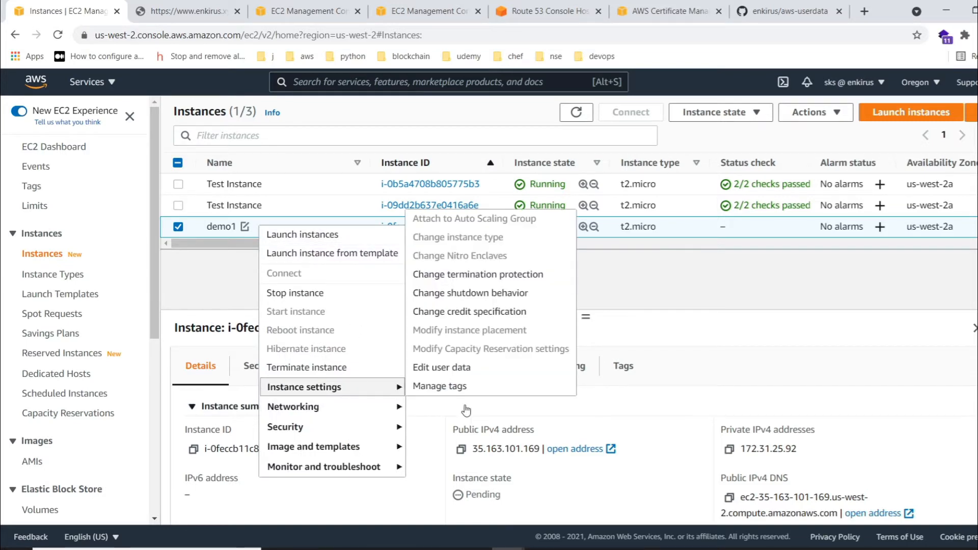
{"action": "mouse_move", "coordinate": [395, 447]}
{"action": "left_click", "coordinate": [458, 485]}
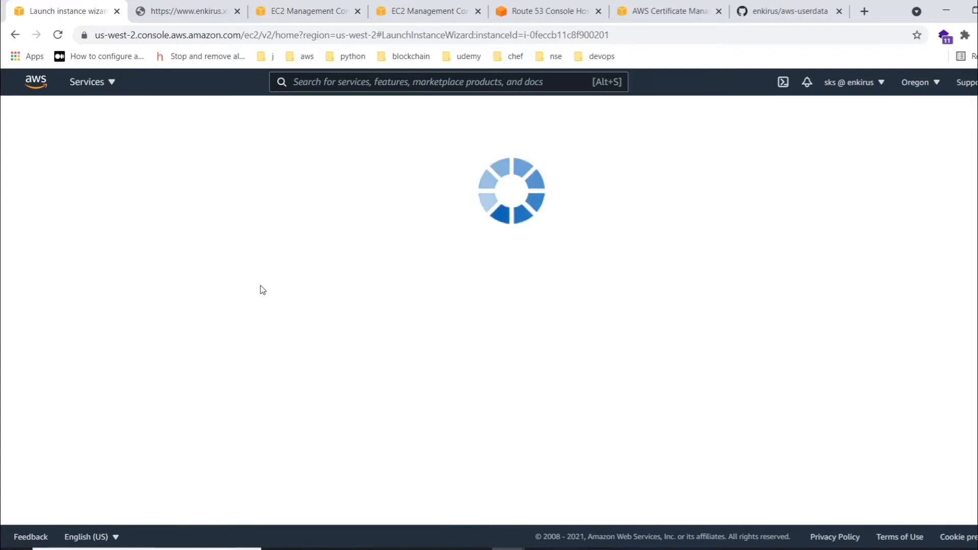
{"action": "scroll", "coordinate": [261, 285], "scroll_direction": "down", "scroll_amount": 2}
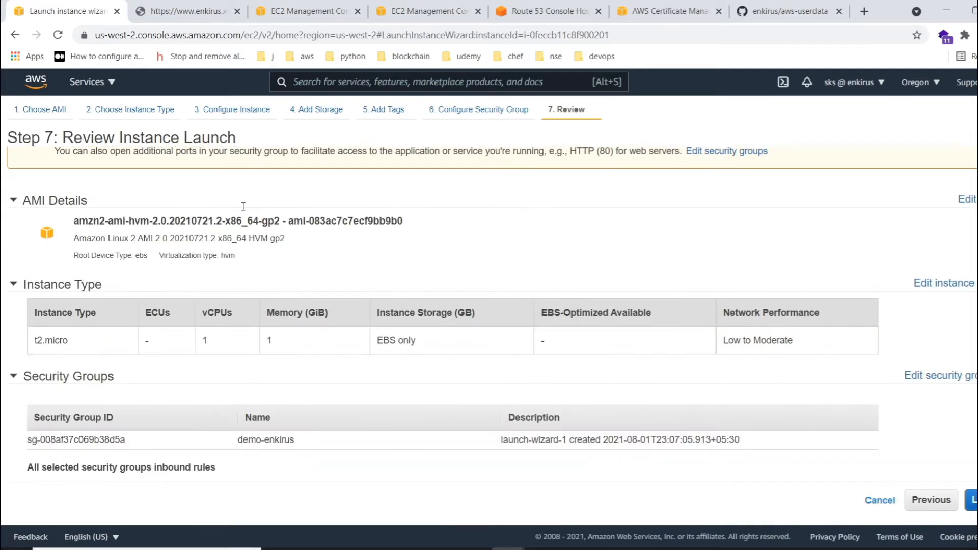
{"action": "left_click", "coordinate": [144, 107]}
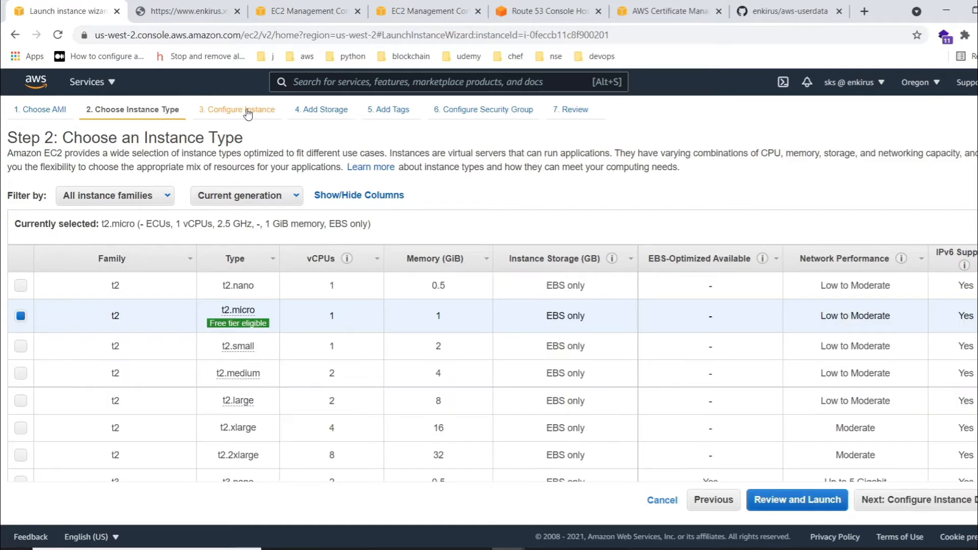
{"action": "left_click", "coordinate": [248, 113]}
{"action": "scroll", "coordinate": [324, 291], "scroll_direction": "down", "scroll_amount": 10}
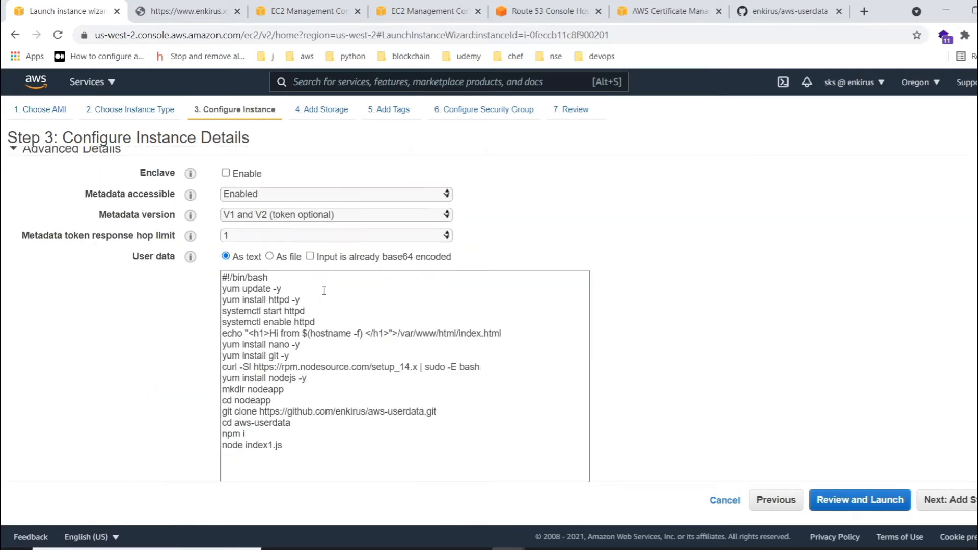
{"action": "left_click", "coordinate": [273, 432]}
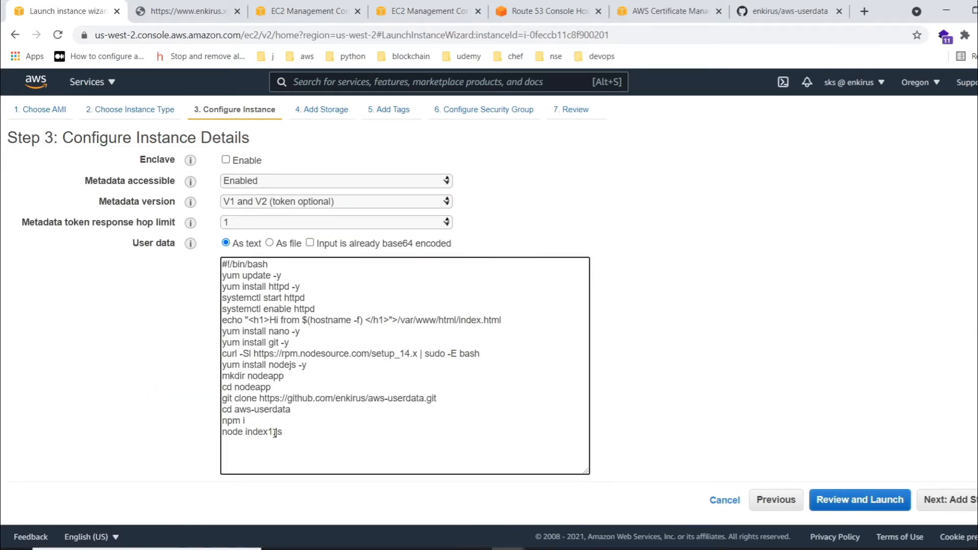
{"action": "key", "text": "BackSpace"}
{"action": "type", "text": "2"}
- Check the aws-userdata repository's files and the enkirus.xyz page, and return to the launch wizard
{"action": "left_click", "coordinate": [776, 9]}
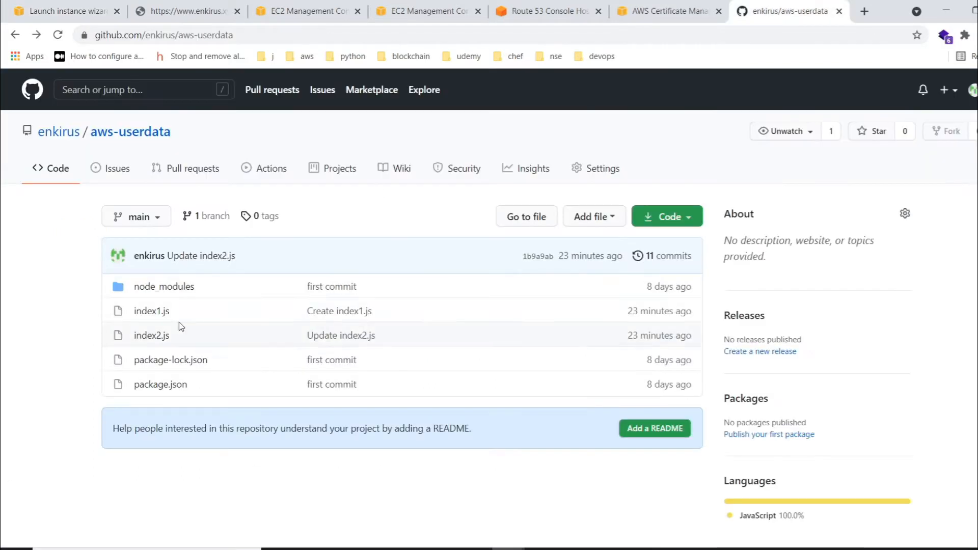
{"action": "left_click", "coordinate": [187, 8]}
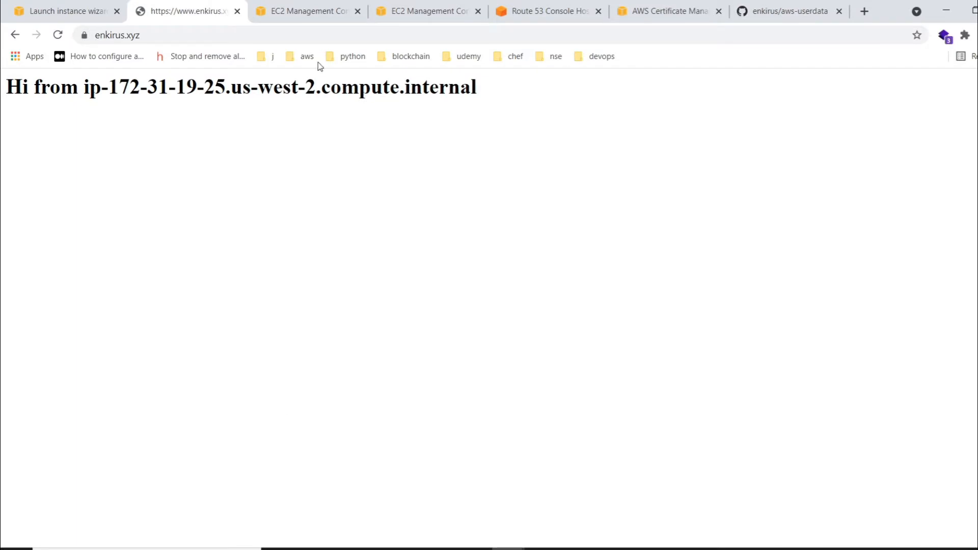
{"action": "left_click", "coordinate": [78, 8]}
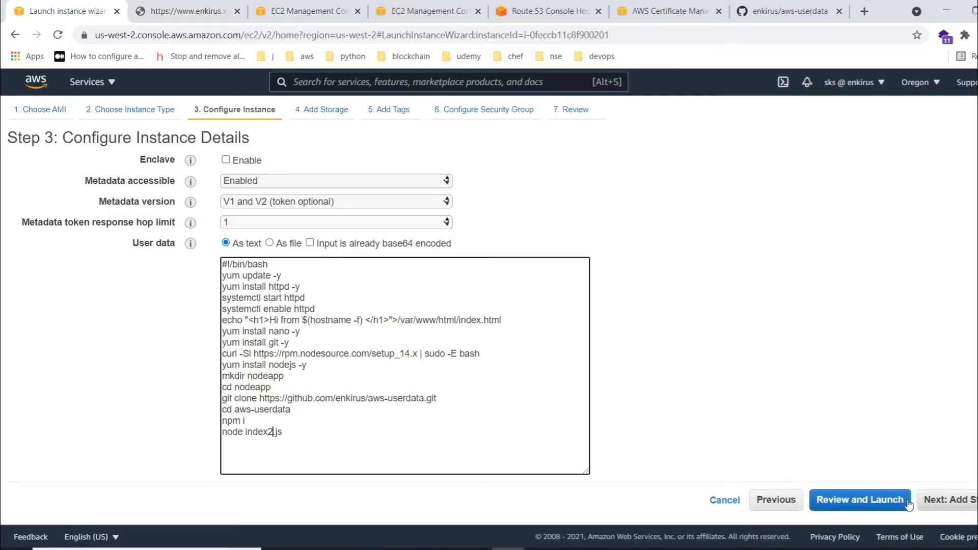
- Launch the second instance with the existing key pair abc, acknowledging access to its private key file
{"action": "left_click", "coordinate": [859, 500]}
{"action": "left_click", "coordinate": [971, 499]}
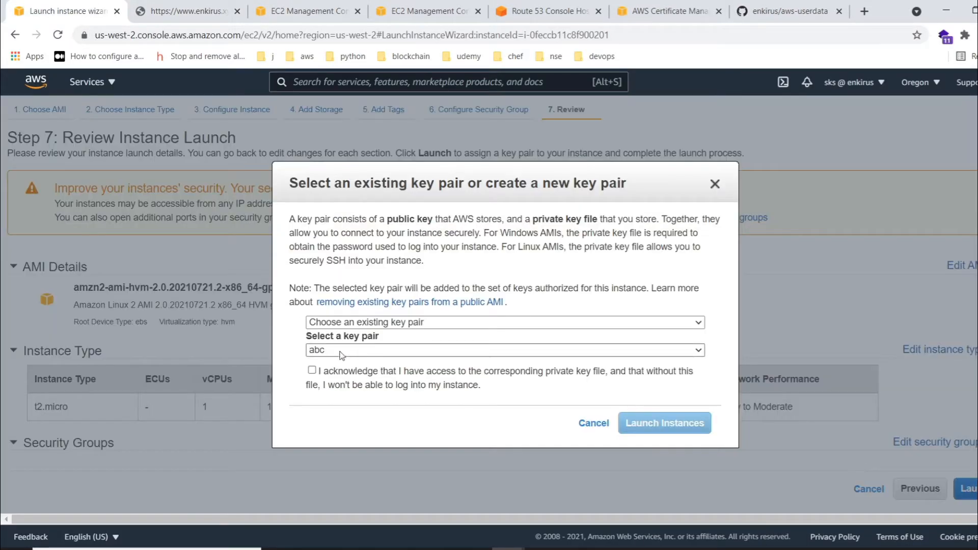
{"action": "left_click", "coordinate": [311, 370]}
{"action": "left_click", "coordinate": [637, 423]}
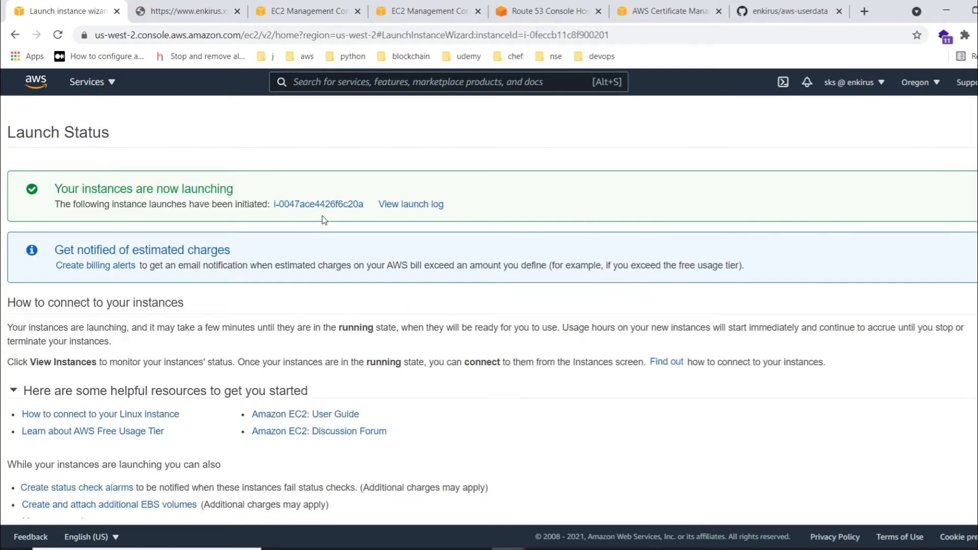
- List all instances with the ID filter cleared and rename the second new instance demo2
{"action": "left_click", "coordinate": [322, 204]}
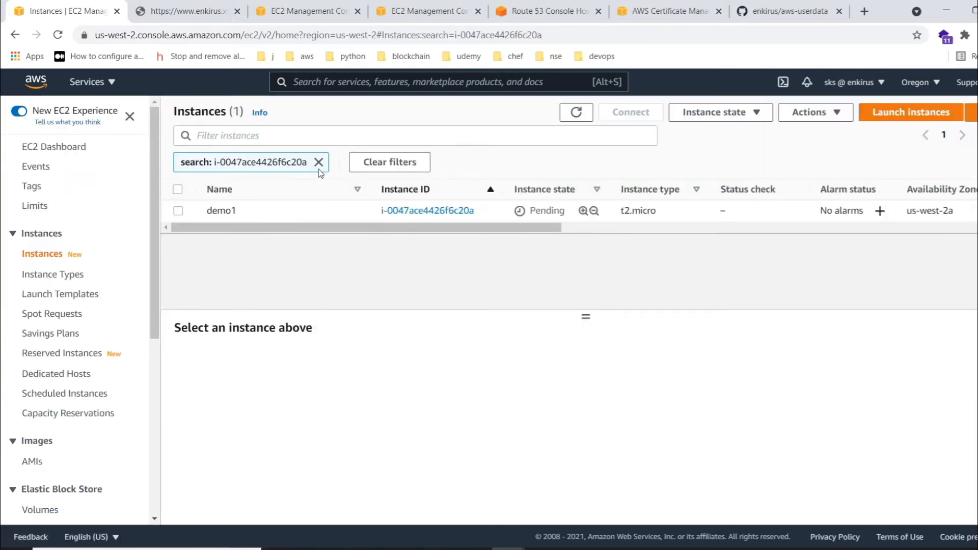
{"action": "left_click", "coordinate": [319, 162]}
{"action": "left_click", "coordinate": [245, 248]}
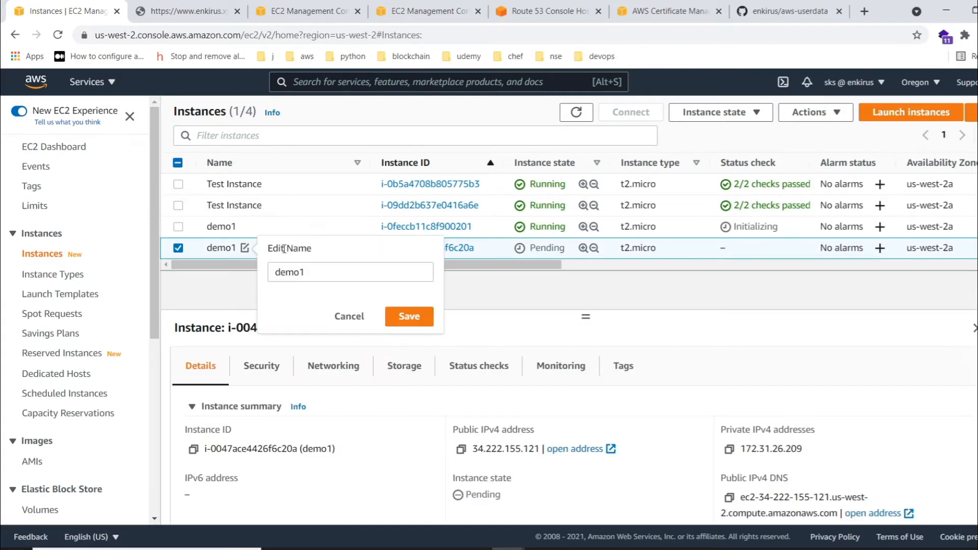
{"action": "double_click", "coordinate": [317, 275]}
{"action": "type", "text": "demo2"}
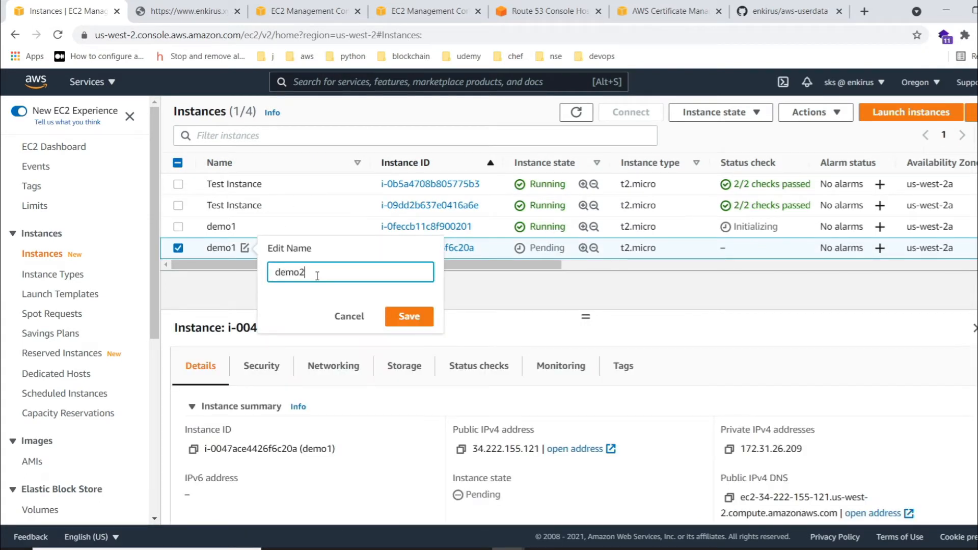
{"action": "left_click", "coordinate": [402, 316]}
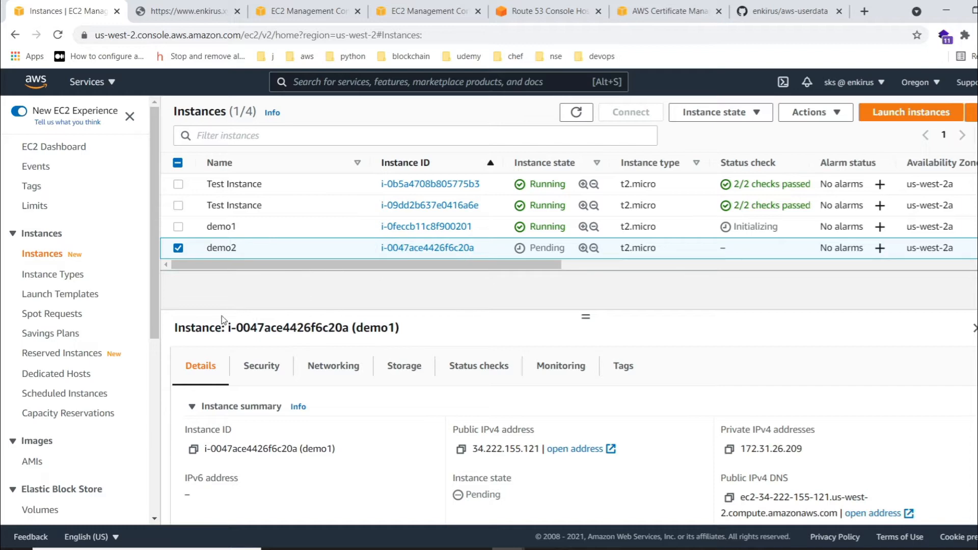
- Review the available load balancer types and start creating an Application Load Balancer
{"action": "scroll", "coordinate": [61, 415], "scroll_direction": "down", "scroll_amount": 5}
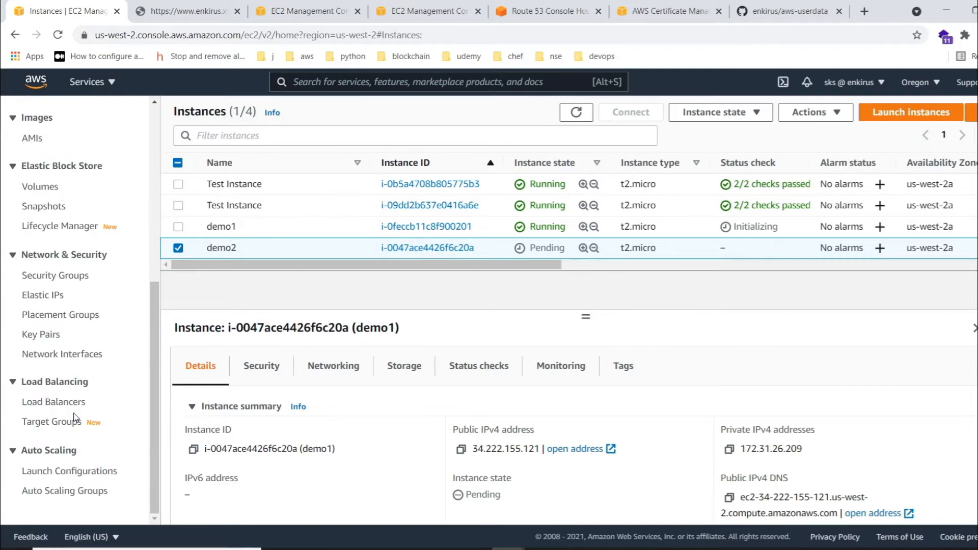
{"action": "left_click", "coordinate": [58, 408]}
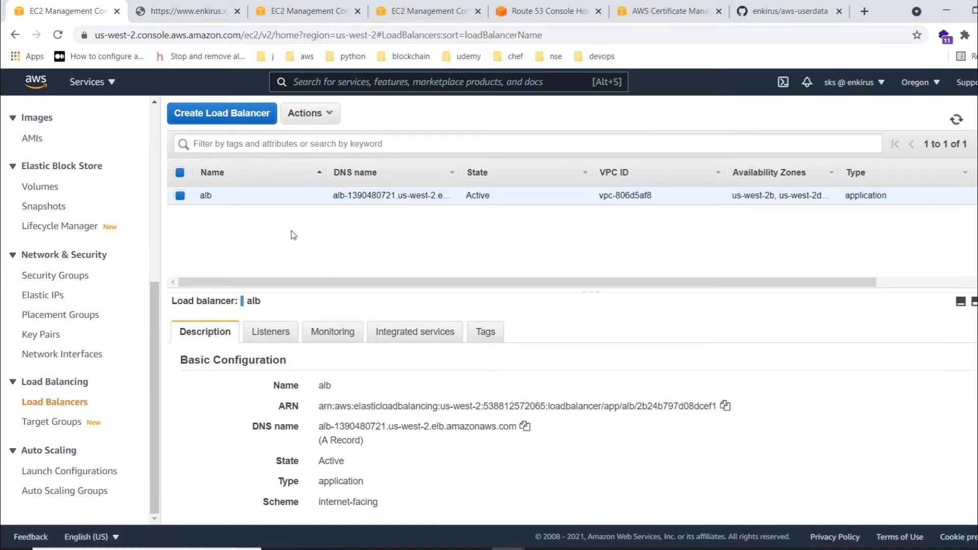
{"action": "left_click", "coordinate": [230, 124]}
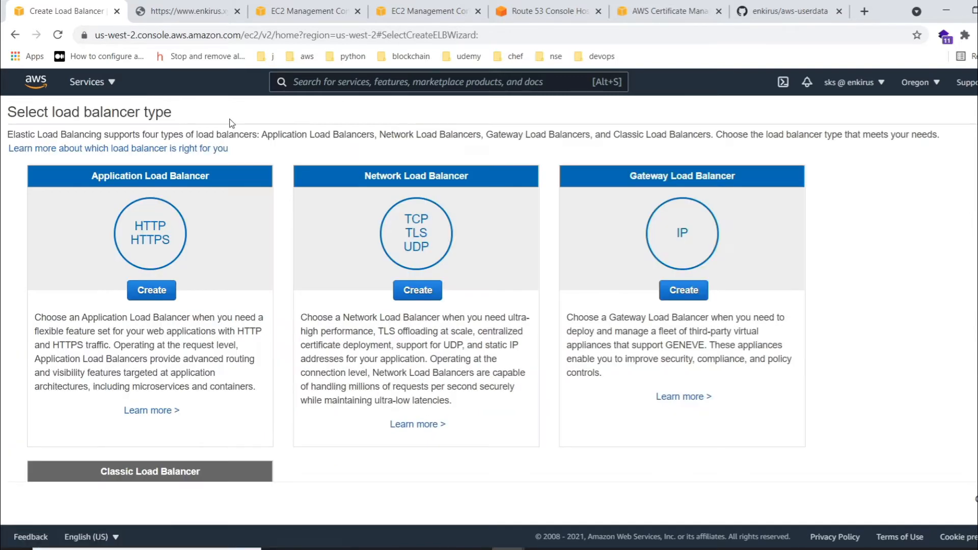
{"action": "scroll", "coordinate": [307, 328], "scroll_direction": "down", "scroll_amount": 4}
{"action": "scroll", "coordinate": [306, 328], "scroll_direction": "down", "scroll_amount": 1}
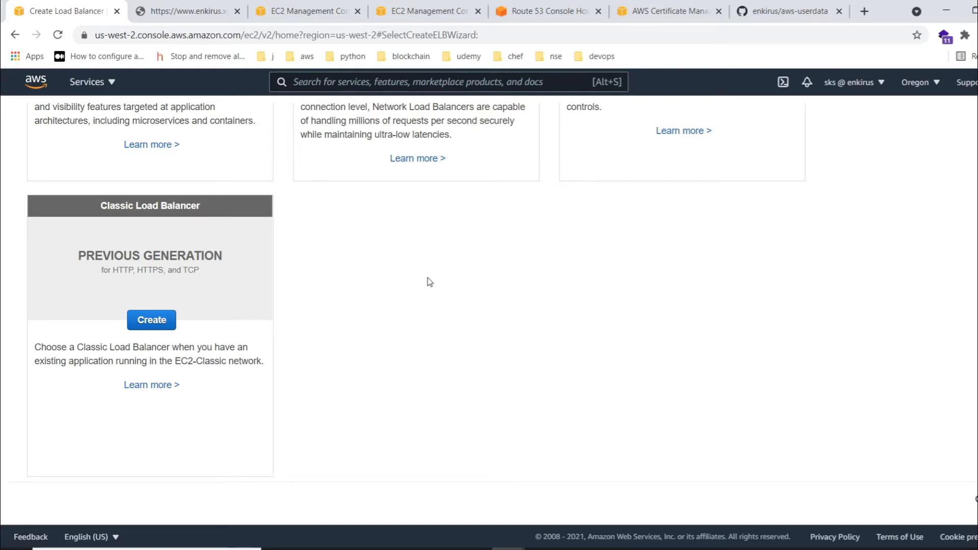
{"action": "scroll", "coordinate": [275, 264], "scroll_direction": "up", "scroll_amount": 4}
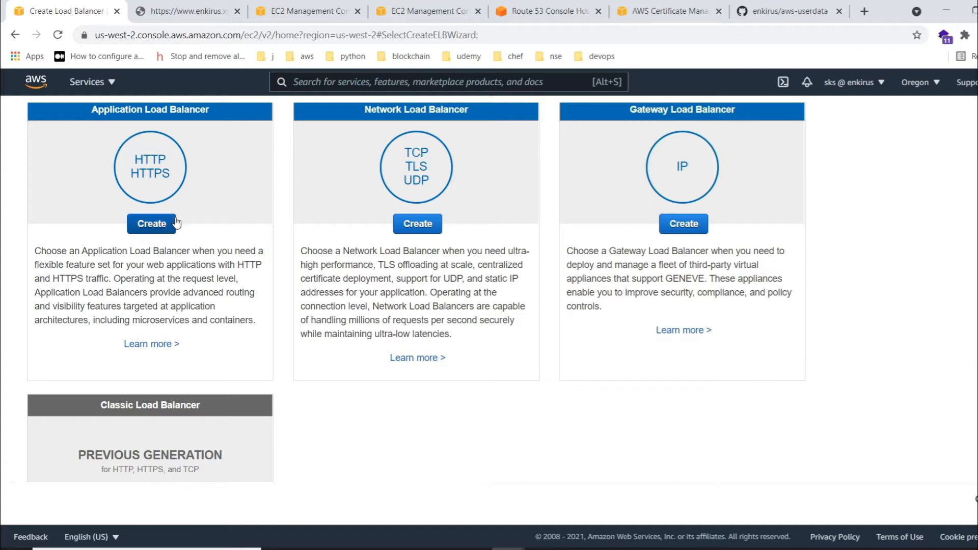
{"action": "left_click", "coordinate": [152, 225]}
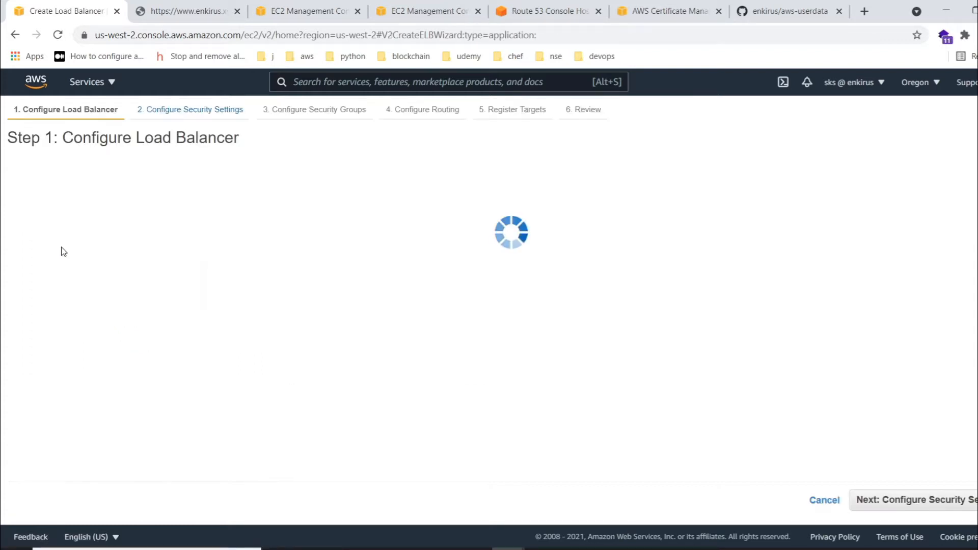
- Name the load balancer demo-enkiru
{"action": "left_click", "coordinate": [196, 226]}
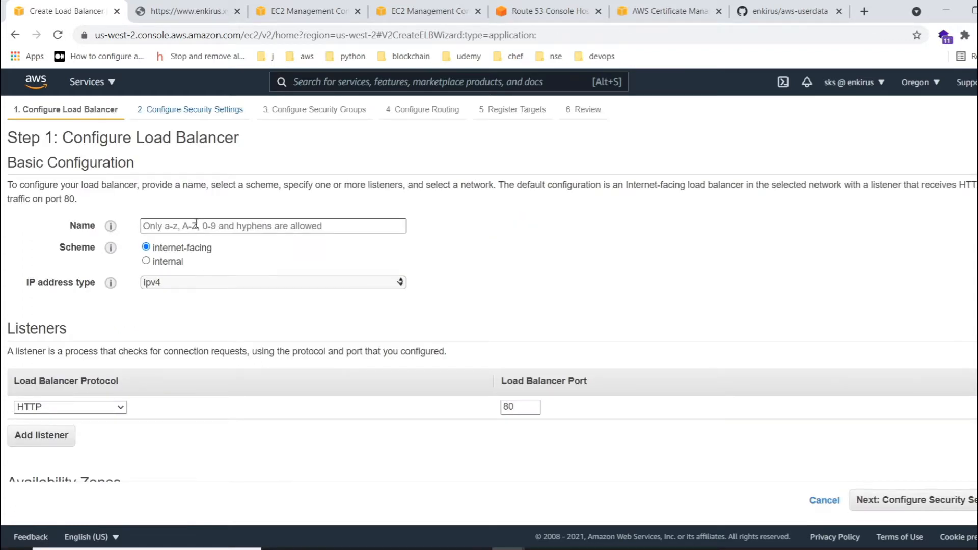
{"action": "type", "text": "demo-"}
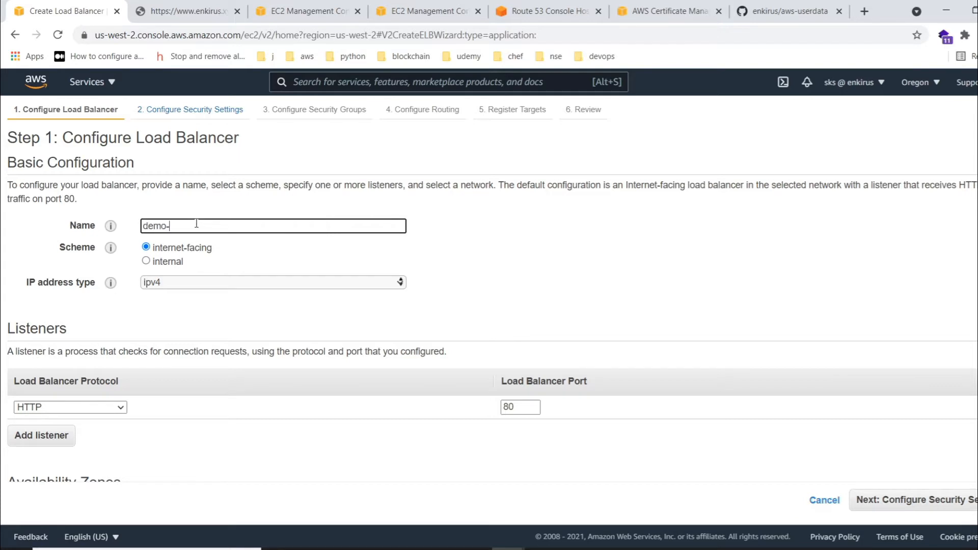
{"action": "type", "text": "enkirus"}
{"action": "scroll", "coordinate": [194, 257], "scroll_direction": "down", "scroll_amount": 5}
{"action": "scroll", "coordinate": [118, 202], "scroll_direction": "up", "scroll_amount": 3}
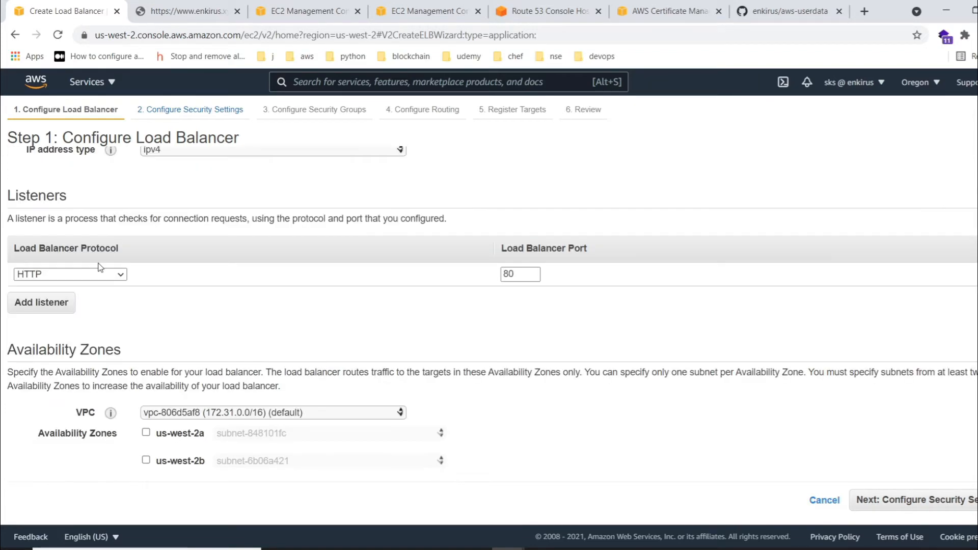
{"action": "left_click", "coordinate": [42, 301]}
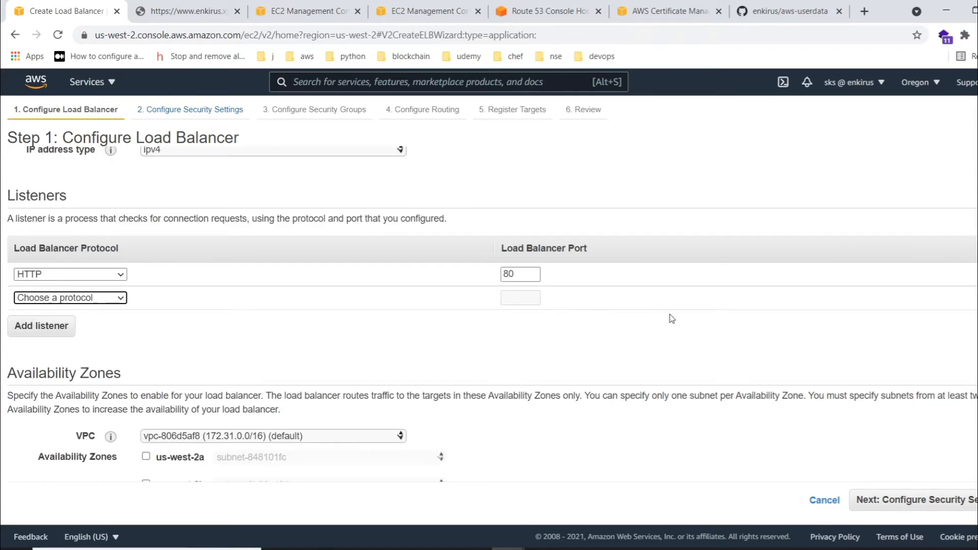
{"action": "left_click", "coordinate": [977, 297]}
- Enable the us-west-2a, us-west-2b, us-west-2c and us-west-2d availability zones for the load balancer and proceed to its security settings
{"action": "scroll", "coordinate": [155, 338], "scroll_direction": "down", "scroll_amount": 5}
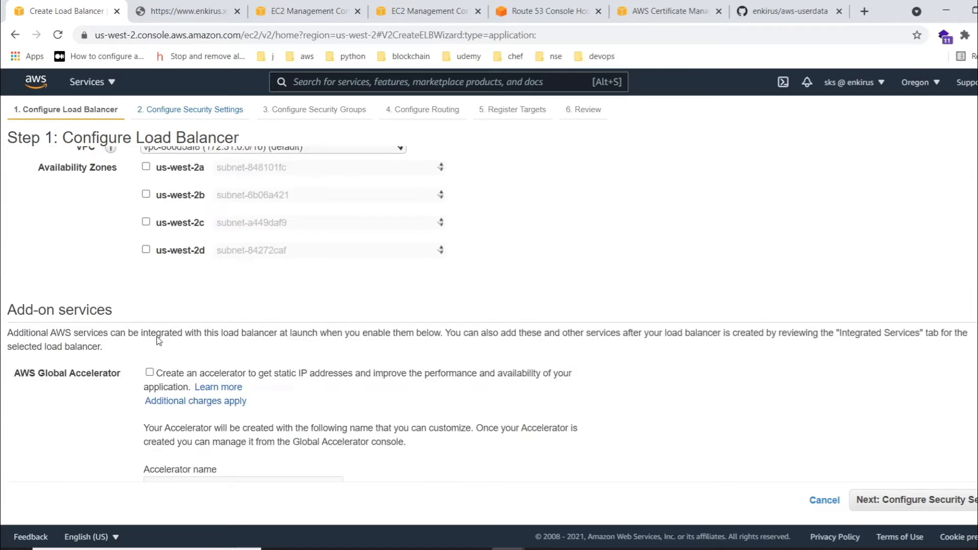
{"action": "scroll", "coordinate": [146, 319], "scroll_direction": "up", "scroll_amount": 1}
{"action": "left_click", "coordinate": [146, 232]}
{"action": "left_click", "coordinate": [145, 281]}
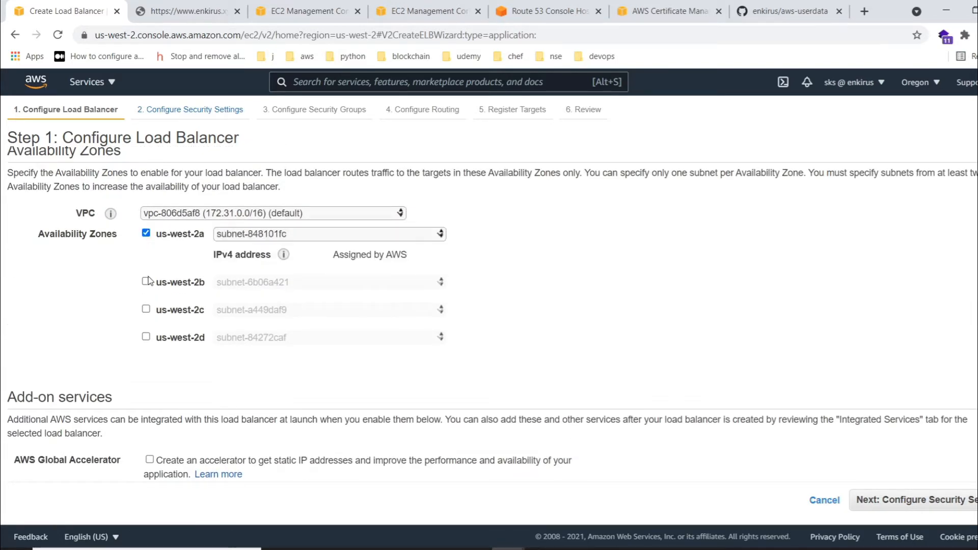
{"action": "left_click", "coordinate": [145, 329]}
{"action": "left_click", "coordinate": [146, 378]}
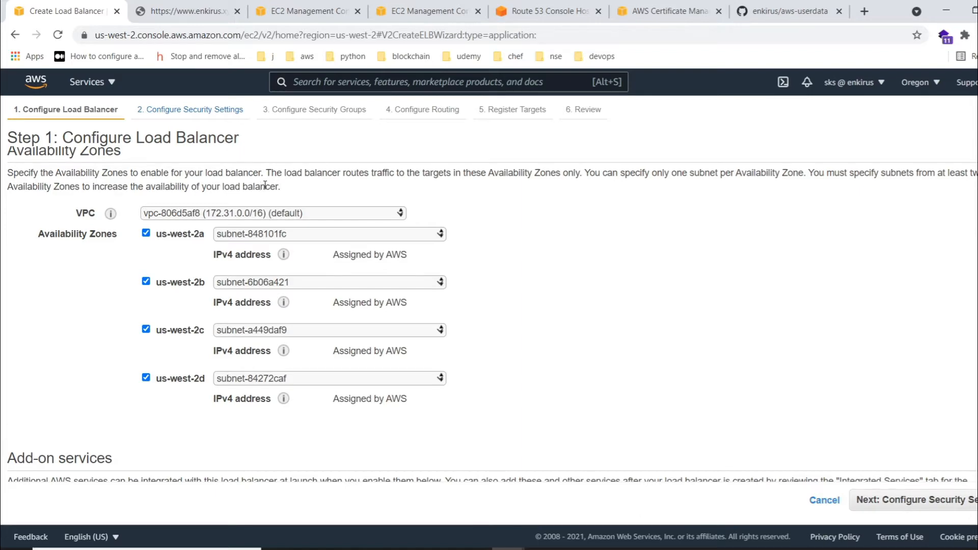
{"action": "scroll", "coordinate": [452, 260], "scroll_direction": "down", "scroll_amount": 4}
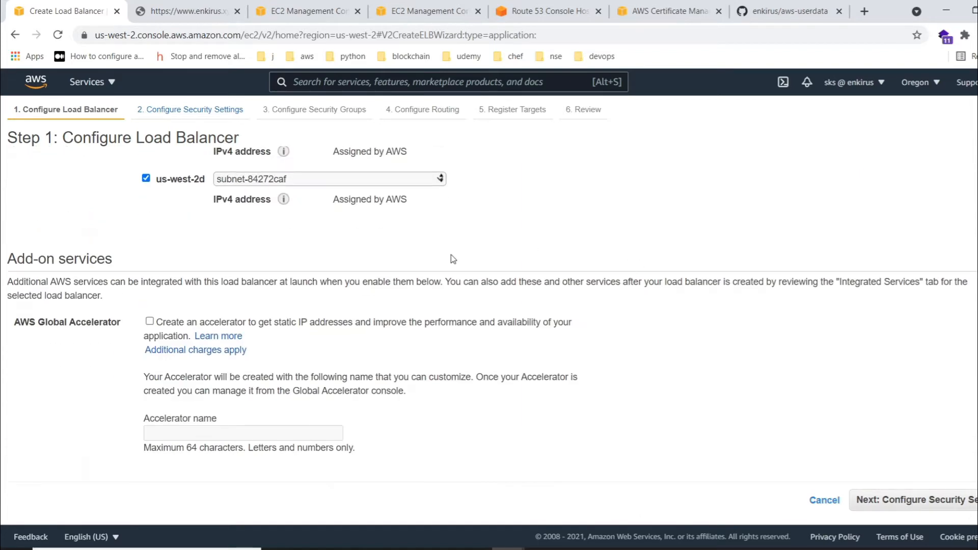
{"action": "left_click", "coordinate": [943, 514]}
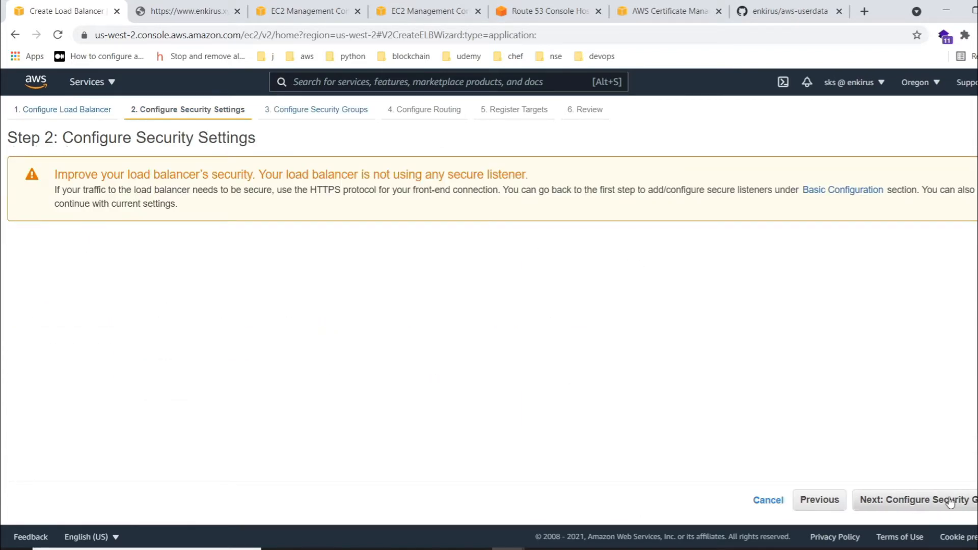
- Keep the security settings unchanged and assign only the existing demo-enkirus security group instead of the default one
{"action": "left_click", "coordinate": [950, 505]}
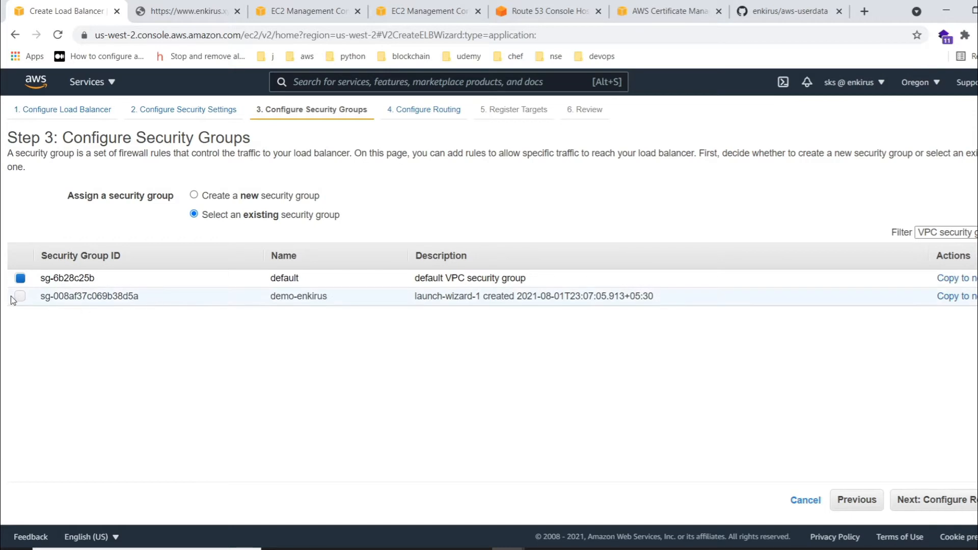
{"action": "left_click", "coordinate": [15, 297]}
{"action": "left_click", "coordinate": [18, 278]}
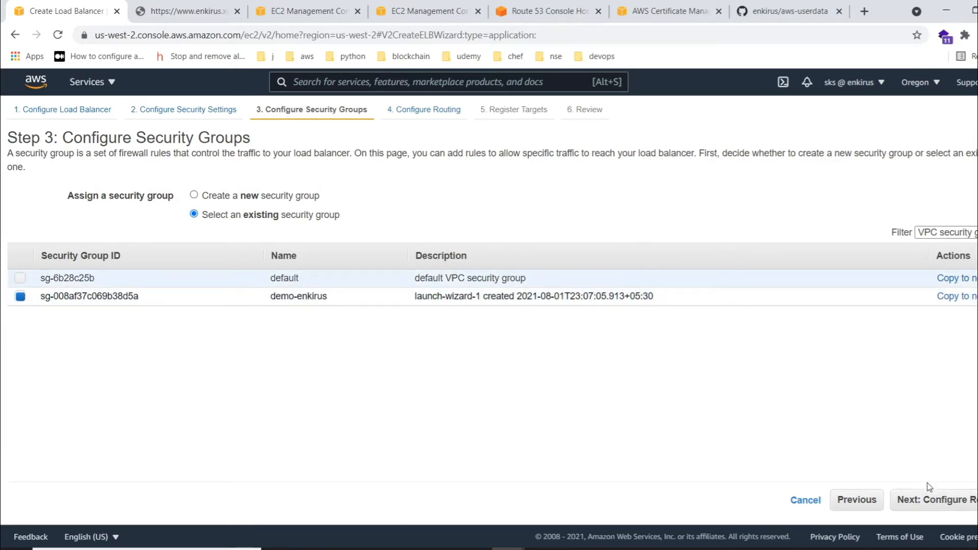
{"action": "left_click", "coordinate": [929, 498]}
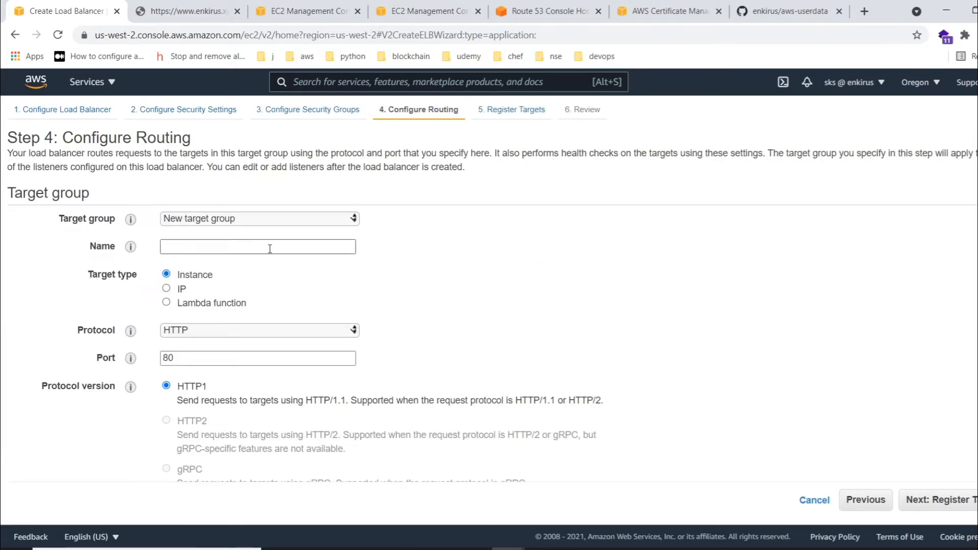
- Name the new target group demo-tg, keeping the Instance target type and HTTP on port 80
{"action": "left_click", "coordinate": [212, 247]}
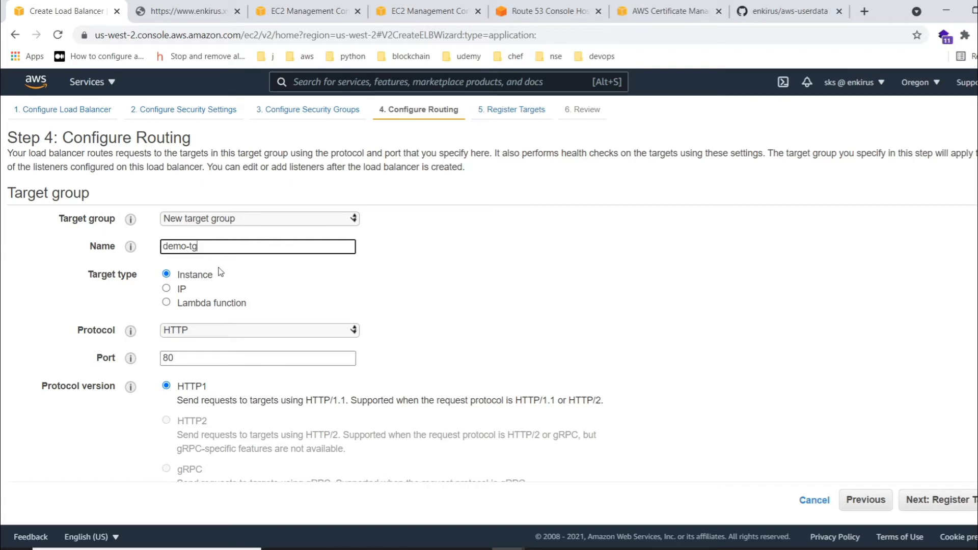
{"action": "scroll", "coordinate": [220, 272], "scroll_direction": "down", "scroll_amount": 3}
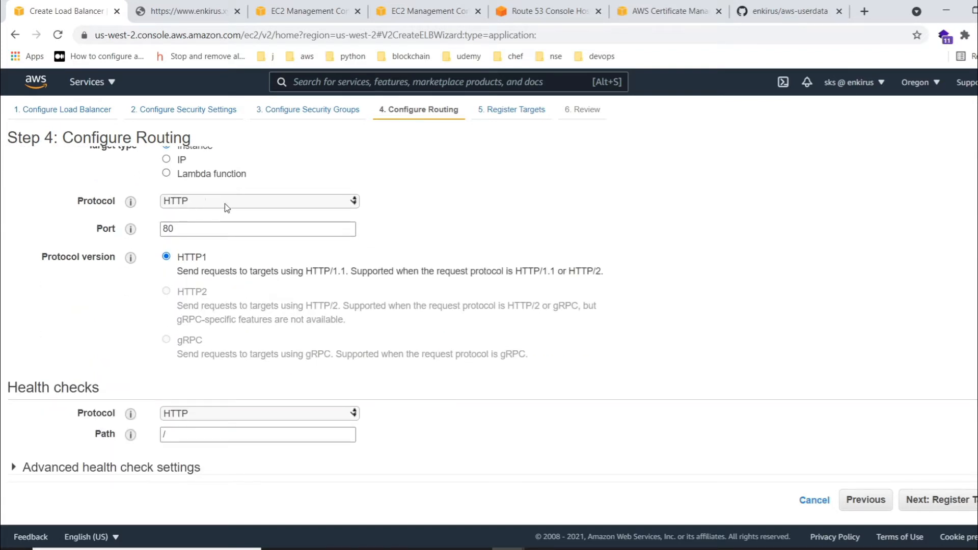
{"action": "left_click", "coordinate": [178, 228]}
{"action": "scroll", "coordinate": [225, 207], "scroll_direction": "up", "scroll_amount": 2}
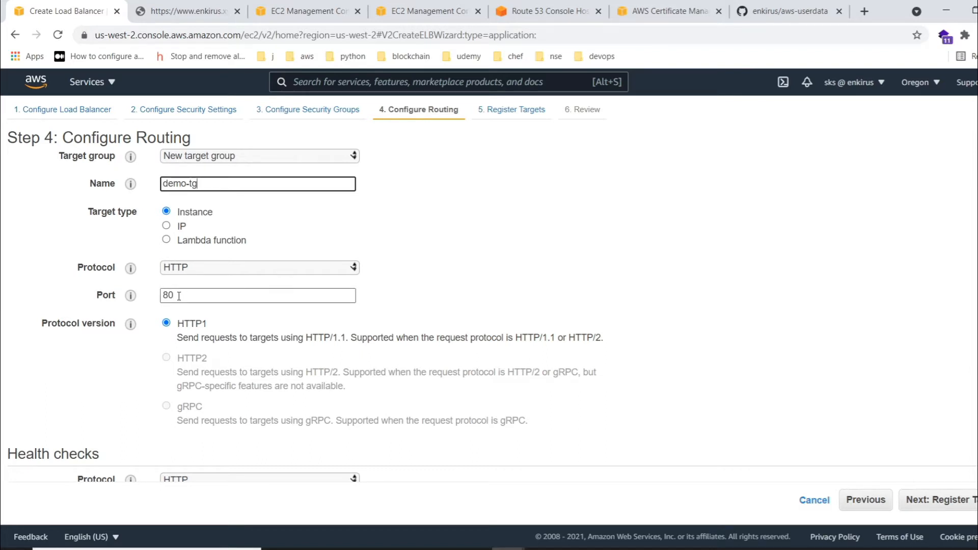
- Set the advanced health check to a healthy threshold of 2, a timeout of 2 seconds and an interval of 5 seconds
{"action": "scroll", "coordinate": [179, 295], "scroll_direction": "down", "scroll_amount": 1}
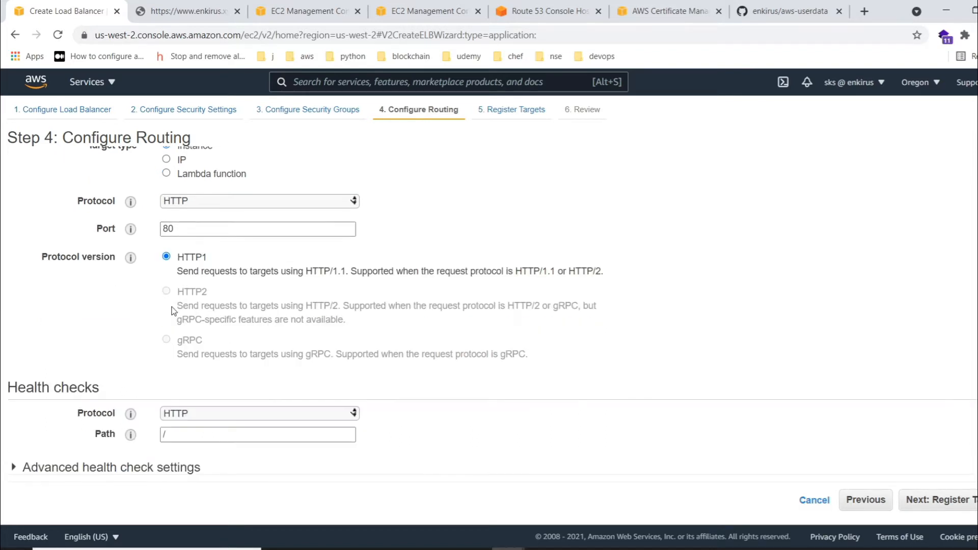
{"action": "left_click", "coordinate": [71, 475]}
{"action": "scroll", "coordinate": [71, 475], "scroll_direction": "down", "scroll_amount": 3}
{"action": "left_click_drag", "start_coordinate": [173, 382], "coordinate": [154, 383]}
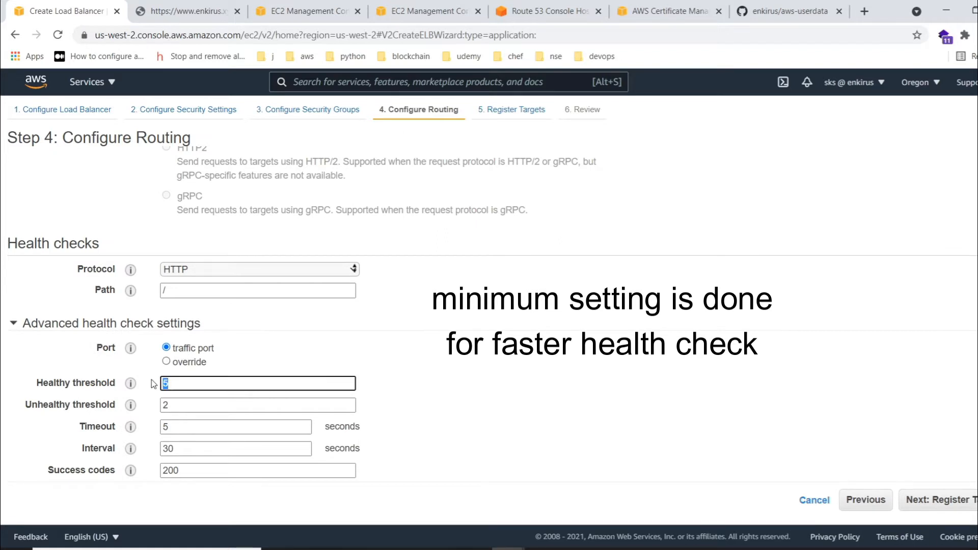
{"action": "type", "text": "2"}
{"action": "mouse_move", "coordinate": [179, 427]}
{"action": "left_mouse_down"}
{"action": "mouse_move", "coordinate": [157, 427]}
{"action": "mouse_move", "coordinate": [162, 449]}
{"action": "left_mouse_up"}
{"action": "type", "text": "2"}
{"action": "type", "text": "5"}
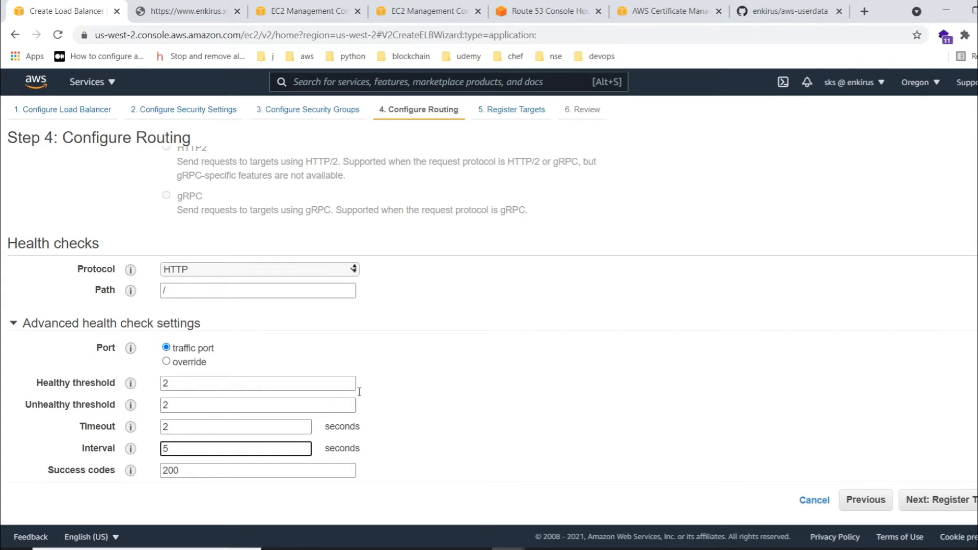
{"action": "left_click", "coordinate": [937, 500]}
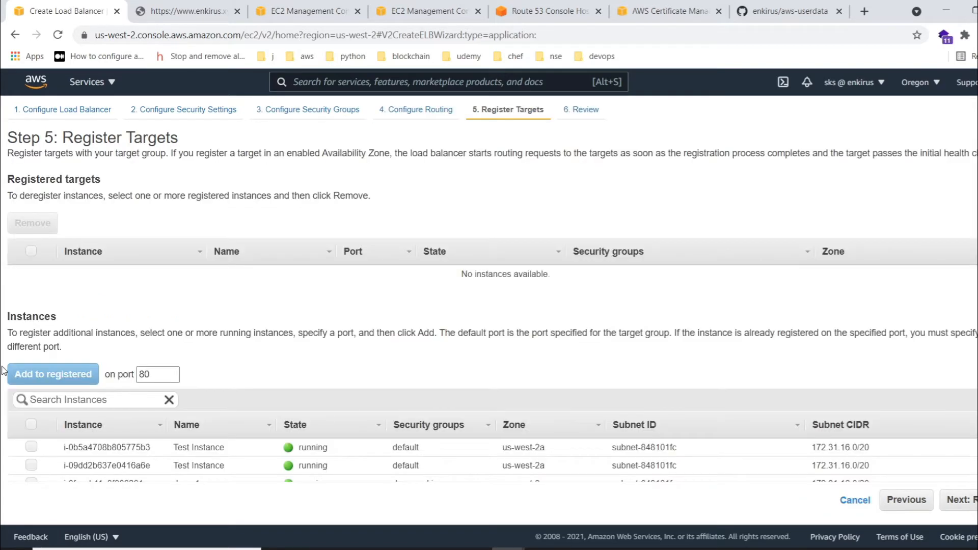
- Register the demo1 and demo2 instances as targets on port 80
{"action": "scroll", "coordinate": [247, 331], "scroll_direction": "down", "scroll_amount": 1}
{"action": "left_click", "coordinate": [31, 439]}
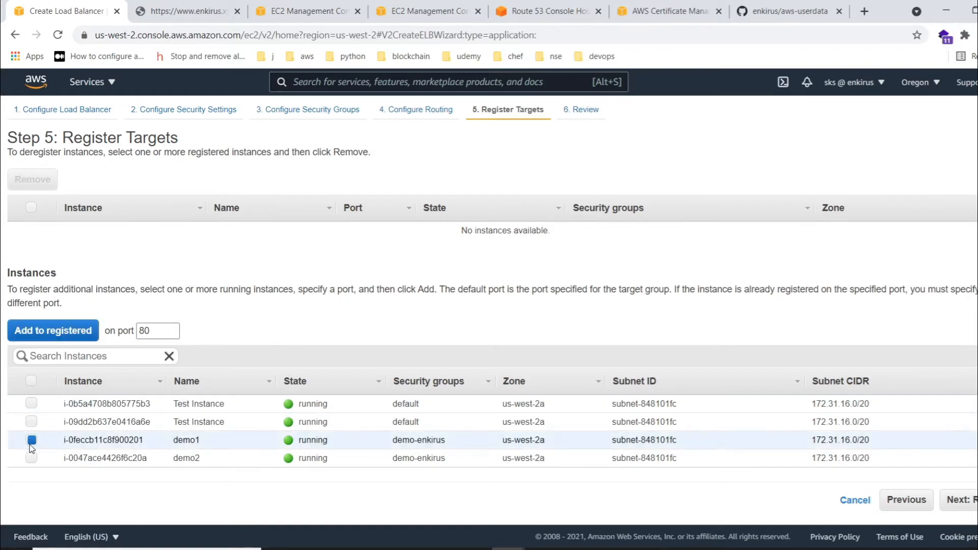
{"action": "left_click", "coordinate": [31, 457]}
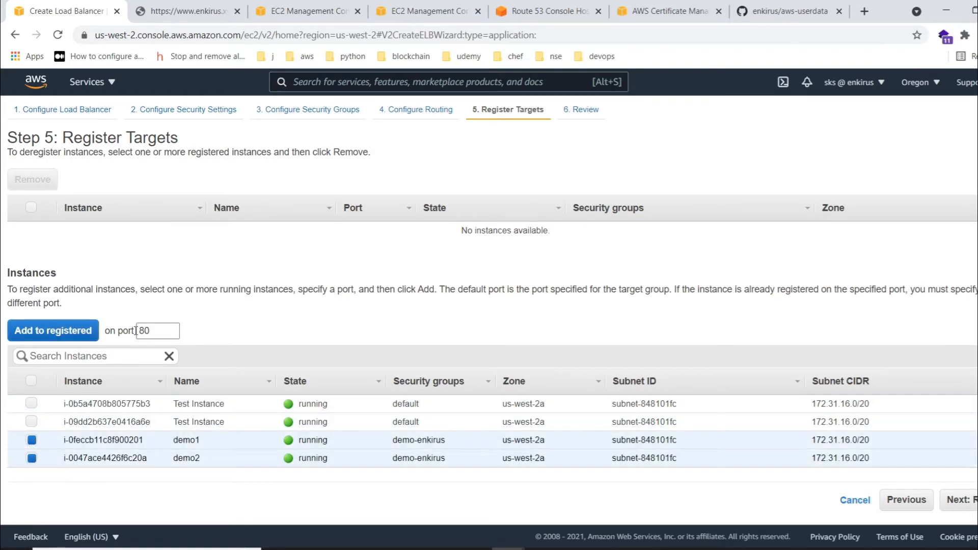
{"action": "left_click", "coordinate": [41, 328]}
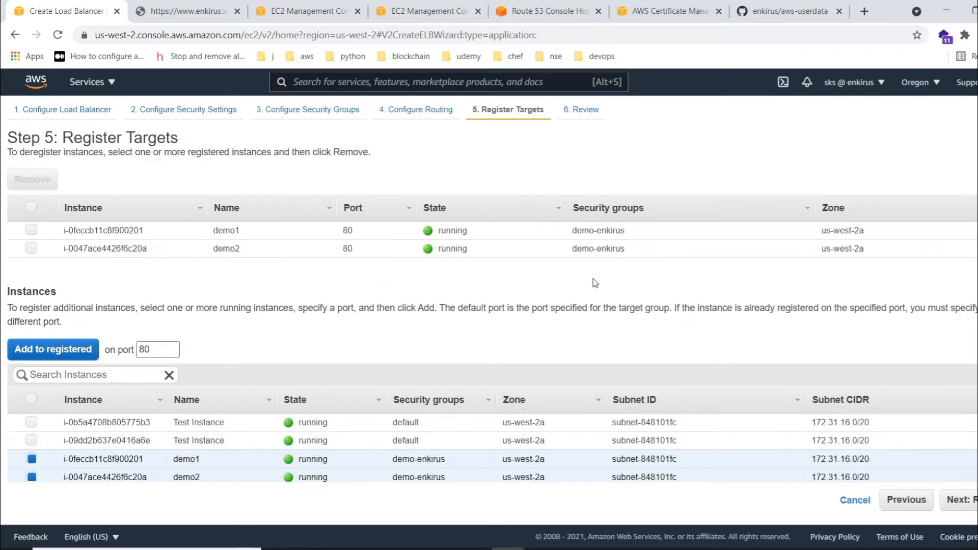
- Proceed to the review, create the load balancer and close the creation status page
{"action": "left_click", "coordinate": [973, 502]}
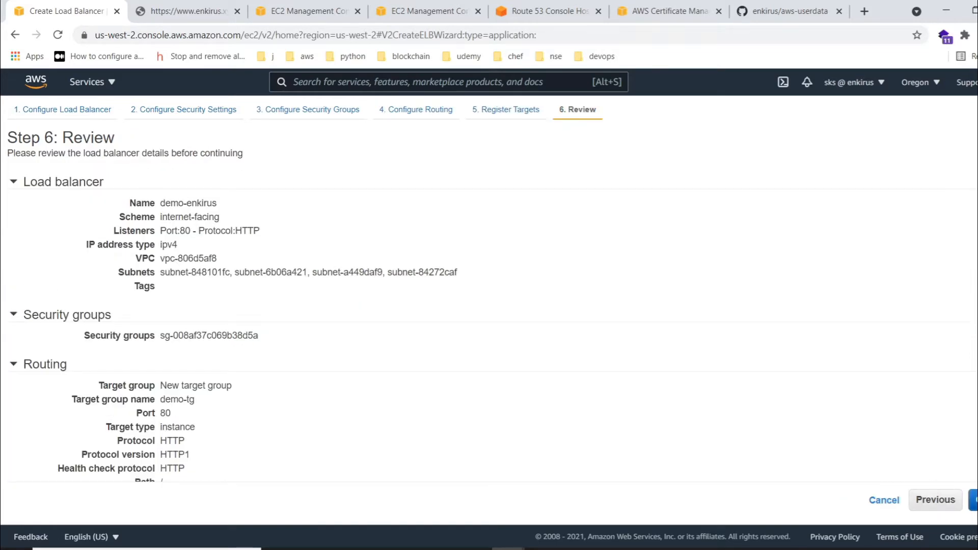
{"action": "left_click", "coordinate": [964, 500]}
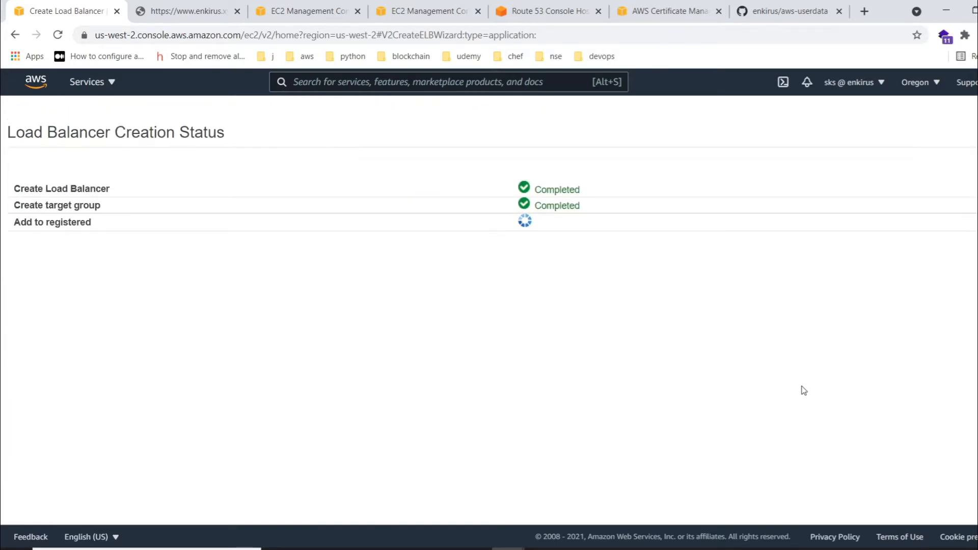
{"action": "left_click", "coordinate": [973, 315]}
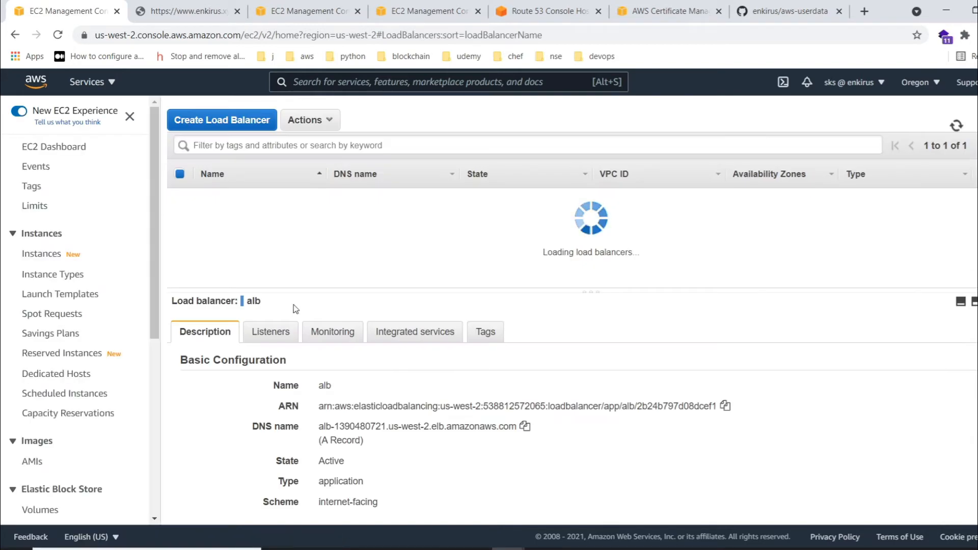
- Open the demo2 instance's public IPv4 address from the instances list and load it over http instead of https
{"action": "left_click", "coordinate": [52, 258]}
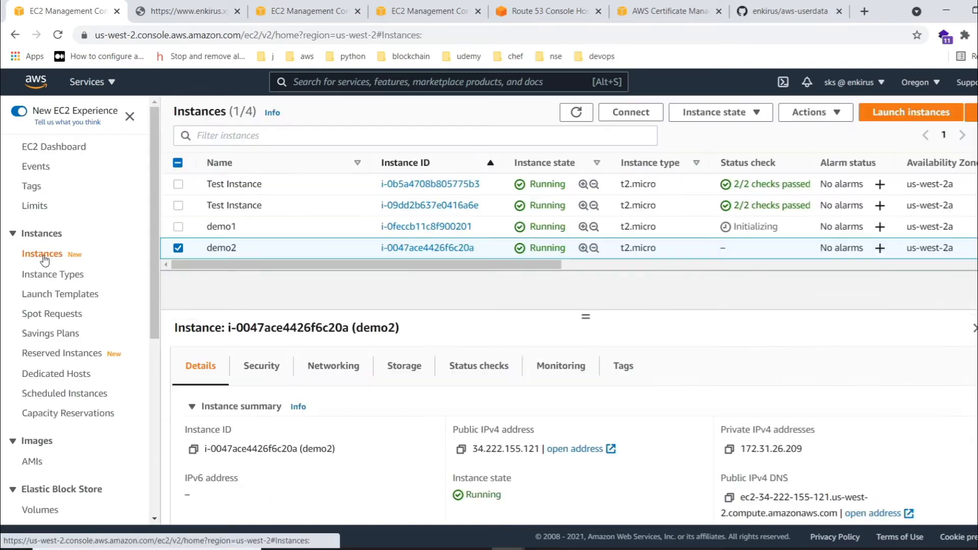
{"action": "left_click", "coordinate": [560, 448]}
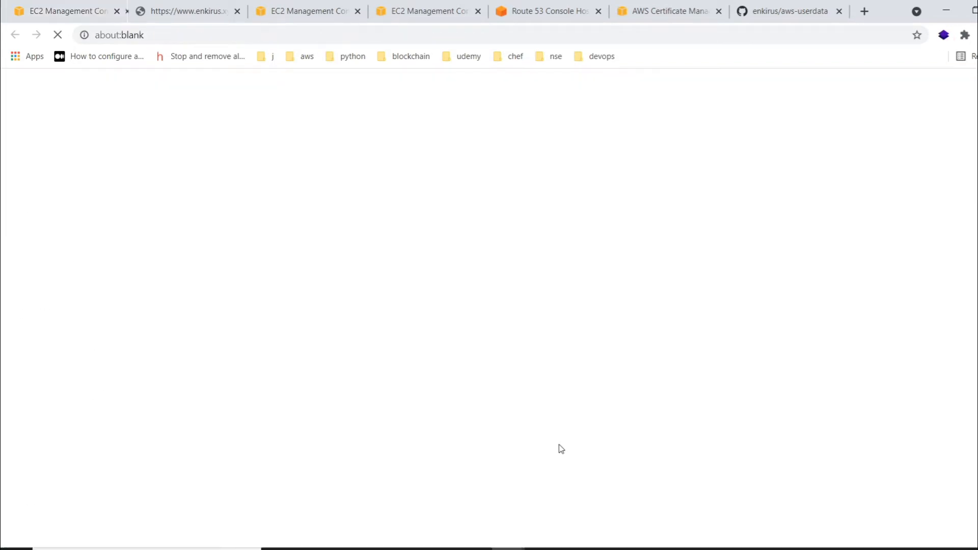
{"action": "left_click", "coordinate": [163, 35]}
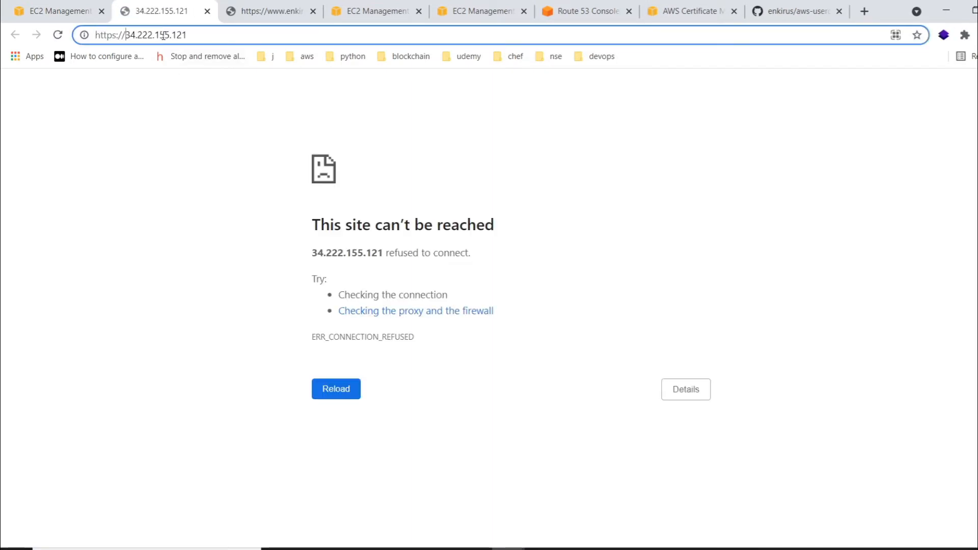
{"action": "key", "text": "BackSpace"}
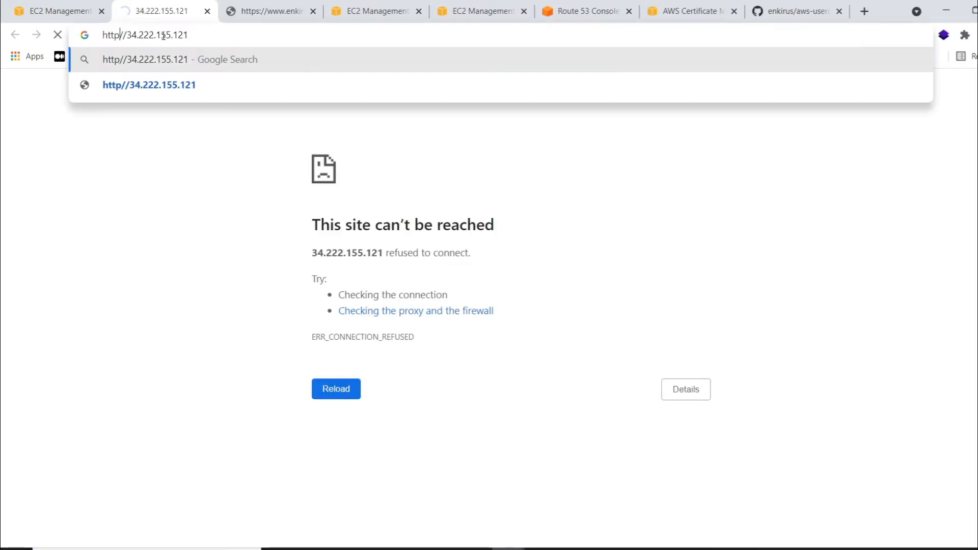
{"action": "key", "text": "Return"}
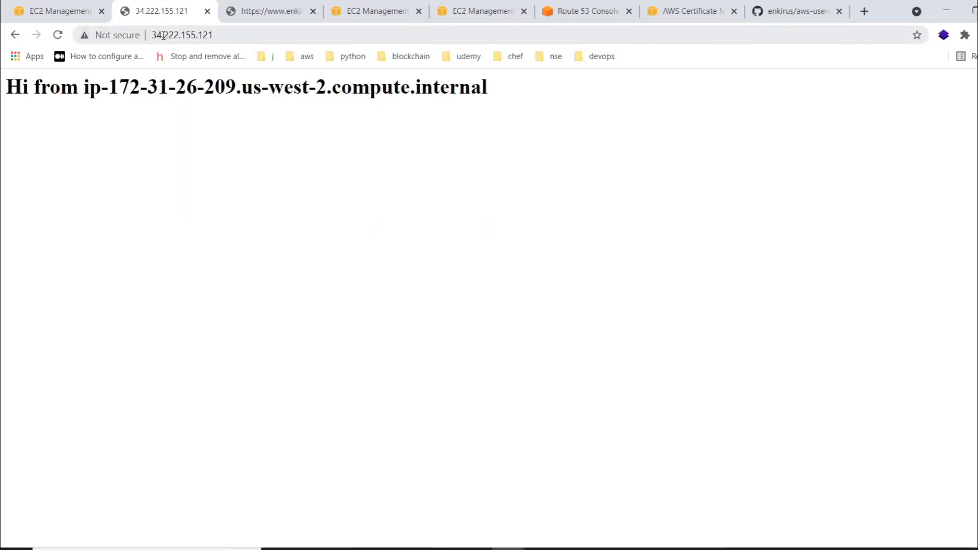
- Return to the instances list, open the demo1 instance's public IPv4 address and load it over http instead of https
{"action": "left_click", "coordinate": [51, 11]}
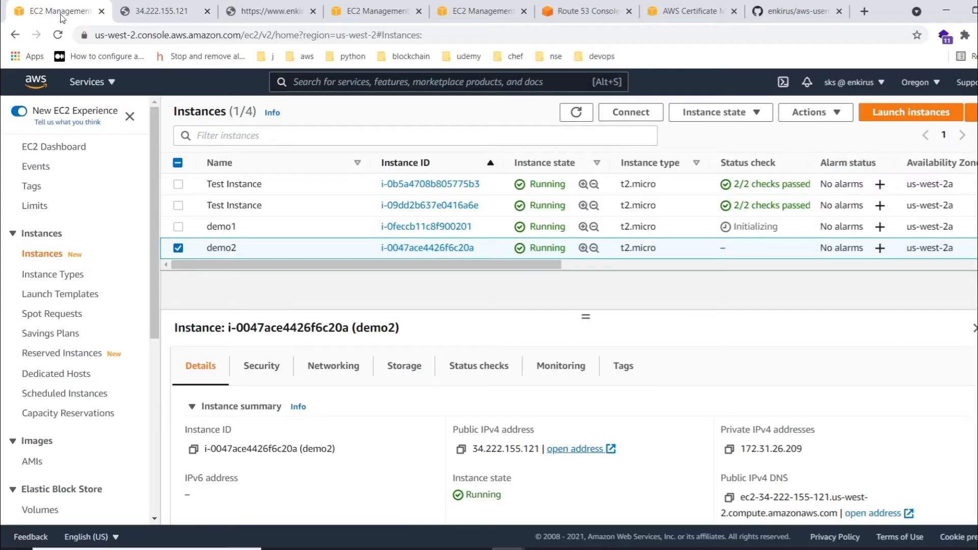
{"action": "left_click", "coordinate": [177, 248]}
{"action": "left_click", "coordinate": [178, 226]}
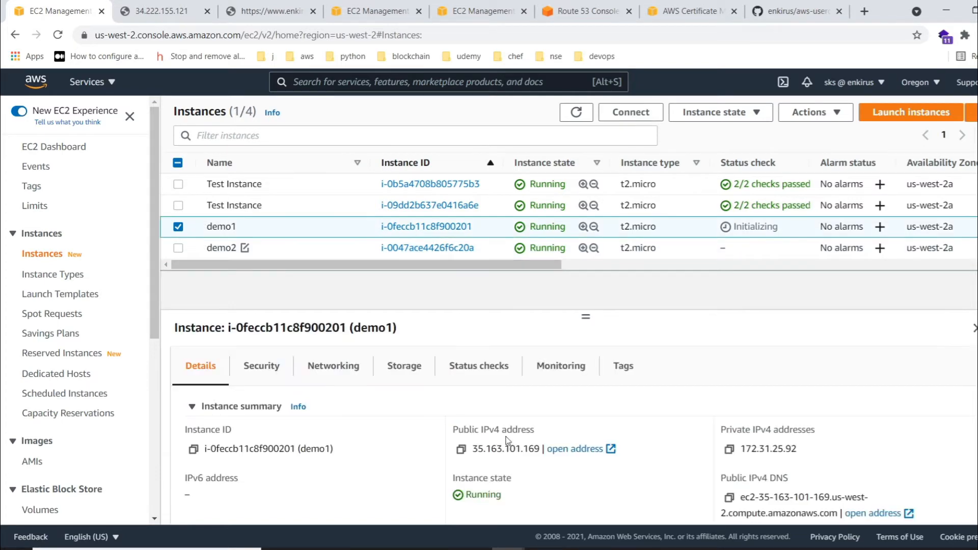
{"action": "left_click", "coordinate": [573, 449]}
{"action": "left_click", "coordinate": [150, 31]}
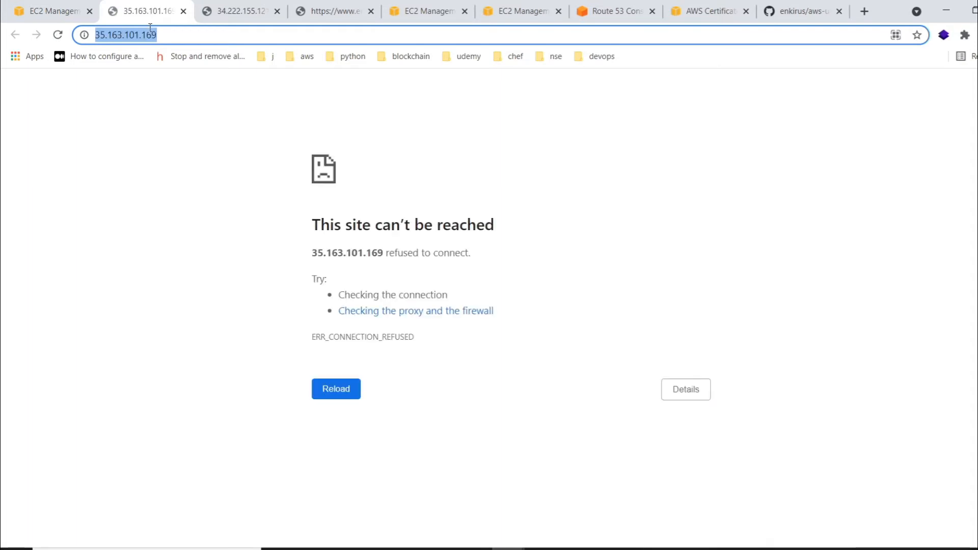
{"action": "key", "text": "Left"}
{"action": "key", "text": "Left"}
{"action": "key", "text": "Left"}
{"action": "key", "text": "BackSpace"}
{"action": "key", "text": "BackSpace"}
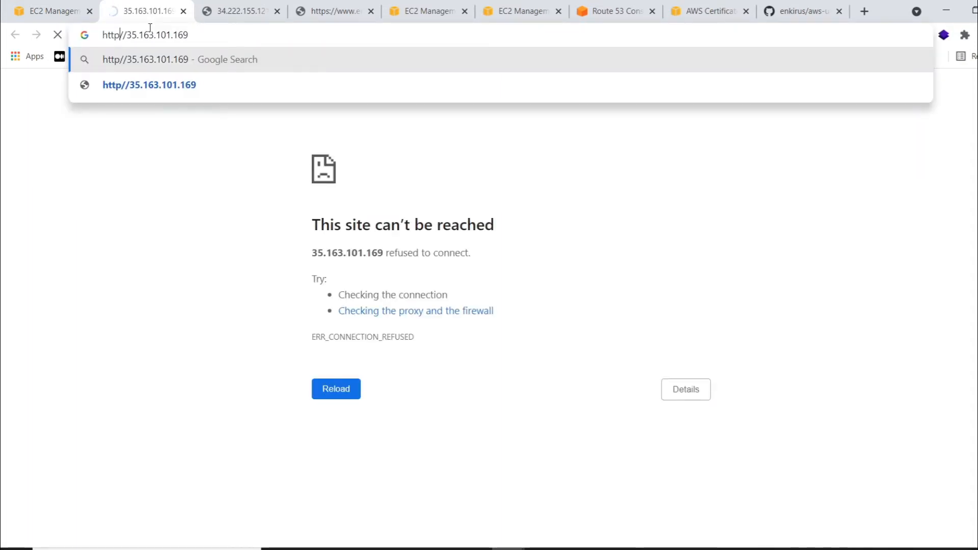
{"action": "type", "text": ":"}
{"action": "key", "text": "Return"}
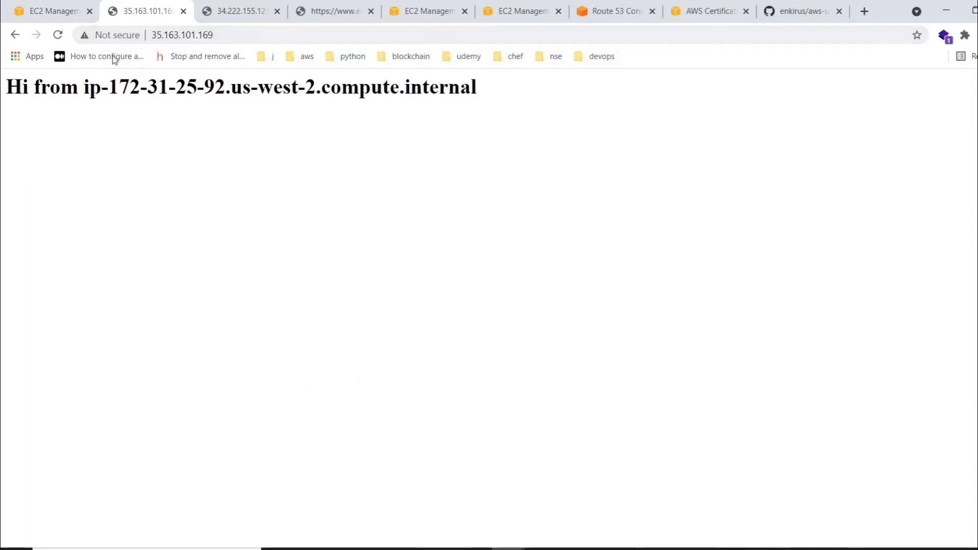
- Reload the web pages served by demo1 and demo2 to check their responses
{"action": "left_click", "coordinate": [58, 34]}
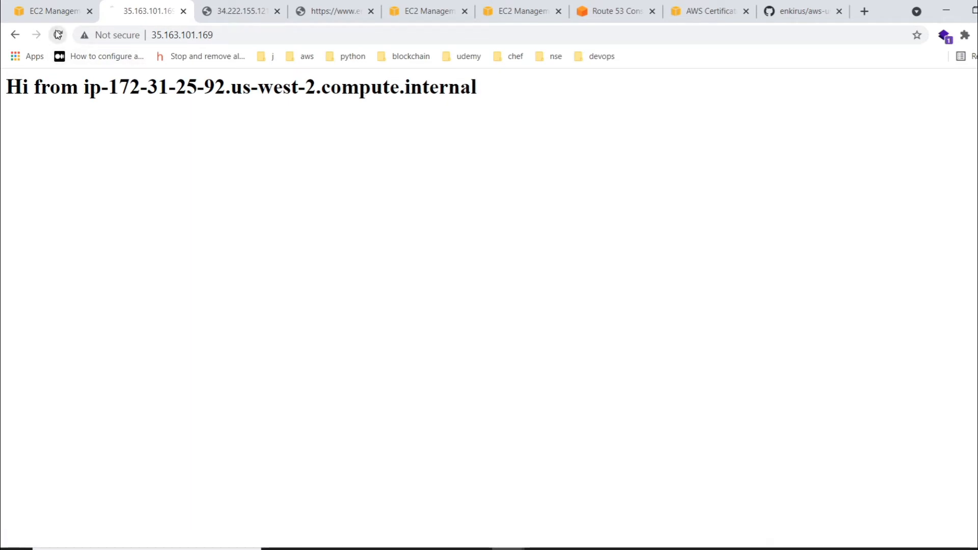
{"action": "left_click", "coordinate": [237, 5]}
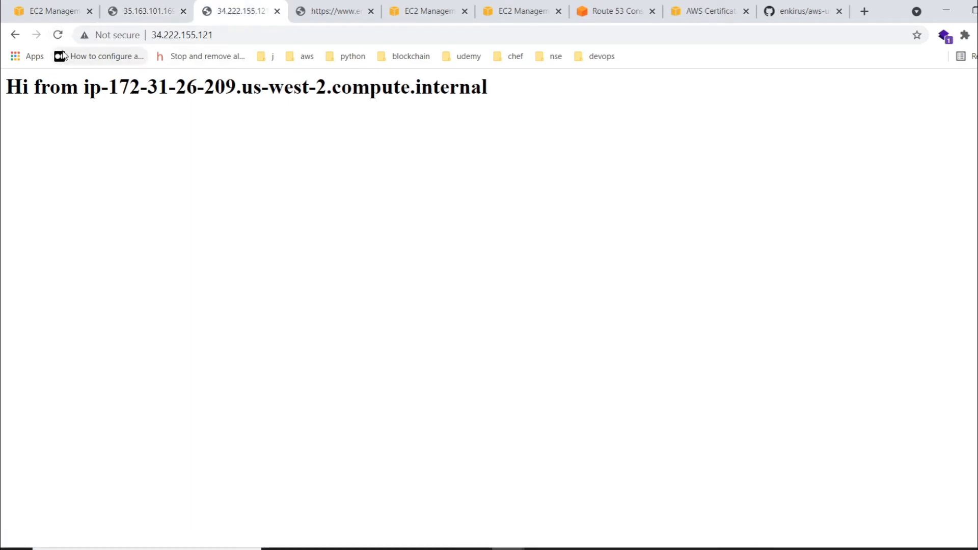
{"action": "left_click", "coordinate": [58, 35]}
- Deselect the demo1 instance, open the EC2 target groups page and refresh its list
{"action": "left_click", "coordinate": [57, 5]}
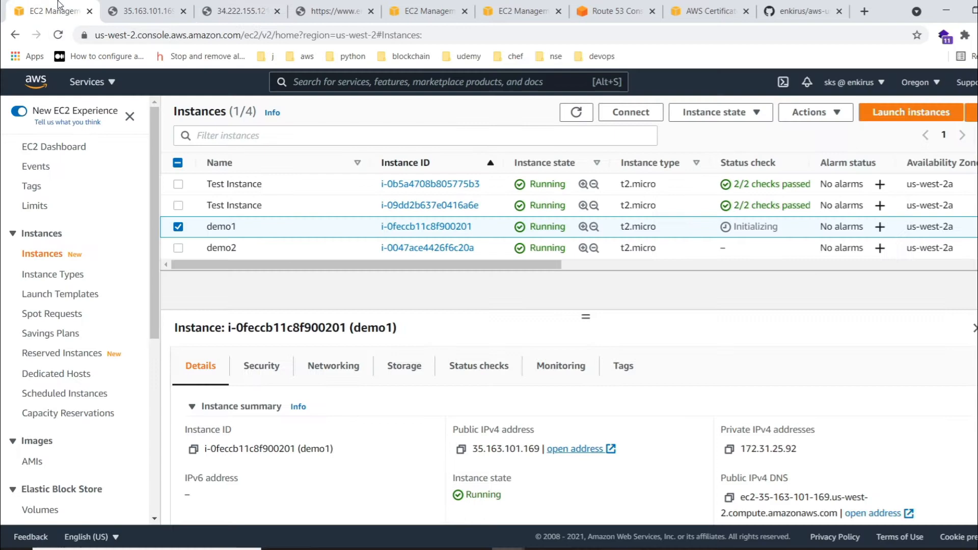
{"action": "left_click", "coordinate": [178, 228]}
{"action": "scroll", "coordinate": [61, 415], "scroll_direction": "down", "scroll_amount": 3}
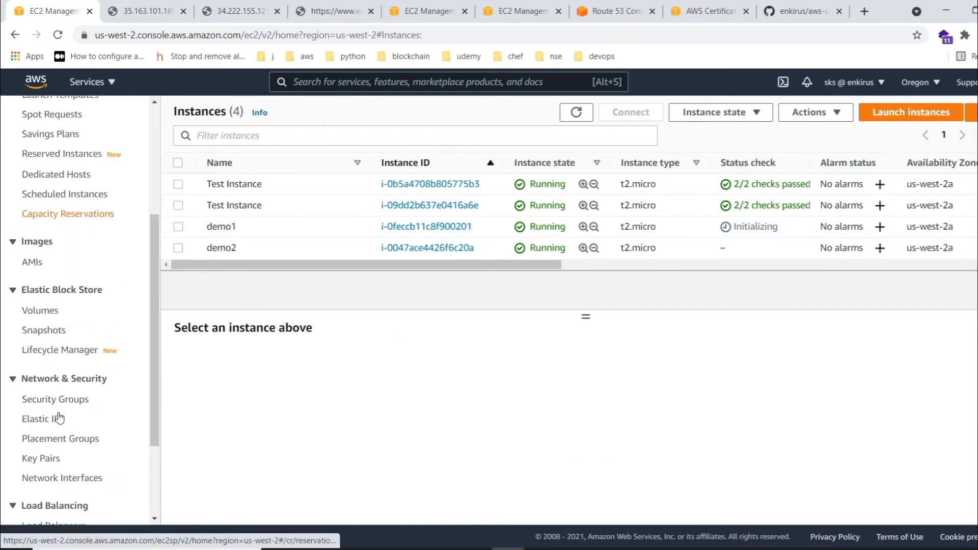
{"action": "left_click", "coordinate": [413, 6]}
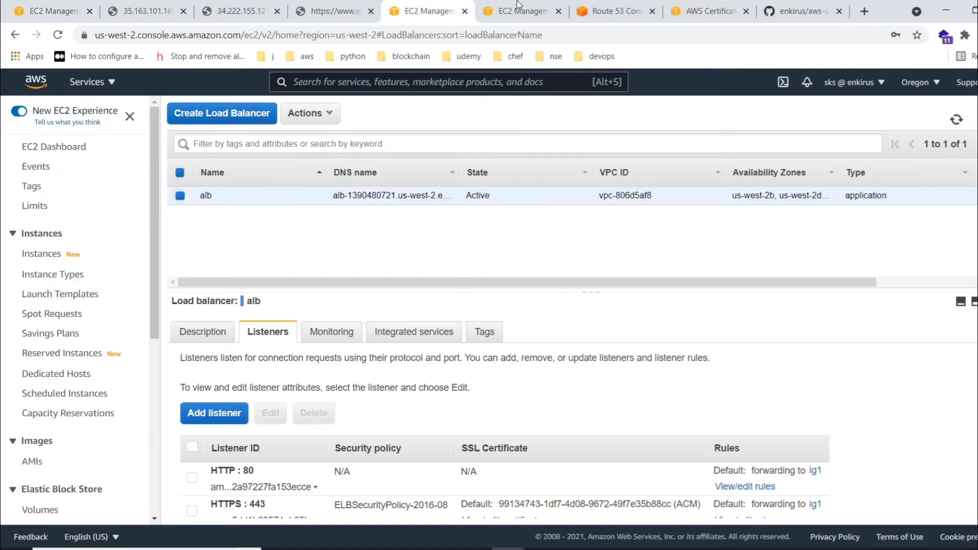
{"action": "left_click", "coordinate": [520, 9]}
{"action": "scroll", "coordinate": [82, 407], "scroll_direction": "down", "scroll_amount": 5}
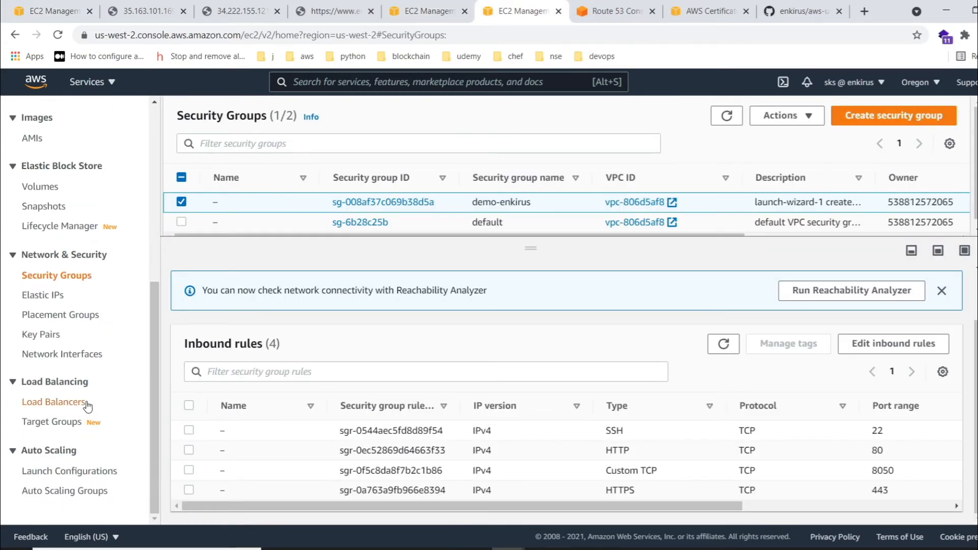
{"action": "left_click_drag", "start_coordinate": [674, 506], "coordinate": [585, 510]}
{"action": "left_click", "coordinate": [50, 430]}
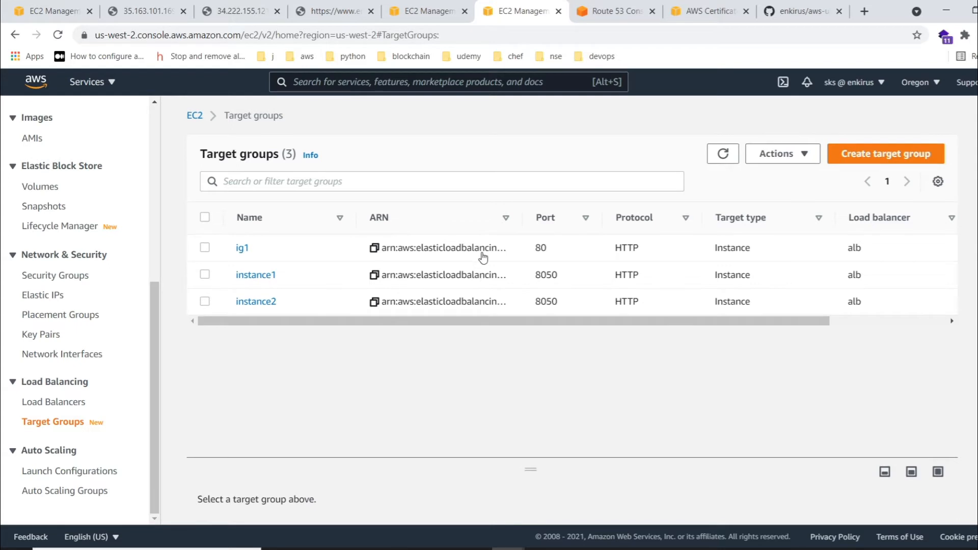
{"action": "left_click", "coordinate": [722, 153]}
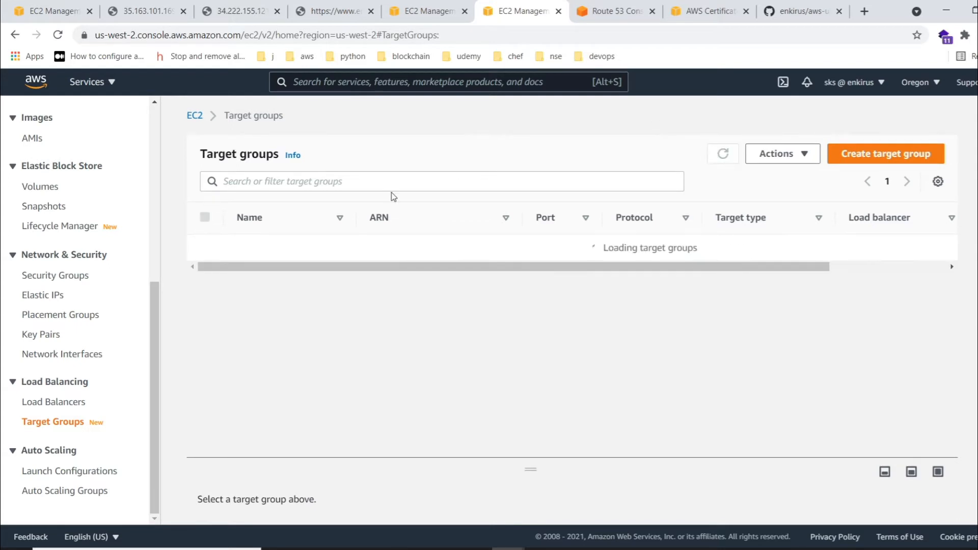
- Select the demo-tg target group and examine its registered targets and health check settings, including the success codes
{"action": "left_click", "coordinate": [201, 248]}
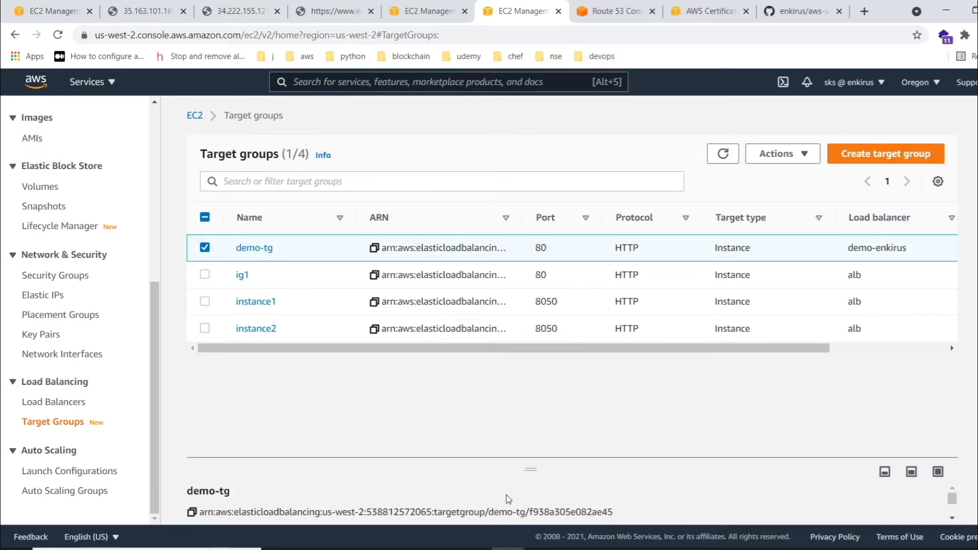
{"action": "left_click_drag", "start_coordinate": [531, 469], "coordinate": [530, 297]}
{"action": "left_click", "coordinate": [265, 367]}
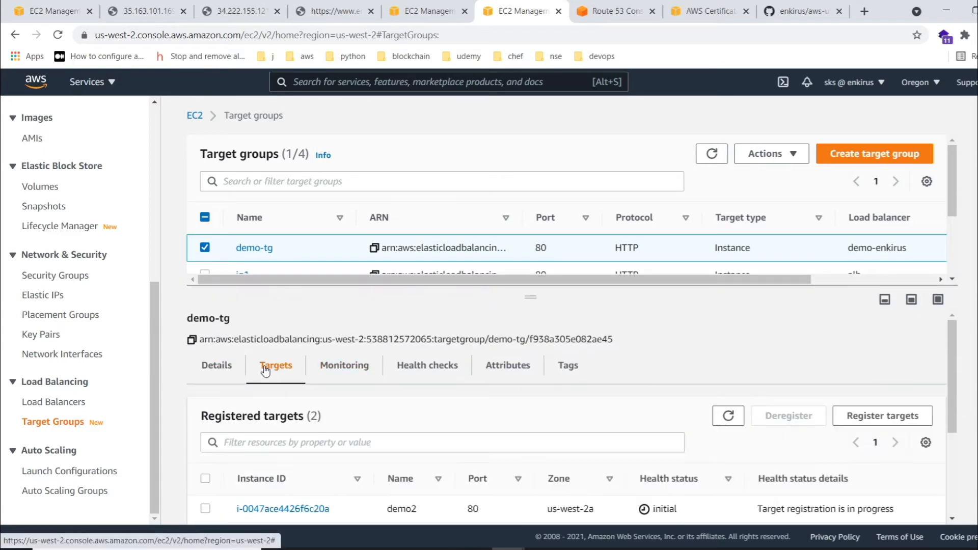
{"action": "scroll", "coordinate": [537, 367], "scroll_direction": "down", "scroll_amount": 3}
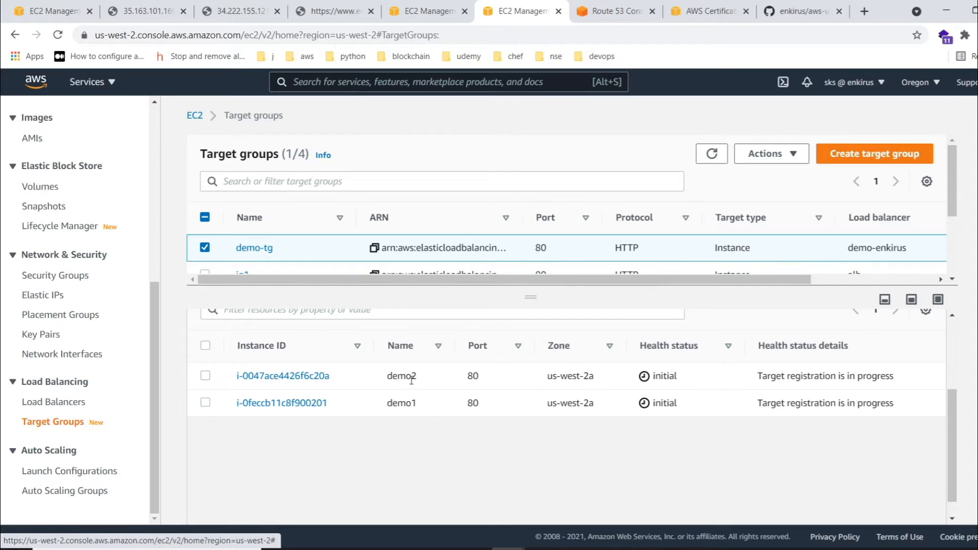
{"action": "scroll", "coordinate": [428, 372], "scroll_direction": "up", "scroll_amount": 3}
{"action": "left_click", "coordinate": [429, 365]}
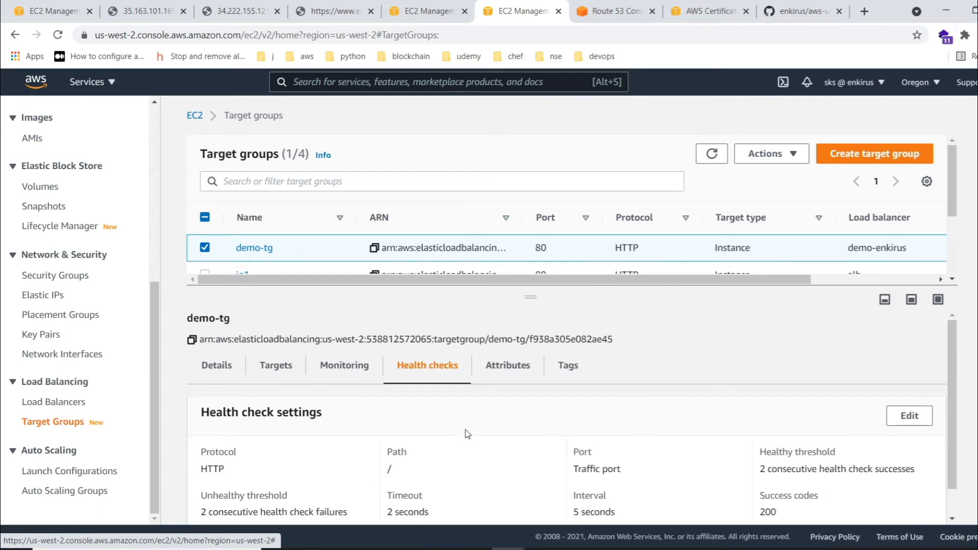
{"action": "scroll", "coordinate": [723, 486], "scroll_direction": "down", "scroll_amount": 1}
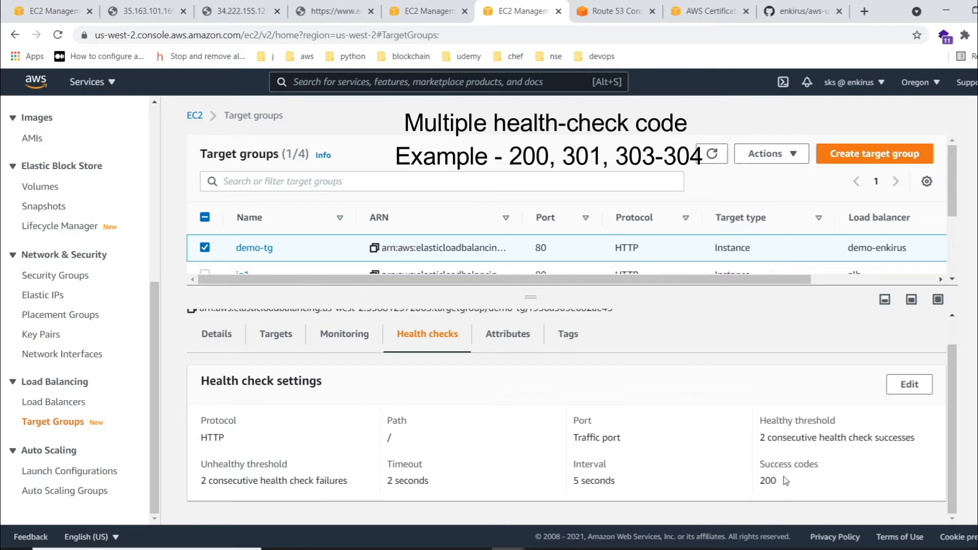
{"action": "left_click", "coordinate": [474, 37]}
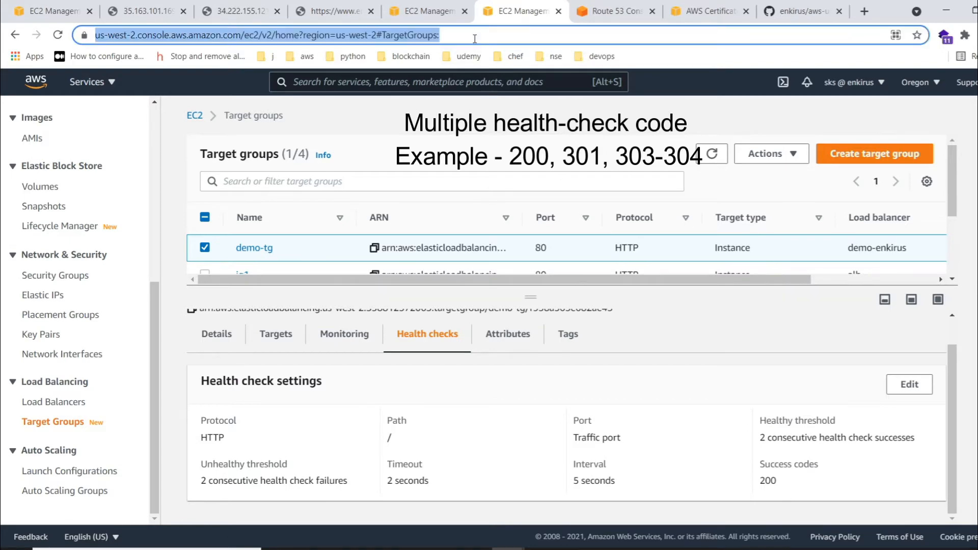
{"action": "type", "text": "200,"}
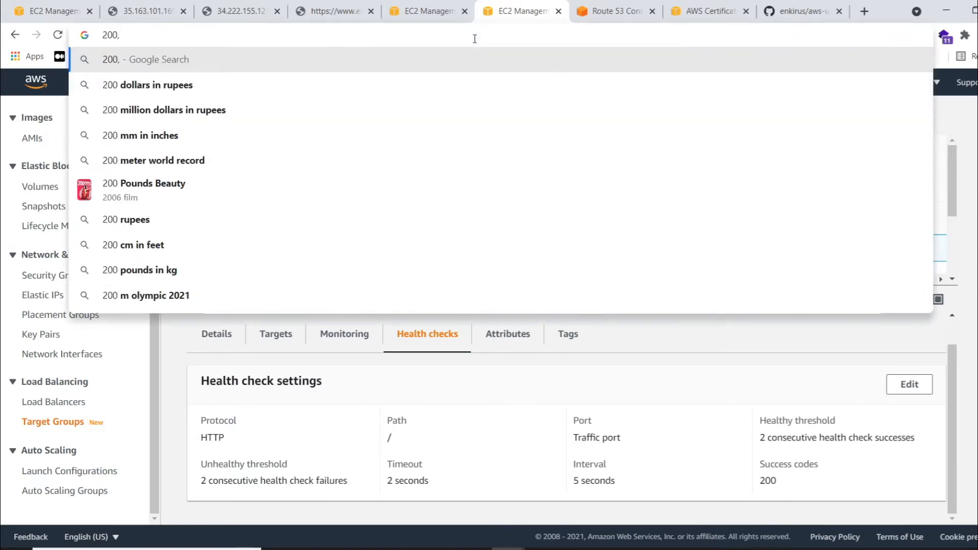
{"action": "type", "text": "301-3"}
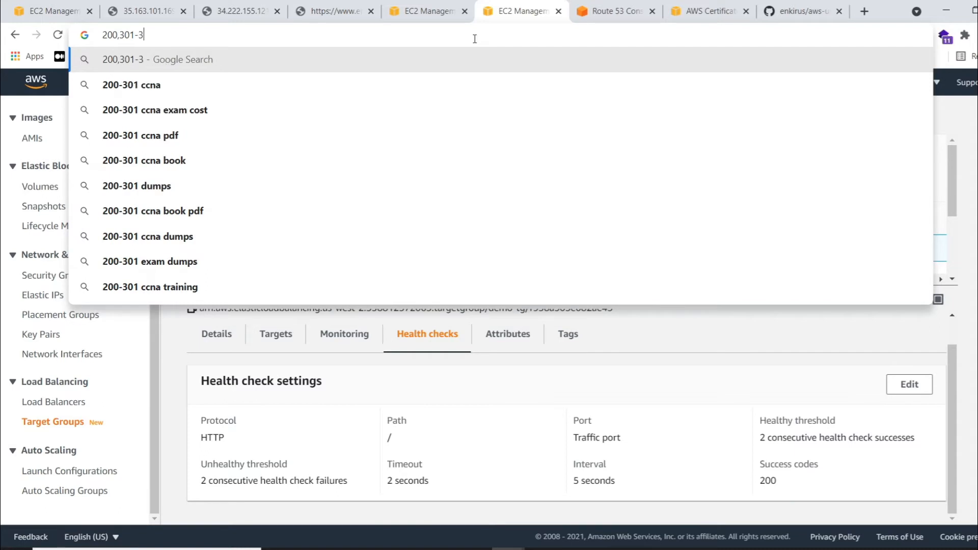
{"action": "type", "text": "04"}
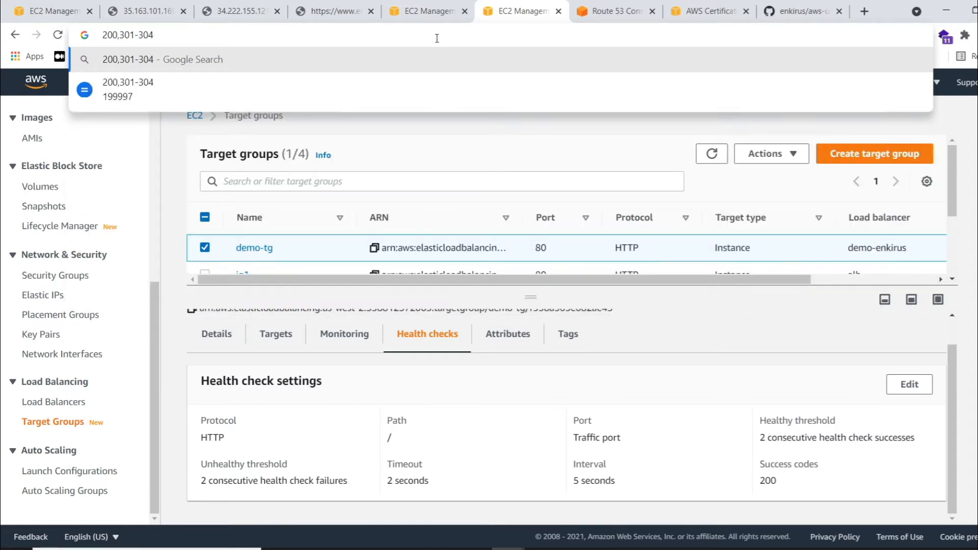
{"action": "key", "text": "BackSpace"}
{"action": "type", "text": "2"}
{"action": "key", "text": "ctrl+a"}
{"action": "key", "text": "BackSpace"}
{"action": "type", "text": "2"}
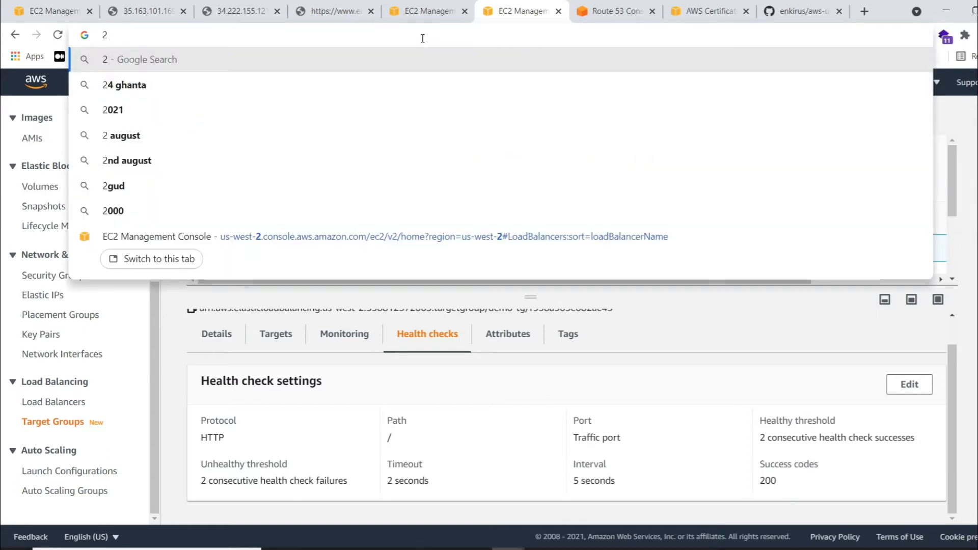
{"action": "key", "text": "BackSpace"}
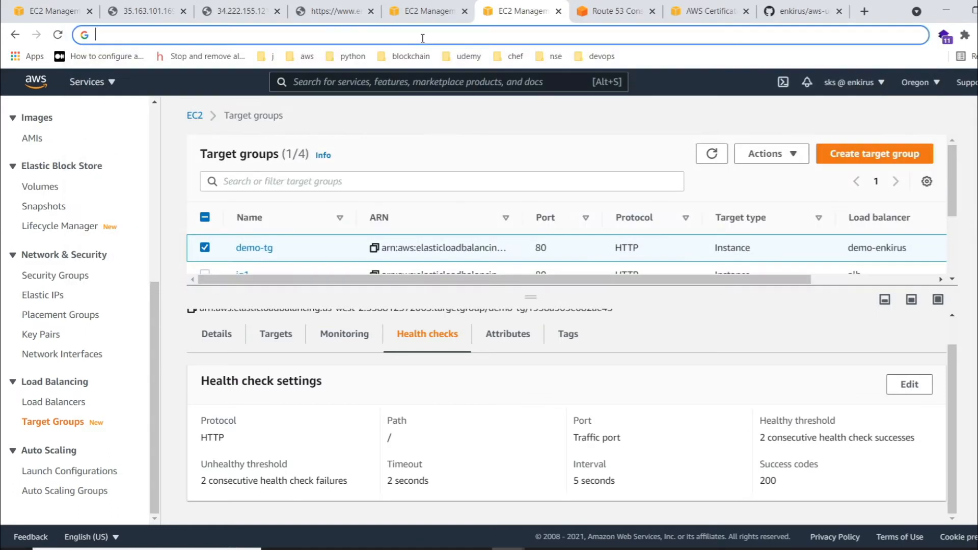
{"action": "left_click", "coordinate": [671, 377]}
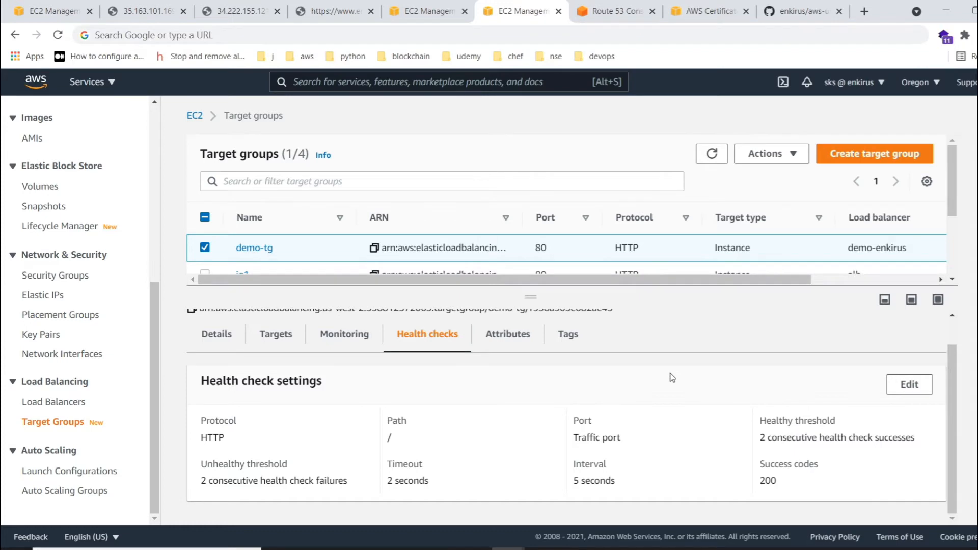
- Open the load balancers list from the instances page, select only demo-enkirus and copy its DNS name
{"action": "left_click", "coordinate": [33, 11]}
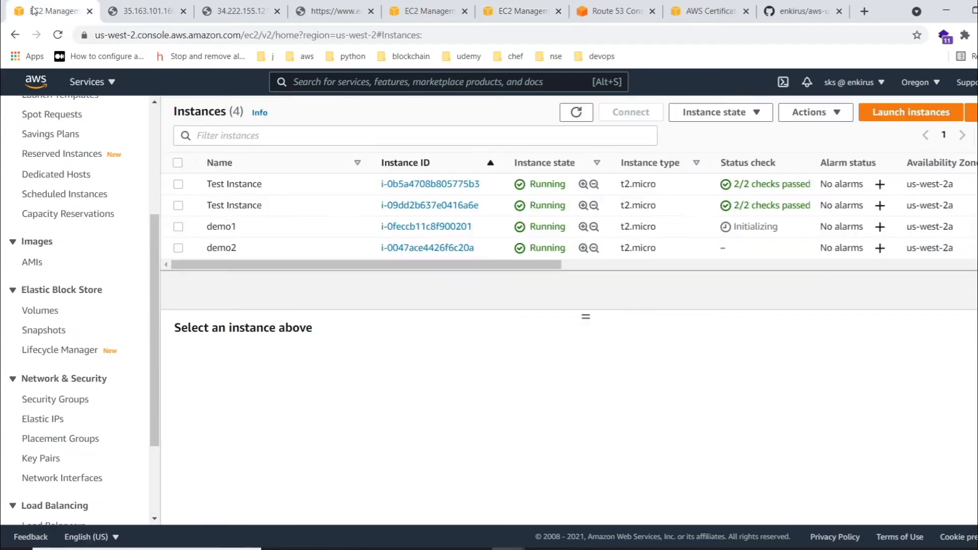
{"action": "scroll", "coordinate": [57, 405], "scroll_direction": "down", "scroll_amount": 3}
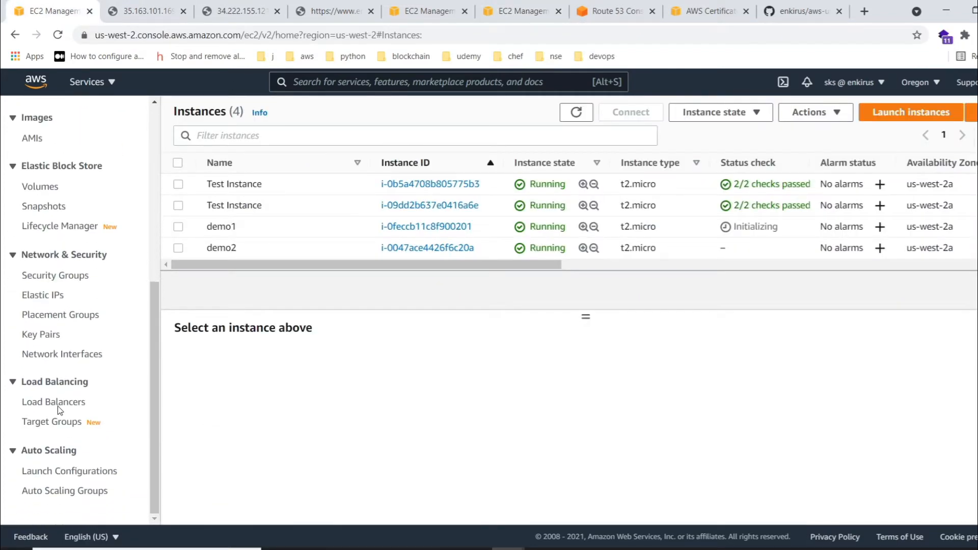
{"action": "left_click", "coordinate": [56, 403]}
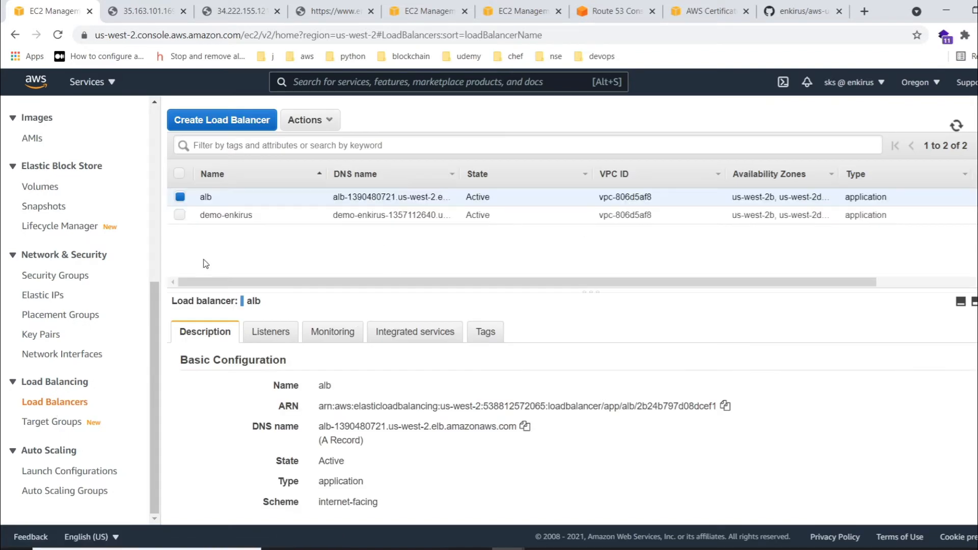
{"action": "left_click", "coordinate": [179, 220]}
{"action": "left_click", "coordinate": [180, 198]}
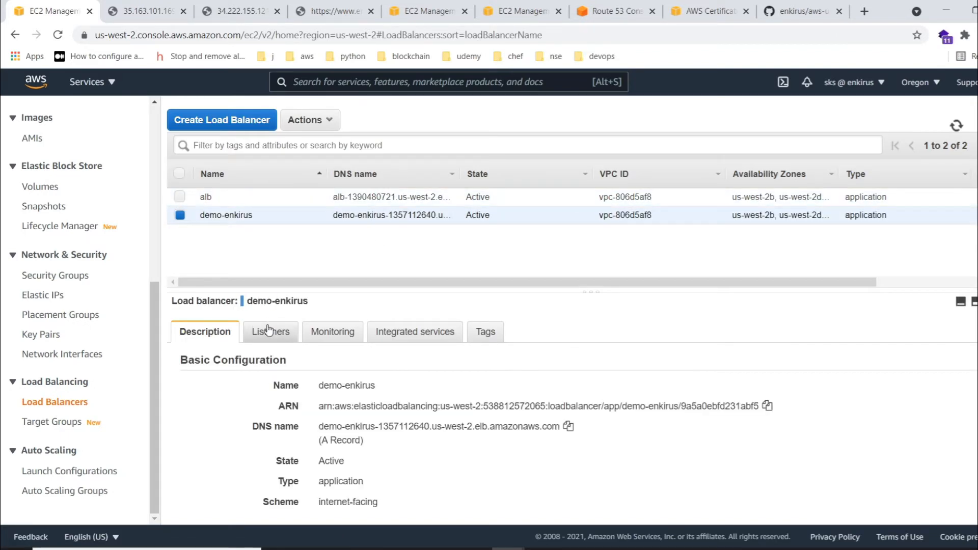
{"action": "left_click", "coordinate": [568, 426]}
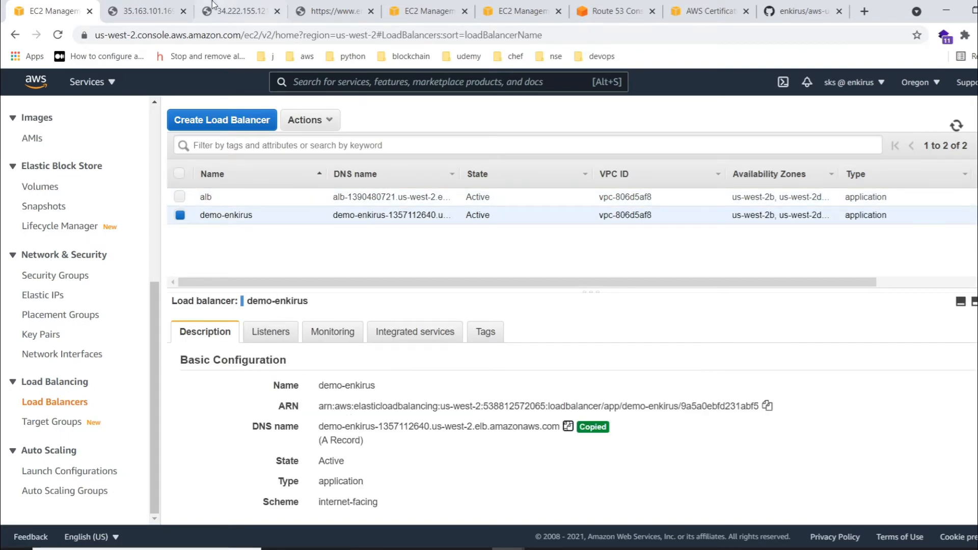
- Load the demo-enkirus load balancer's copied DNS name in the browser tab showing demo1's web page
{"action": "left_click", "coordinate": [151, 12]}
{"action": "left_click", "coordinate": [156, 36]}
{"action": "key", "text": "ctrl+v"}
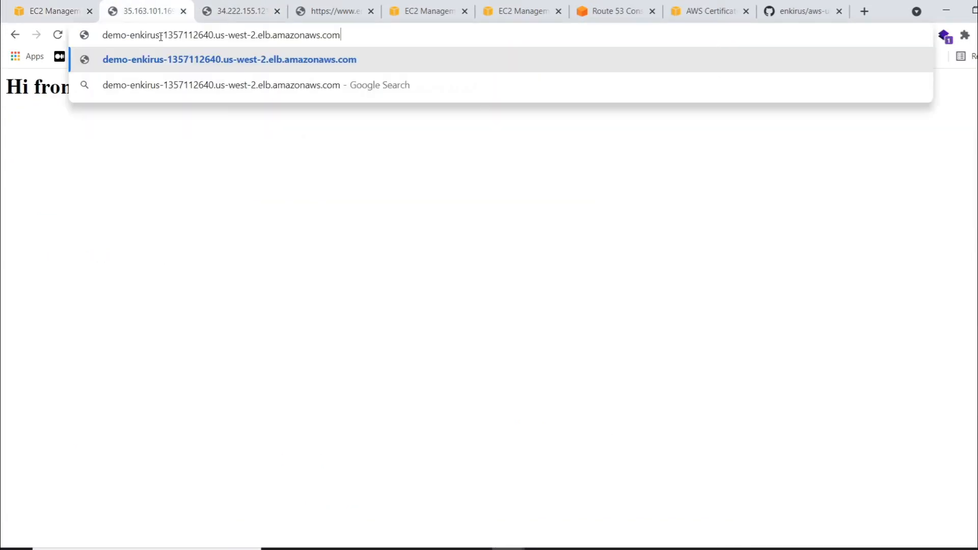
{"action": "key", "text": "Return"}
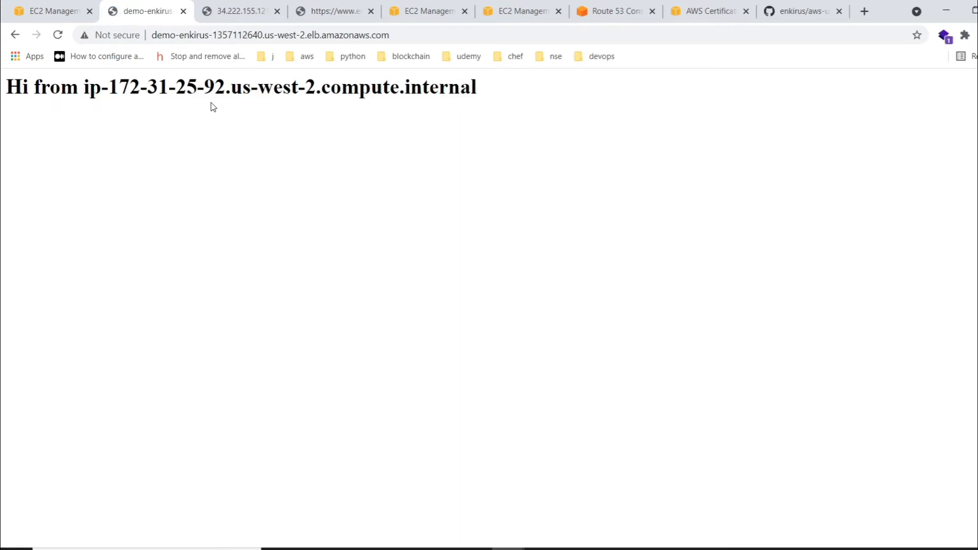
- Reload the load balancer's web page repeatedly to check which instance answers each request
{"action": "left_click", "coordinate": [57, 34]}
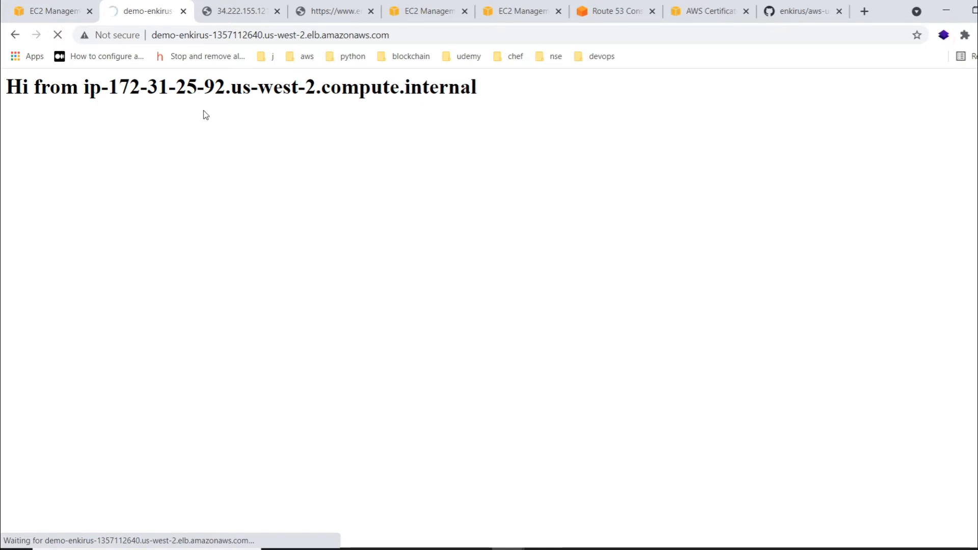
{"action": "left_click", "coordinate": [59, 35]}
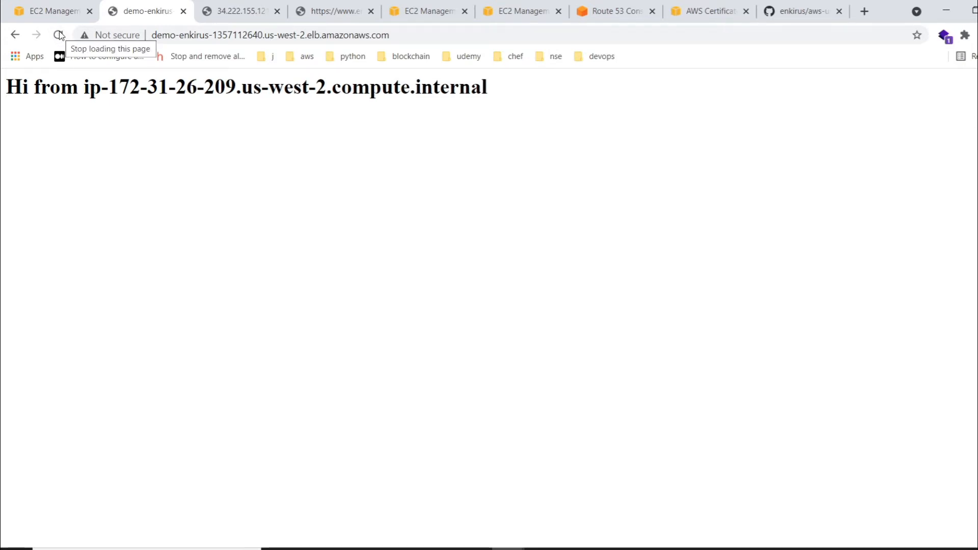
{"action": "left_click", "coordinate": [59, 35]}
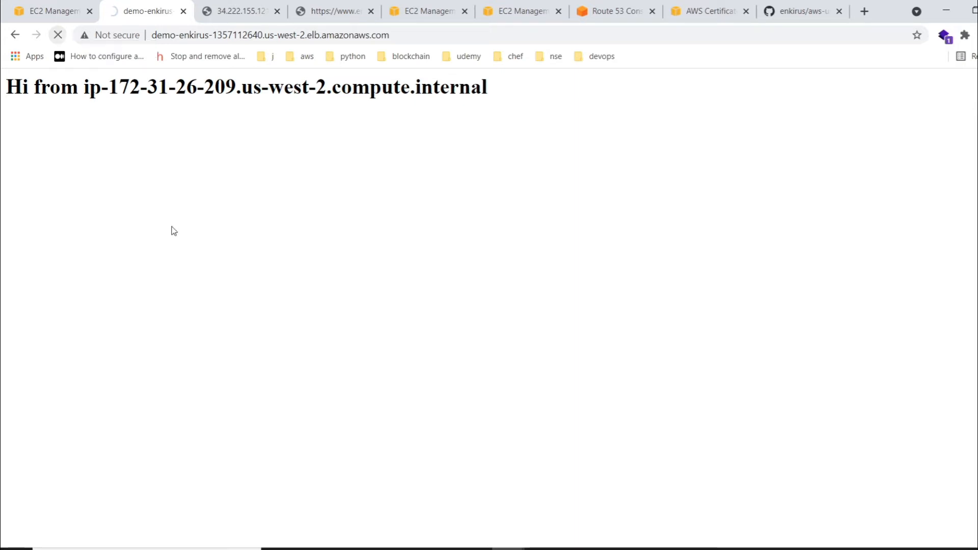
{"action": "left_click", "coordinate": [58, 35]}
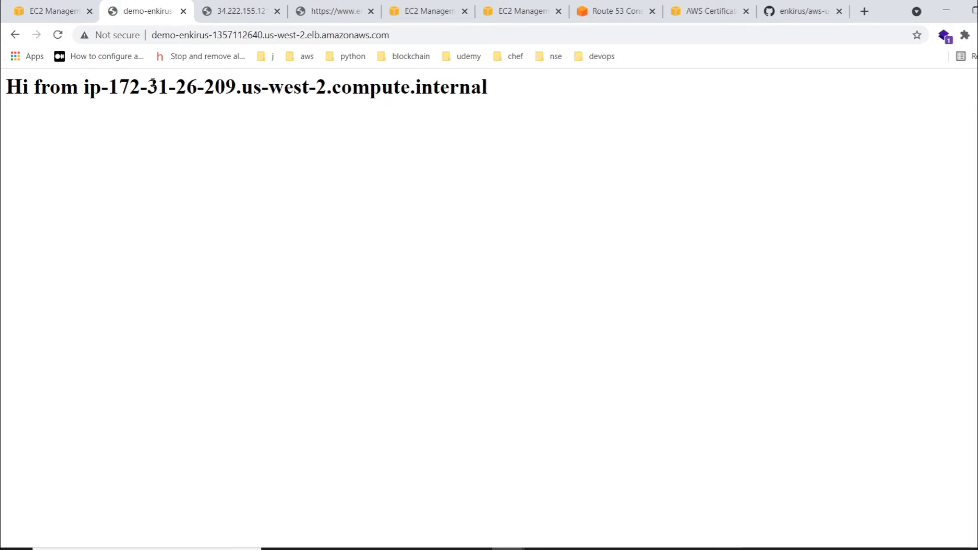
{"action": "left_click", "coordinate": [58, 35]}
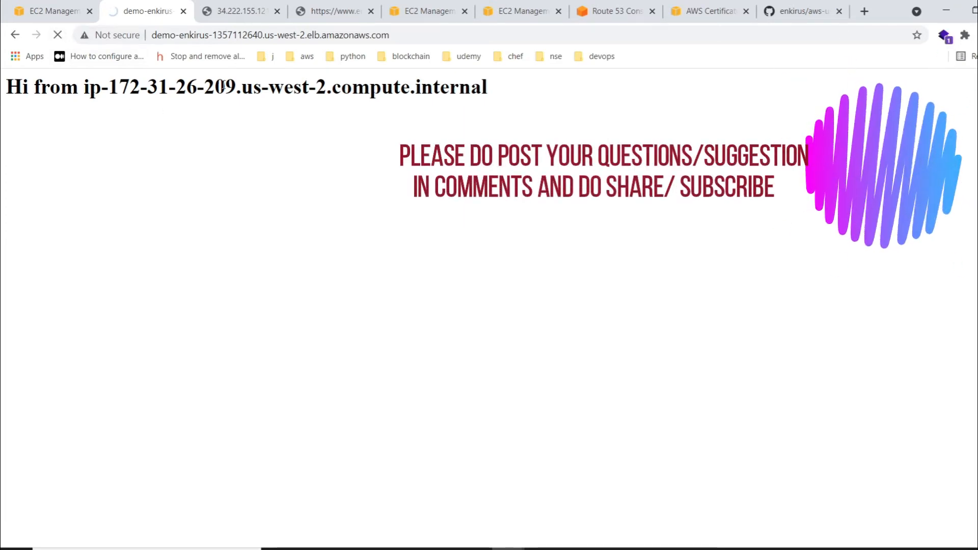
- Return to the demo-tg target group, refresh its registered targets and check the health status of demo1 and demo2
{"action": "left_click", "coordinate": [426, 4]}
{"action": "left_click", "coordinate": [519, 8]}
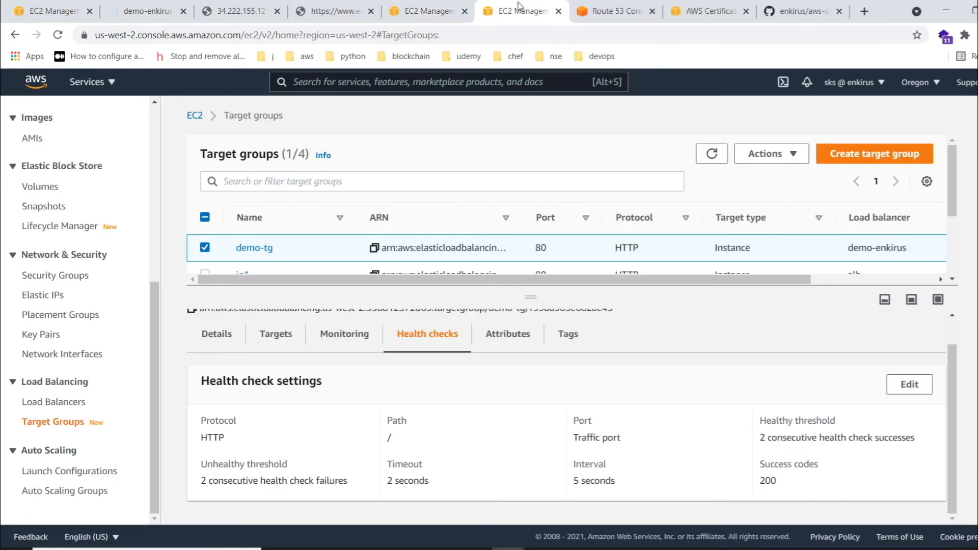
{"action": "left_click", "coordinate": [280, 341]}
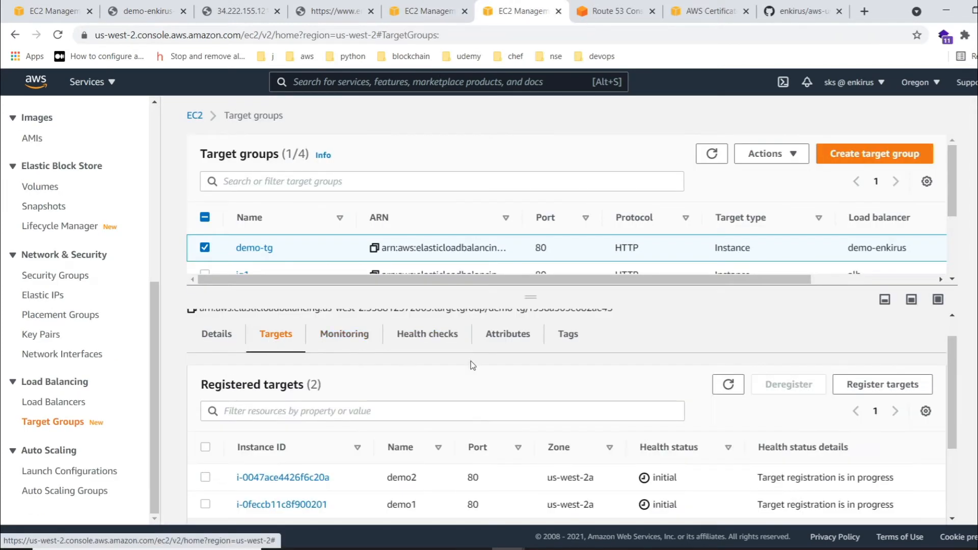
{"action": "left_click", "coordinate": [727, 385]}
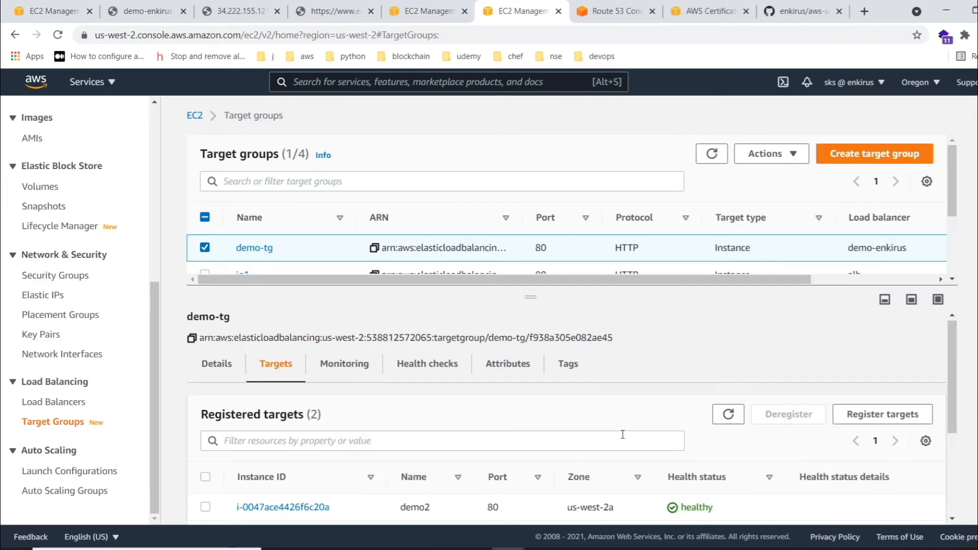
{"action": "scroll", "coordinate": [312, 412], "scroll_direction": "down", "scroll_amount": 3}
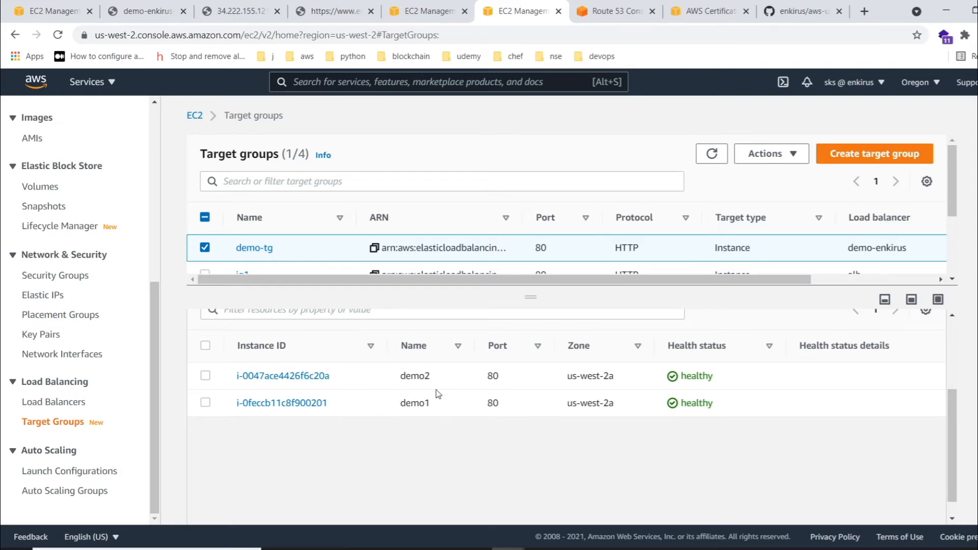
- Return from the load balancers to the EC2 instances list, look across its columns and select demo1
{"action": "left_click", "coordinate": [56, 10]}
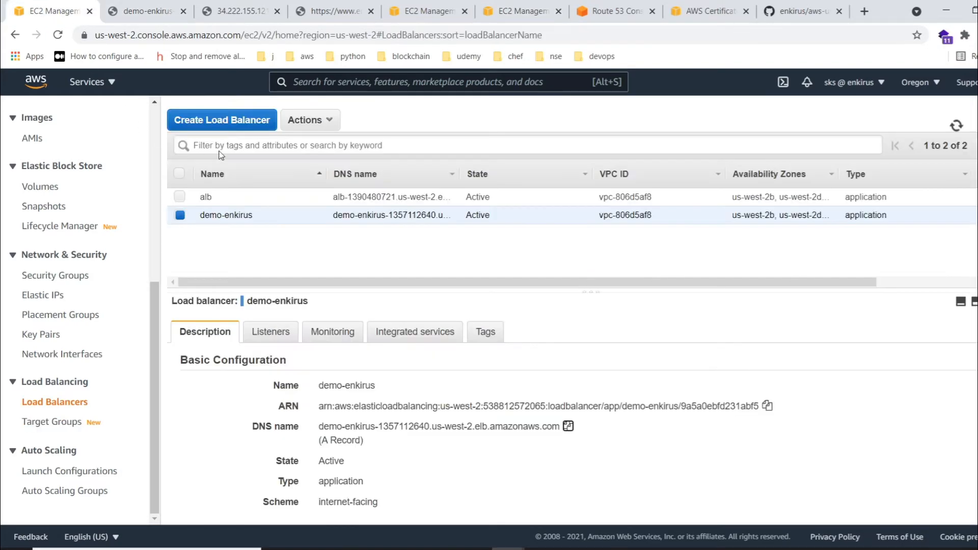
{"action": "scroll", "coordinate": [65, 278], "scroll_direction": "up", "scroll_amount": 4}
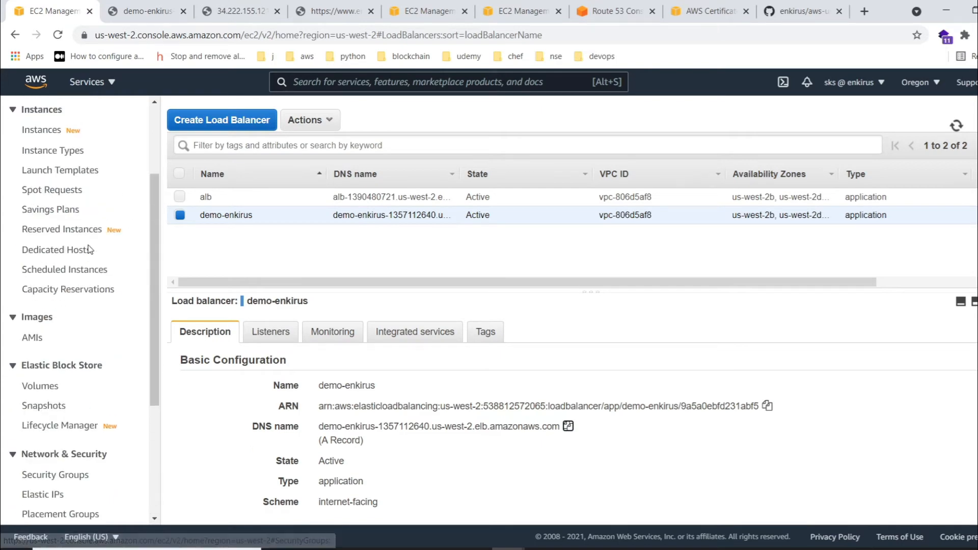
{"action": "scroll", "coordinate": [104, 244], "scroll_direction": "up", "scroll_amount": 3}
{"action": "left_click", "coordinate": [51, 253]}
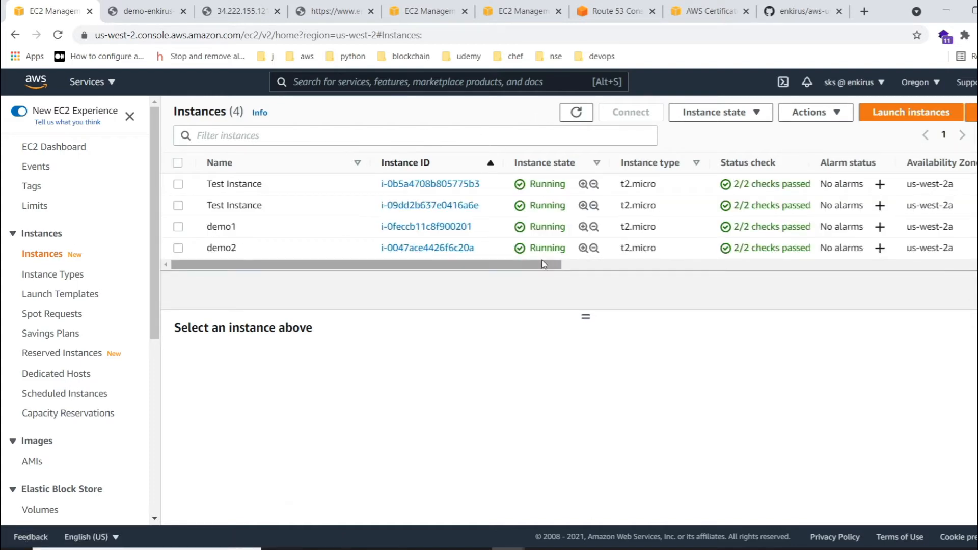
{"action": "left_click_drag", "start_coordinate": [545, 264], "coordinate": [970, 288]}
{"action": "left_click_drag", "start_coordinate": [880, 268], "coordinate": [359, 303]}
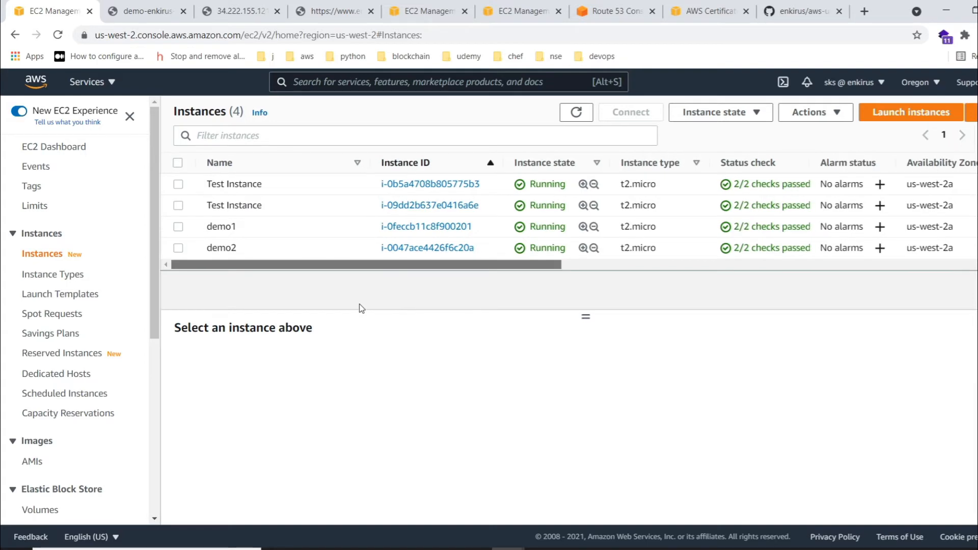
{"action": "left_click", "coordinate": [178, 227]}
- Load 34.222.155.121:8050/app1 in the browser tab showing demo2's web page
{"action": "left_click", "coordinate": [244, 12]}
{"action": "left_click", "coordinate": [246, 32]}
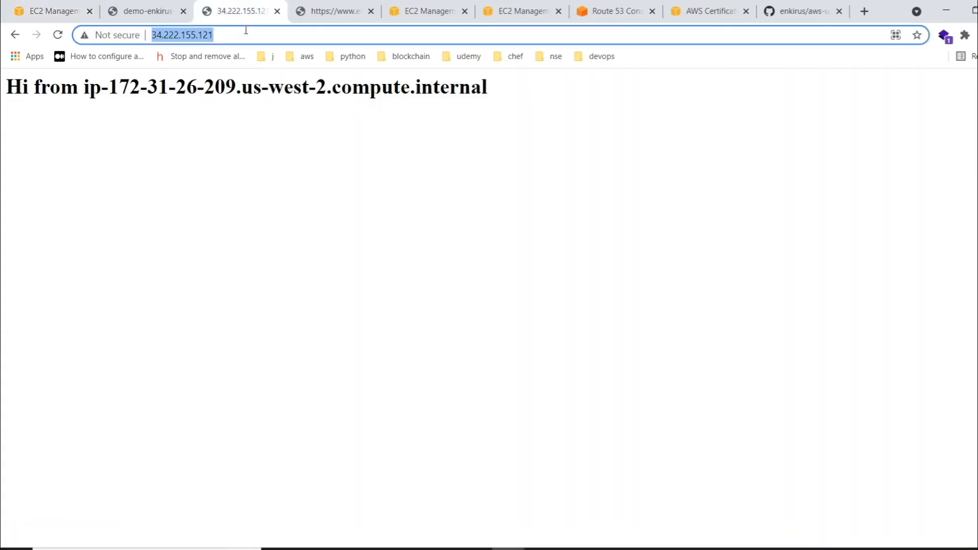
{"action": "left_click", "coordinate": [246, 32]}
{"action": "type", "text": ":80"}
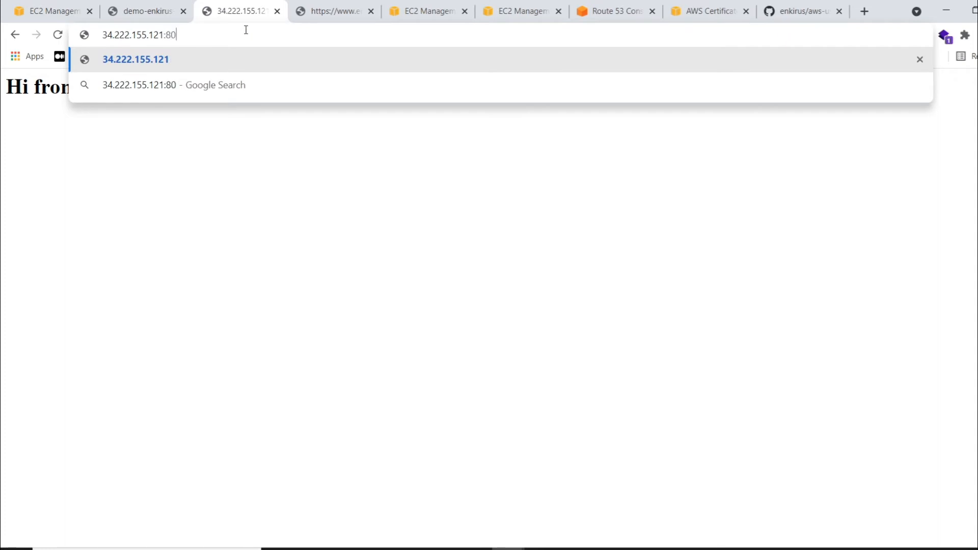
{"action": "type", "text": "50/app1"}
{"action": "key", "text": "Return"}
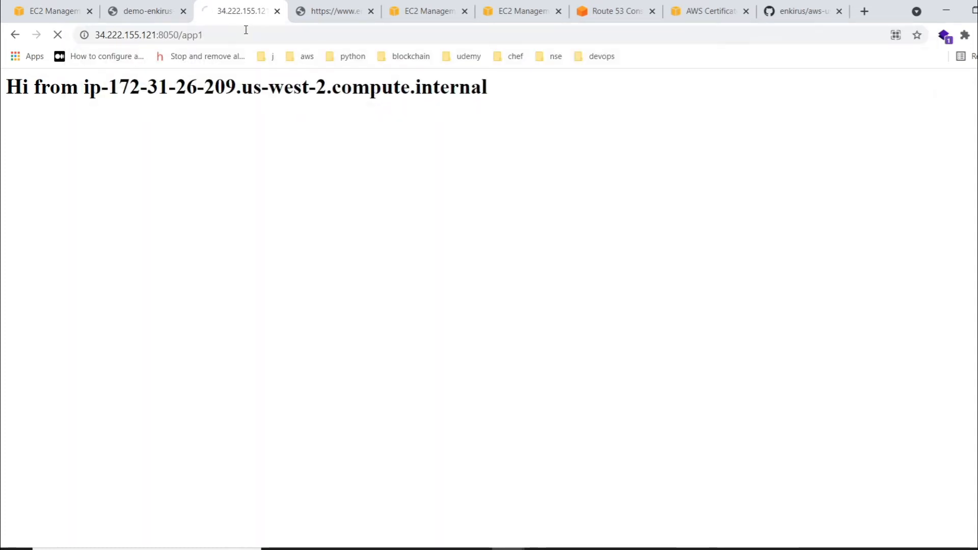
- Change the page's address path to /app3 on port 8050 and load it
{"action": "left_click", "coordinate": [270, 34]}
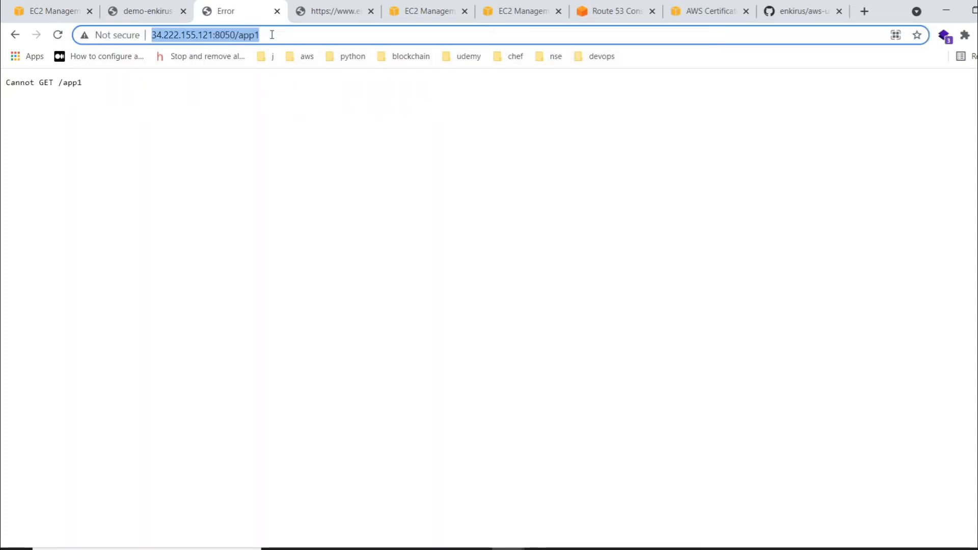
{"action": "key", "text": "End"}
{"action": "key", "text": "BackSpace"}
{"action": "type", "text": "3"}
{"action": "key", "text": "Return"}
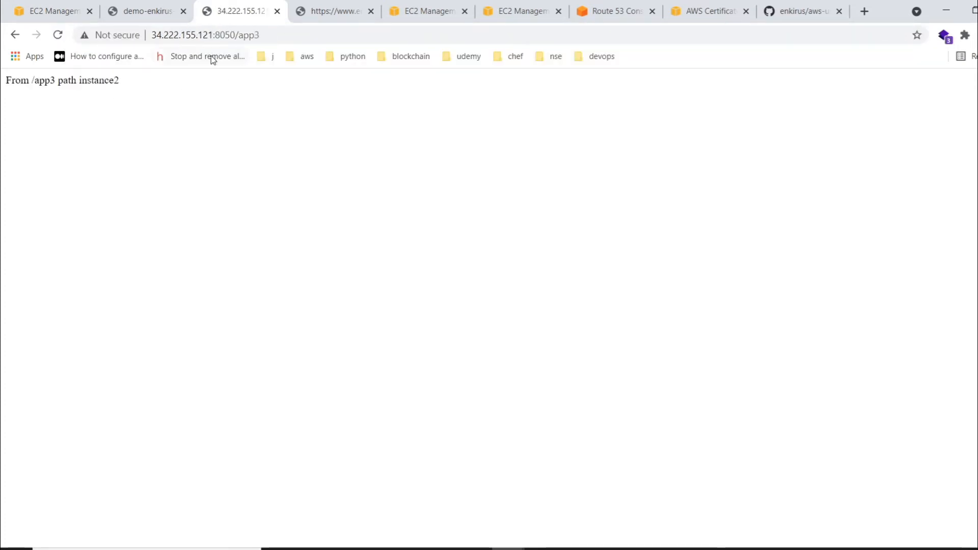
- Return to the instances list and select only demo2 to view its details
{"action": "left_click", "coordinate": [27, 5]}
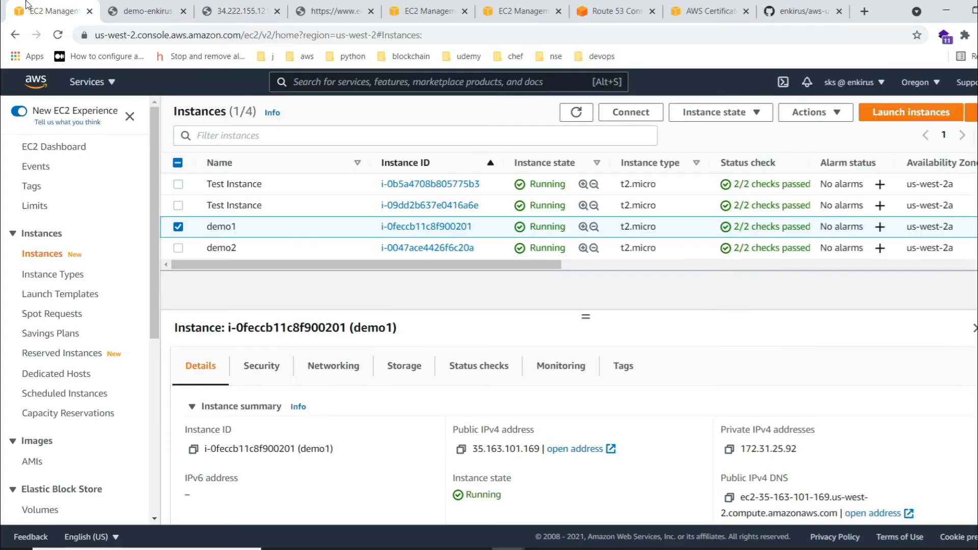
{"action": "left_click", "coordinate": [179, 247]}
{"action": "left_click", "coordinate": [179, 226]}
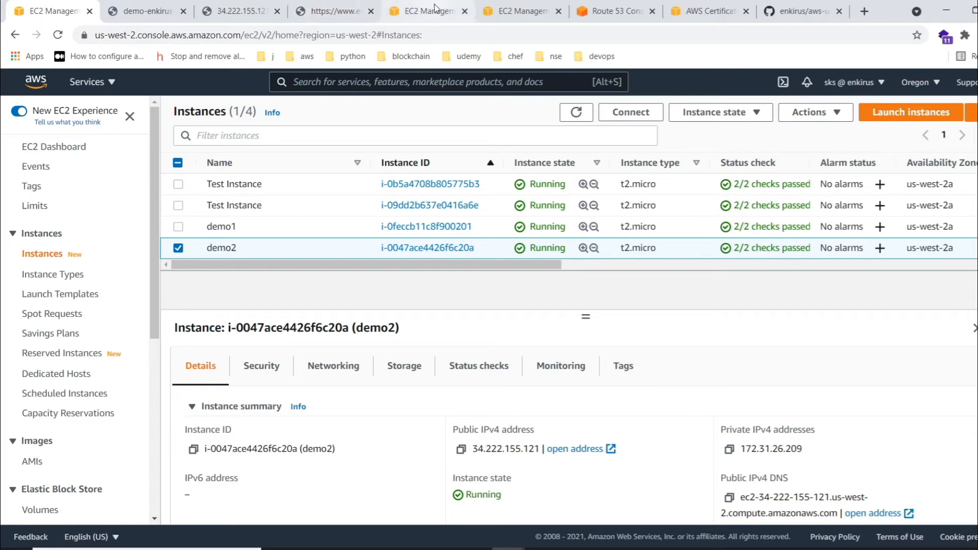
- Go back to the target groups page, enlarge the list area and deselect demo-tg
{"action": "left_click", "coordinate": [530, 5]}
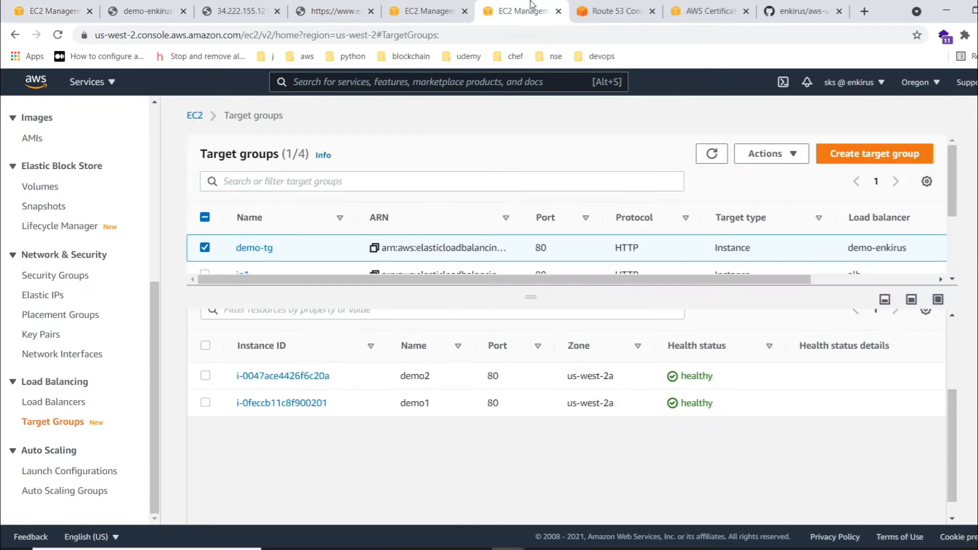
{"action": "left_click_drag", "start_coordinate": [532, 293], "coordinate": [531, 321]}
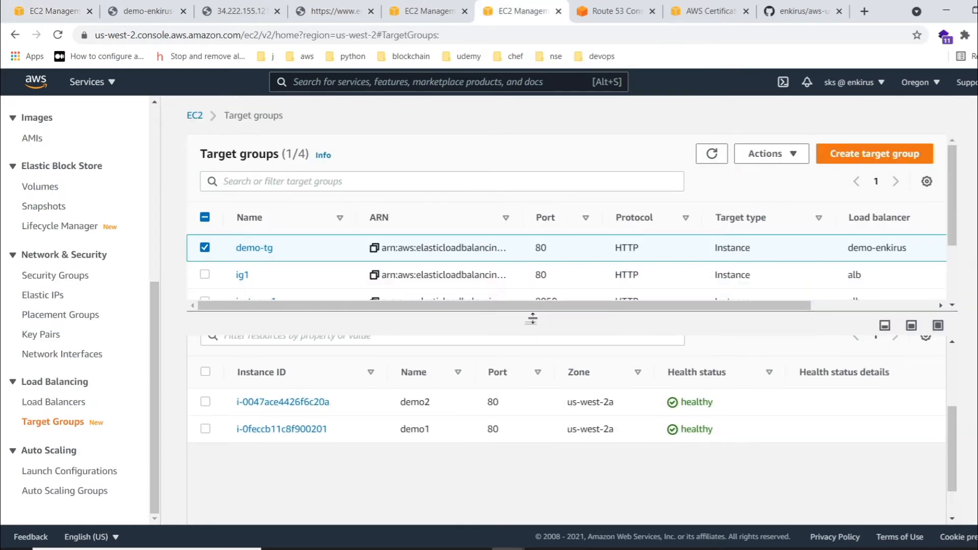
{"action": "left_click", "coordinate": [205, 248]}
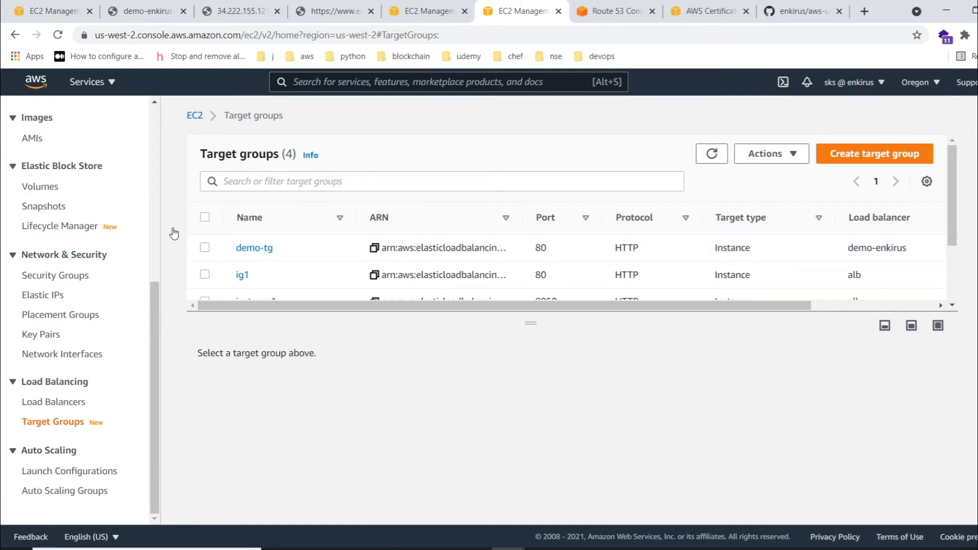
- Go to the load balancer listeners page, refresh the list and select demo-enkirus to see its listeners
{"action": "key", "text": "ctrl+Page_Up"}
{"action": "left_click", "coordinate": [419, 6]}
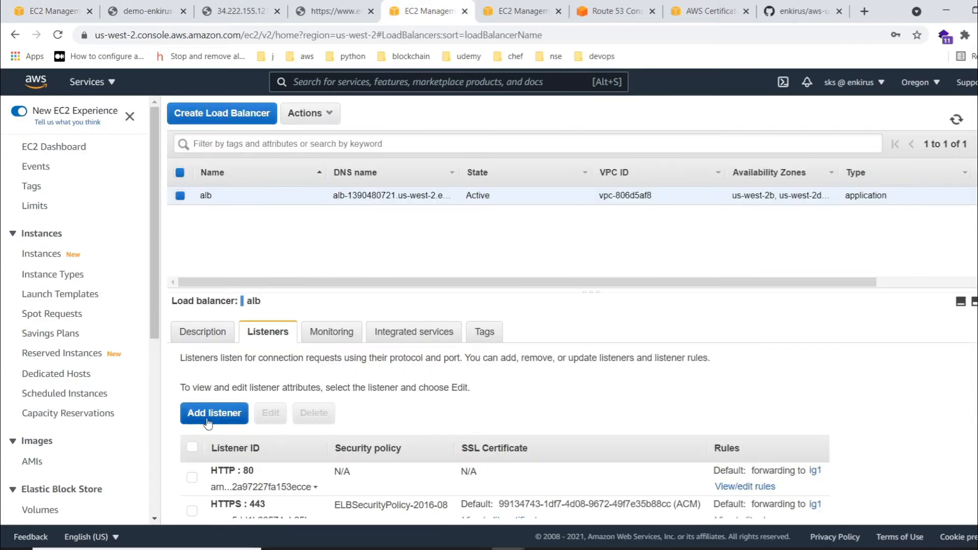
{"action": "scroll", "coordinate": [220, 452], "scroll_direction": "down", "scroll_amount": 1}
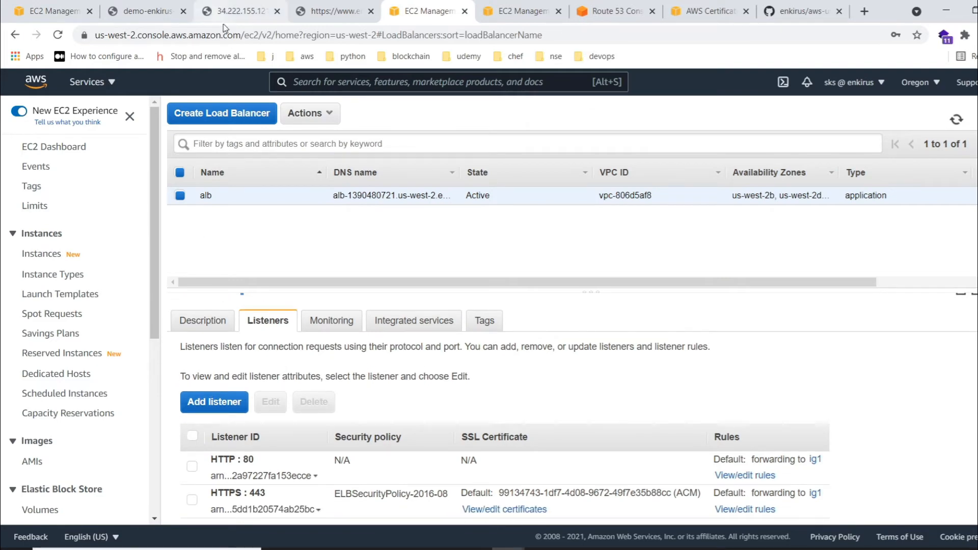
{"action": "left_click", "coordinate": [955, 121]}
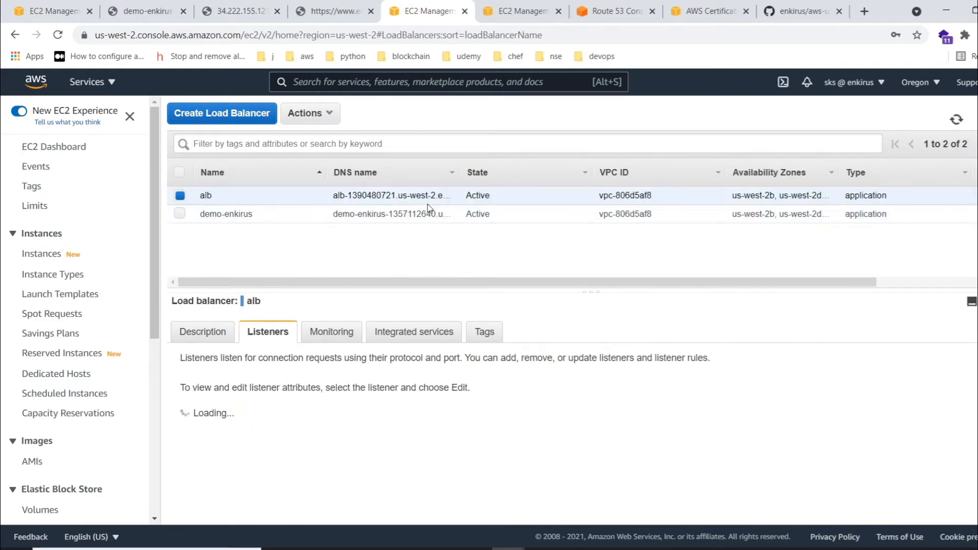
{"action": "left_click", "coordinate": [180, 214]}
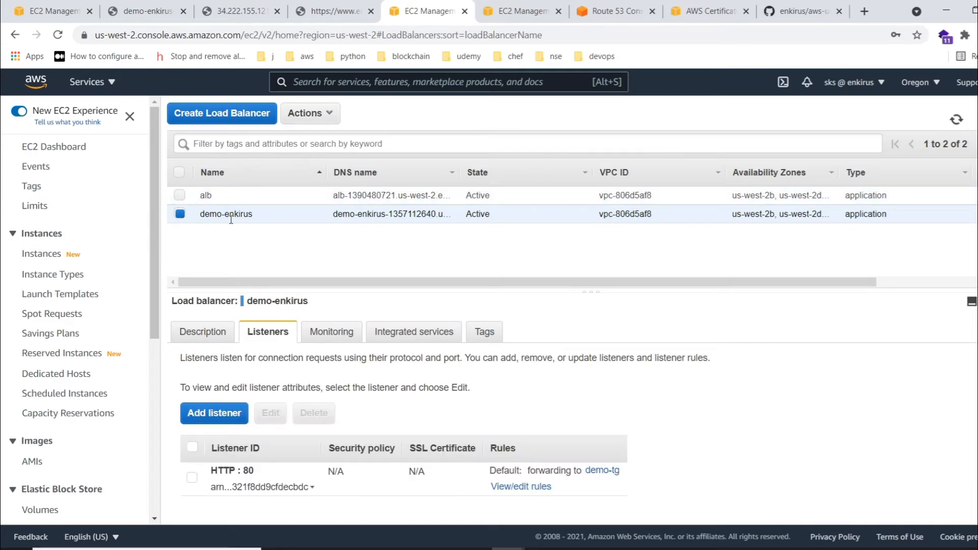
- Start a new listener for demo-enkirus using the HTTPS protocol on port 443
{"action": "left_click", "coordinate": [210, 415]}
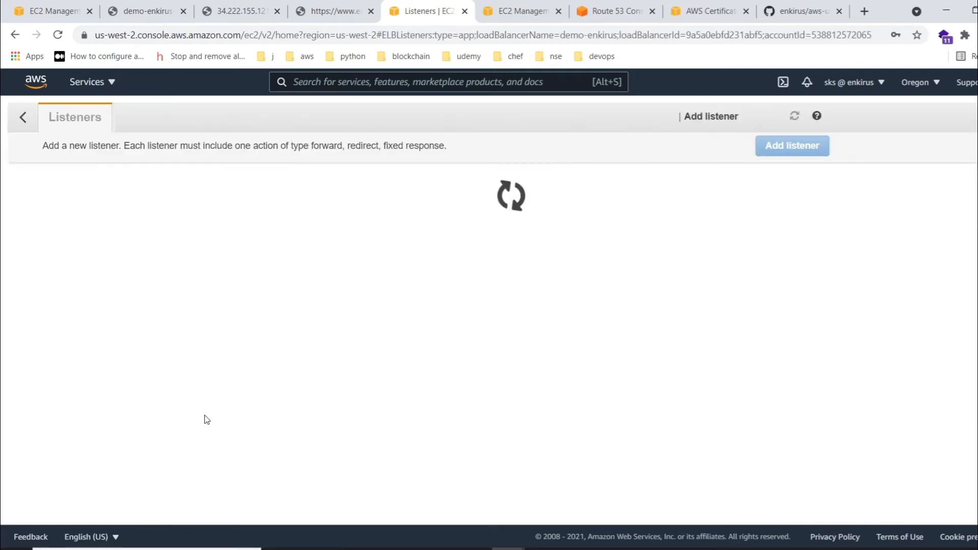
{"action": "left_click", "coordinate": [71, 292]}
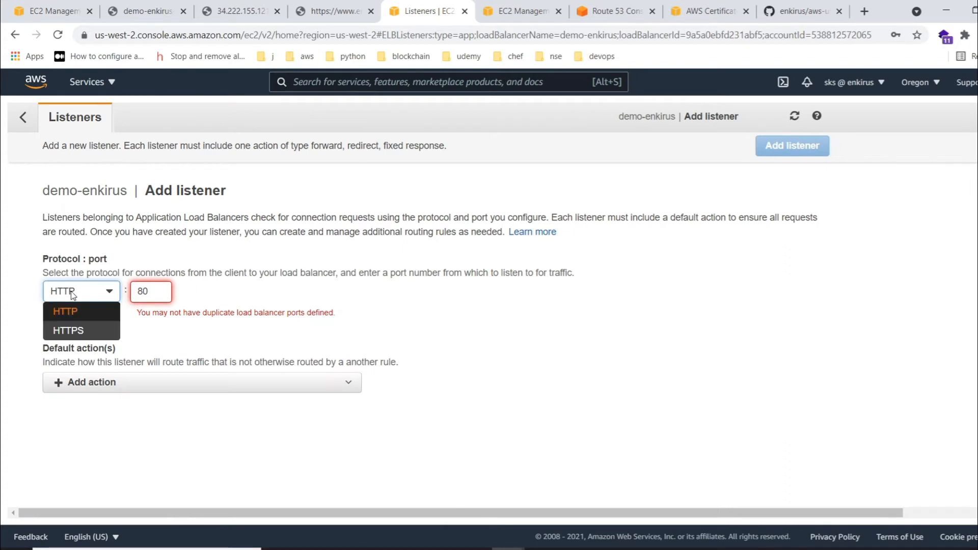
{"action": "left_click", "coordinate": [66, 329]}
- Add a default action to the new listener that forwards traffic to the demo-tg target group
{"action": "left_click", "coordinate": [107, 367]}
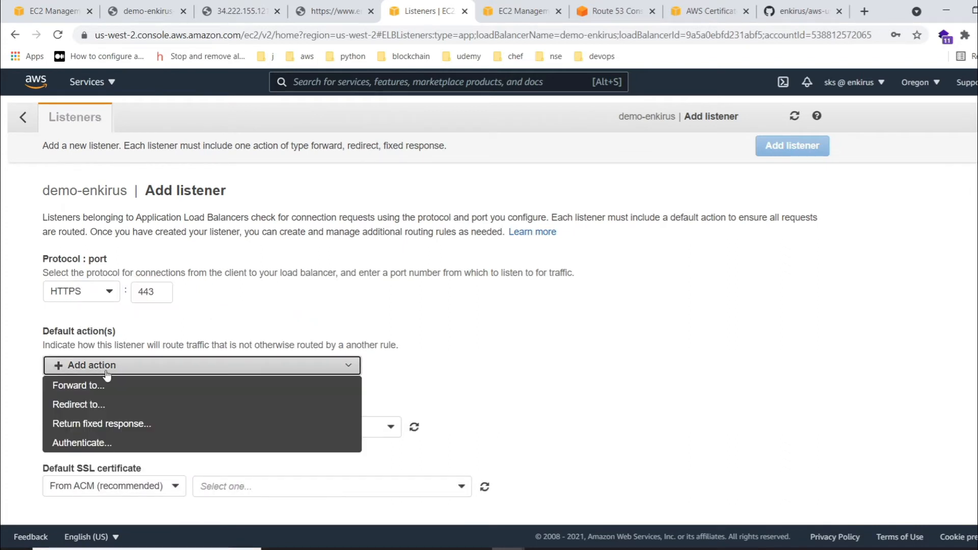
{"action": "left_click", "coordinate": [104, 385]}
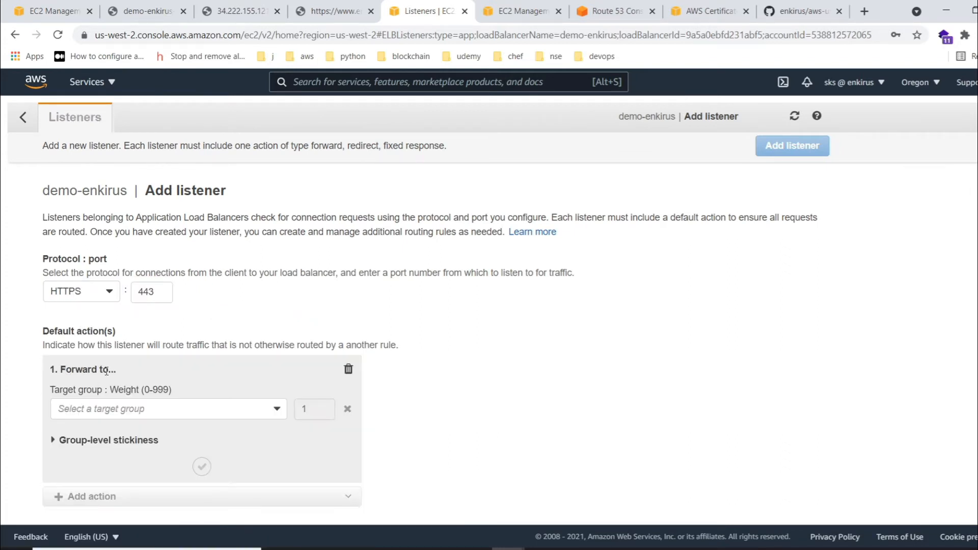
{"action": "left_click", "coordinate": [139, 410]}
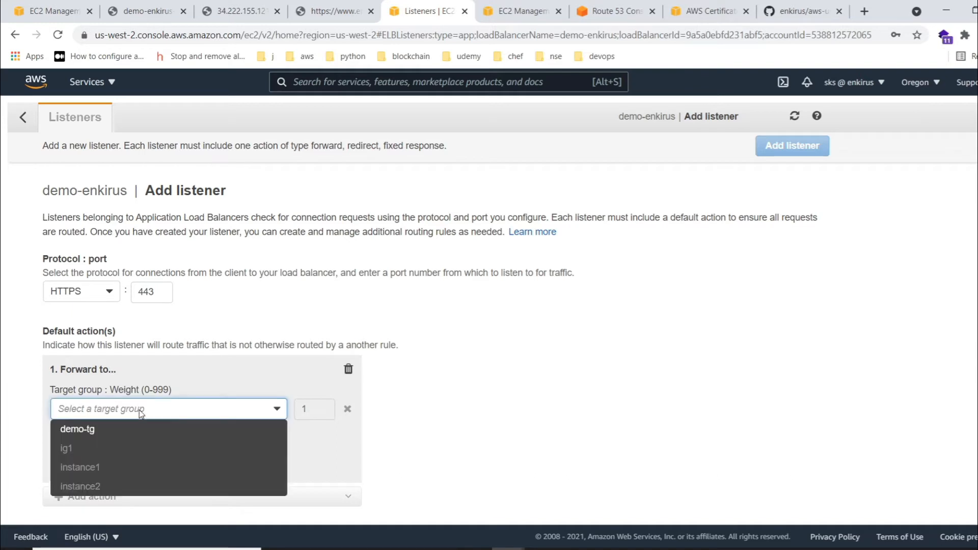
{"action": "left_click", "coordinate": [120, 429]}
{"action": "scroll", "coordinate": [188, 324], "scroll_direction": "down", "scroll_amount": 4}
{"action": "left_click", "coordinate": [199, 316]}
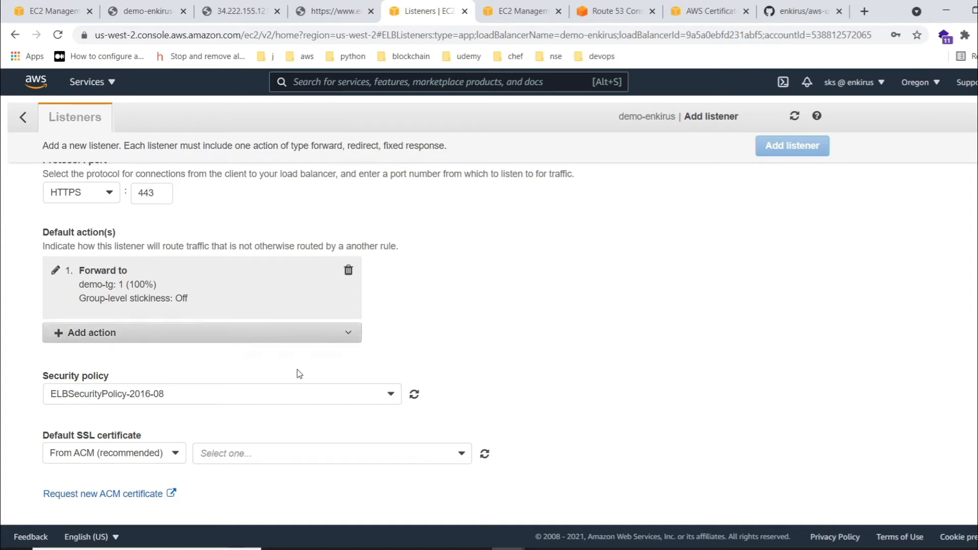
- Set the default SSL certificate source to Import and review the fields required for importing a certificate
{"action": "left_click", "coordinate": [123, 457]}
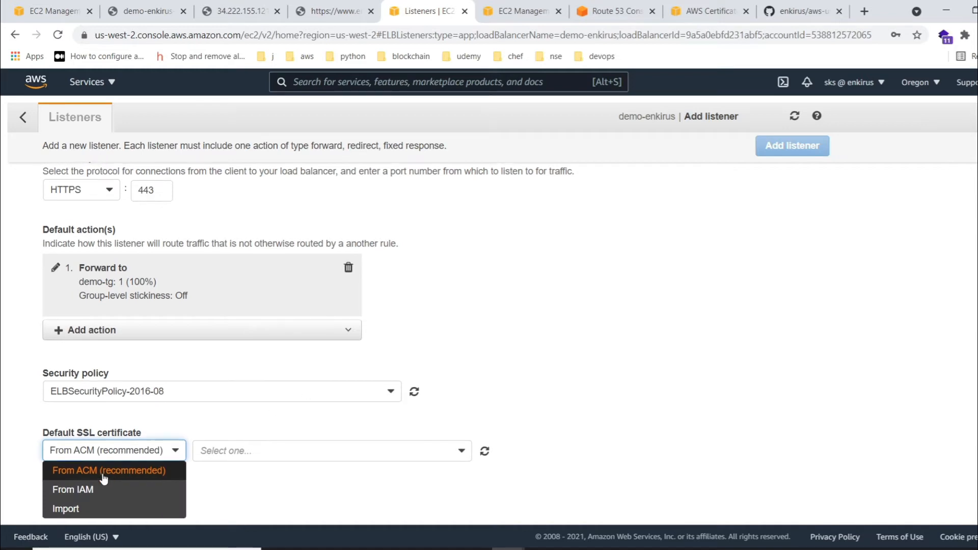
{"action": "left_click", "coordinate": [115, 509]}
{"action": "scroll", "coordinate": [572, 282], "scroll_direction": "down", "scroll_amount": 3}
{"action": "scroll", "coordinate": [240, 277], "scroll_direction": "down", "scroll_amount": 3}
{"action": "left_click", "coordinate": [129, 185]}
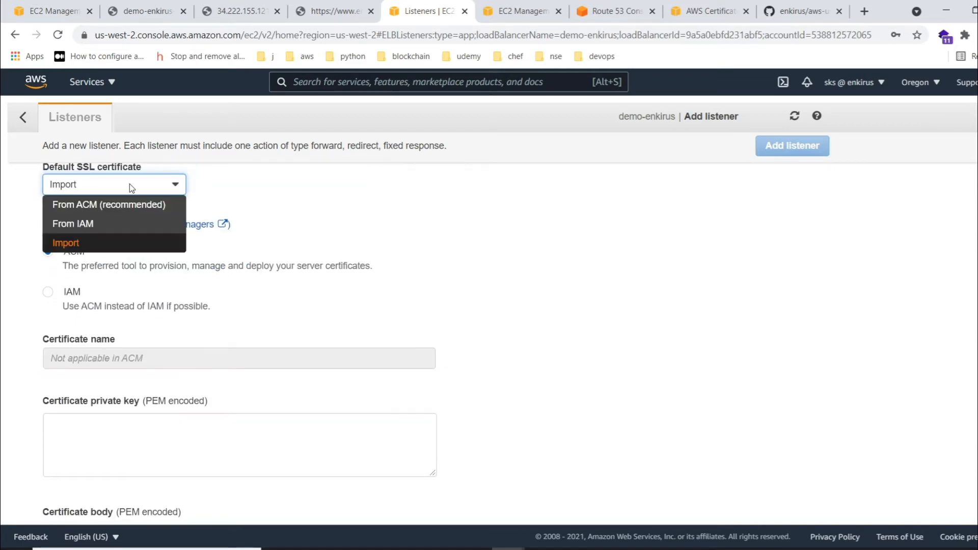
{"action": "left_click", "coordinate": [461, 232]}
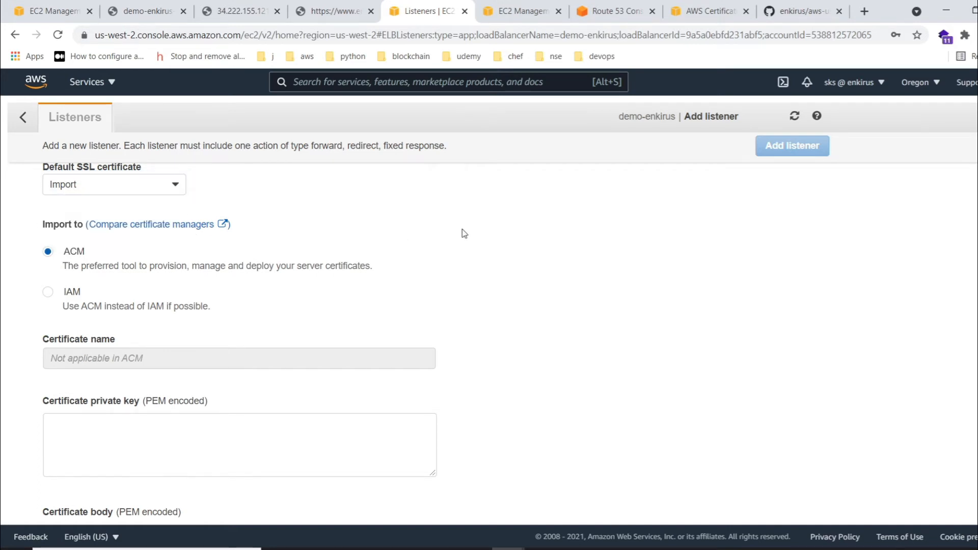
{"action": "scroll", "coordinate": [461, 232], "scroll_direction": "down", "scroll_amount": 3}
{"action": "scroll", "coordinate": [211, 382], "scroll_direction": "down", "scroll_amount": 2}
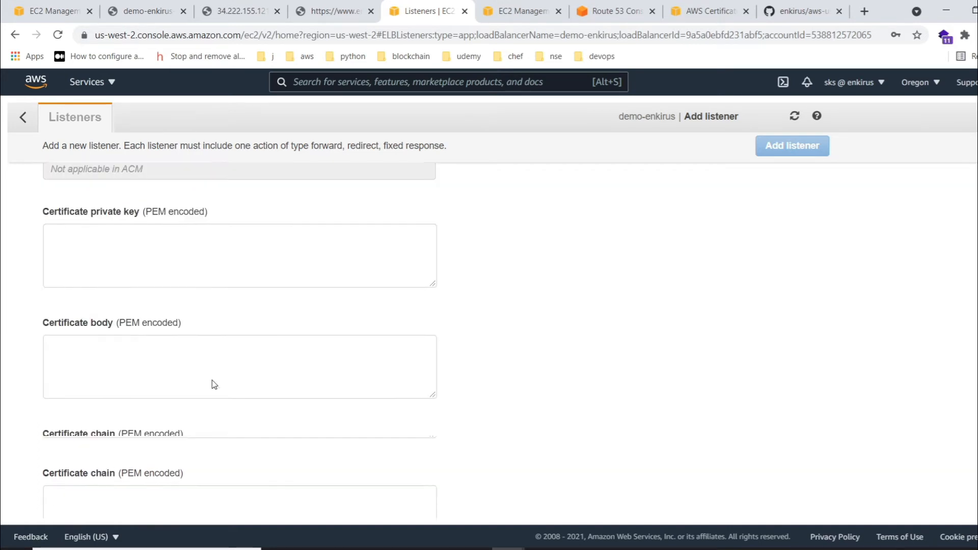
{"action": "scroll", "coordinate": [529, 268], "scroll_direction": "up", "scroll_amount": 3}
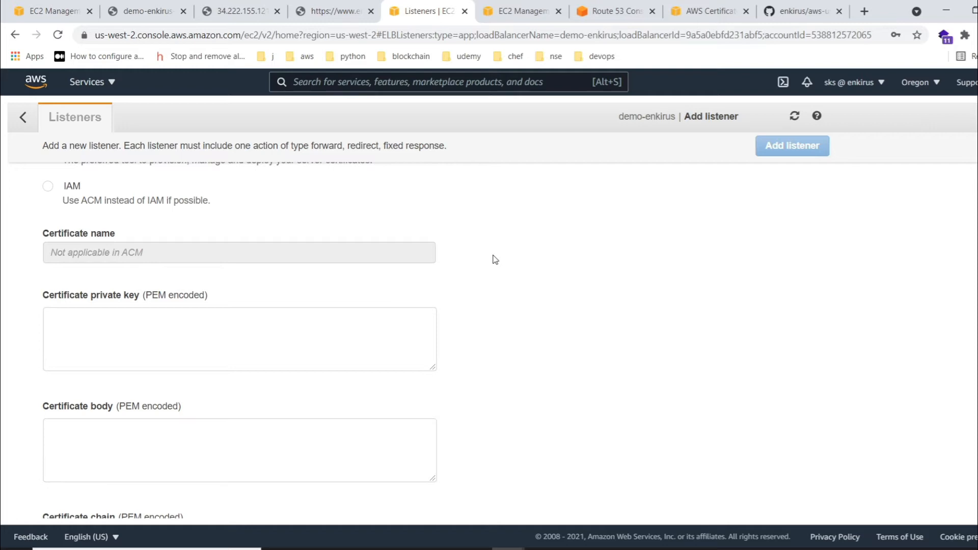
{"action": "left_click", "coordinate": [717, 7]}
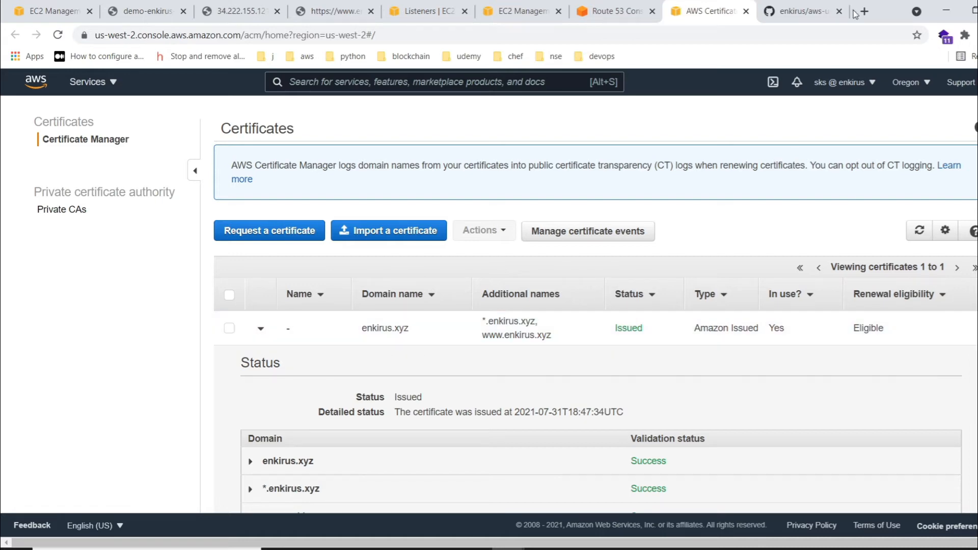
{"action": "left_click", "coordinate": [613, 11]}
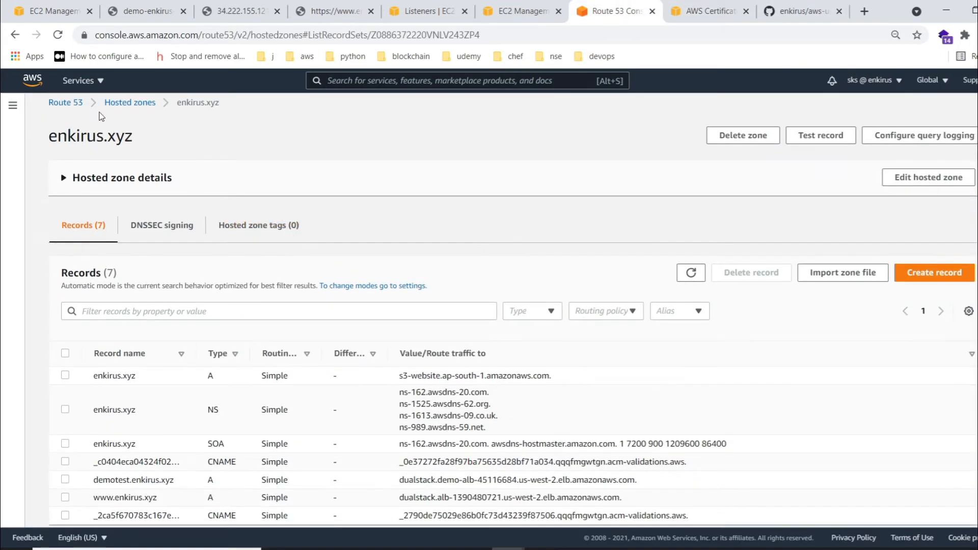
{"action": "left_click", "coordinate": [130, 102]}
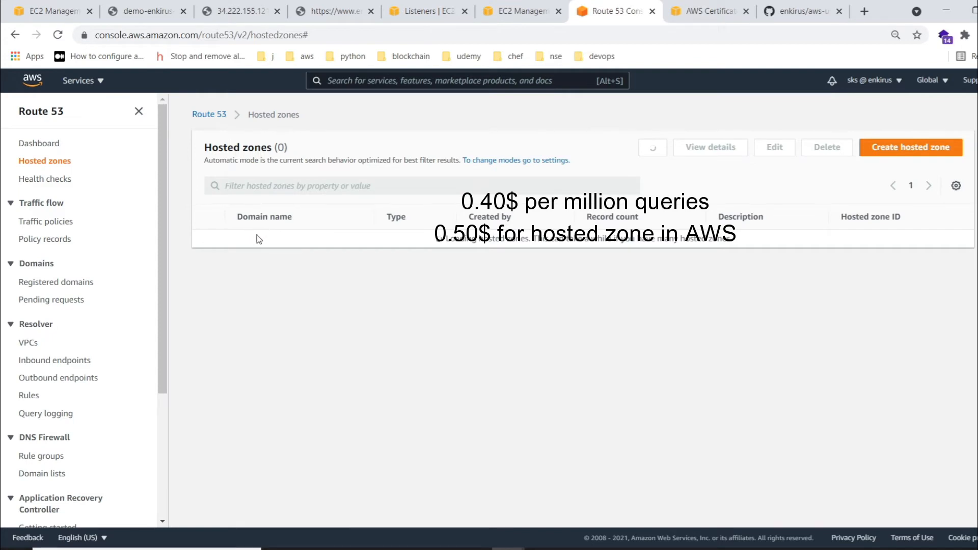
{"action": "left_click", "coordinate": [261, 241]}
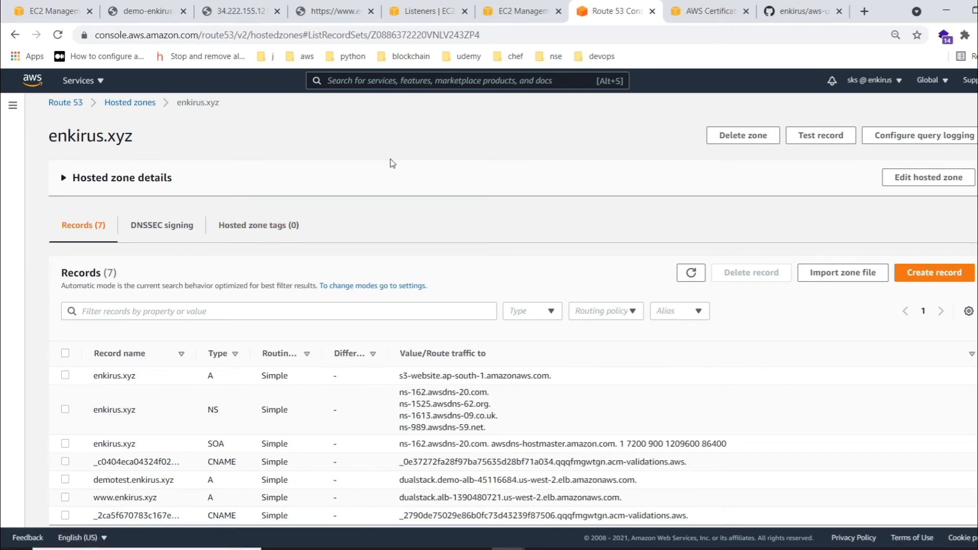
{"action": "scroll", "coordinate": [444, 265], "scroll_direction": "down", "scroll_amount": 1}
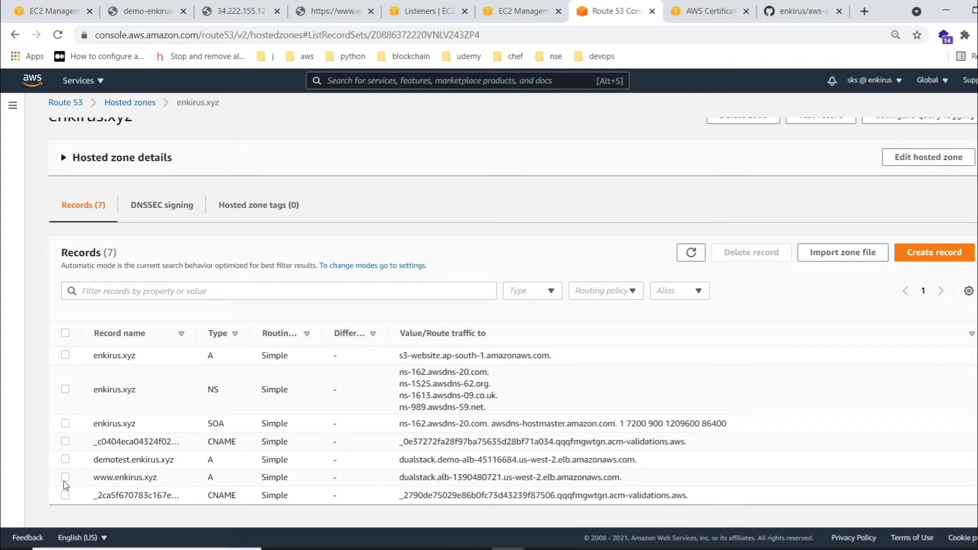
{"action": "left_click", "coordinate": [64, 479]}
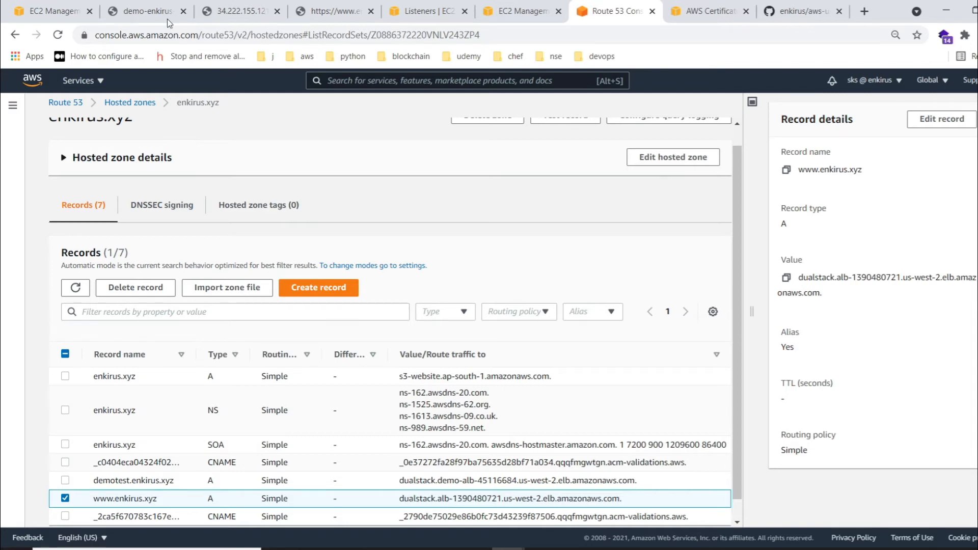
- Set the new listener's default SSL certificate to come from ACM and select the enkirus.xyz certificate
{"action": "left_click", "coordinate": [61, 10]}
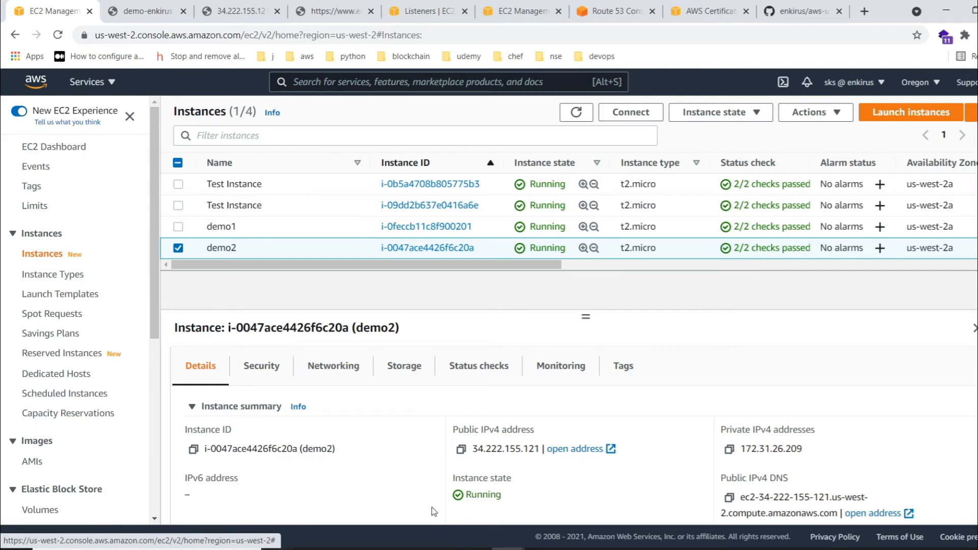
{"action": "left_click", "coordinate": [407, 11]}
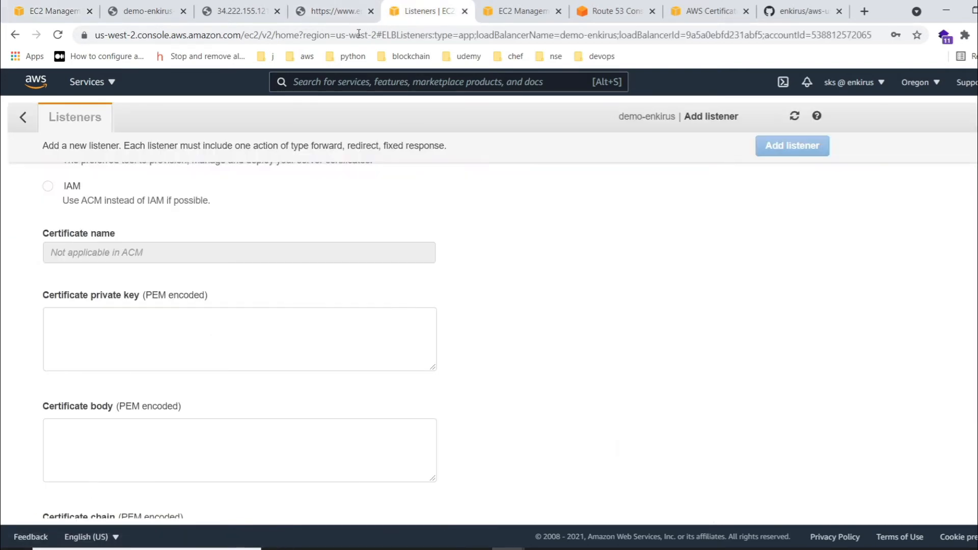
{"action": "scroll", "coordinate": [182, 297], "scroll_direction": "up", "scroll_amount": 5}
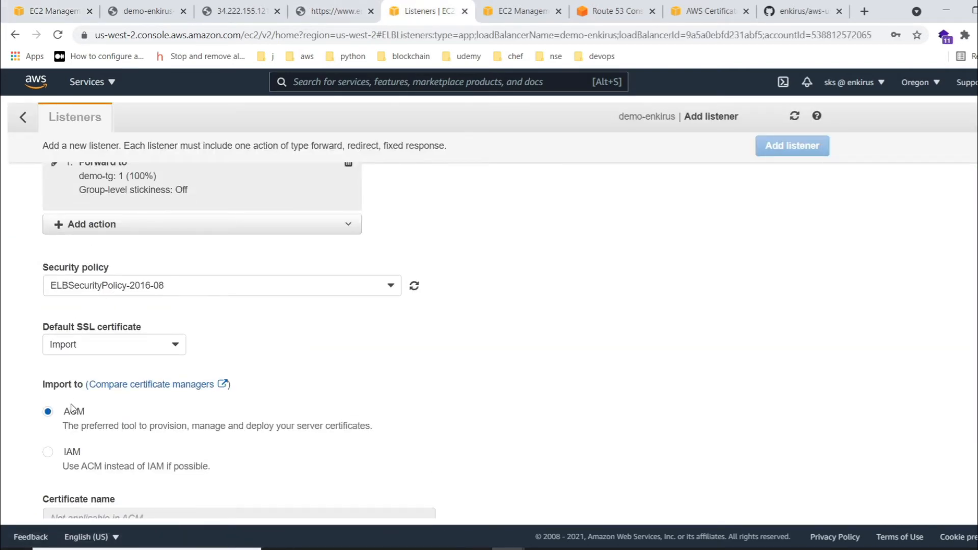
{"action": "left_click", "coordinate": [107, 344]}
{"action": "left_click", "coordinate": [84, 365]}
{"action": "left_click", "coordinate": [294, 453]}
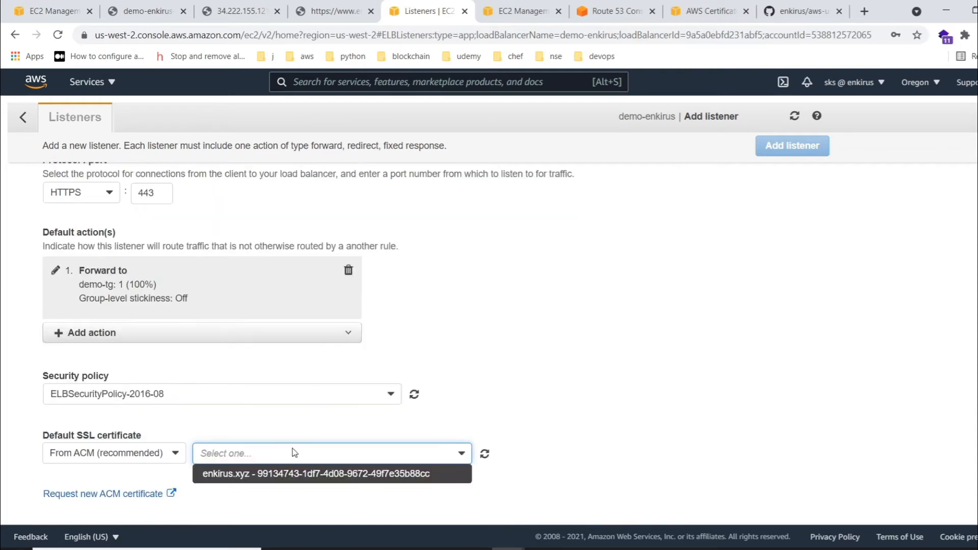
{"action": "left_click", "coordinate": [276, 472]}
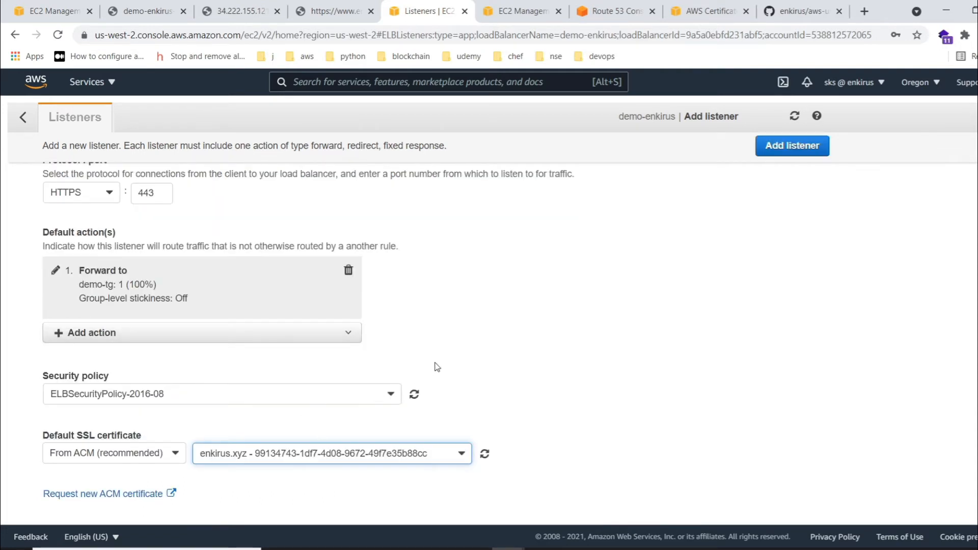
- Add the HTTPS 443 listener to demo-enkirus and return to the load balancer's listener list
{"action": "left_click", "coordinate": [795, 148]}
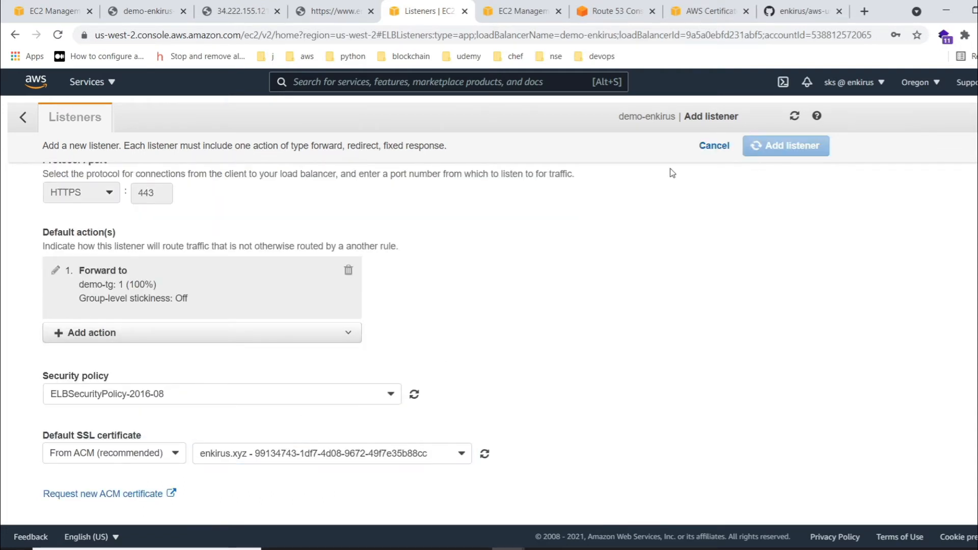
{"action": "left_click", "coordinate": [24, 118]}
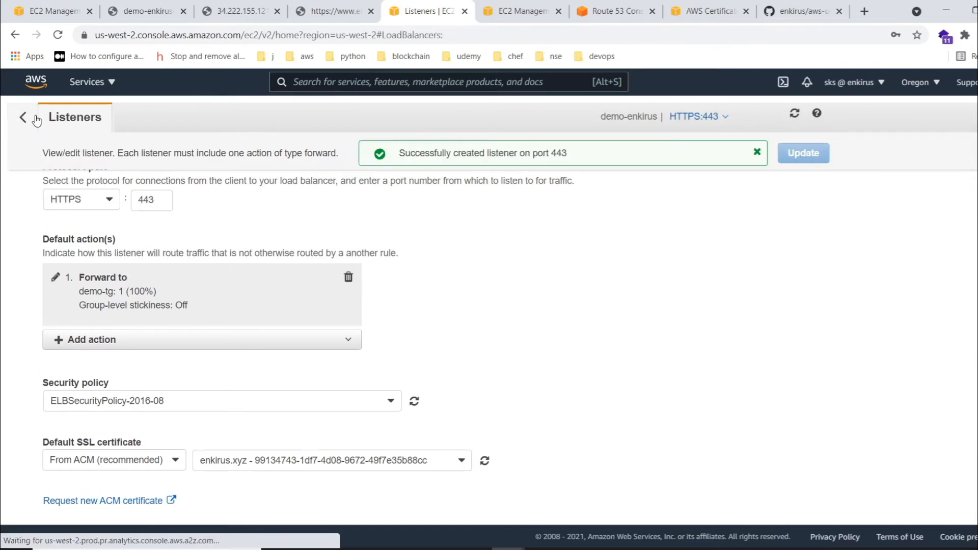
{"action": "scroll", "coordinate": [393, 377], "scroll_direction": "down", "scroll_amount": 1}
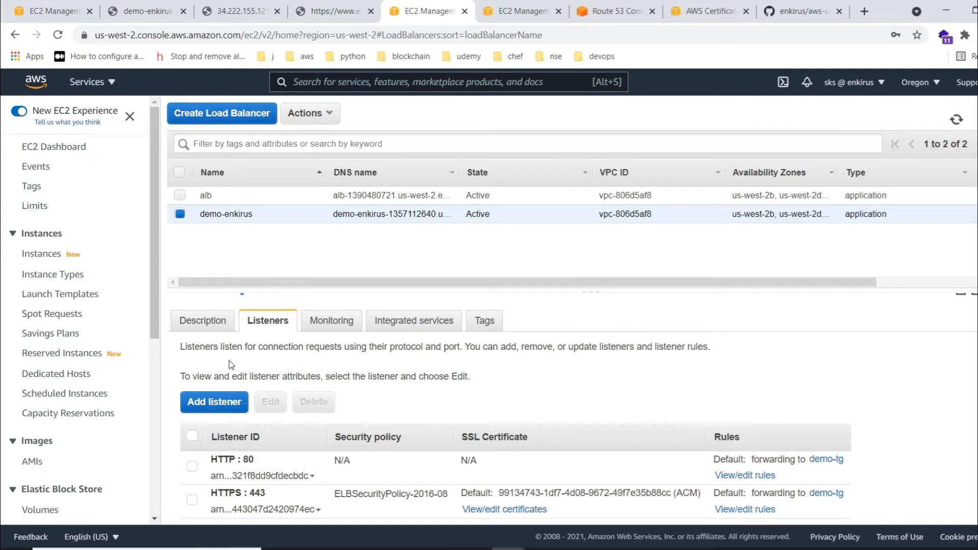
- Start a new target group of type Instances and name it demo_intancetg1
{"action": "left_click", "coordinate": [518, 6]}
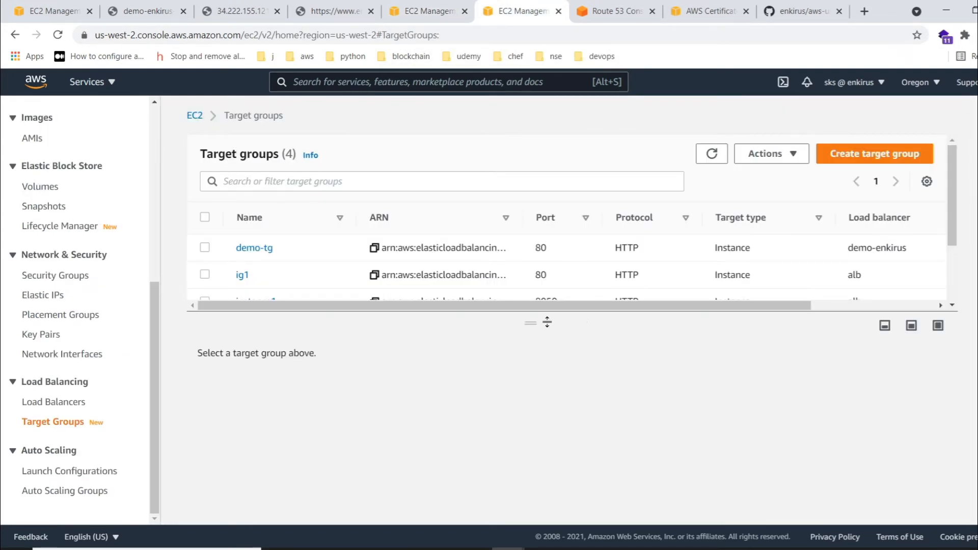
{"action": "left_click_drag", "start_coordinate": [533, 324], "coordinate": [533, 315]}
{"action": "left_click", "coordinate": [844, 161]}
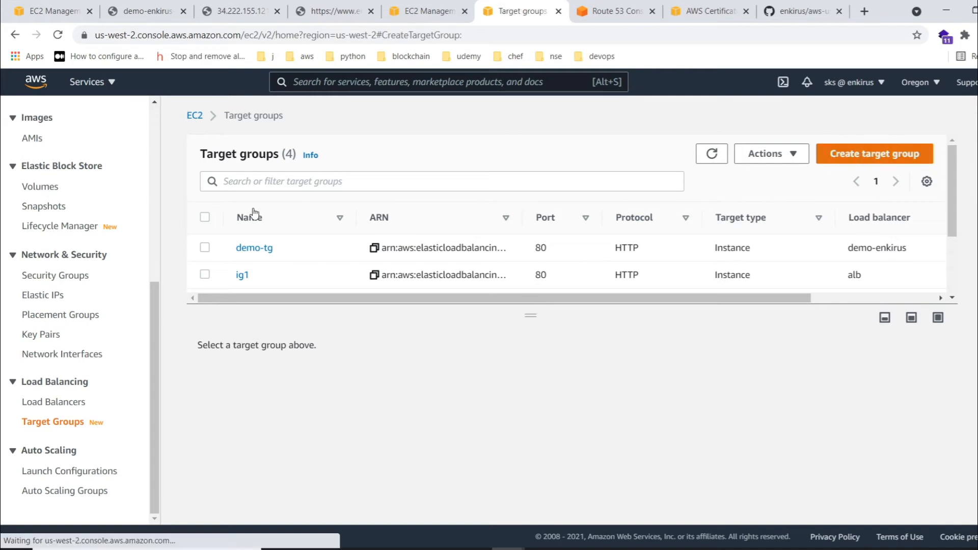
{"action": "scroll", "coordinate": [352, 282], "scroll_direction": "down", "scroll_amount": 3}
{"action": "left_click", "coordinate": [265, 389]}
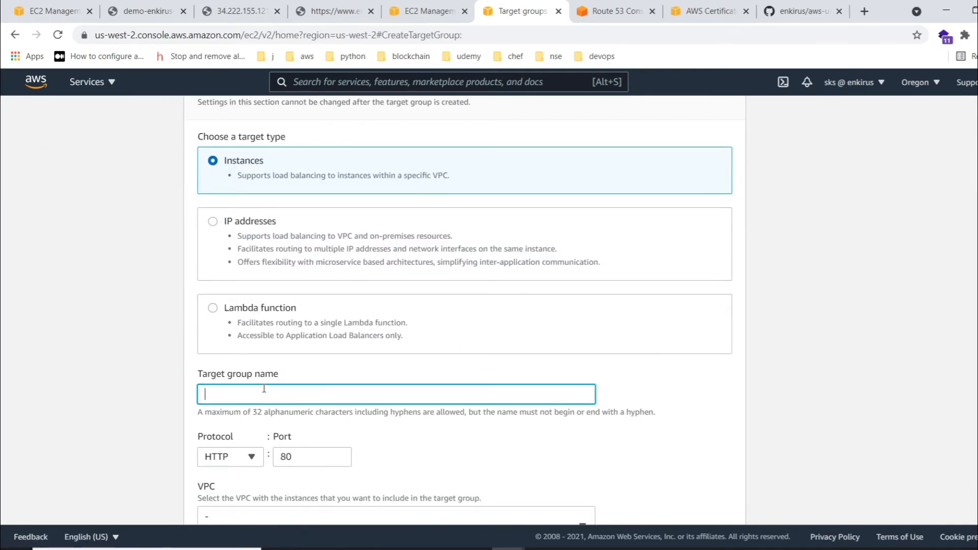
{"action": "type", "text": "demo_intance"}
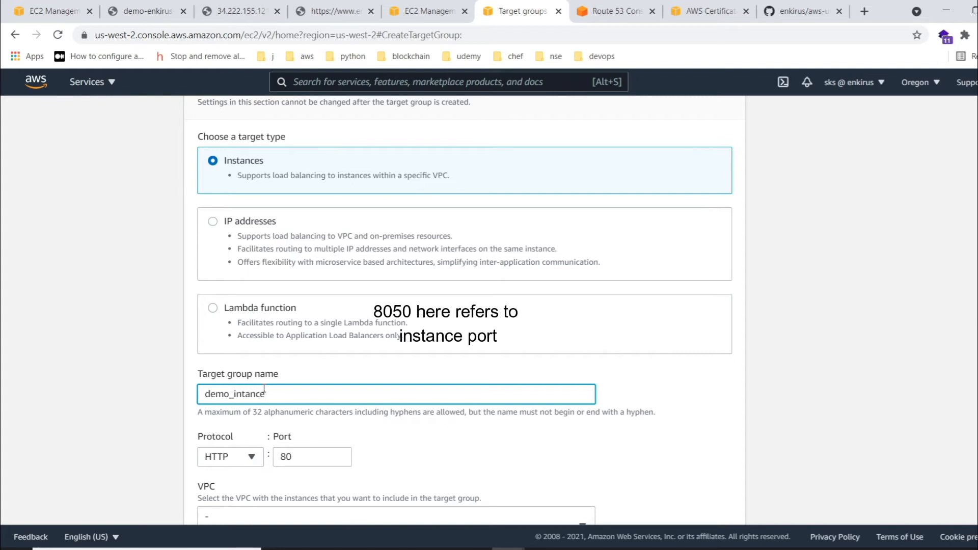
{"action": "type", "text": "tg1"}
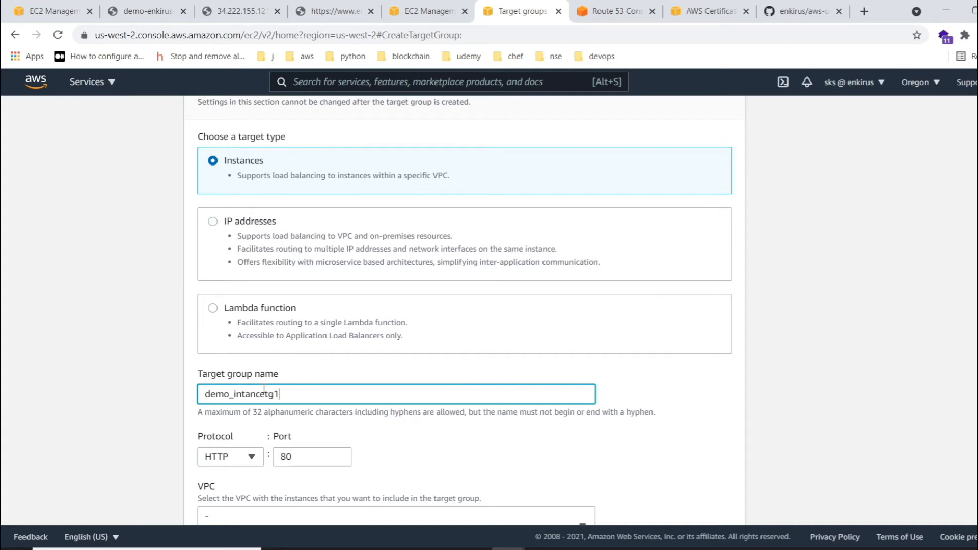
- Set the target group's port to 8049 and its health check path to /app1
{"action": "scroll", "coordinate": [374, 385], "scroll_direction": "down", "scroll_amount": 3}
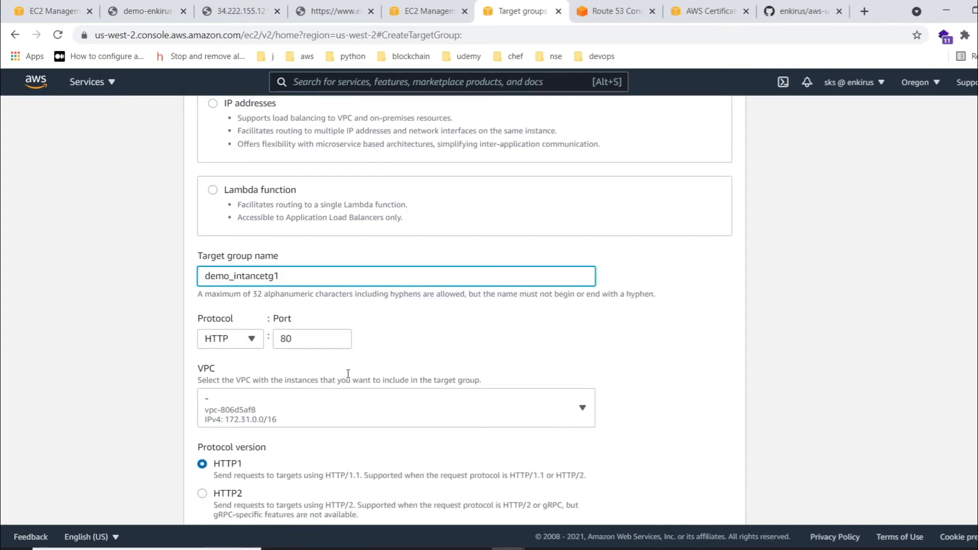
{"action": "left_click", "coordinate": [309, 323]}
{"action": "scroll", "coordinate": [309, 323], "scroll_direction": "down", "scroll_amount": 3}
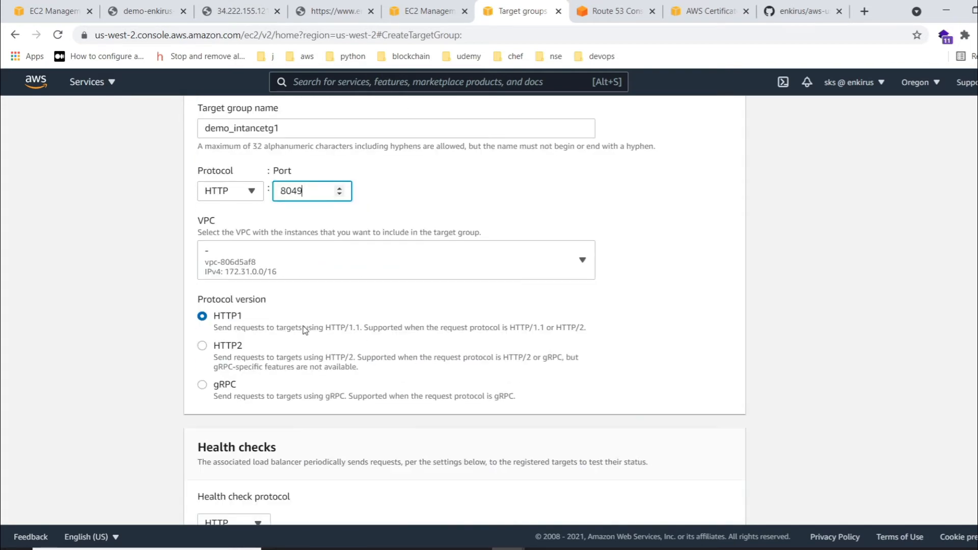
{"action": "scroll", "coordinate": [283, 295], "scroll_direction": "down", "scroll_amount": 5}
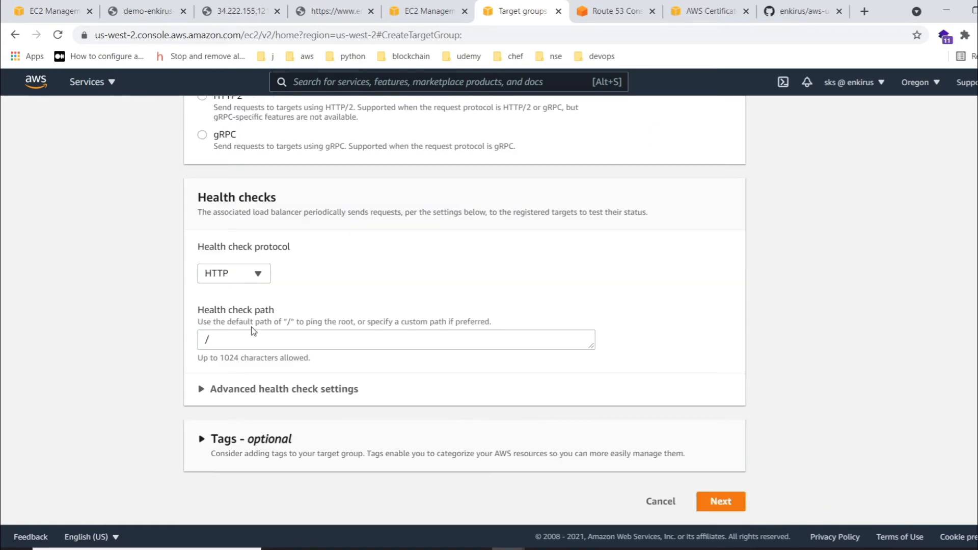
{"action": "left_click", "coordinate": [227, 348]}
{"action": "type", "text": "app1"}
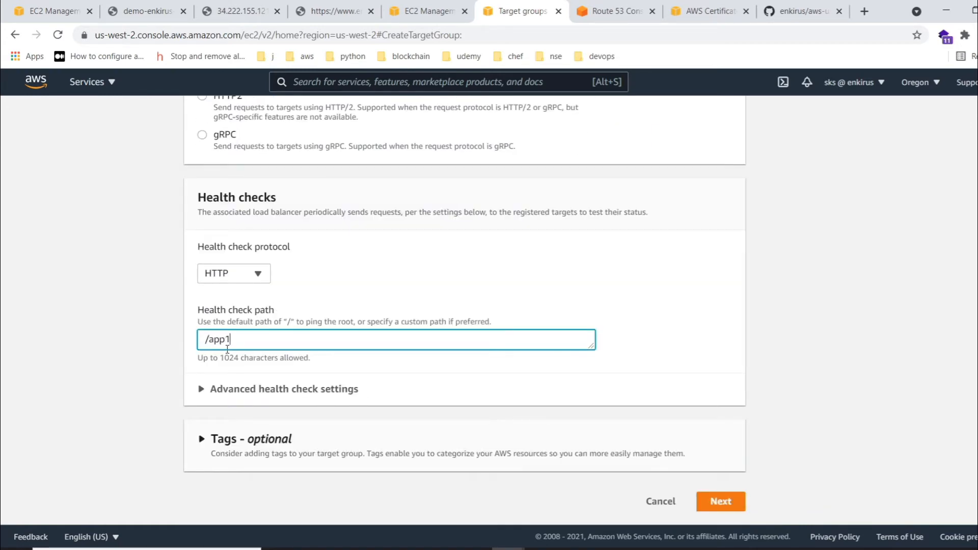
- Set the advanced health check's healthy threshold to 2, timeout to 2 seconds and interval to 5 seconds, and submit the group details
{"action": "left_click", "coordinate": [219, 389]}
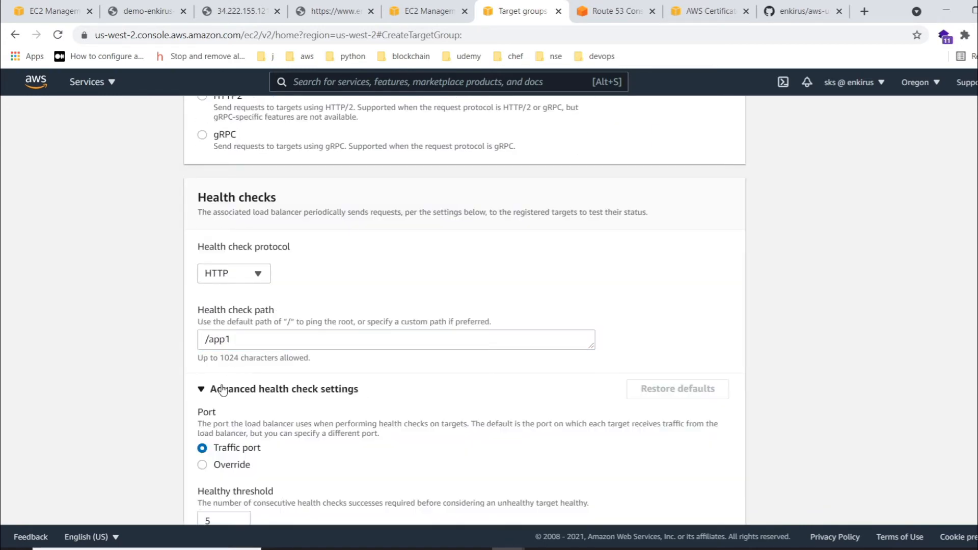
{"action": "scroll", "coordinate": [295, 364], "scroll_direction": "down", "scroll_amount": 8}
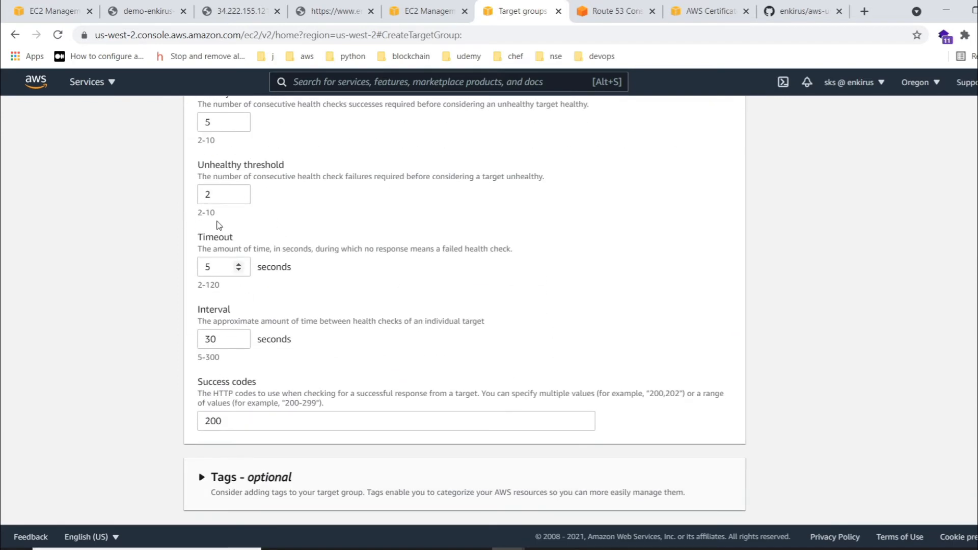
{"action": "double_click", "coordinate": [209, 123]}
{"action": "type", "text": "2"}
{"action": "double_click", "coordinate": [218, 265]}
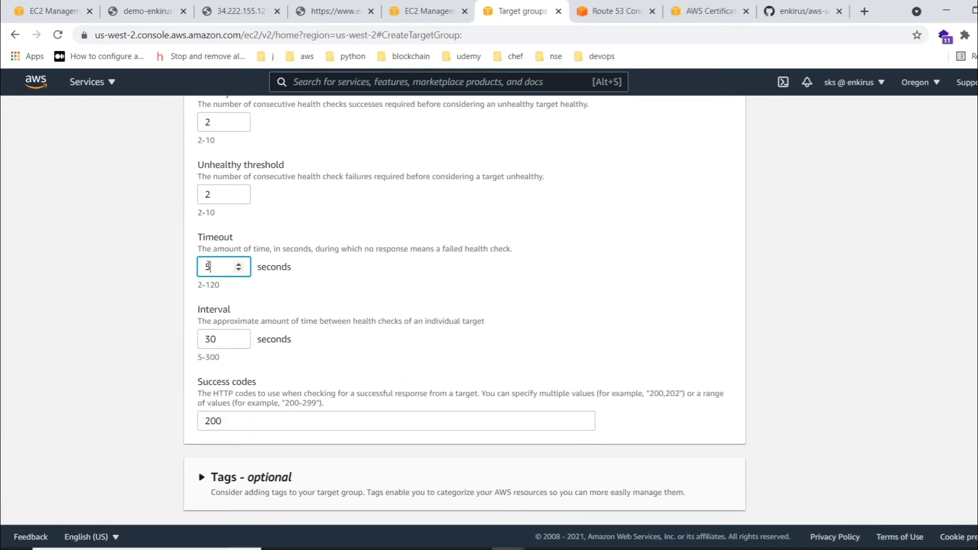
{"action": "type", "text": "2"}
{"action": "double_click", "coordinate": [200, 339]}
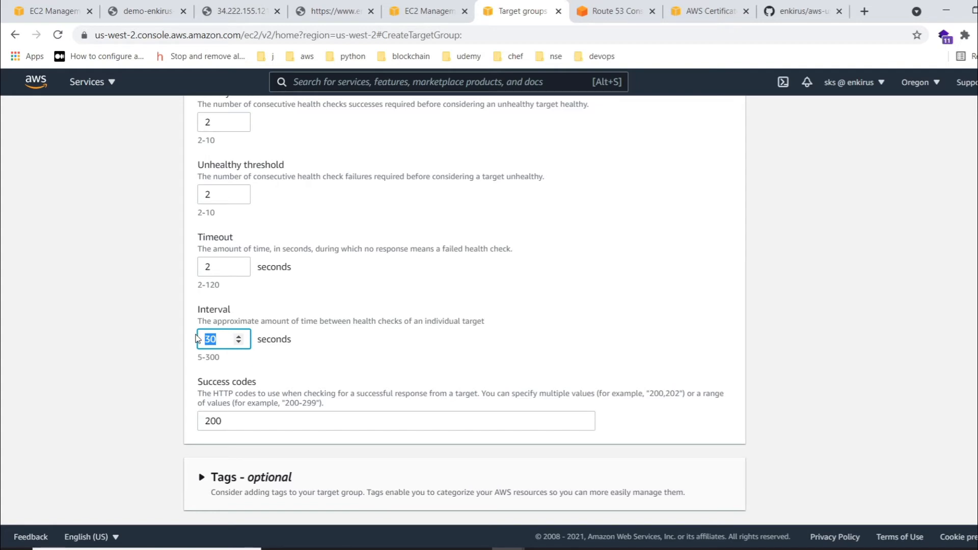
{"action": "type", "text": "5"}
{"action": "scroll", "coordinate": [460, 333], "scroll_direction": "down", "scroll_amount": 1}
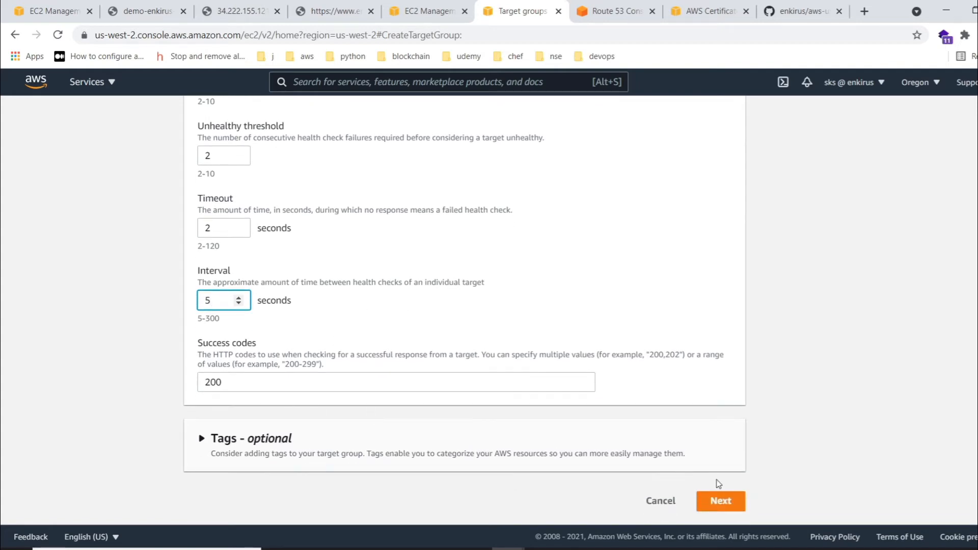
{"action": "left_click", "coordinate": [719, 500]}
- Remove the underscore from the target group name so that it reads demointancetg1
{"action": "scroll", "coordinate": [306, 369], "scroll_direction": "up", "scroll_amount": 3}
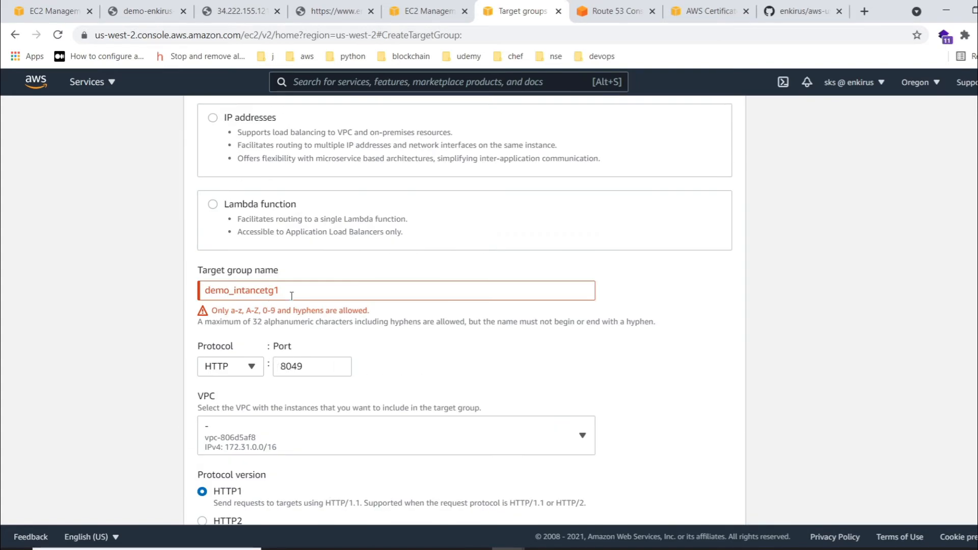
{"action": "left_click", "coordinate": [234, 291]}
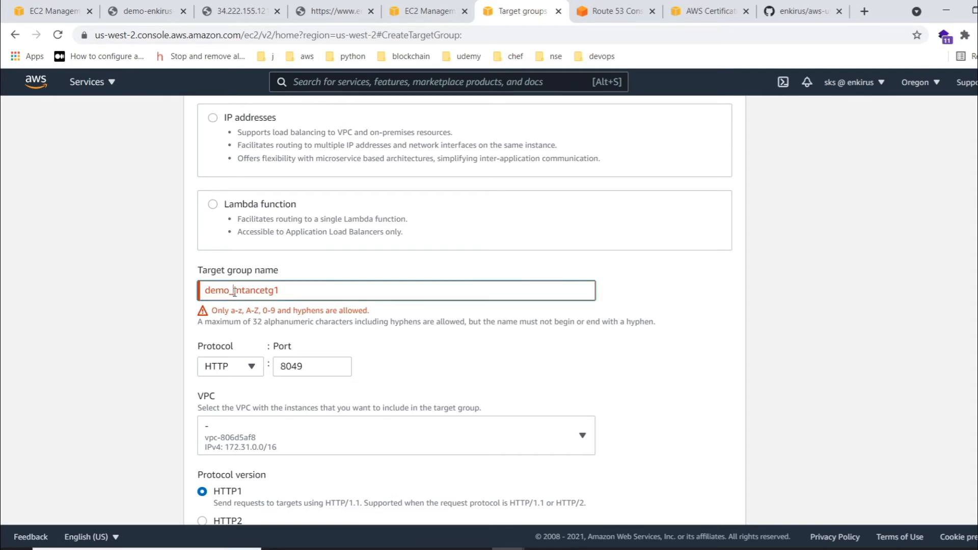
{"action": "key", "text": "BackSpace"}
{"action": "scroll", "coordinate": [322, 301], "scroll_direction": "down", "scroll_amount": 10}
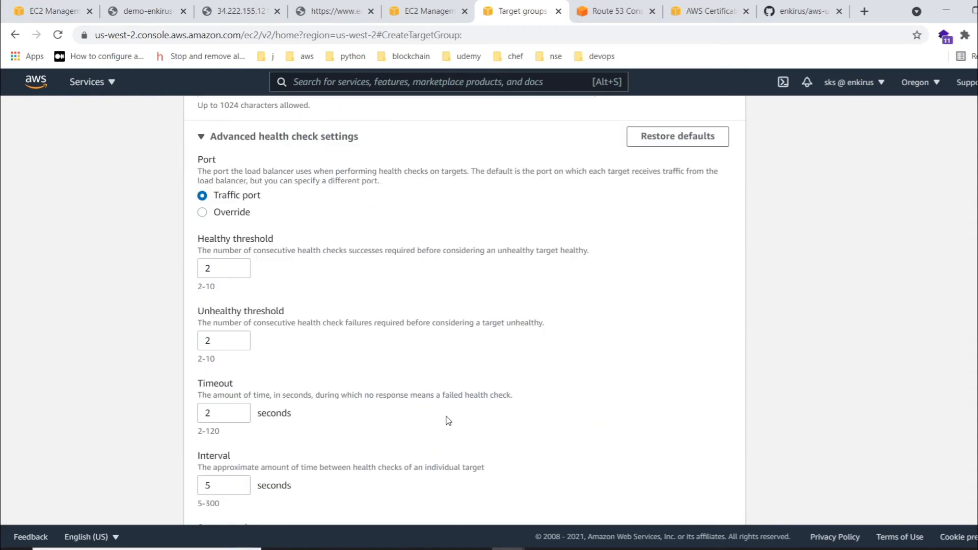
- Change the target group's port to 8050 and proceed to registering targets
{"action": "scroll", "coordinate": [361, 290], "scroll_direction": "up", "scroll_amount": 8}
{"action": "left_click", "coordinate": [339, 218]}
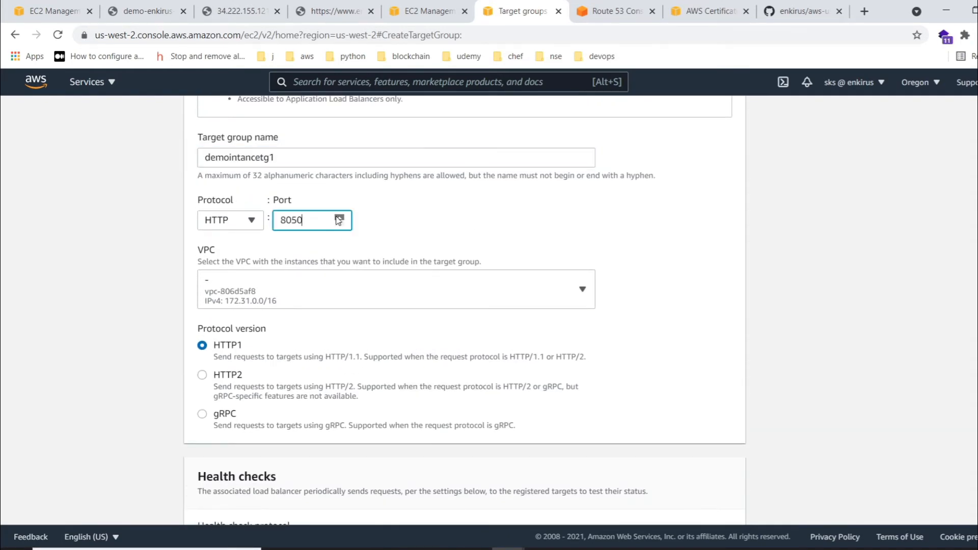
{"action": "scroll", "coordinate": [338, 225], "scroll_direction": "down", "scroll_amount": 10}
{"action": "left_click", "coordinate": [730, 503]}
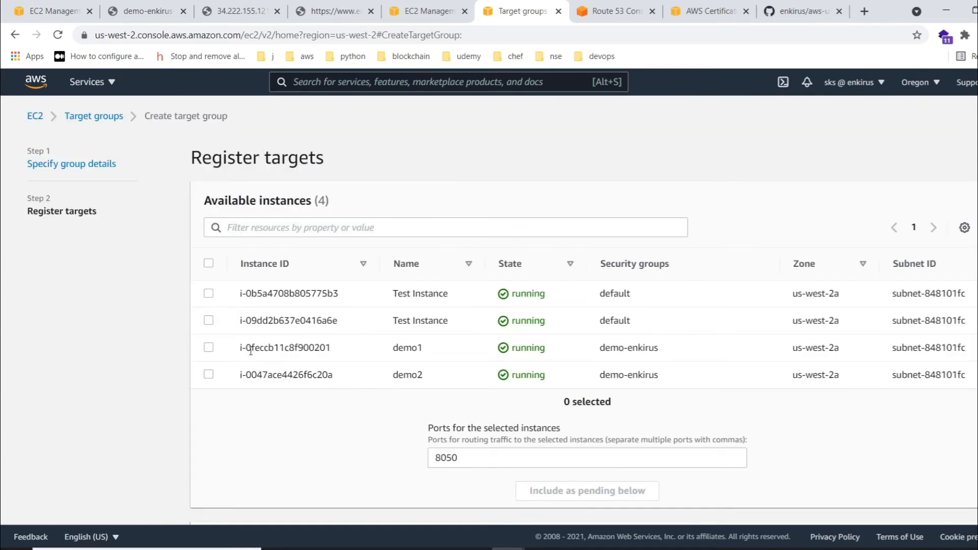
- Add the demo1 instance as a pending target on port 8050 and create the target group
{"action": "left_click", "coordinate": [209, 347]}
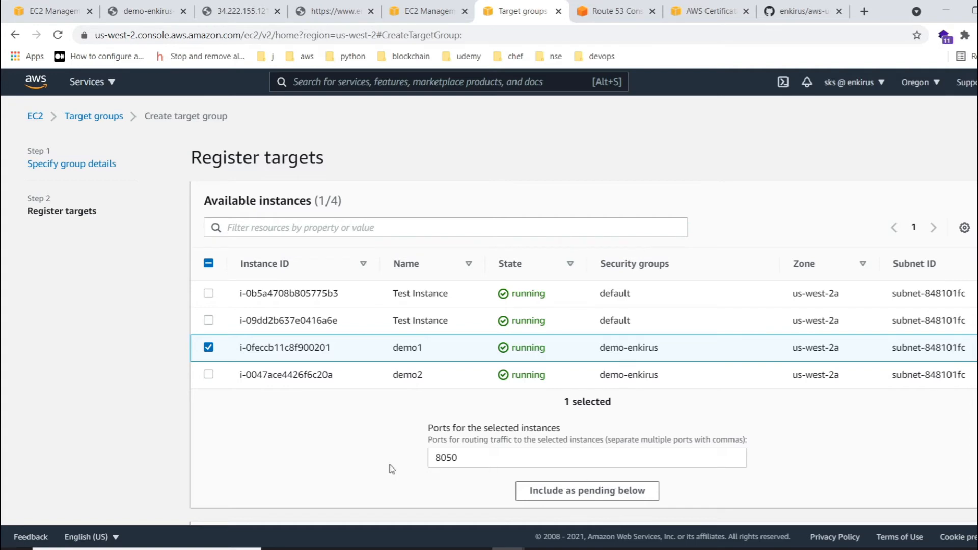
{"action": "scroll", "coordinate": [565, 406], "scroll_direction": "down", "scroll_amount": 3}
{"action": "left_click", "coordinate": [569, 359]}
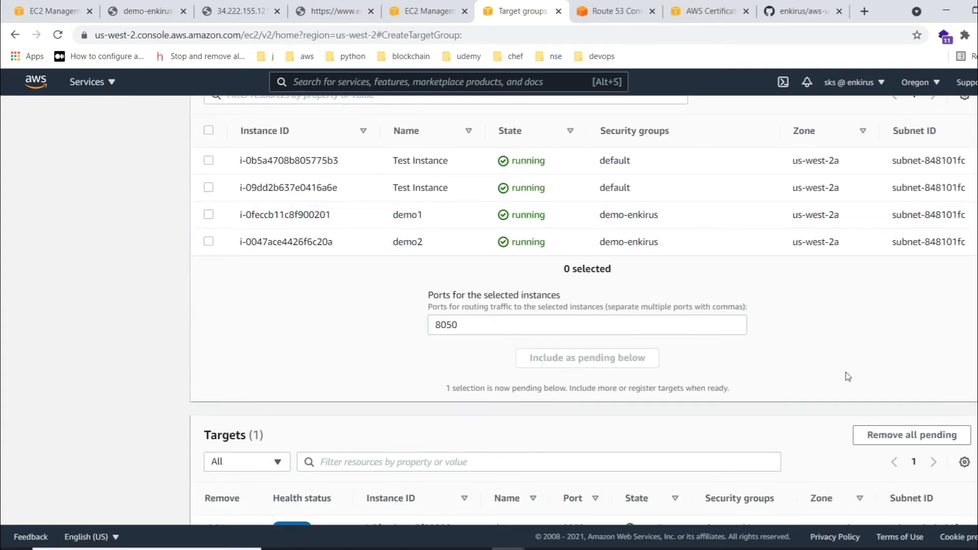
{"action": "scroll", "coordinate": [856, 392], "scroll_direction": "down", "scroll_amount": 2}
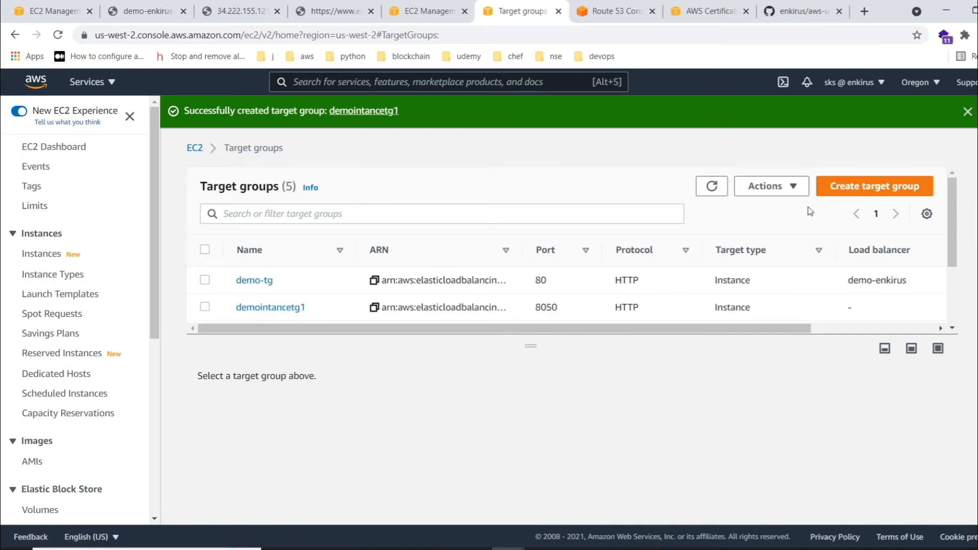
- Start another instance target group named demoinstancetg2 using HTTP on port 8050
{"action": "left_click", "coordinate": [874, 186]}
{"action": "scroll", "coordinate": [298, 308], "scroll_direction": "down", "scroll_amount": 5}
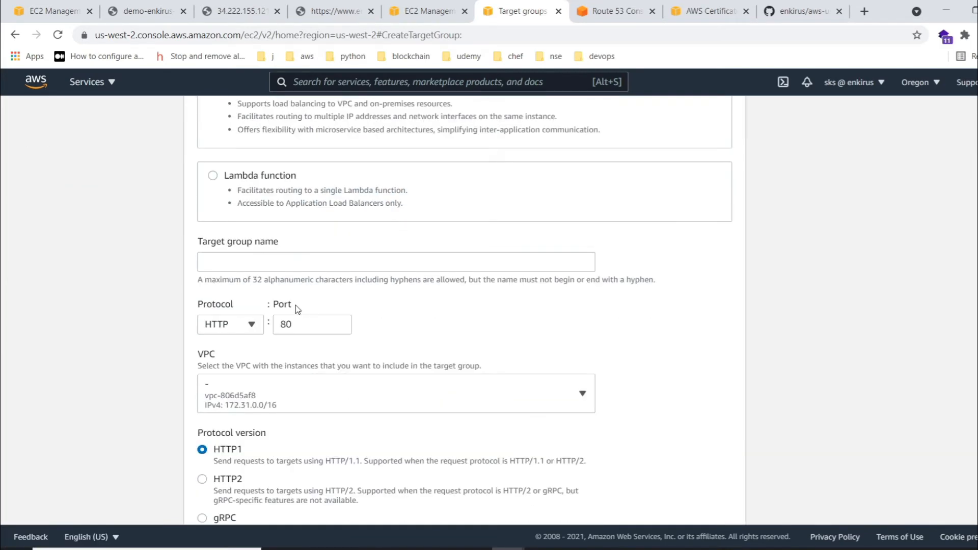
{"action": "left_click", "coordinate": [266, 262]}
{"action": "type", "text": "demoinstancetg2"}
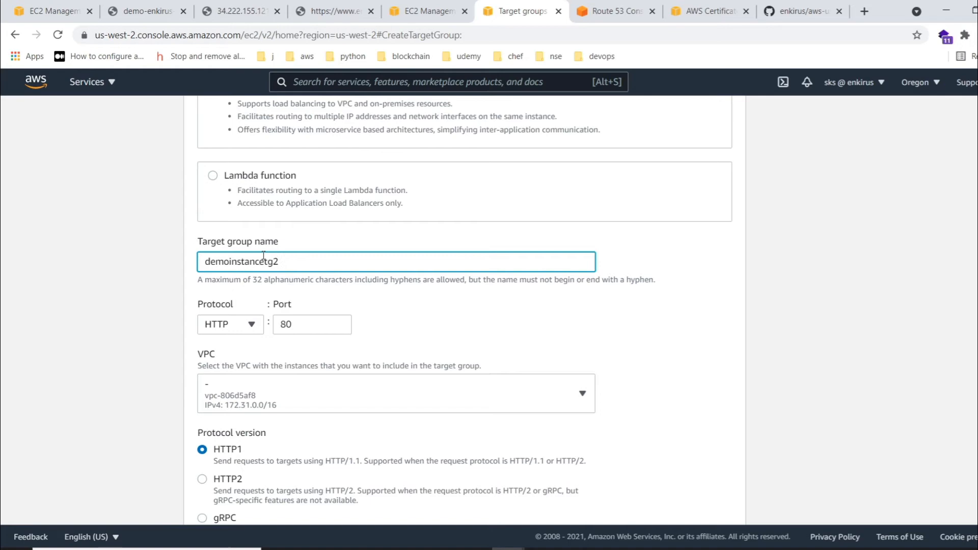
{"action": "scroll", "coordinate": [263, 260], "scroll_direction": "down", "scroll_amount": 6}
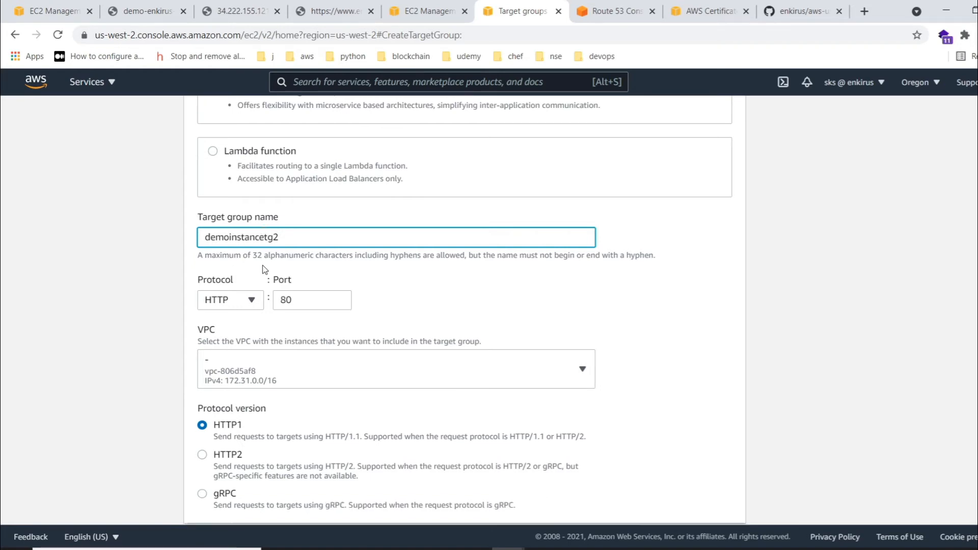
{"action": "left_click", "coordinate": [232, 393]}
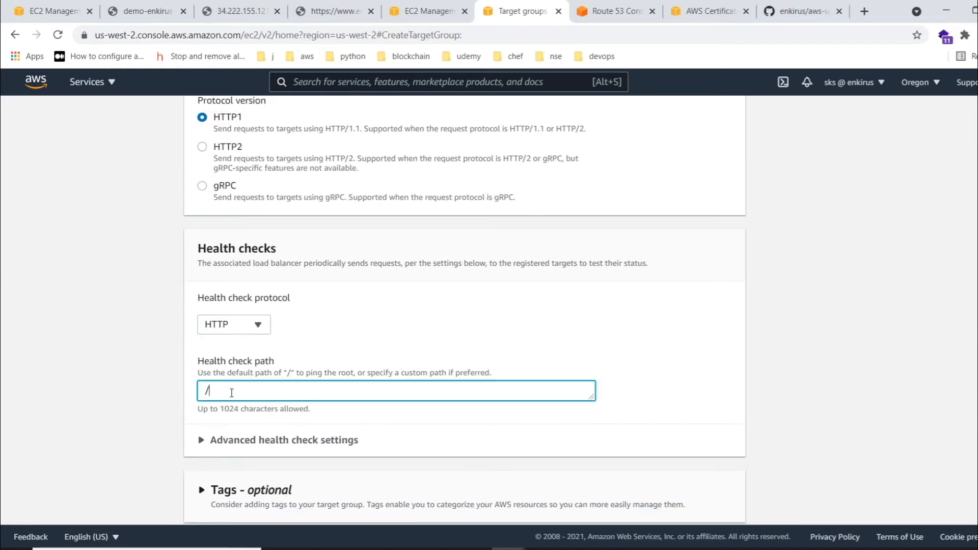
{"action": "scroll", "coordinate": [280, 308], "scroll_direction": "down", "scroll_amount": 1}
{"action": "scroll", "coordinate": [277, 300], "scroll_direction": "up", "scroll_amount": 5}
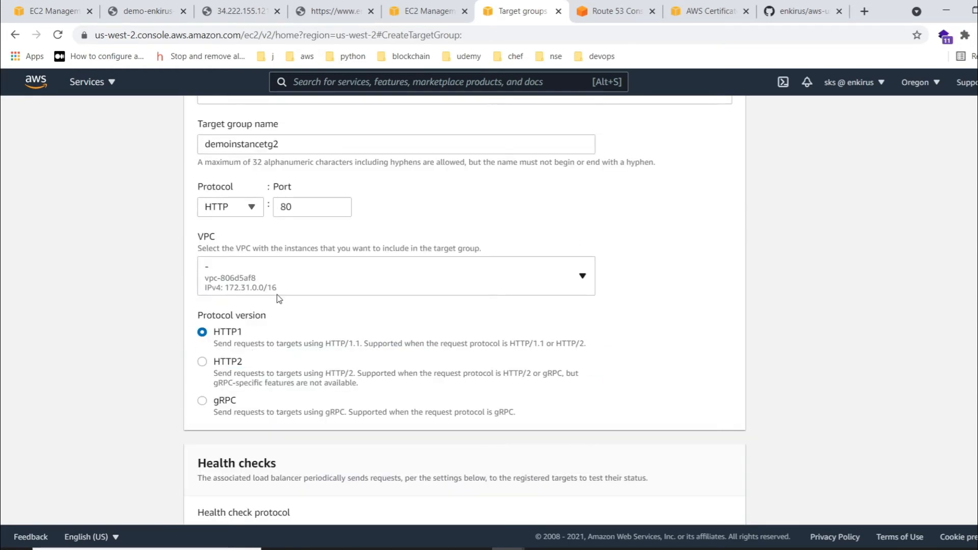
{"action": "left_click", "coordinate": [298, 203]}
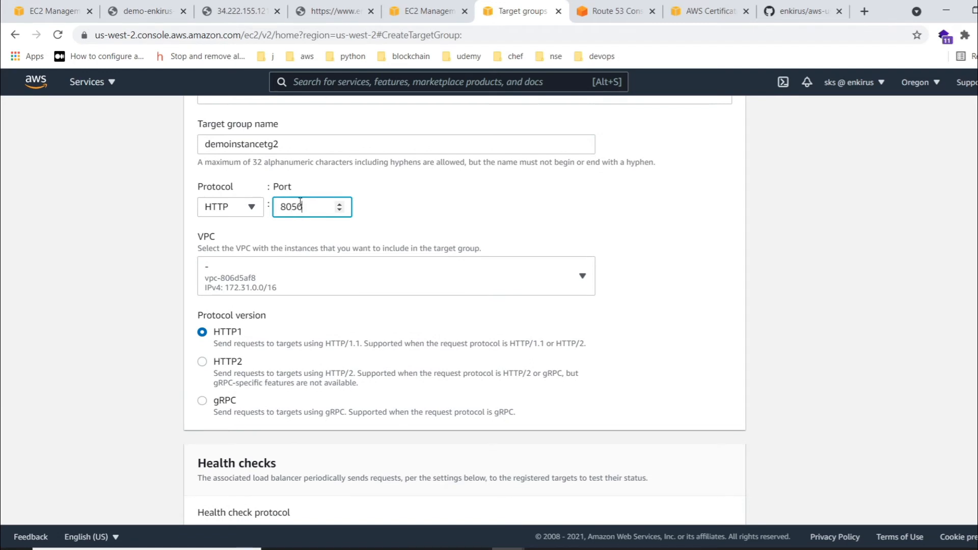
- Set the health check path of demoinstancetg2 to /app3
{"action": "scroll", "coordinate": [258, 357], "scroll_direction": "down", "scroll_amount": 5}
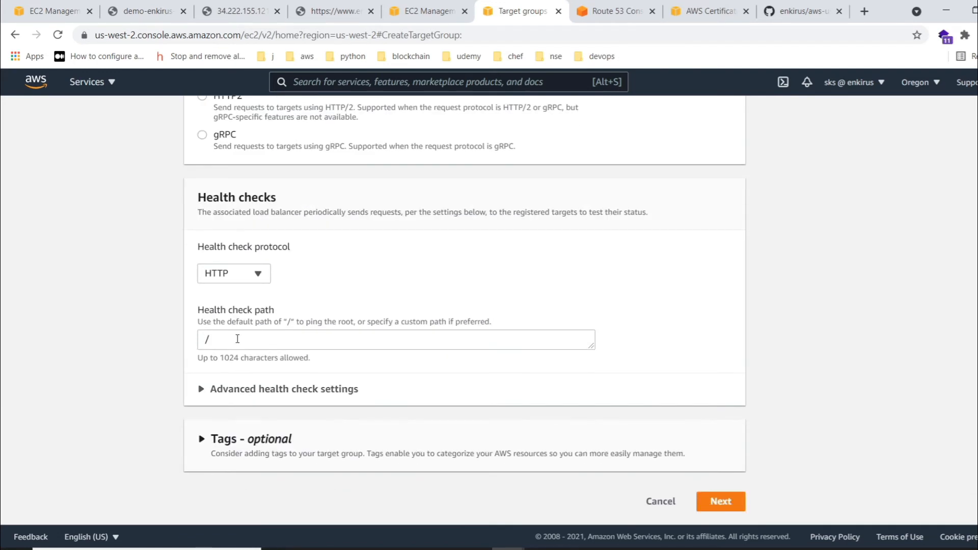
{"action": "left_click", "coordinate": [237, 339]}
{"action": "type", "text": "app3"}
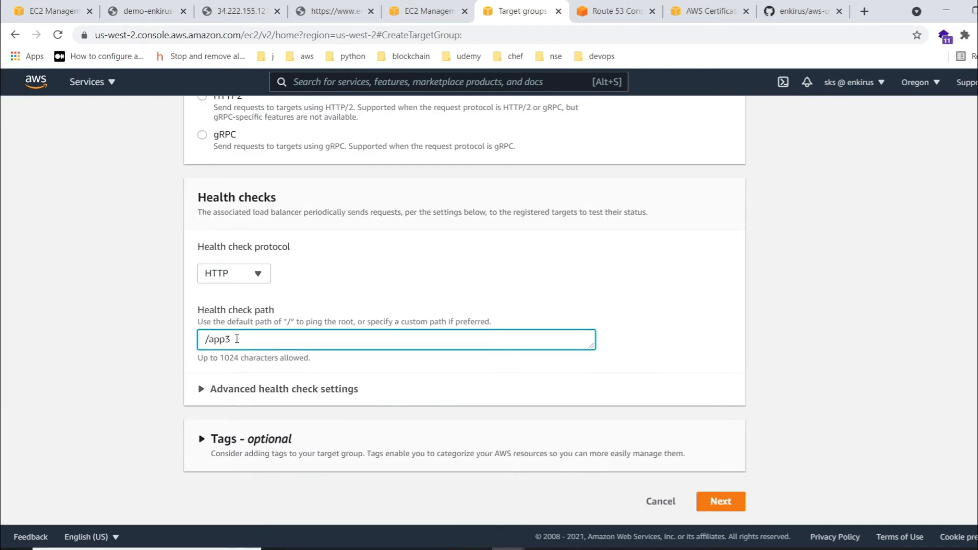
- In the advanced health check settings, set the healthy threshold to 2, timeout to 2 seconds and interval to 5 seconds
{"action": "left_click", "coordinate": [255, 388]}
{"action": "scroll", "coordinate": [299, 323], "scroll_direction": "down", "scroll_amount": 5}
{"action": "double_click", "coordinate": [206, 253]}
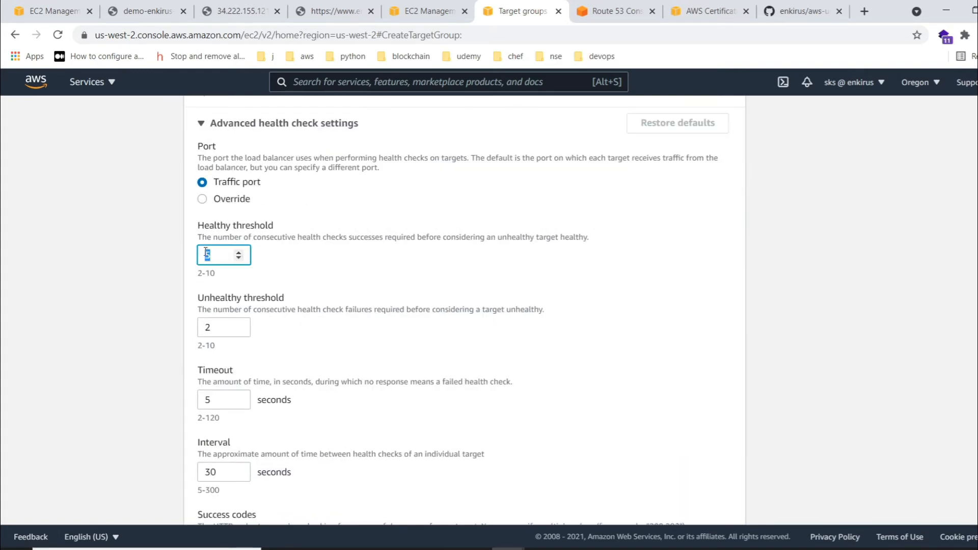
{"action": "type", "text": "2"}
{"action": "double_click", "coordinate": [206, 399]}
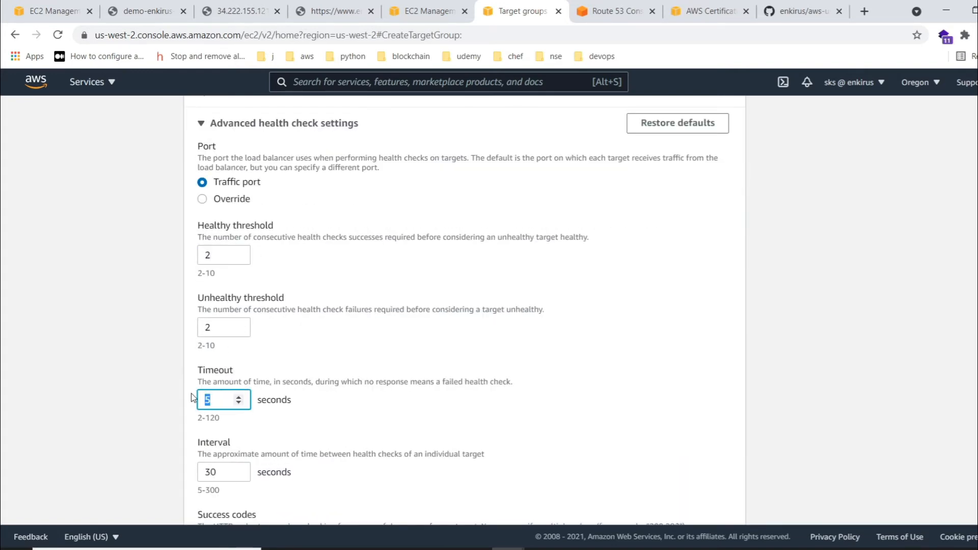
{"action": "type", "text": "3"}
{"action": "scroll", "coordinate": [203, 390], "scroll_direction": "down", "scroll_amount": 3}
{"action": "key", "text": "BackSpace"}
{"action": "type", "text": "1"}
{"action": "double_click", "coordinate": [210, 338]}
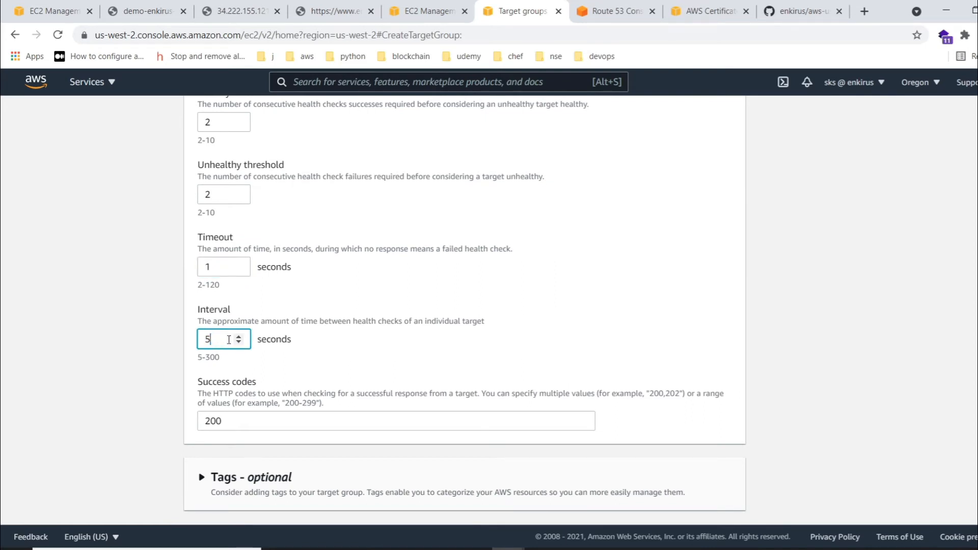
{"action": "double_click", "coordinate": [203, 265]}
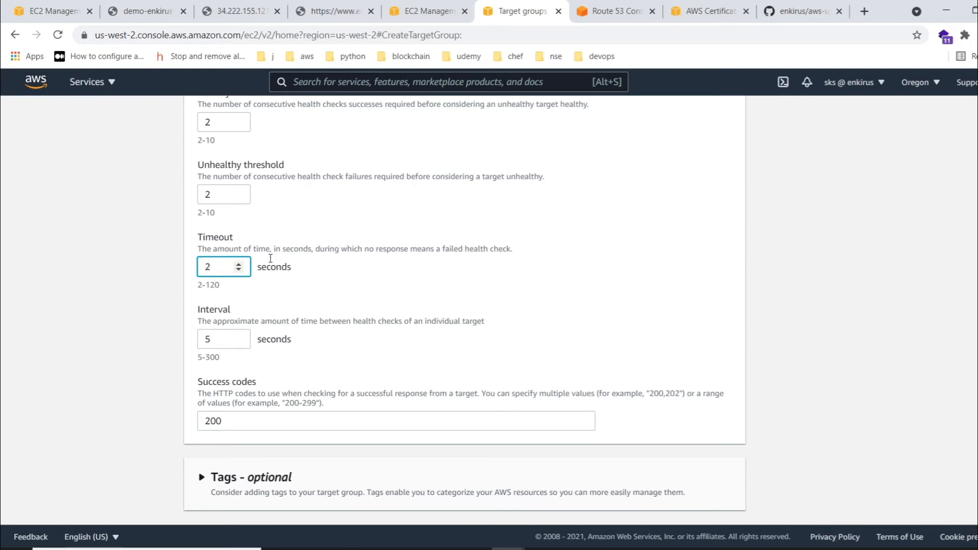
{"action": "scroll", "coordinate": [444, 273], "scroll_direction": "down", "scroll_amount": 1}
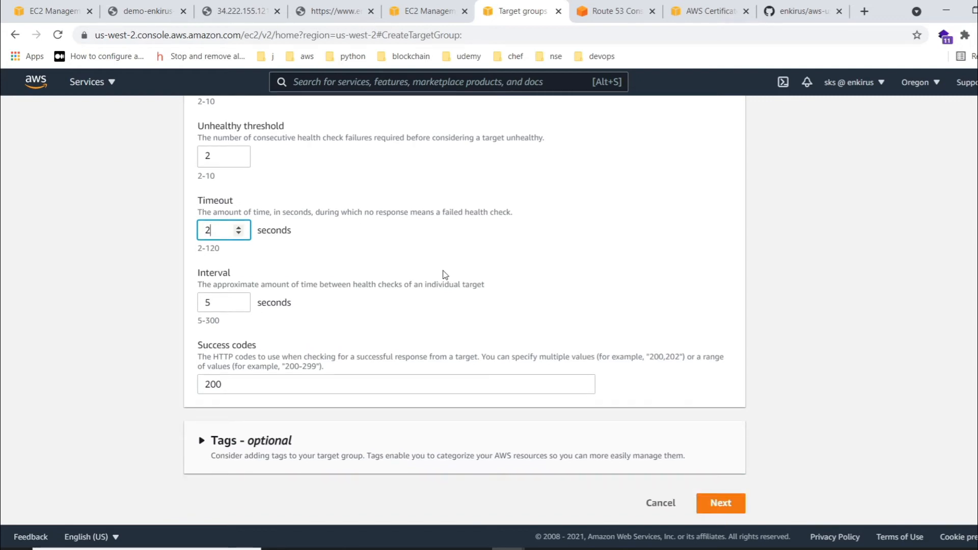
- Add a second success code after 200, separated by a comma, and proceed to registering targets
{"action": "left_click", "coordinate": [242, 383]}
{"action": "type", "text": ","}
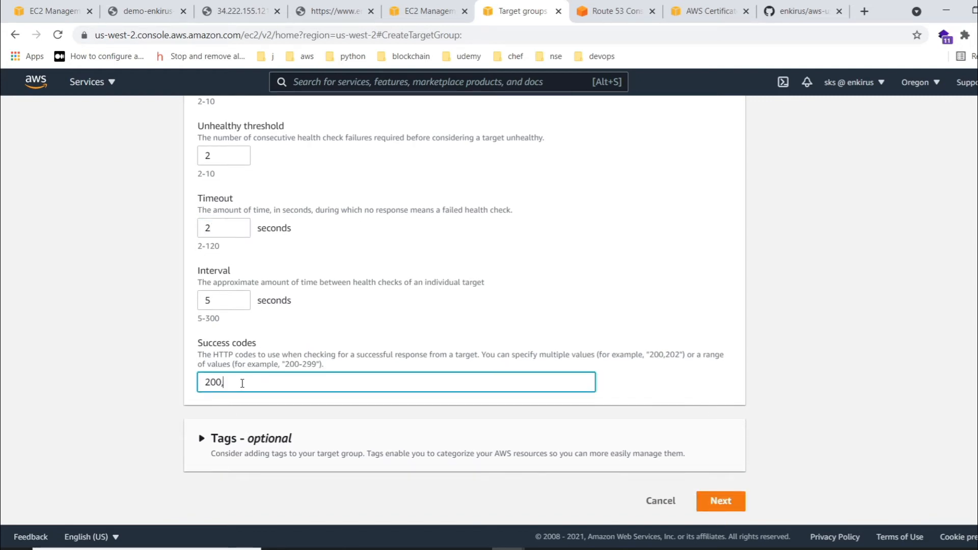
{"action": "type", "text": "301-304"}
{"action": "left_click", "coordinate": [713, 496]}
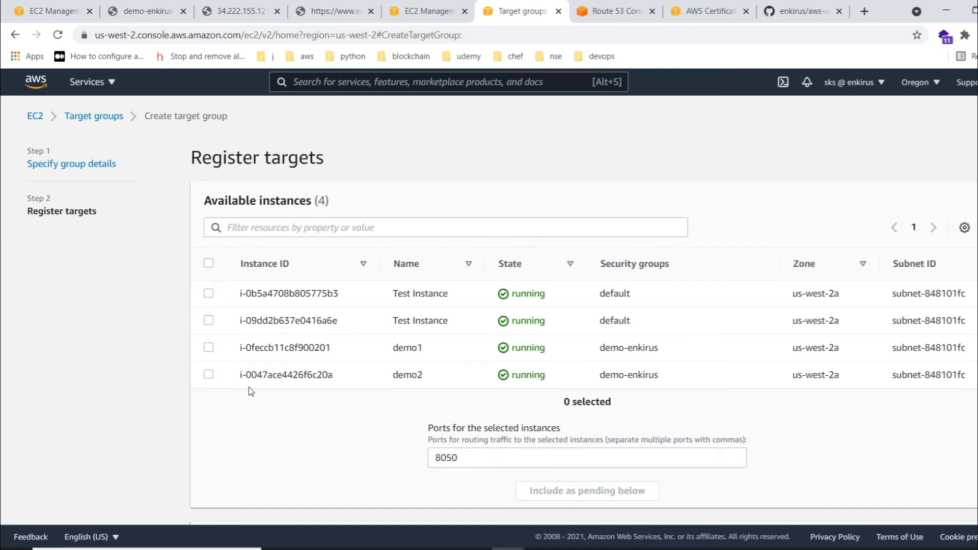
- Add the demo2 instance as a pending target on port 8050 and create the target group
{"action": "left_click", "coordinate": [208, 375]}
{"action": "left_click", "coordinate": [524, 491]}
{"action": "scroll", "coordinate": [321, 429], "scroll_direction": "down", "scroll_amount": 4}
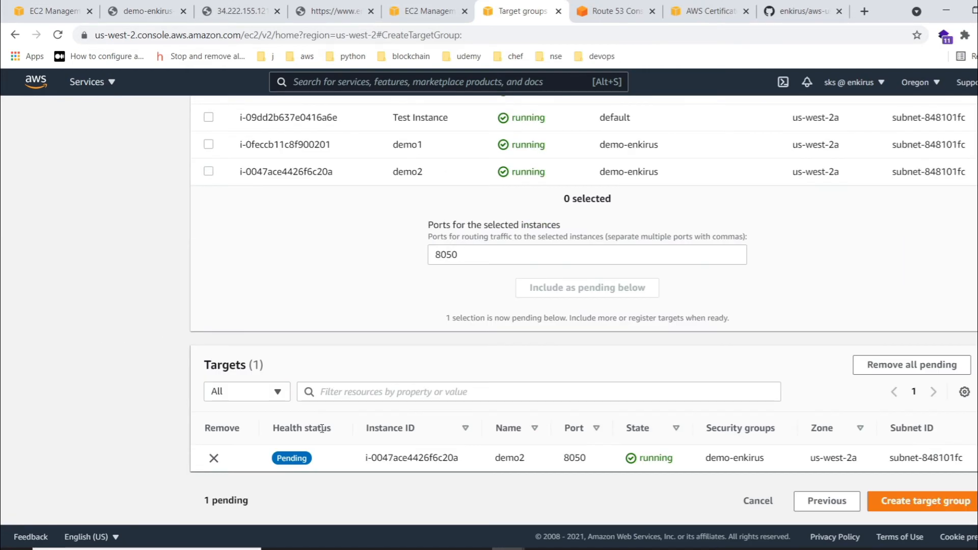
{"action": "left_click", "coordinate": [927, 496]}
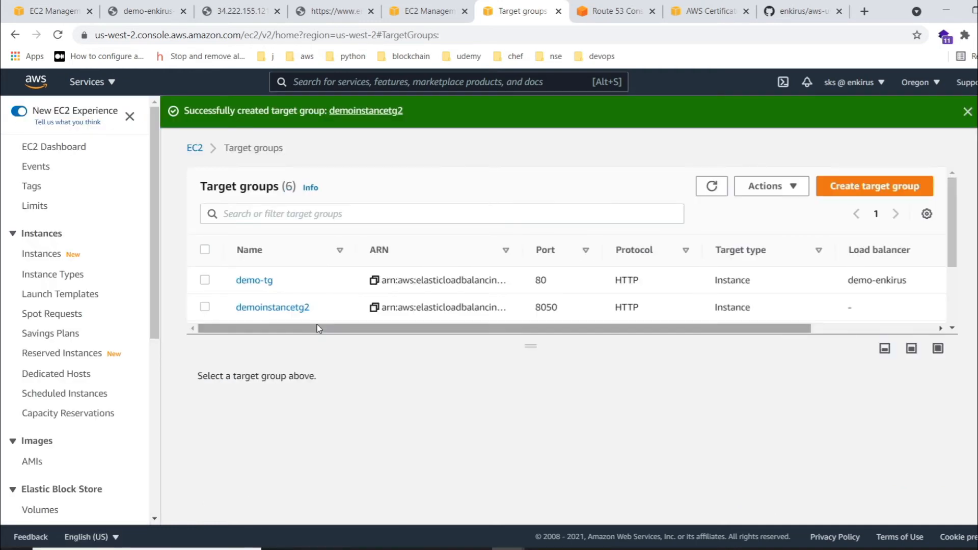
- Examine the registered targets and health status of the demointancetg1 target group, and dismiss the creation notice
{"action": "left_click_drag", "start_coordinate": [519, 342], "coordinate": [528, 389]}
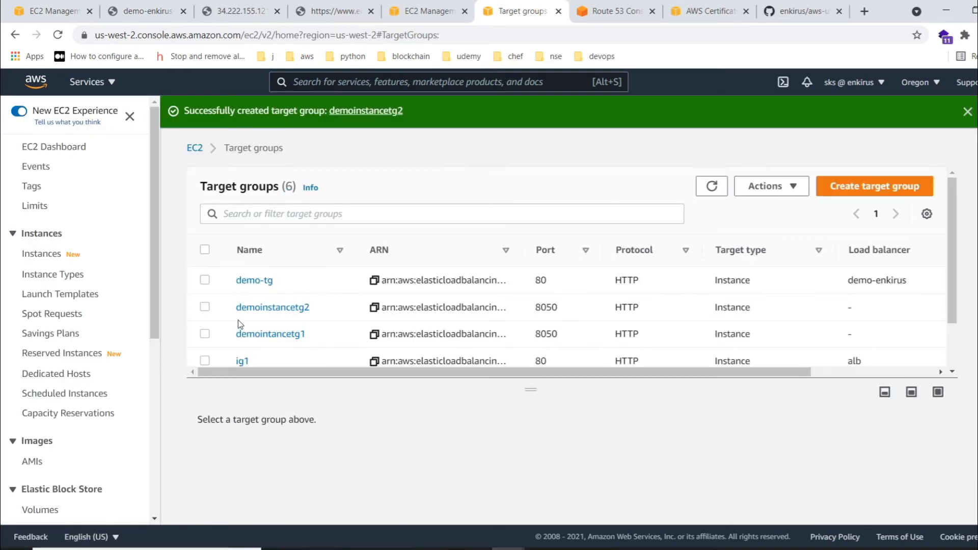
{"action": "left_click", "coordinate": [205, 335]}
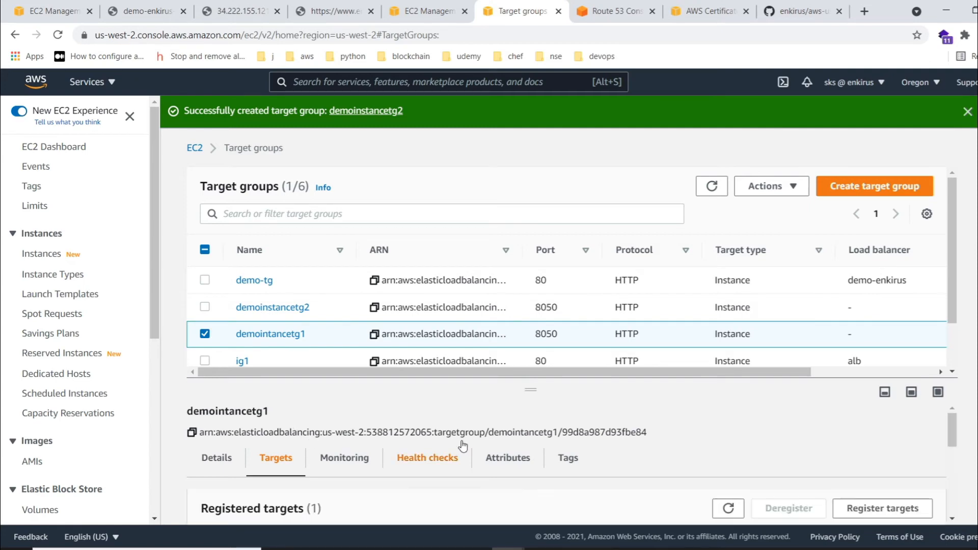
{"action": "scroll", "coordinate": [485, 448], "scroll_direction": "down", "scroll_amount": 5}
{"action": "scroll", "coordinate": [481, 446], "scroll_direction": "up", "scroll_amount": 2}
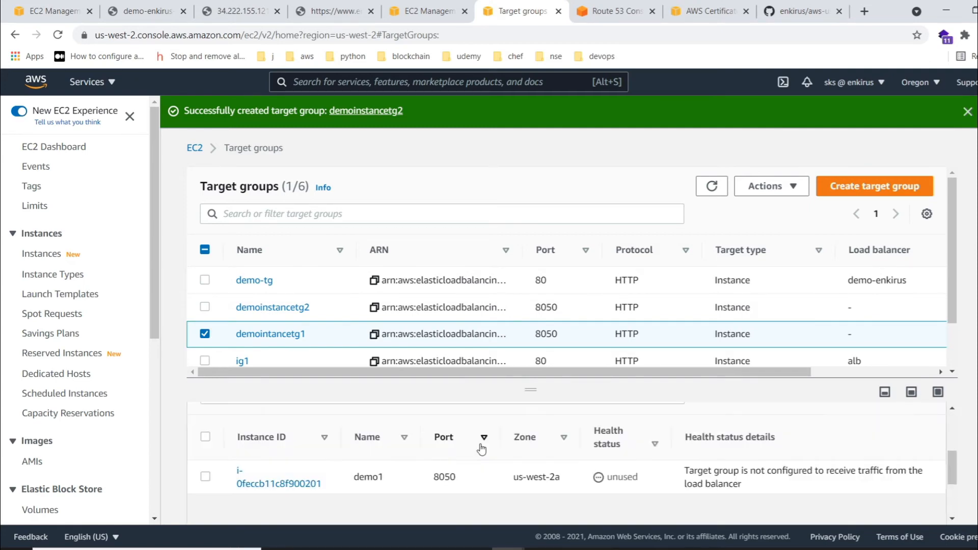
{"action": "left_click", "coordinate": [967, 112]}
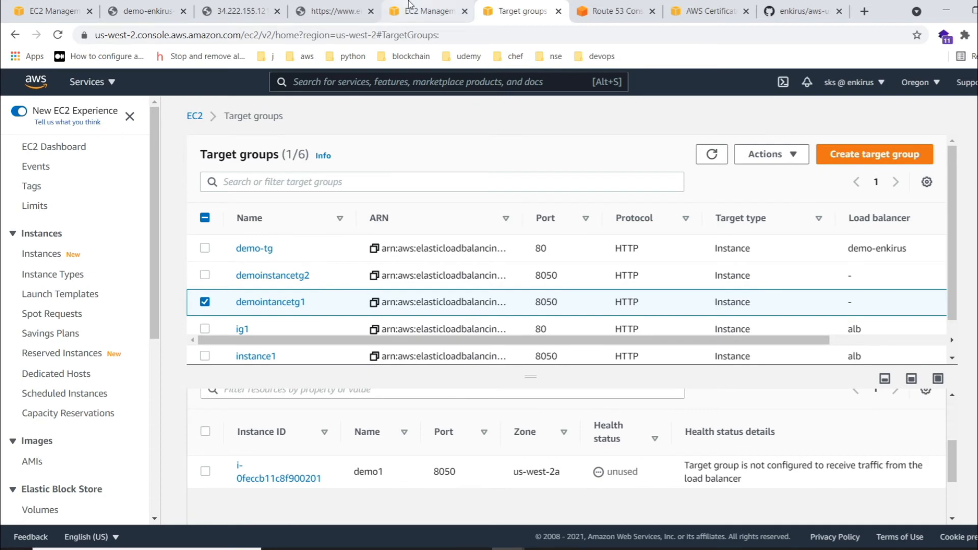
- Open the rules of the demo-enkirus load balancer's HTTPS:443 listener and insert a new rule above the default action
{"action": "left_click", "coordinate": [428, 10]}
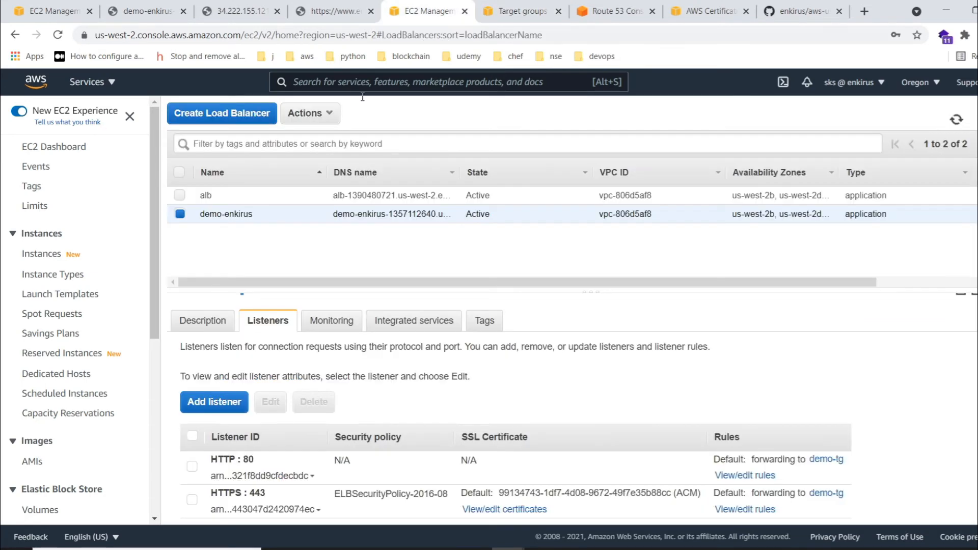
{"action": "left_click", "coordinate": [754, 509]}
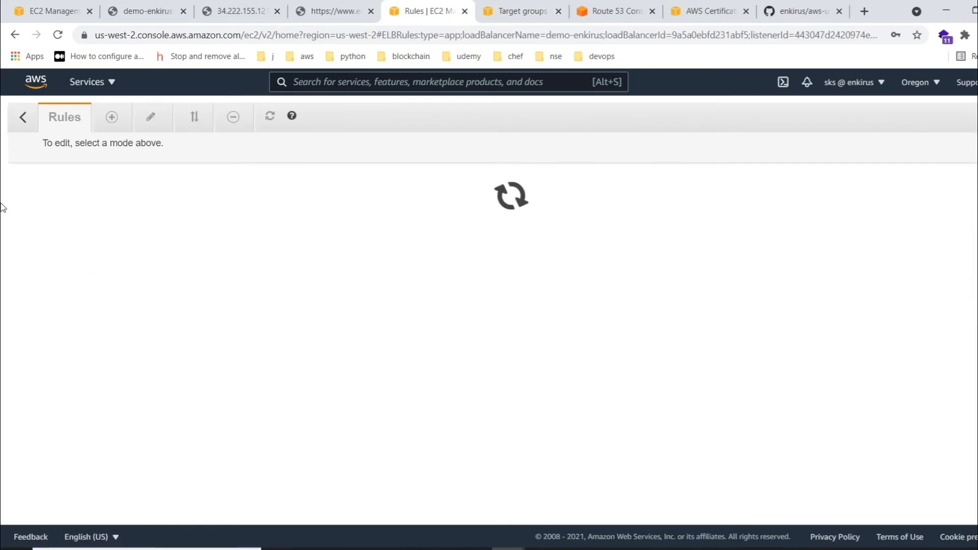
{"action": "left_click", "coordinate": [113, 120]}
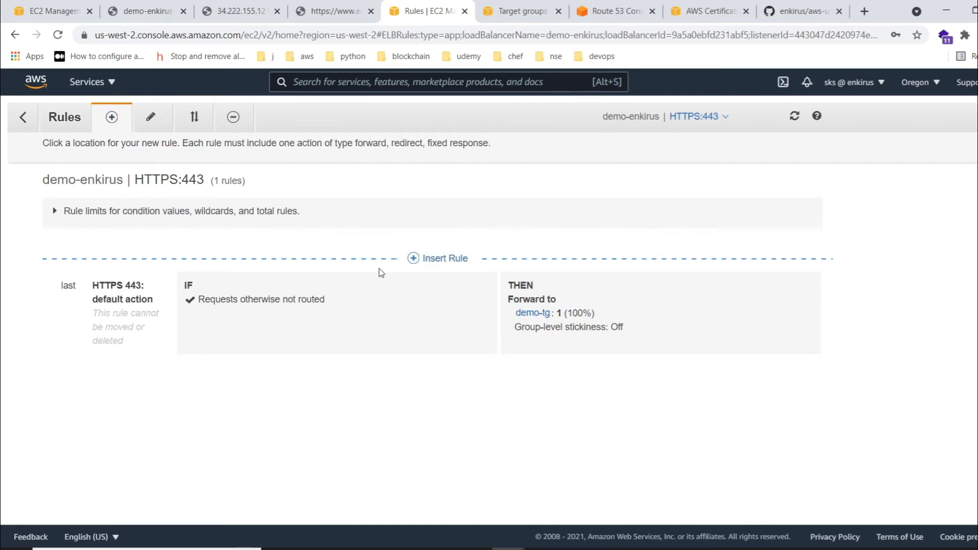
{"action": "left_click", "coordinate": [435, 259]}
{"action": "left_click", "coordinate": [306, 304]}
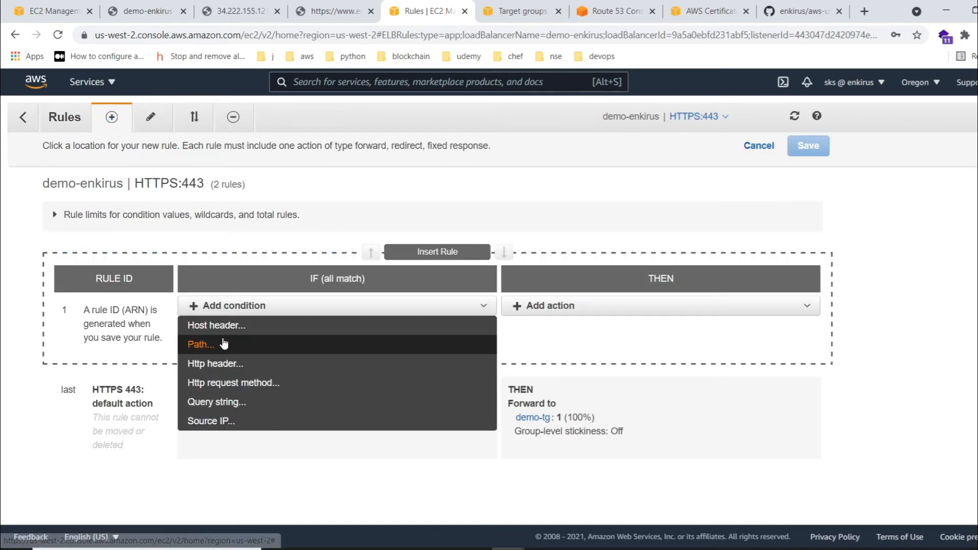
{"action": "left_click", "coordinate": [265, 333]}
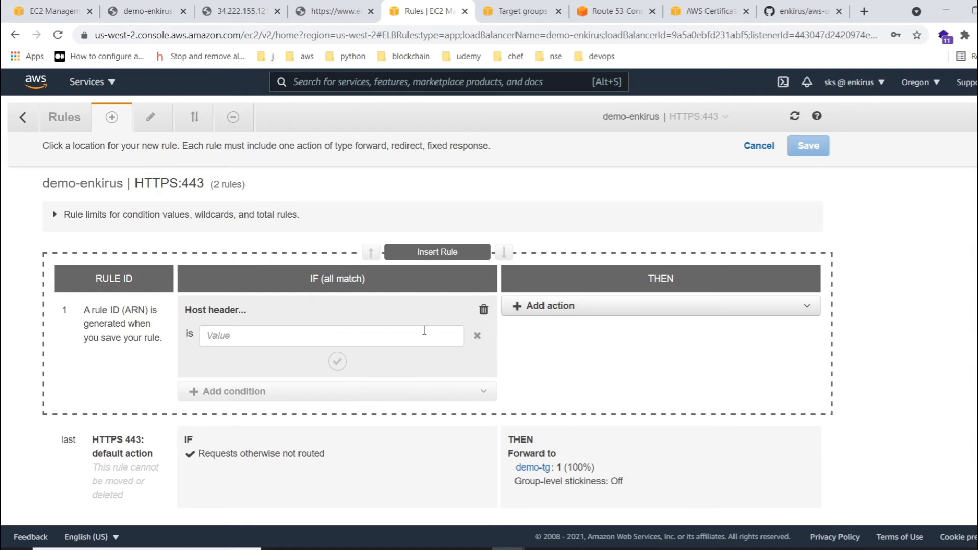
{"action": "left_click", "coordinate": [484, 310]}
- Give the new rule a path condition matching /app1
{"action": "left_click", "coordinate": [303, 307]}
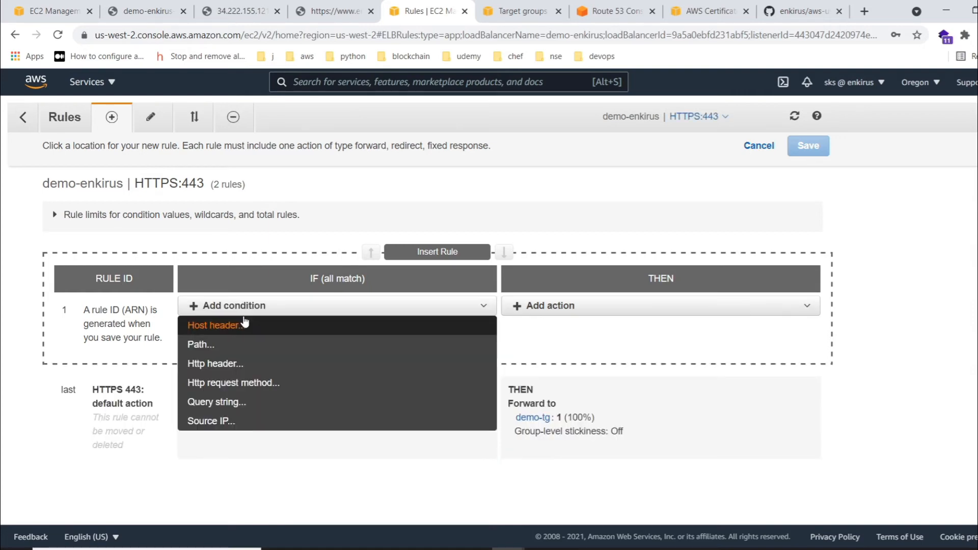
{"action": "left_click", "coordinate": [224, 343]}
{"action": "left_click", "coordinate": [214, 343]}
{"action": "type", "text": "/ins"}
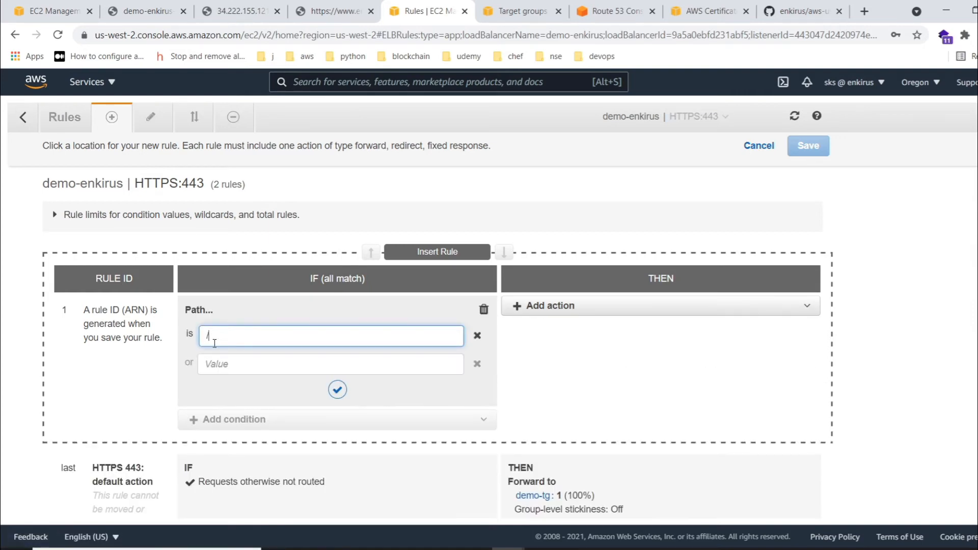
{"action": "key", "text": "BackSpace"}
{"action": "key", "text": "BackSpace"}
{"action": "key", "text": "BackSpace"}
{"action": "type", "text": "app1"}
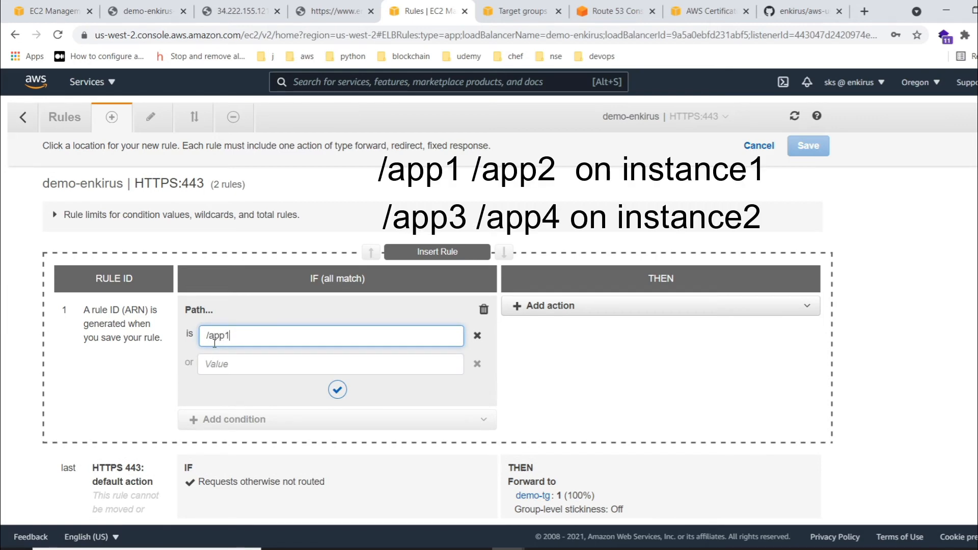
- Make the /app1 rule forward to the demointancetg1 target group and save the rule
{"action": "left_click", "coordinate": [564, 306]}
{"action": "left_click", "coordinate": [540, 322]}
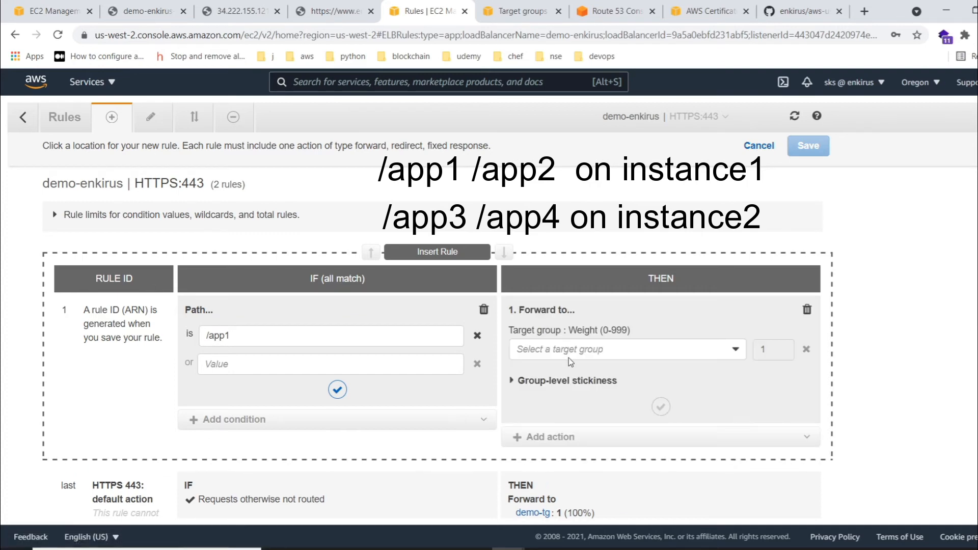
{"action": "left_click", "coordinate": [578, 352]}
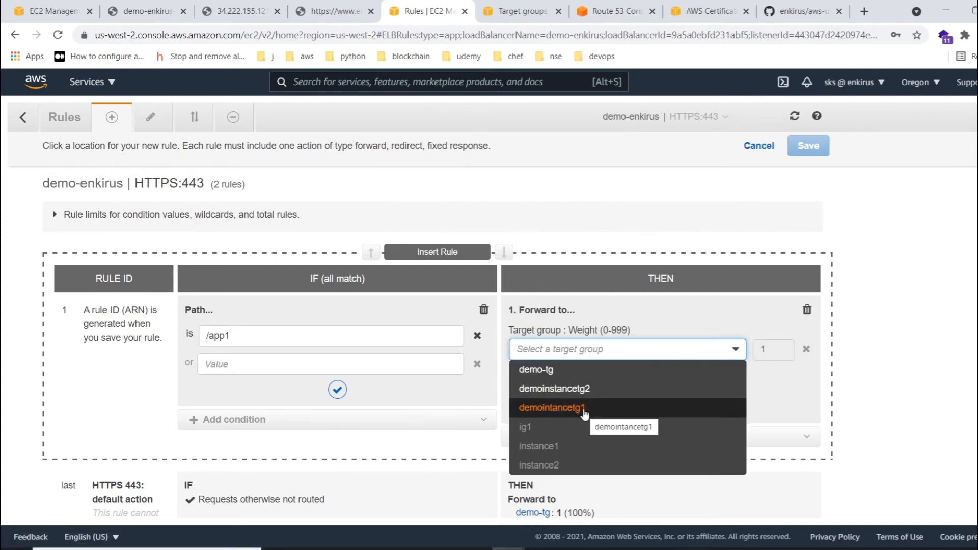
{"action": "left_click", "coordinate": [555, 407]}
{"action": "left_click", "coordinate": [337, 390]}
{"action": "left_click", "coordinate": [660, 454]}
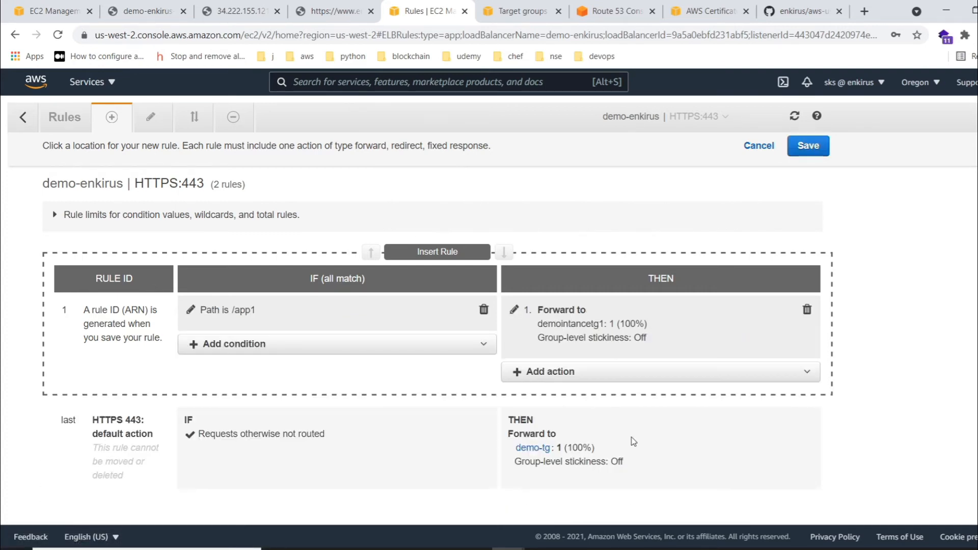
{"action": "left_click", "coordinate": [808, 147]}
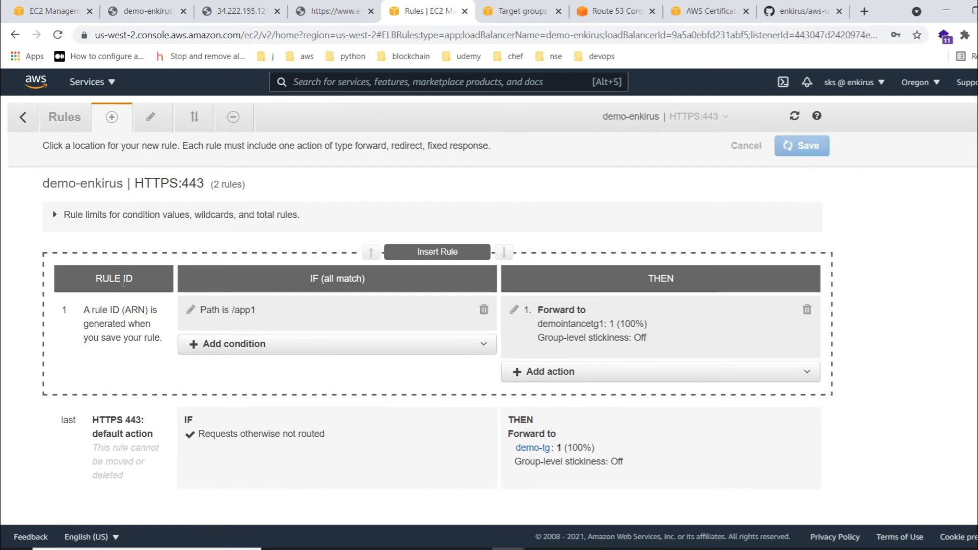
- Insert a new rule above the /app1 rule with a path condition matching /app3 and a forward action
{"action": "left_click", "coordinate": [446, 289]}
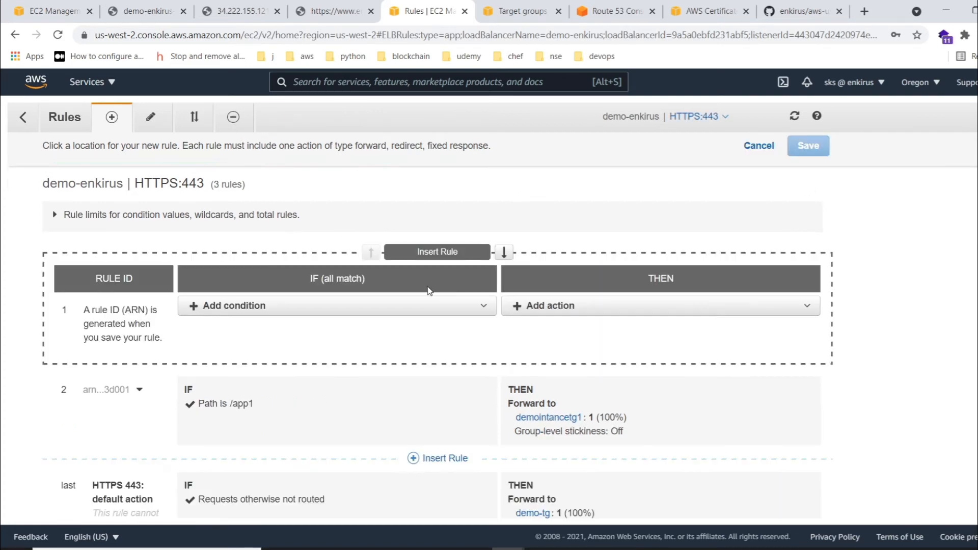
{"action": "left_click", "coordinate": [304, 318]}
{"action": "left_click", "coordinate": [247, 340]}
{"action": "left_click", "coordinate": [257, 338]}
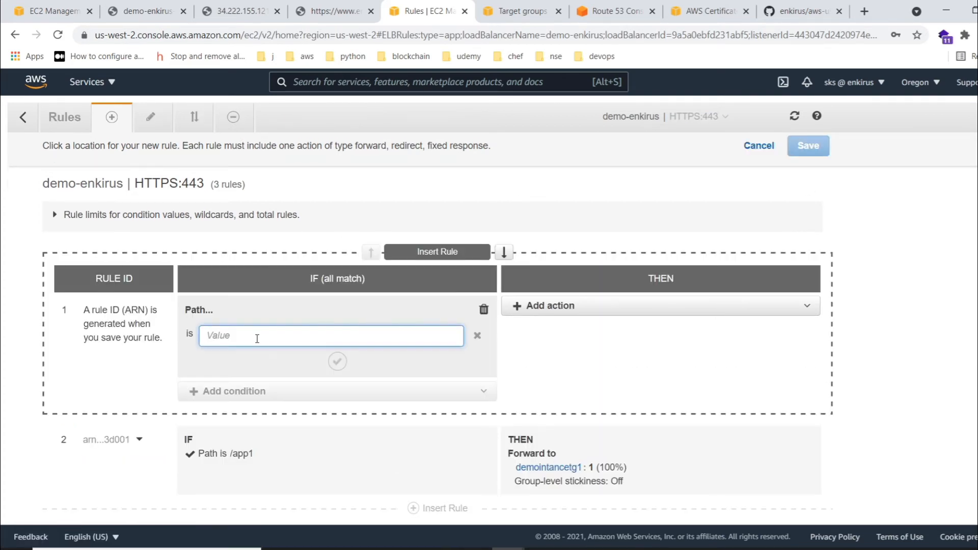
{"action": "type", "text": "/app2"}
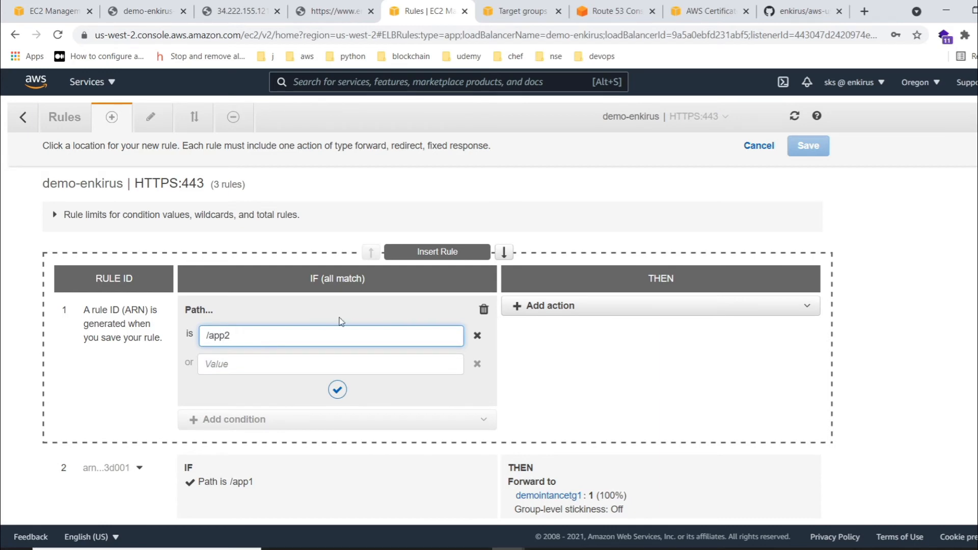
{"action": "left_click", "coordinate": [530, 306]}
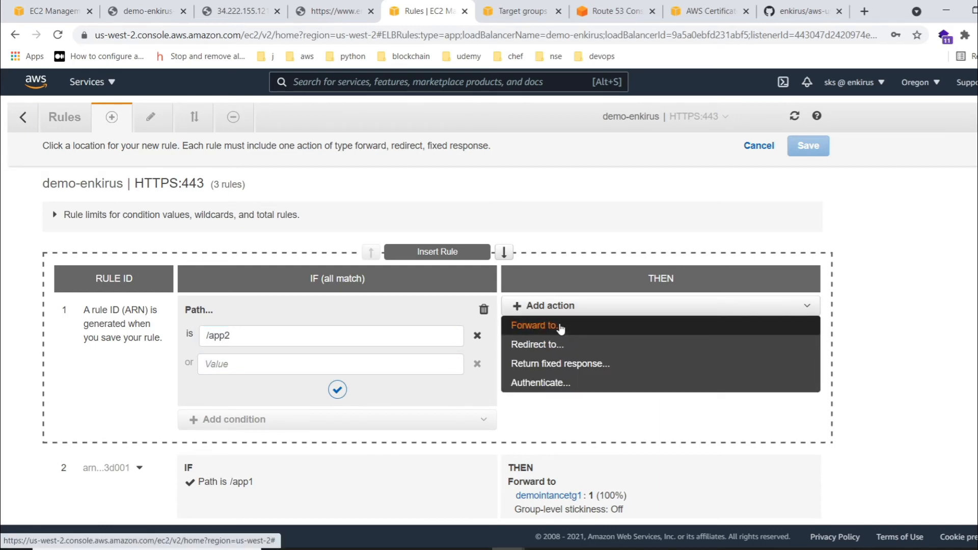
{"action": "left_click", "coordinate": [561, 328]}
{"action": "left_click", "coordinate": [278, 336]}
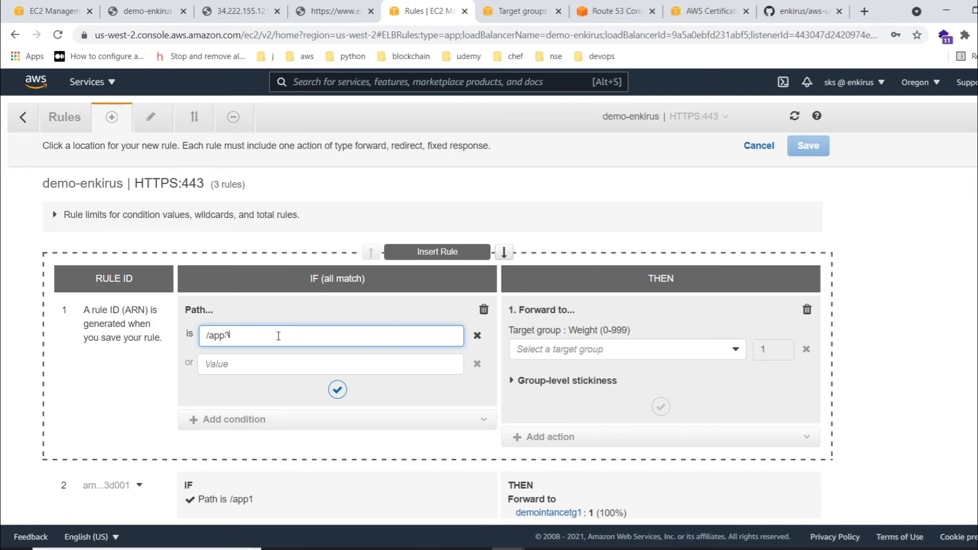
- Make the /app3 rule forward to the demoinstancetg2 target group, confirm its path condition and save the rule
{"action": "left_click", "coordinate": [549, 348]}
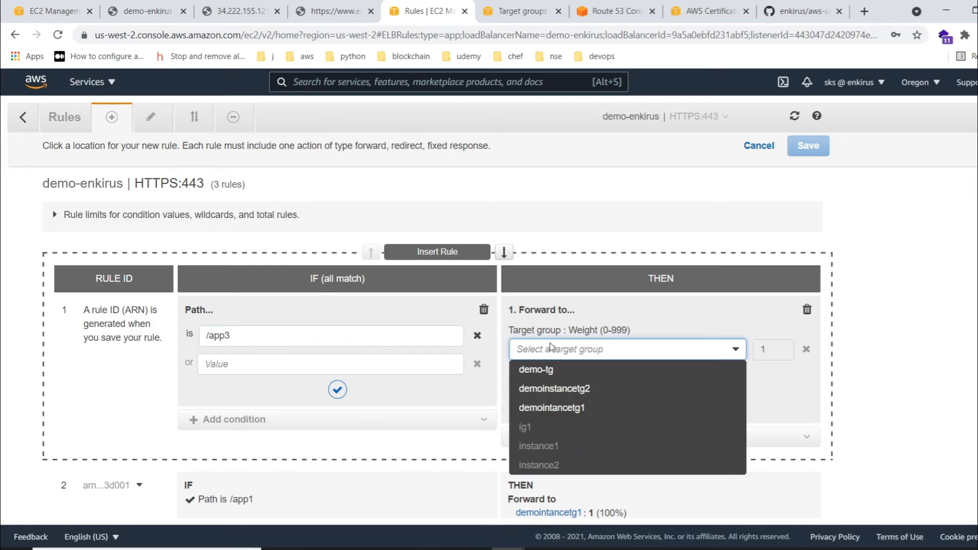
{"action": "left_click", "coordinate": [578, 407]}
{"action": "left_click", "coordinate": [593, 354]}
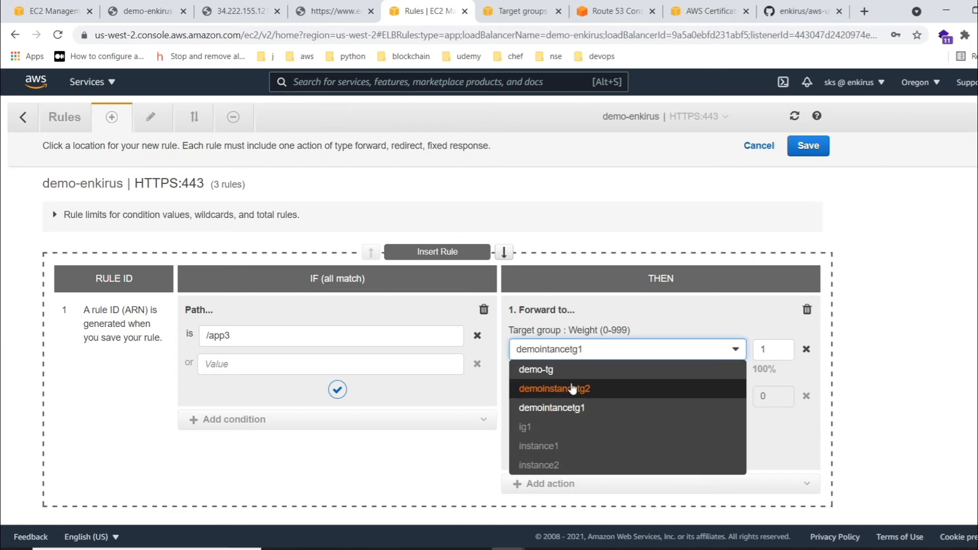
{"action": "left_click", "coordinate": [606, 389]}
{"action": "scroll", "coordinate": [660, 352], "scroll_direction": "down", "scroll_amount": 3}
{"action": "left_click", "coordinate": [660, 274]}
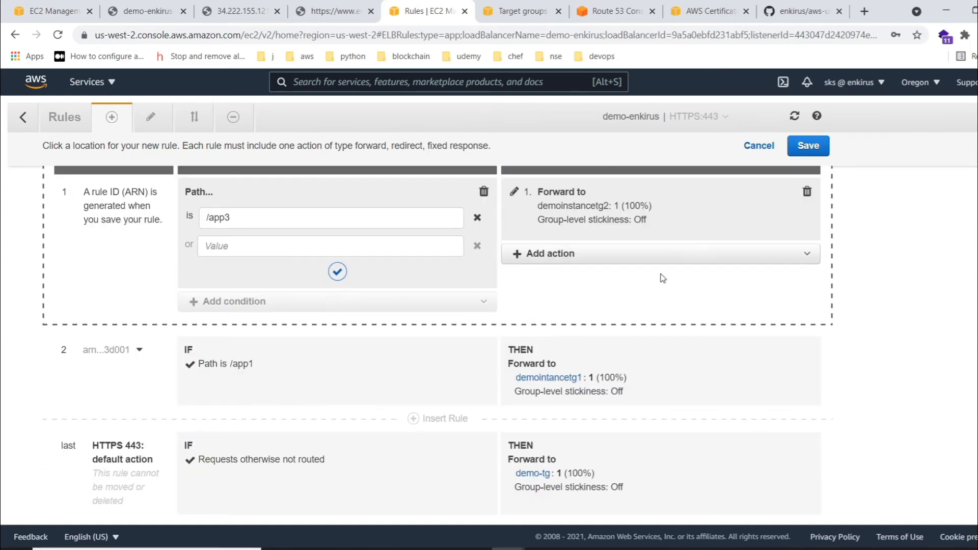
{"action": "scroll", "coordinate": [845, 259], "scroll_direction": "up", "scroll_amount": 4}
{"action": "left_click", "coordinate": [338, 390]}
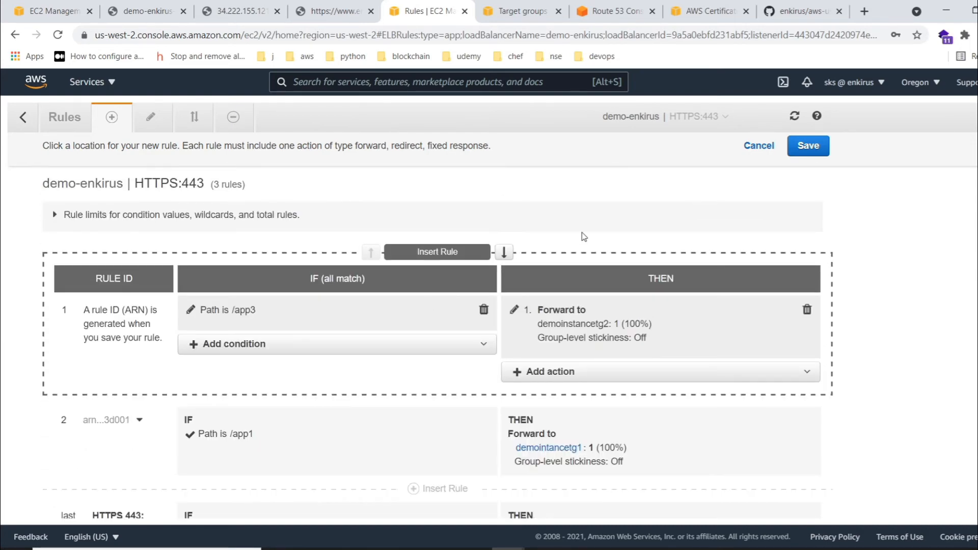
{"action": "left_click", "coordinate": [808, 146]}
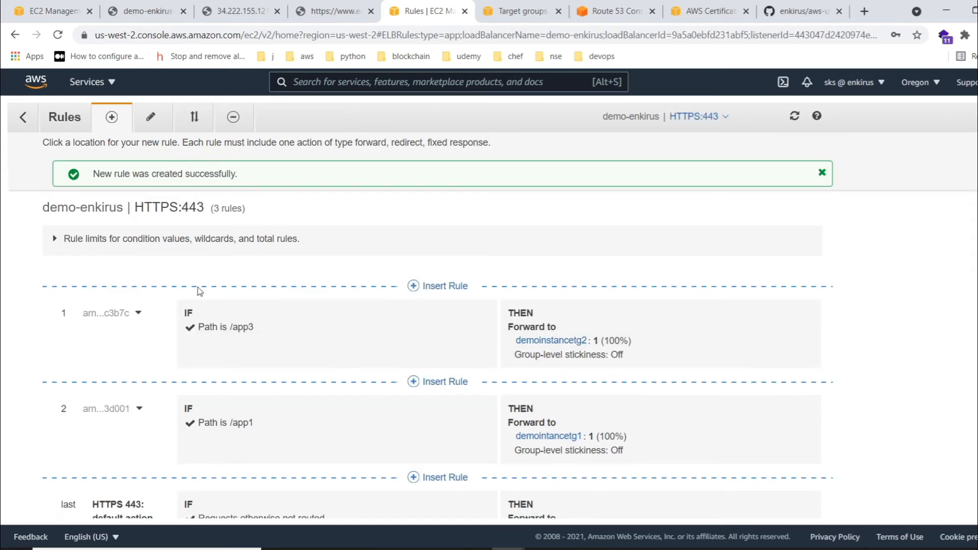
- Return to the demo-enkirus load balancer's description, then load its DNS name over HTTPS, proceeding past the browser's privacy warning
{"action": "left_click", "coordinate": [23, 117]}
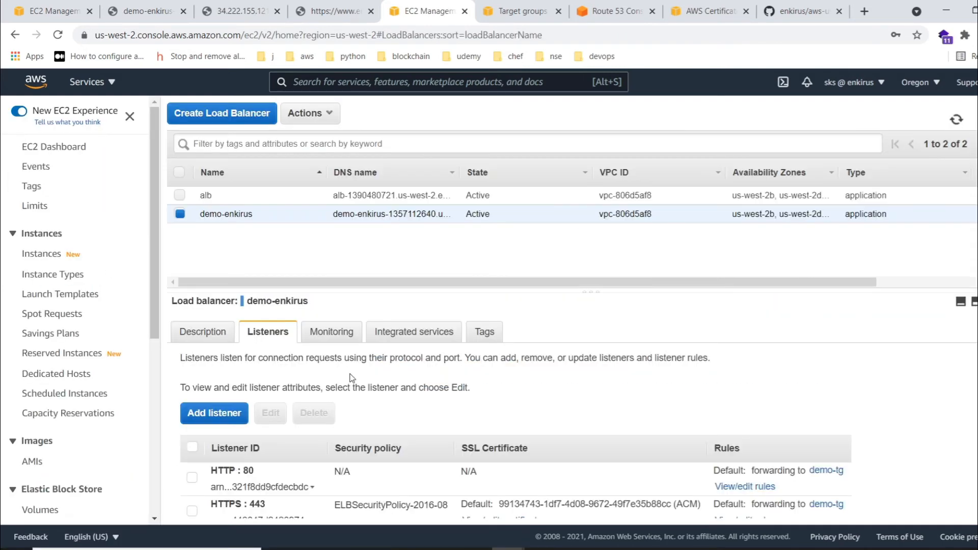
{"action": "left_click", "coordinate": [203, 334]}
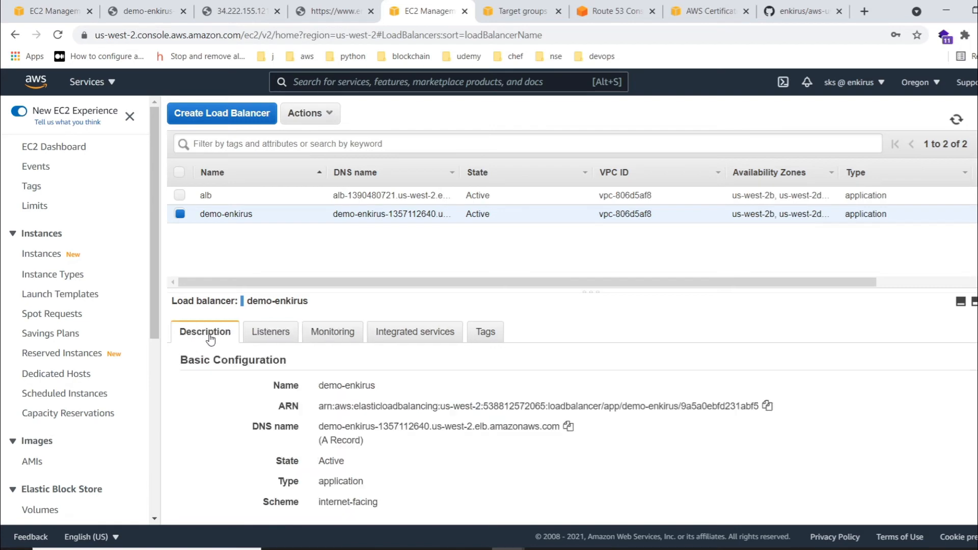
{"action": "left_click", "coordinate": [147, 11]}
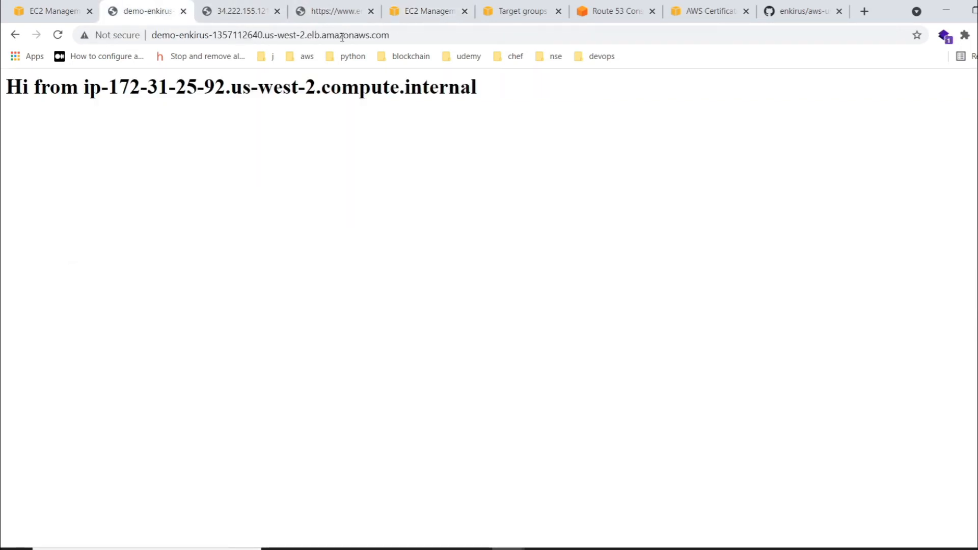
{"action": "left_click", "coordinate": [462, 32]}
{"action": "key", "text": "Home"}
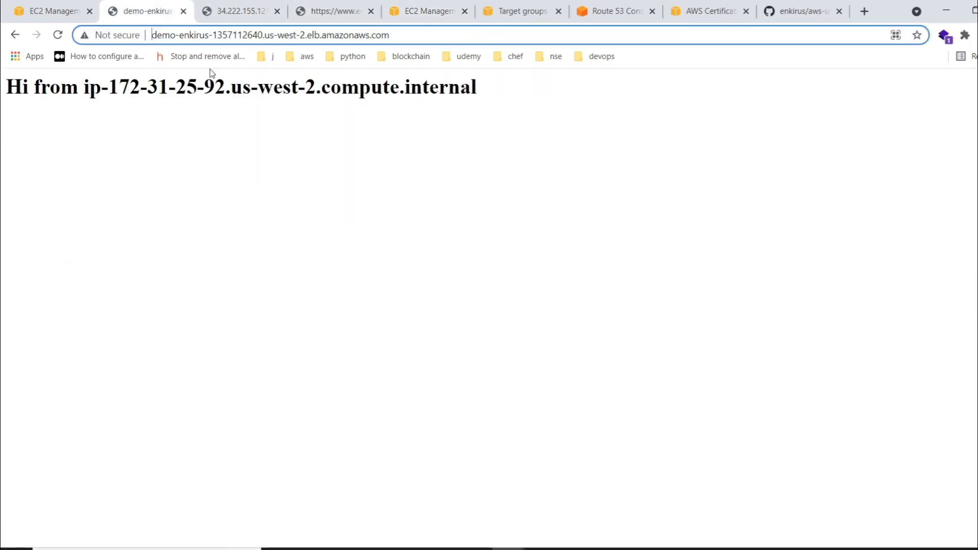
{"action": "type", "text": "https:"}
{"action": "type", "text": "//"}
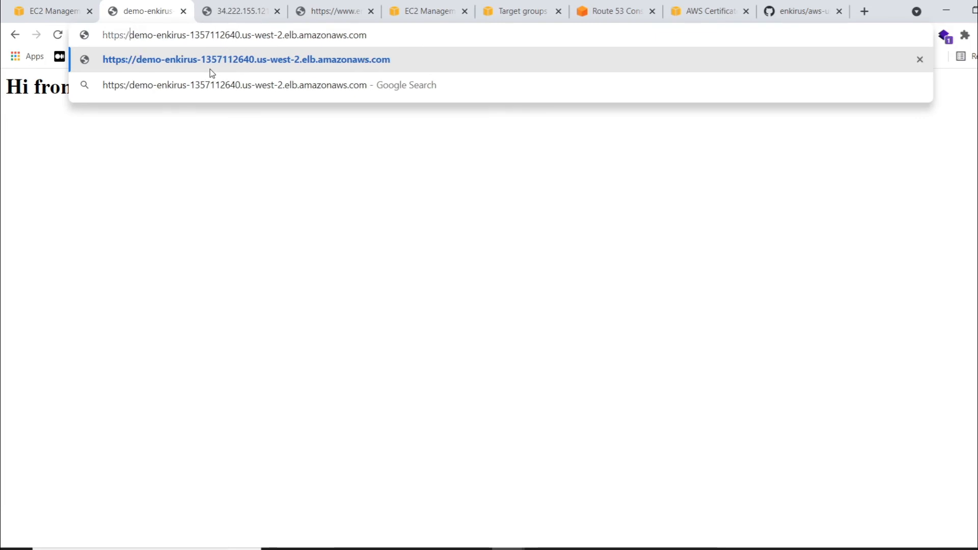
{"action": "key", "text": "Return"}
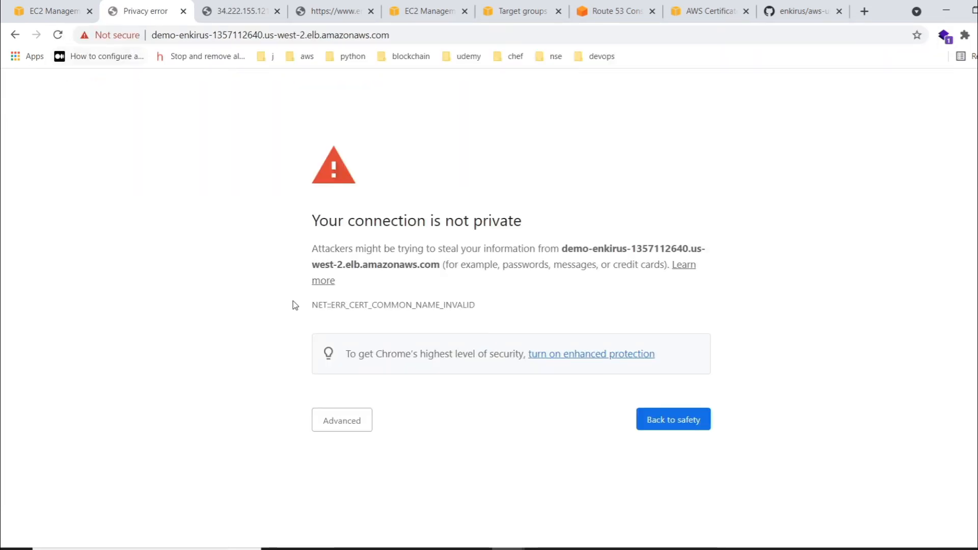
{"action": "left_click", "coordinate": [350, 423]}
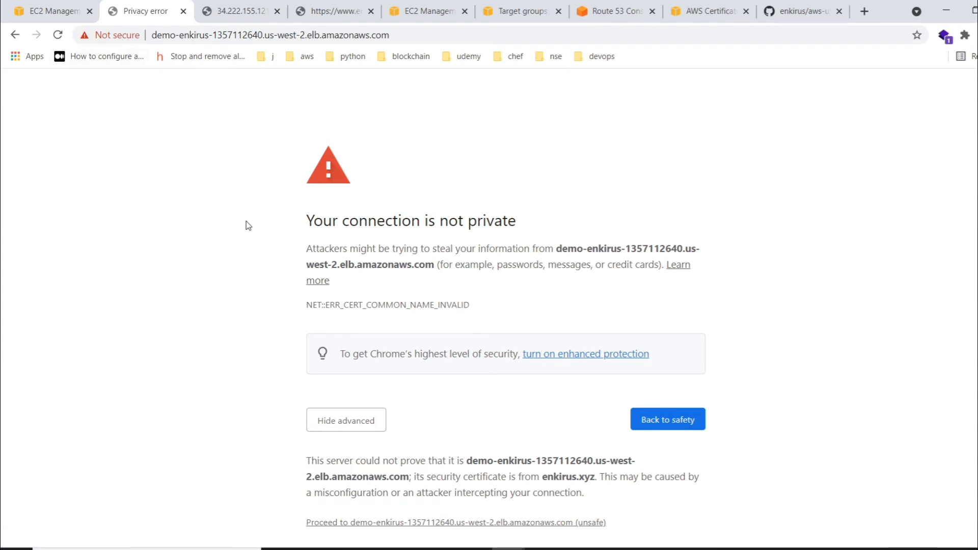
{"action": "left_click", "coordinate": [430, 523]}
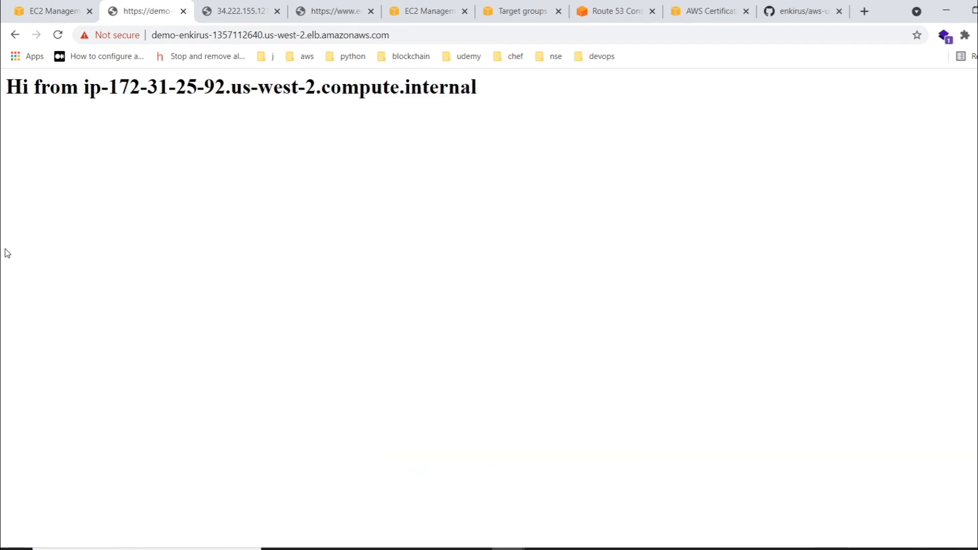
- Inspect the certificate served on the load balancer's HTTPS page, close its details and reload the page several times
{"action": "left_click", "coordinate": [116, 36]}
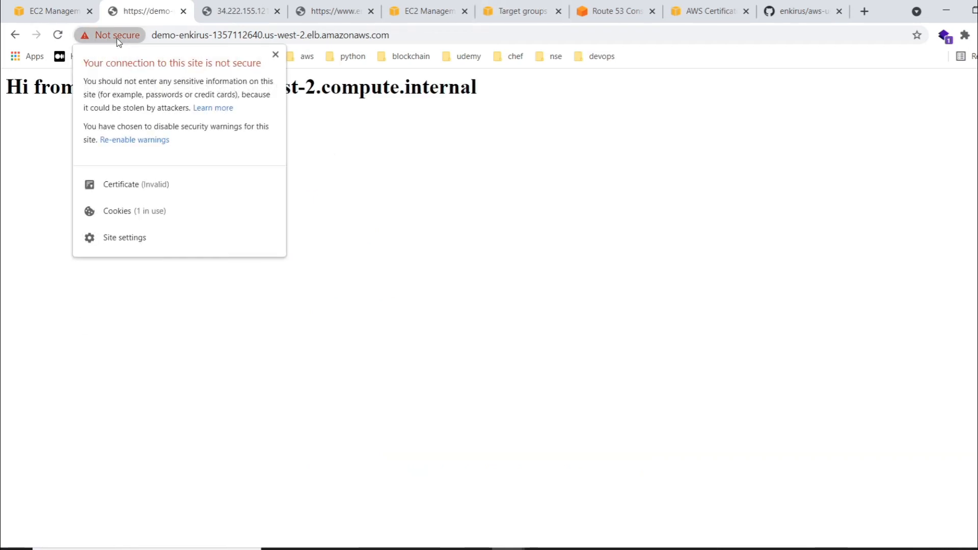
{"action": "left_click", "coordinate": [159, 192]}
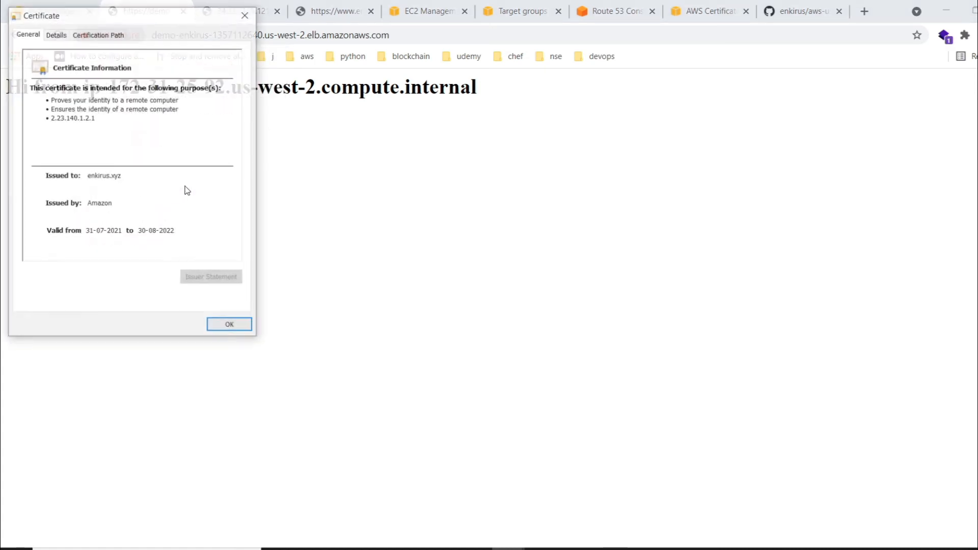
{"action": "left_click", "coordinate": [230, 326]}
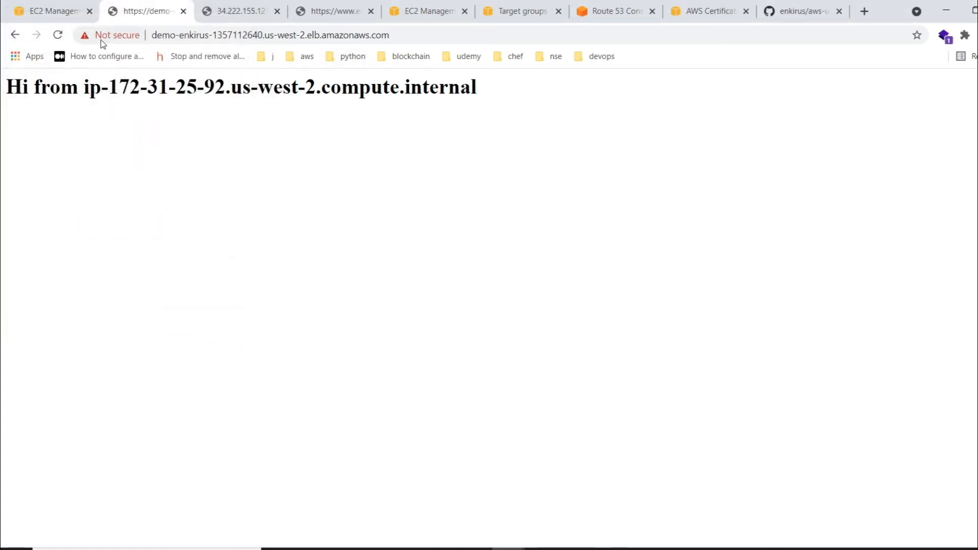
{"action": "left_click", "coordinate": [56, 36]}
{"action": "left_click", "coordinate": [56, 36]}
{"action": "left_click", "coordinate": [56, 36]}
- Request the /app1 path on the load balancer's HTTPS address and reload it several times to test the routing
{"action": "left_click", "coordinate": [399, 35]}
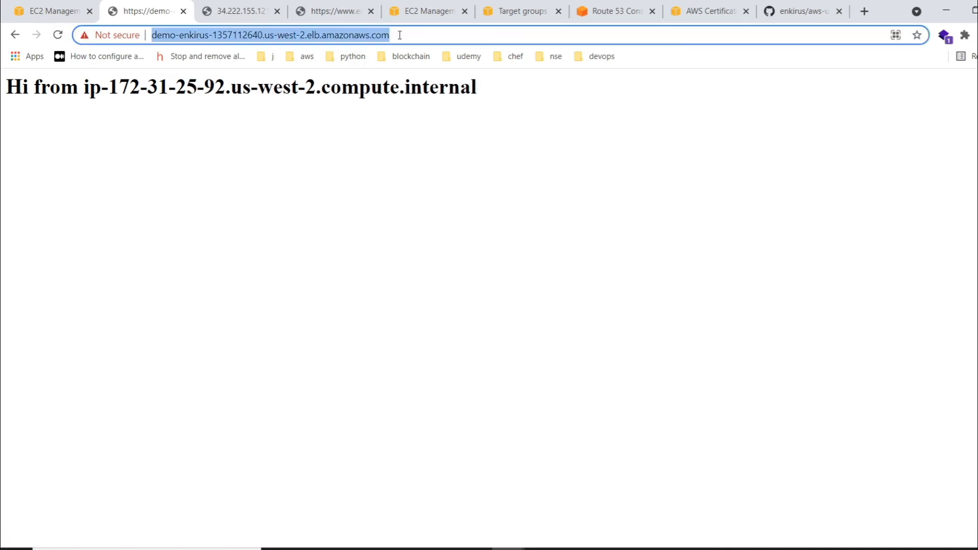
{"action": "key", "text": "End"}
{"action": "type", "text": "/app1"}
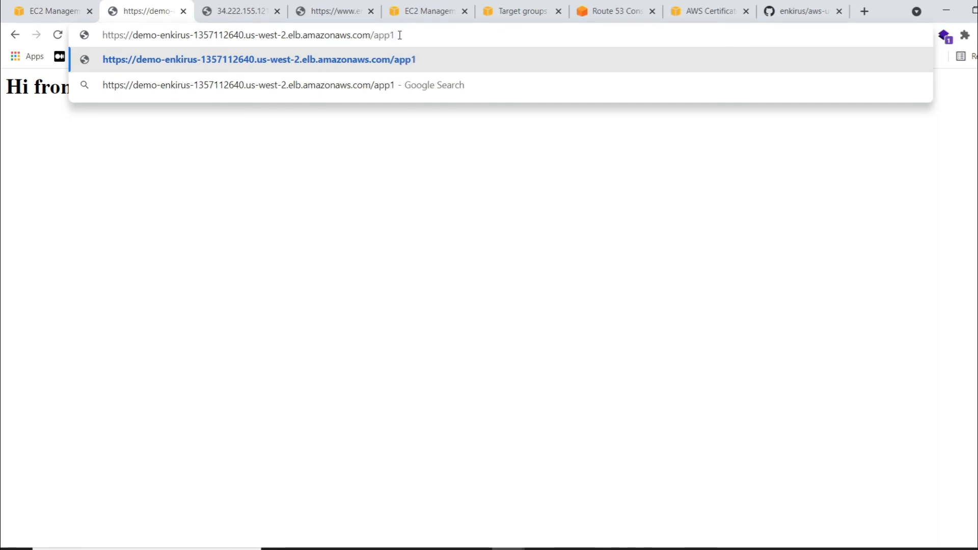
{"action": "key", "text": "Return"}
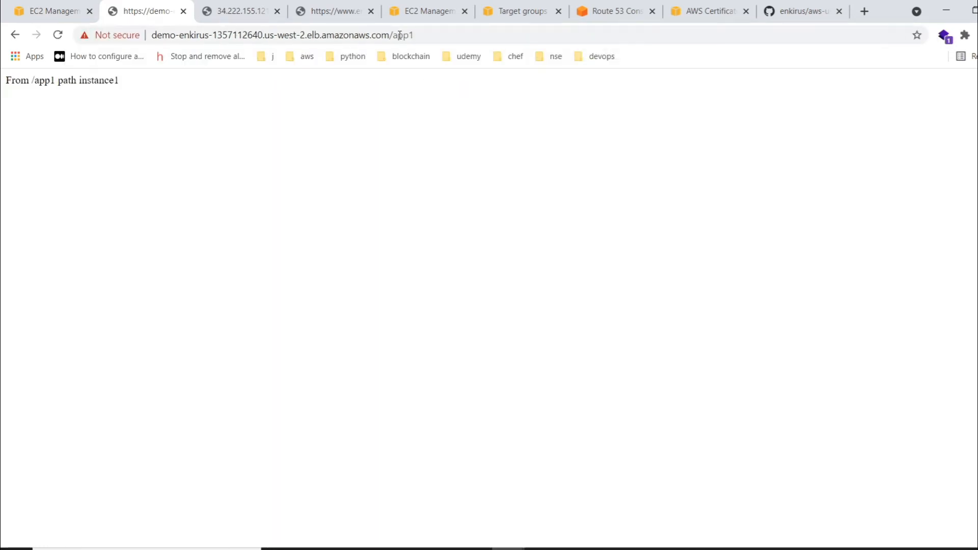
{"action": "left_click", "coordinate": [57, 36]}
{"action": "left_click", "coordinate": [58, 37]}
{"action": "left_click", "coordinate": [59, 37]}
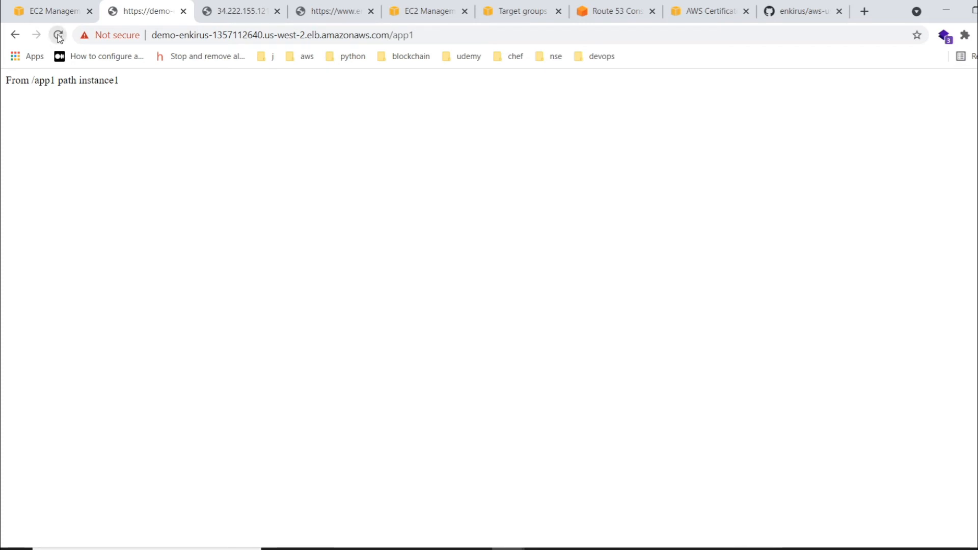
- Request the /app3 path on the load balancer's HTTPS address and reload it to test the routing
{"action": "left_click", "coordinate": [435, 35]}
{"action": "left_click", "coordinate": [435, 36]}
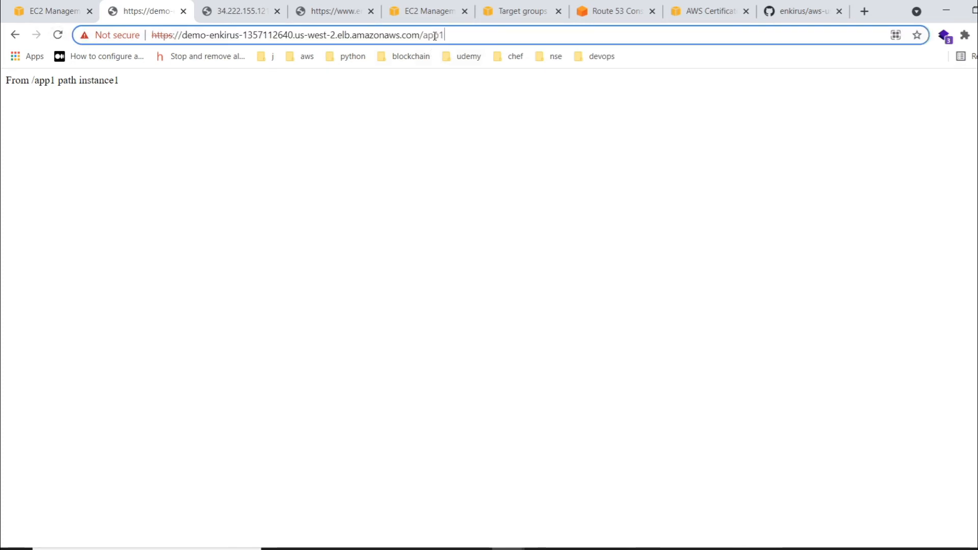
{"action": "key", "text": "BackSpace"}
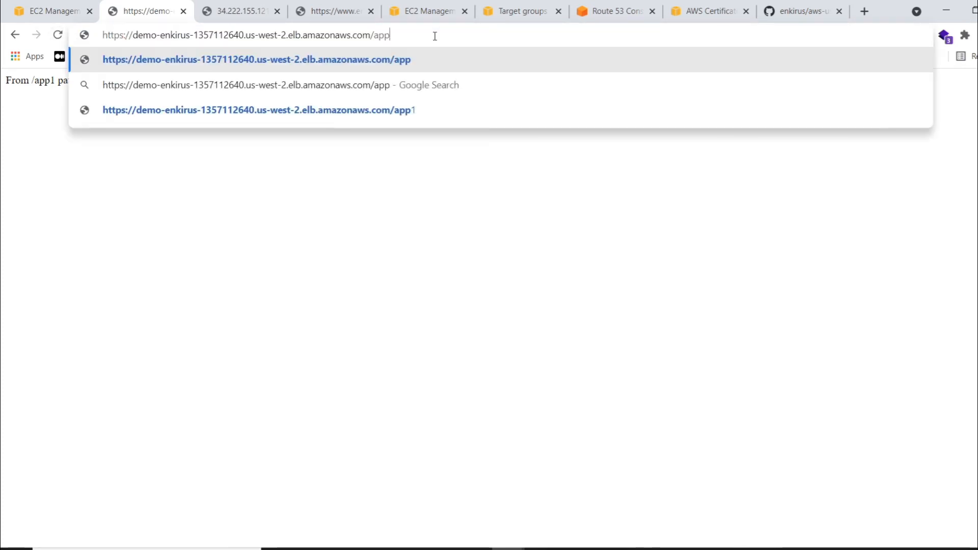
{"action": "type", "text": "3"}
{"action": "key", "text": "Return"}
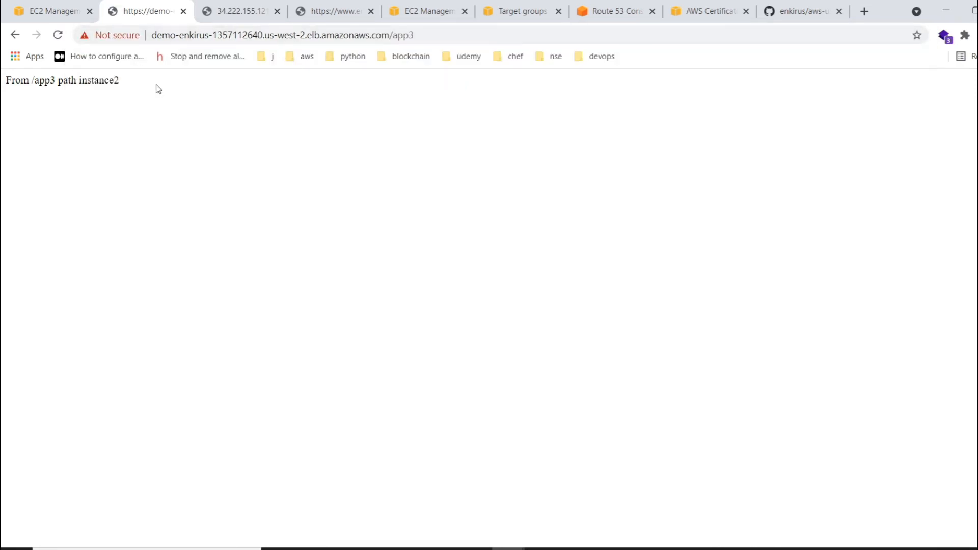
{"action": "left_click", "coordinate": [57, 35]}
- Request the /app2 path on the load balancer's HTTPS address to test a path without its own rule
{"action": "left_click", "coordinate": [465, 37]}
{"action": "left_click", "coordinate": [465, 37]}
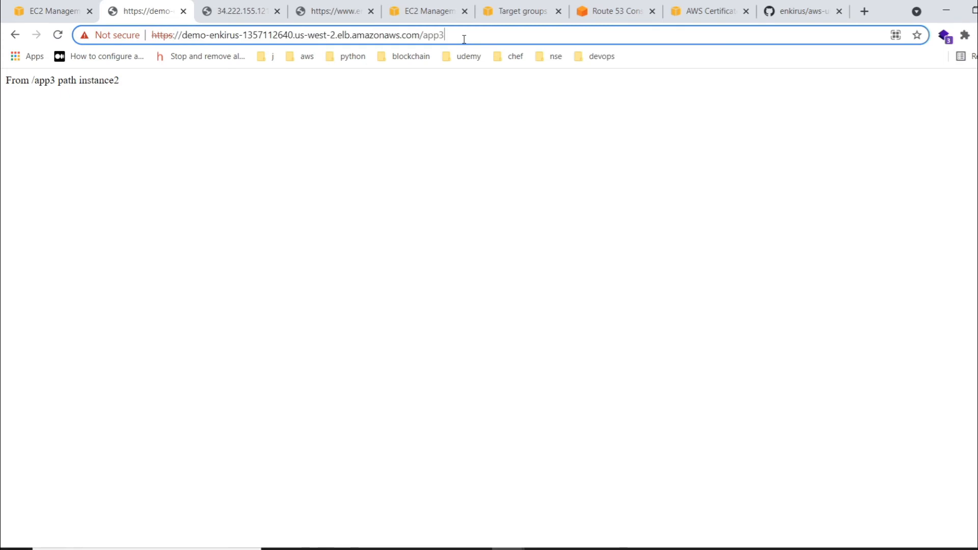
{"action": "key", "text": "BackSpace"}
{"action": "type", "text": "2"}
{"action": "key", "text": "Return"}
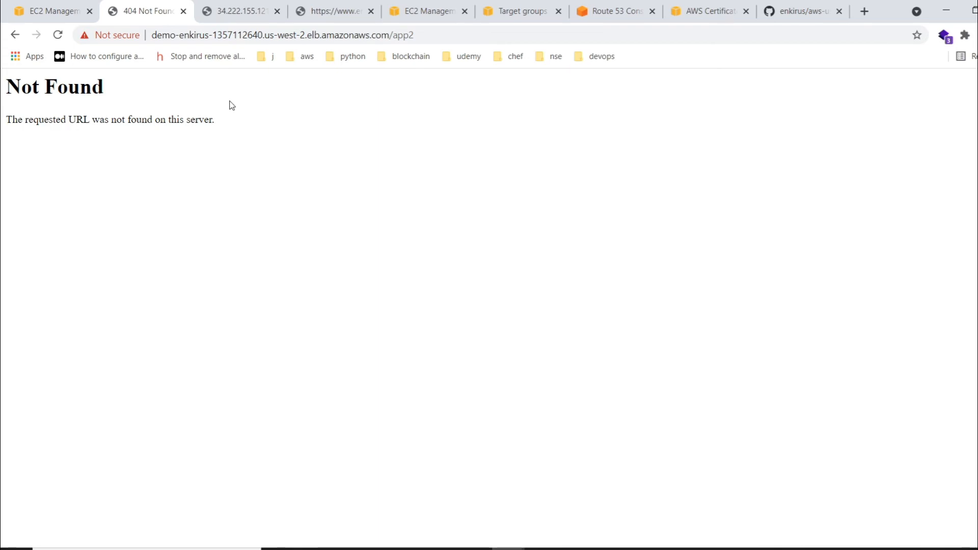
- Go back to the demo-enkirus load balancer's listeners and open the rules of the HTTPS:443 listener
{"action": "left_click", "coordinate": [51, 11]}
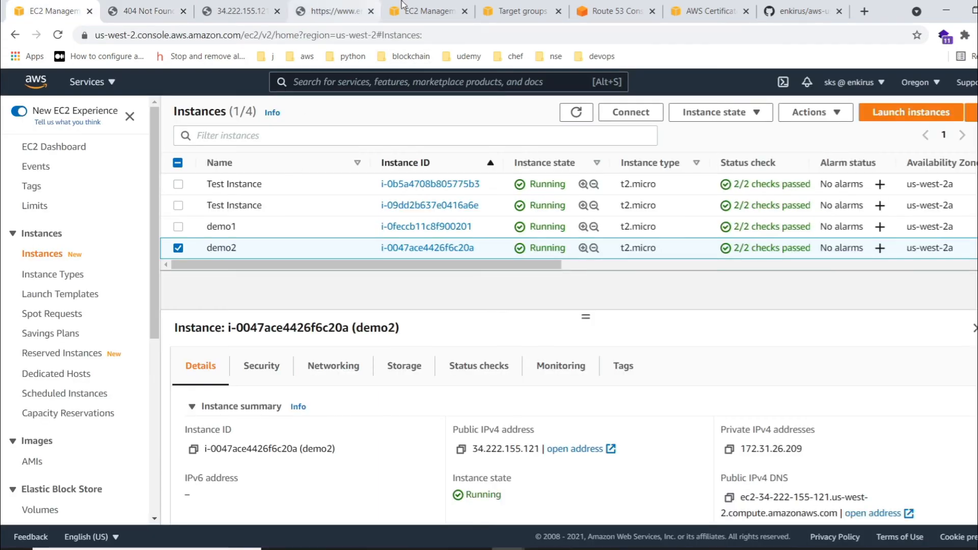
{"action": "left_click", "coordinate": [433, 10]}
{"action": "left_click", "coordinate": [257, 331]}
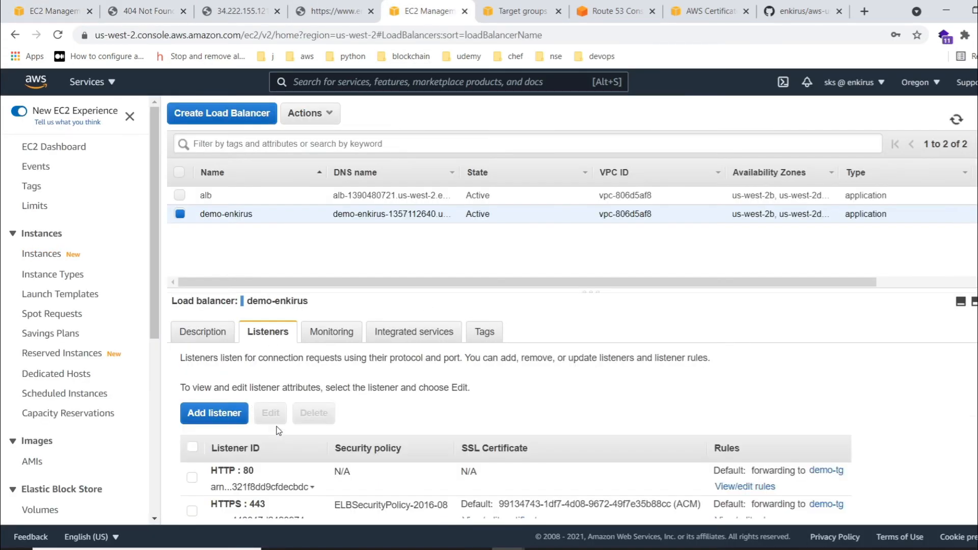
{"action": "scroll", "coordinate": [717, 428], "scroll_direction": "down", "scroll_amount": 1}
{"action": "left_click", "coordinate": [744, 507]}
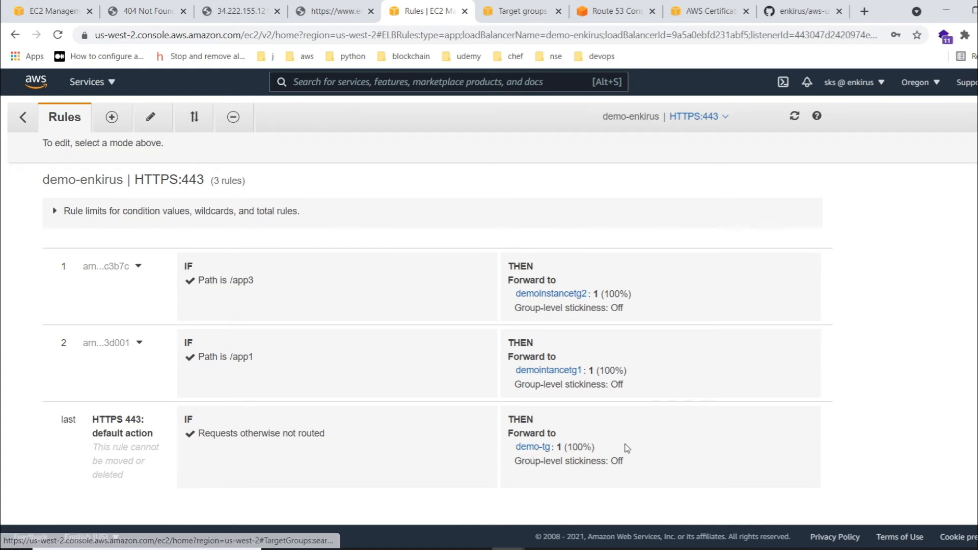
- Examine the default action's demo-tg target group by selecting only it in the target groups list
{"action": "left_click", "coordinate": [533, 447]}
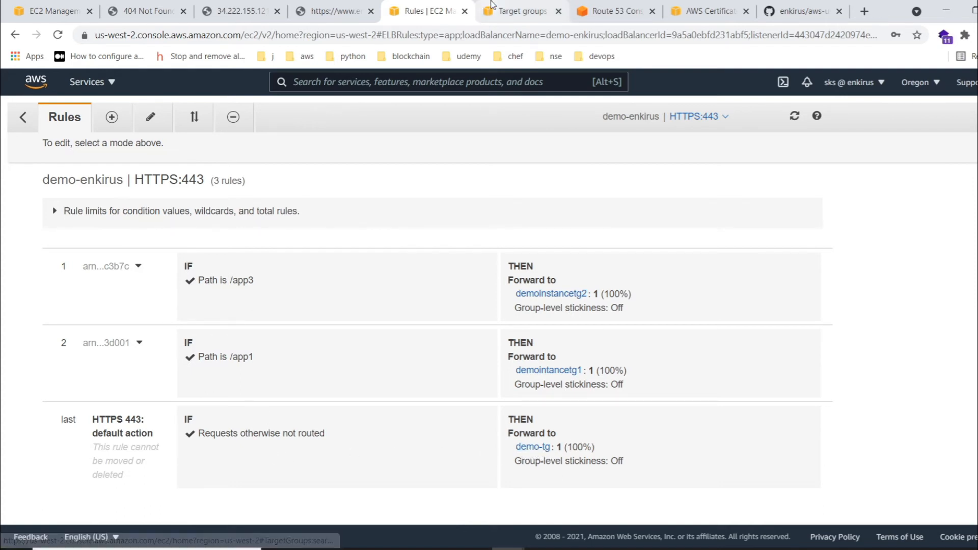
{"action": "left_click", "coordinate": [205, 248]}
{"action": "left_click", "coordinate": [205, 302]}
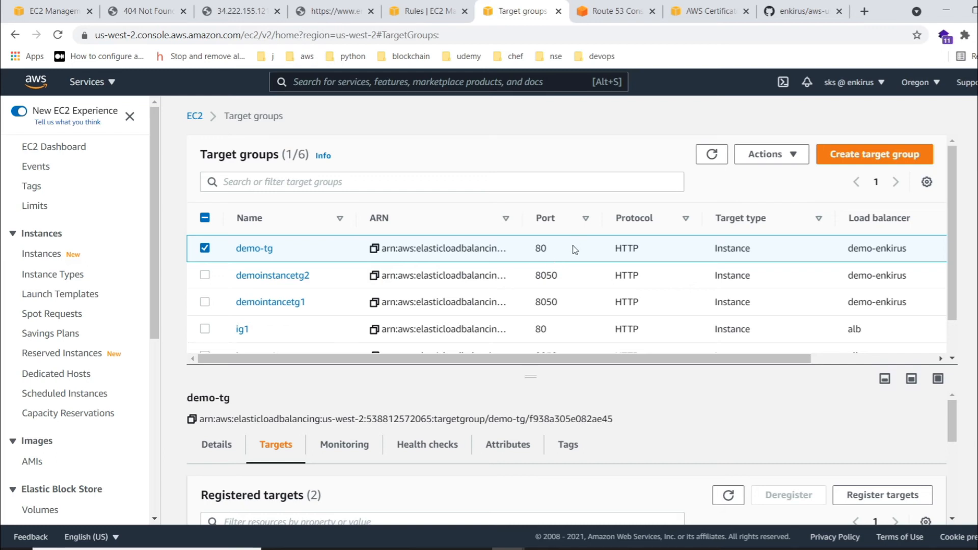
- Start a new record in the Route 53 hosted zone enkirus.xyz and name it demotest
{"action": "left_click", "coordinate": [157, 7]}
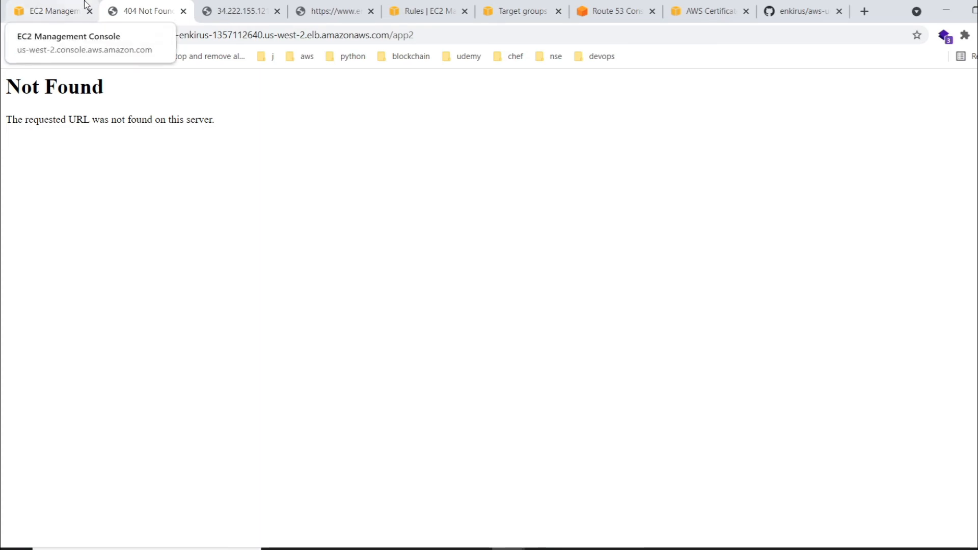
{"action": "left_click", "coordinate": [602, 8]}
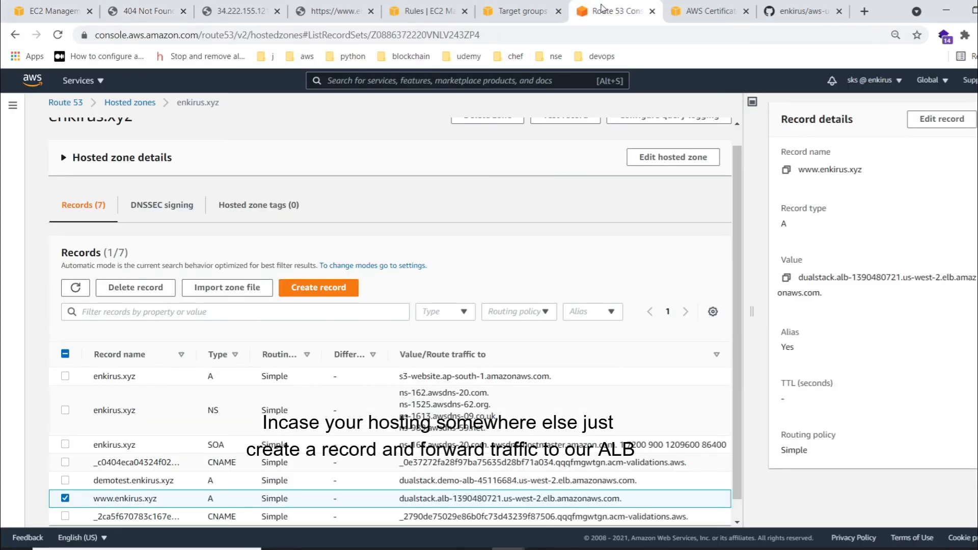
{"action": "left_click", "coordinate": [309, 289]}
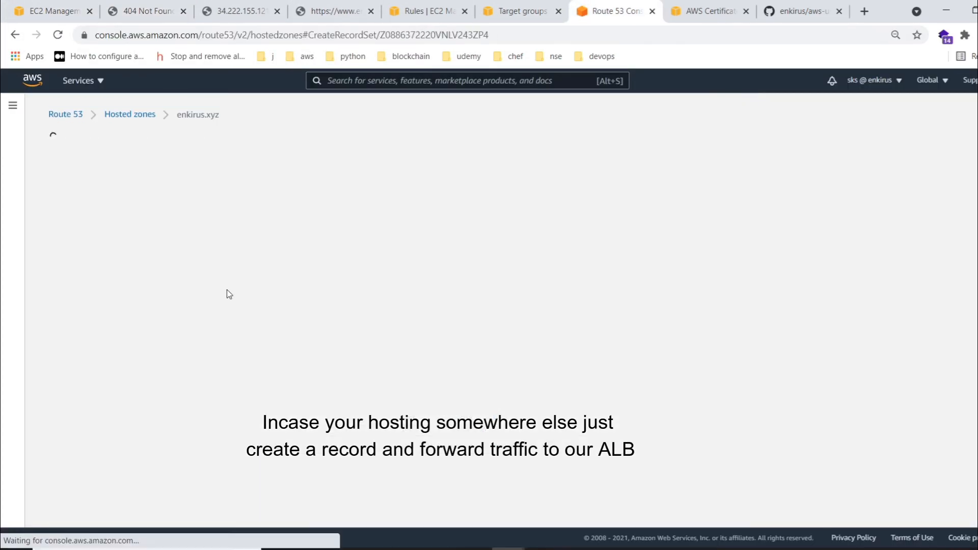
{"action": "left_click", "coordinate": [97, 233]}
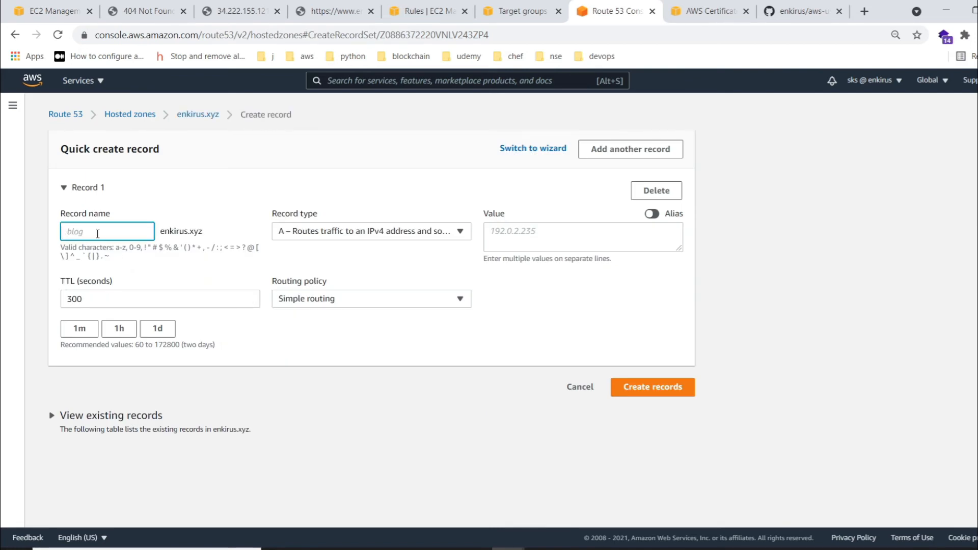
{"action": "type", "text": "demotest"}
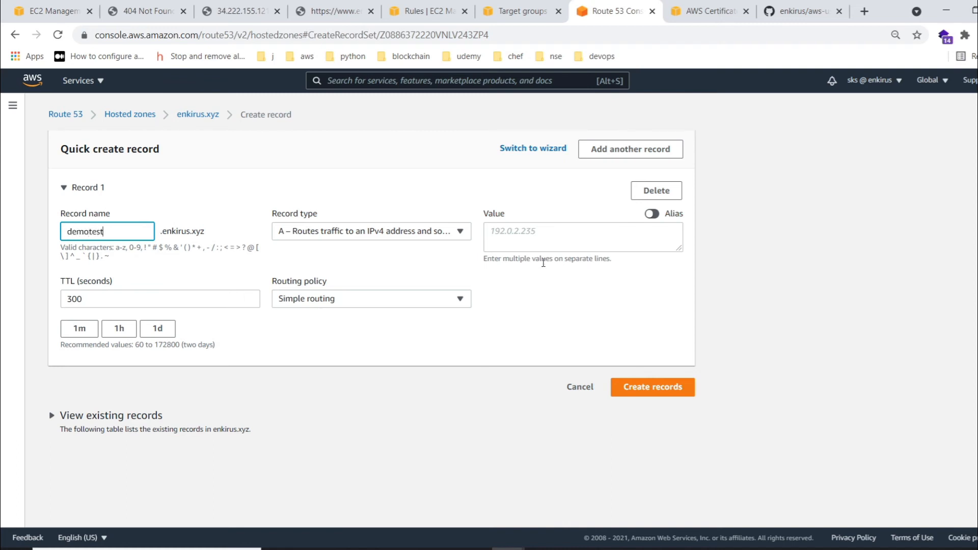
{"action": "left_click", "coordinate": [657, 214]}
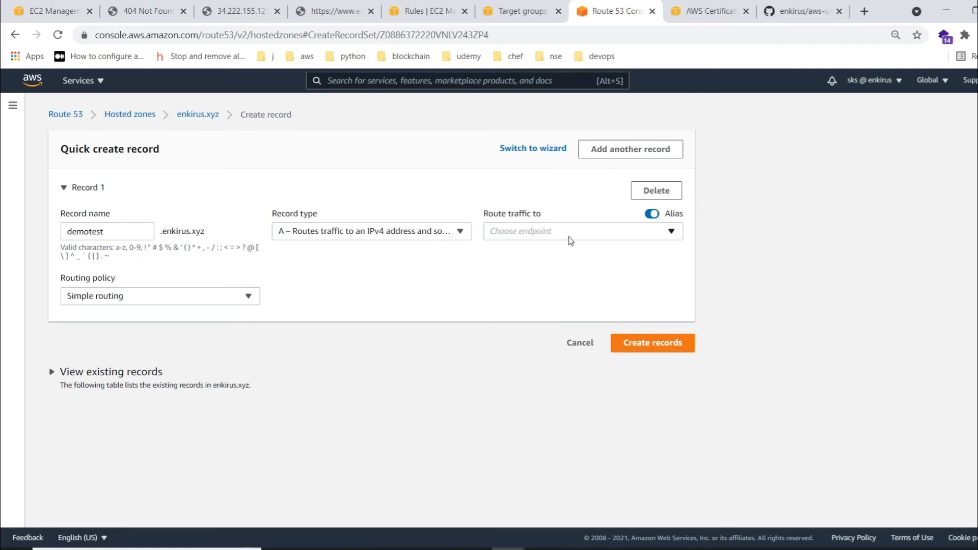
{"action": "left_click", "coordinate": [563, 232]}
{"action": "left_click", "coordinate": [576, 338]}
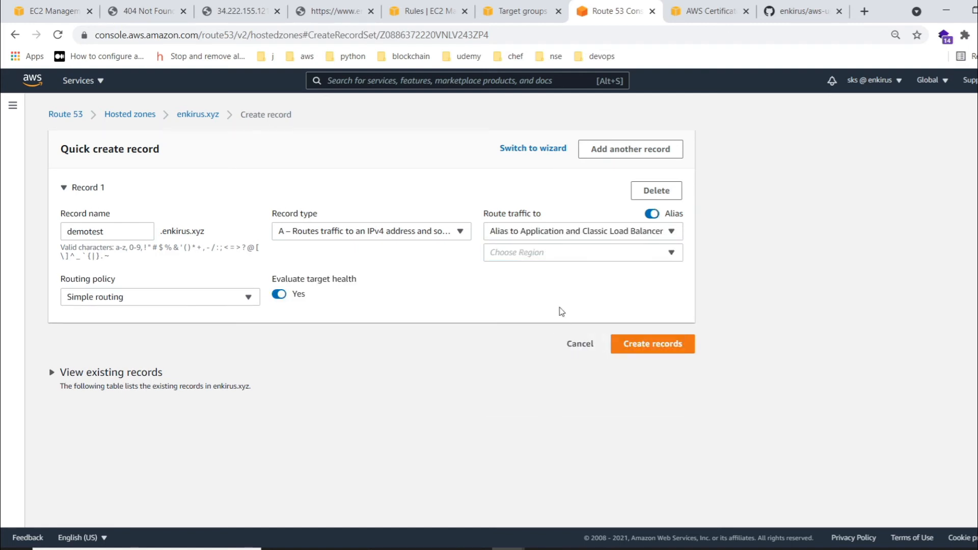
{"action": "left_click", "coordinate": [649, 214]}
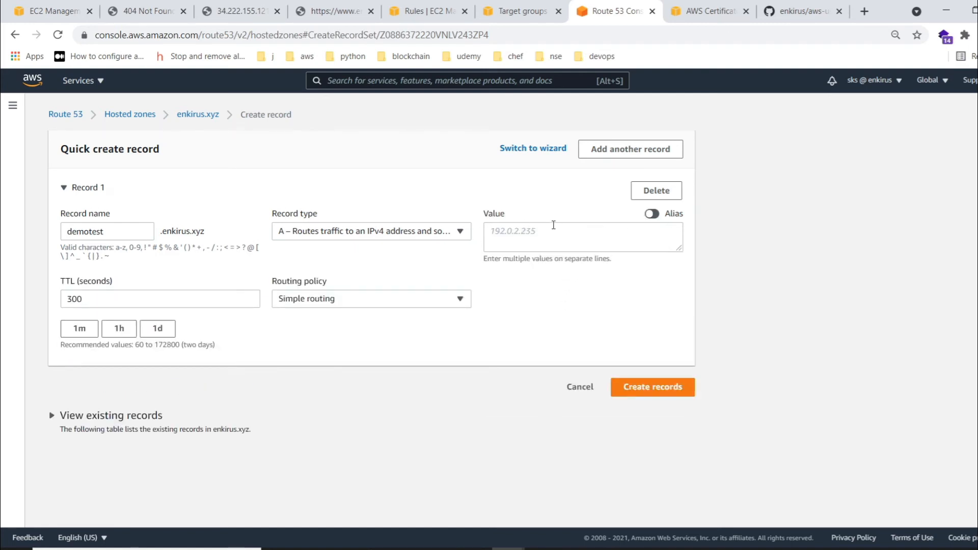
- Make the record an alias to Application and Classic Load Balancer in US West (Oregon) [us-west-2], routing traffic to the demo-enkirus load balancer
{"action": "left_click", "coordinate": [652, 214]}
{"action": "left_click", "coordinate": [561, 234]}
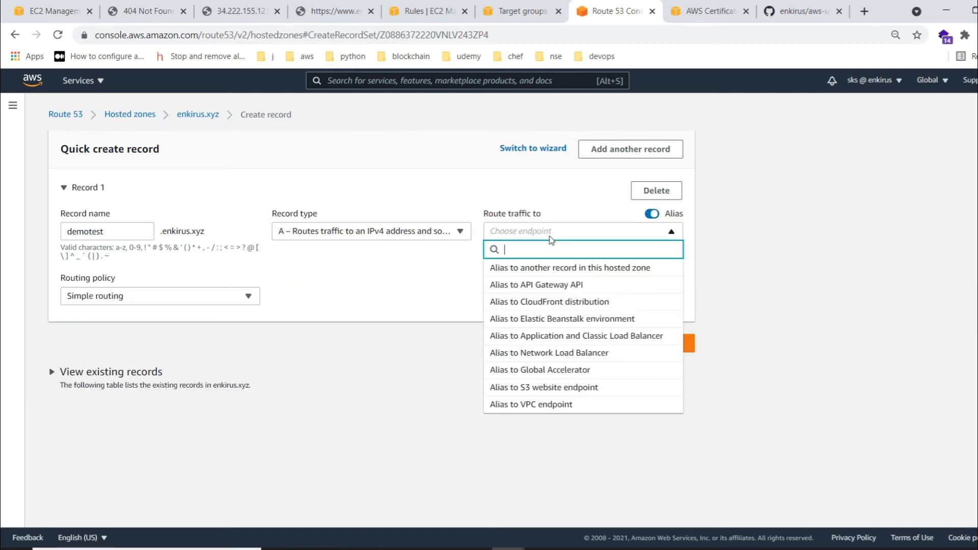
{"action": "left_click", "coordinate": [576, 336]}
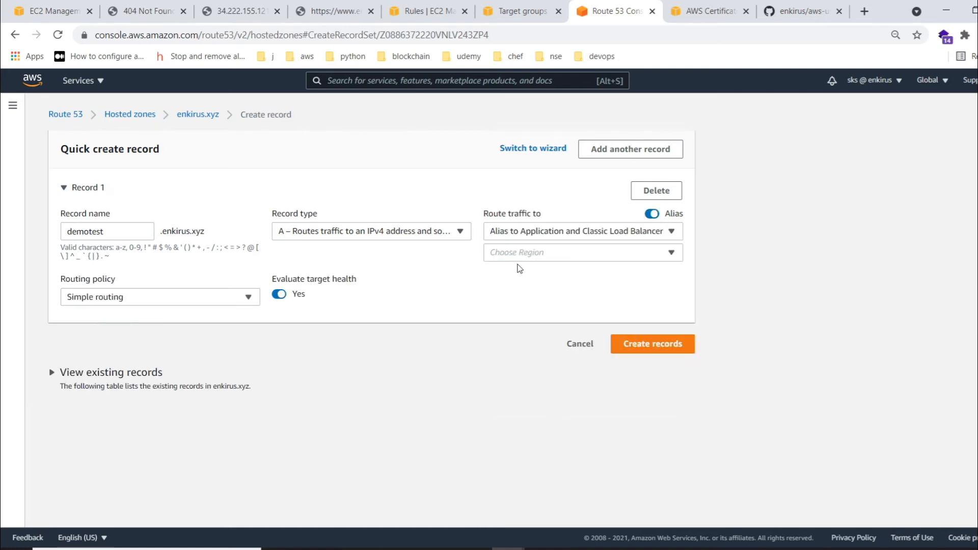
{"action": "left_click", "coordinate": [524, 253]}
{"action": "scroll", "coordinate": [552, 443], "scroll_direction": "down", "scroll_amount": 4}
{"action": "left_click", "coordinate": [543, 453]}
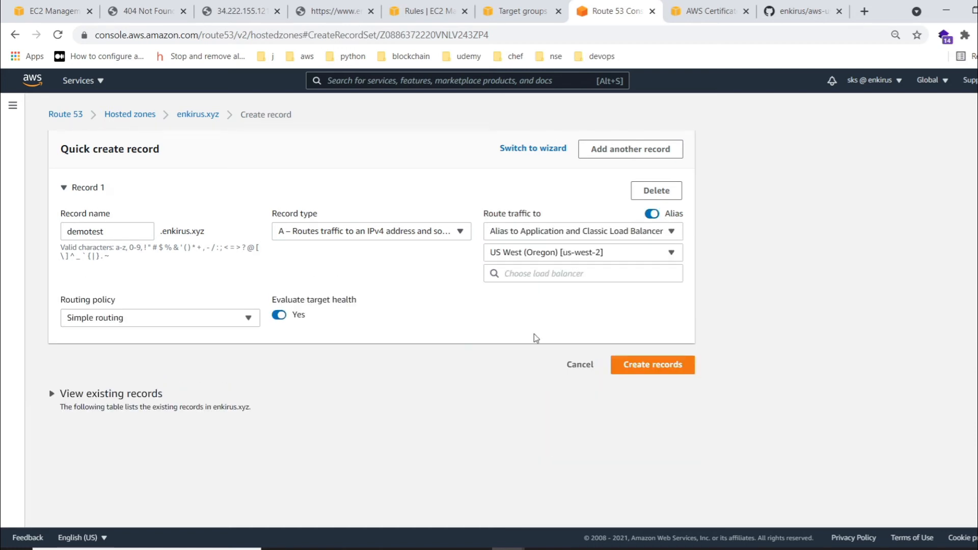
{"action": "left_click", "coordinate": [561, 273]}
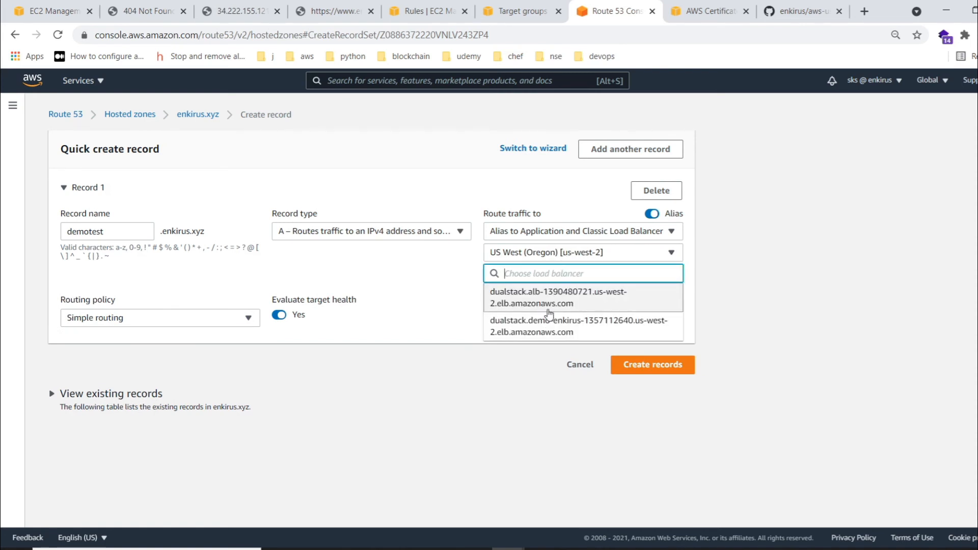
{"action": "left_click", "coordinate": [583, 333]}
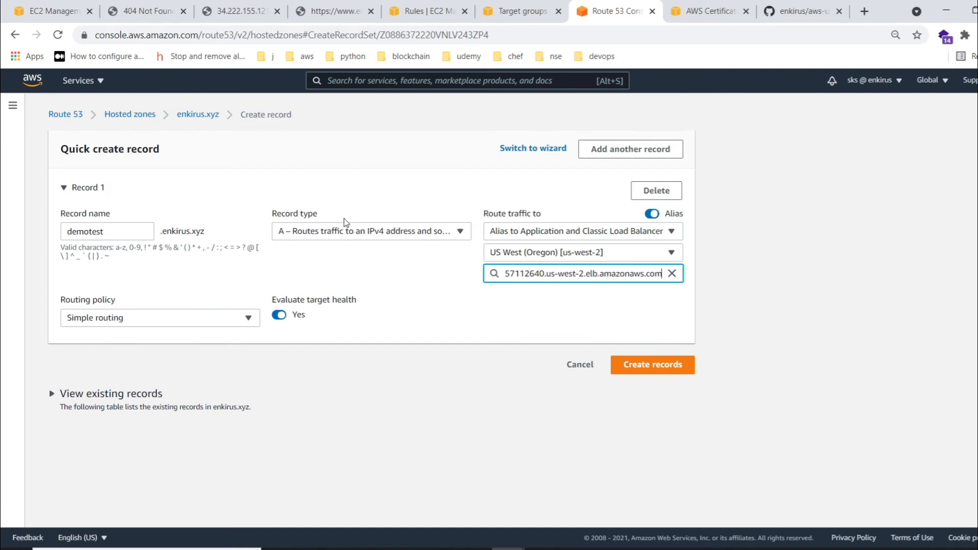
{"action": "left_click", "coordinate": [10, 107]}
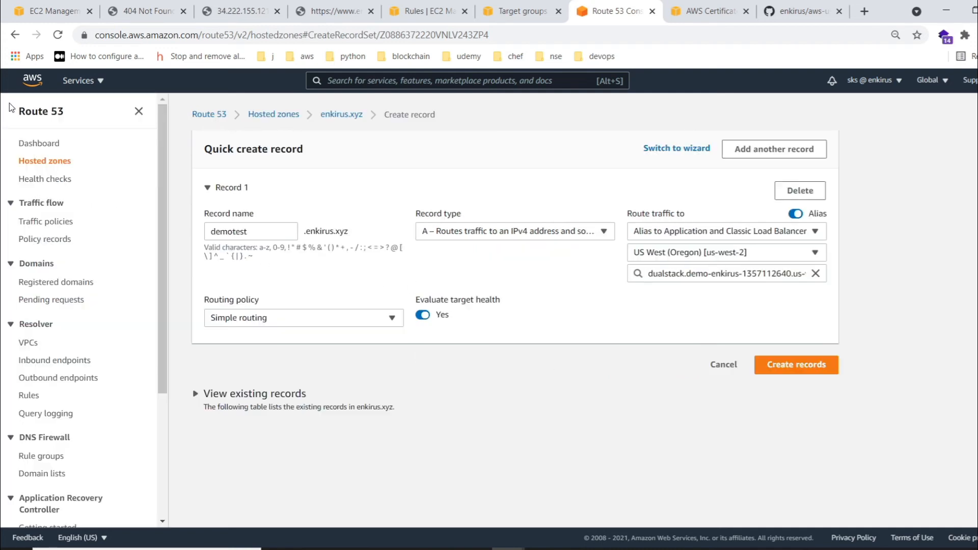
{"action": "scroll", "coordinate": [33, 421], "scroll_direction": "down", "scroll_amount": 5}
{"action": "scroll", "coordinate": [84, 288], "scroll_direction": "up", "scroll_amount": 4}
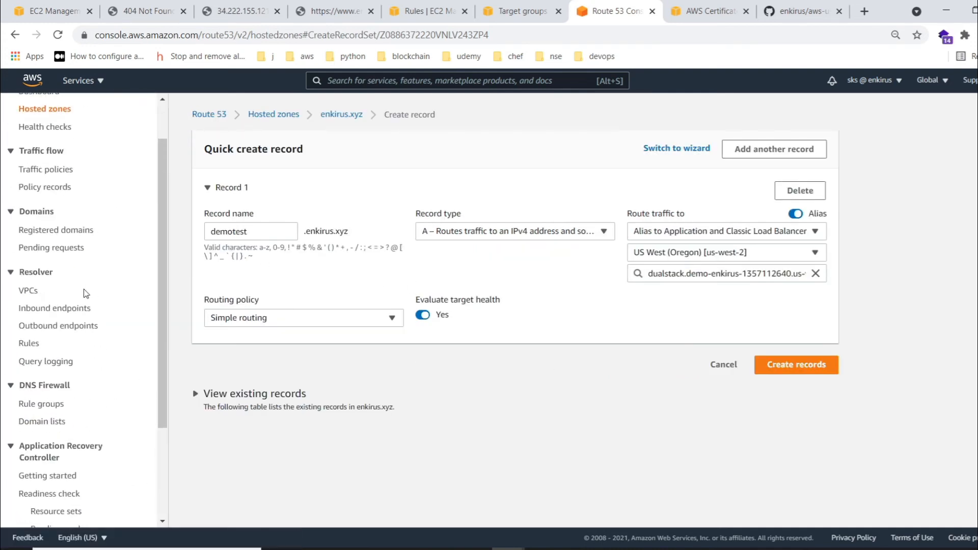
{"action": "scroll", "coordinate": [84, 289], "scroll_direction": "up", "scroll_amount": 1}
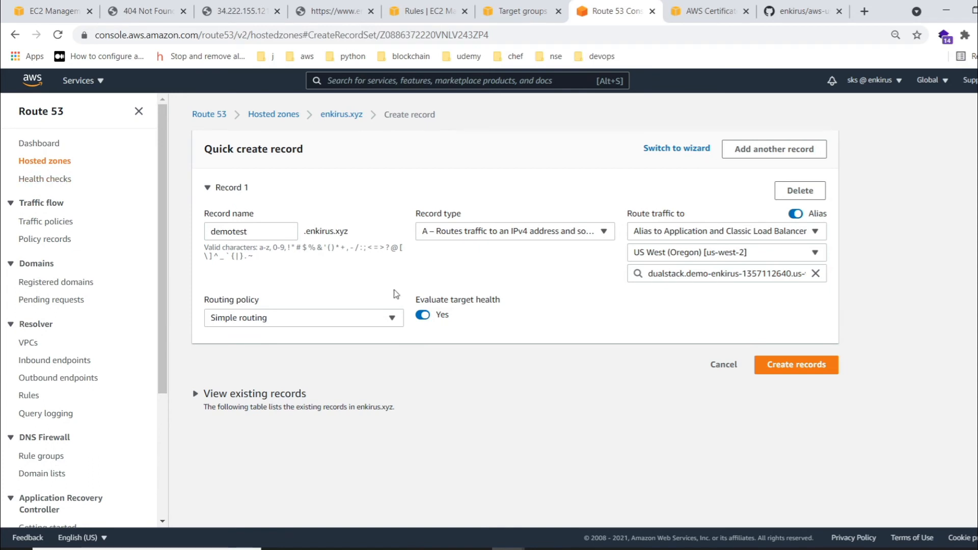
- Try to create the alias record as demotest, and create it under the name demoaws instead
{"action": "left_click", "coordinate": [807, 356]}
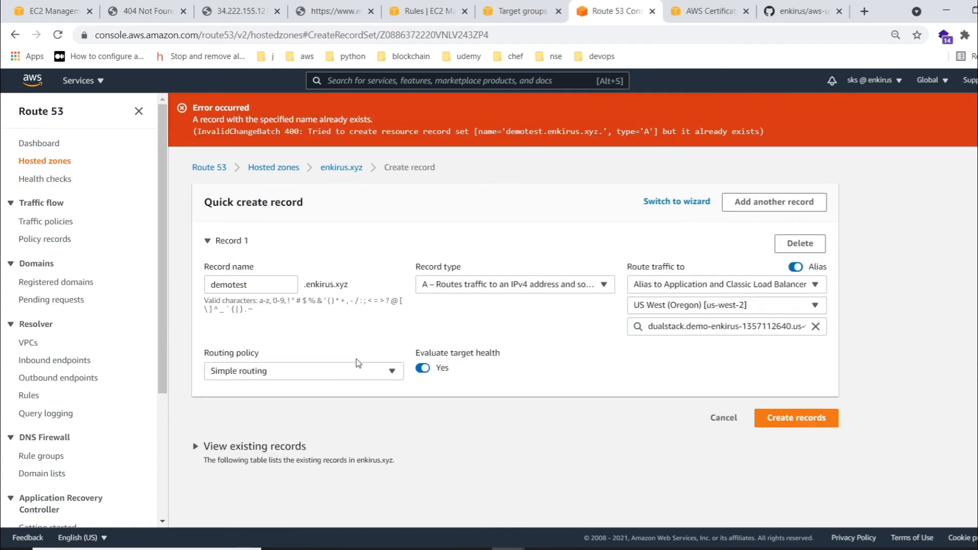
{"action": "left_click", "coordinate": [249, 284]}
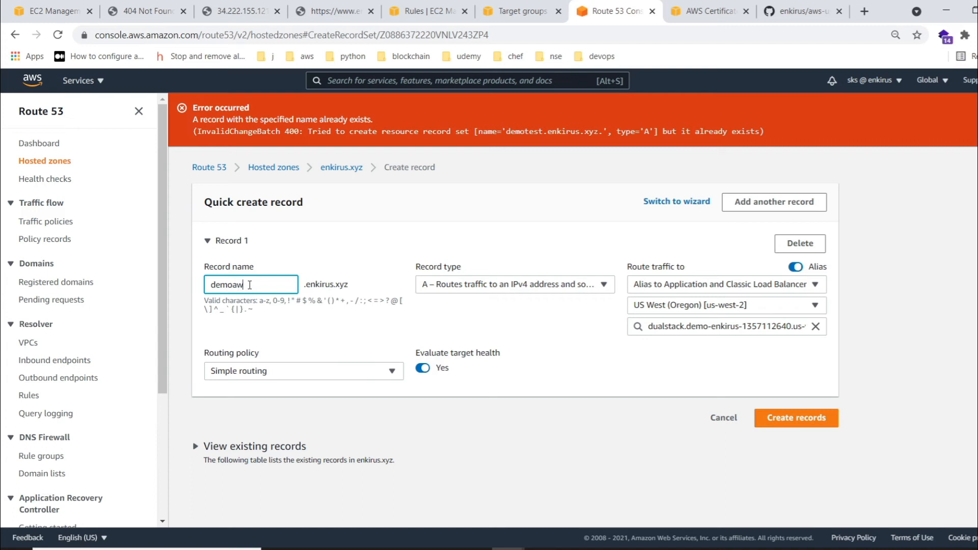
{"action": "left_click", "coordinate": [798, 417]}
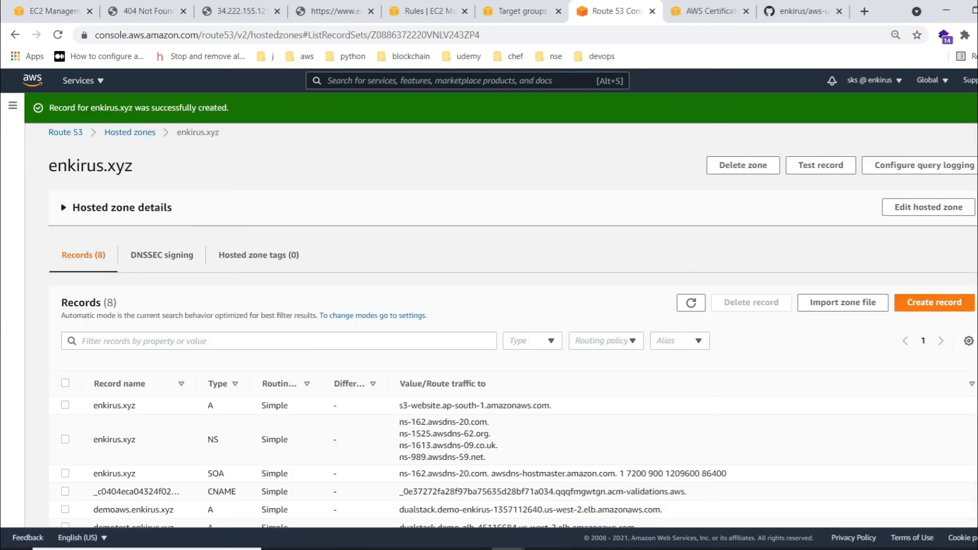
- Select the demoaws.enkirus.xyz record in the hosted zone and open its name as a web address in a new tab
{"action": "scroll", "coordinate": [137, 418], "scroll_direction": "down", "scroll_amount": 2}
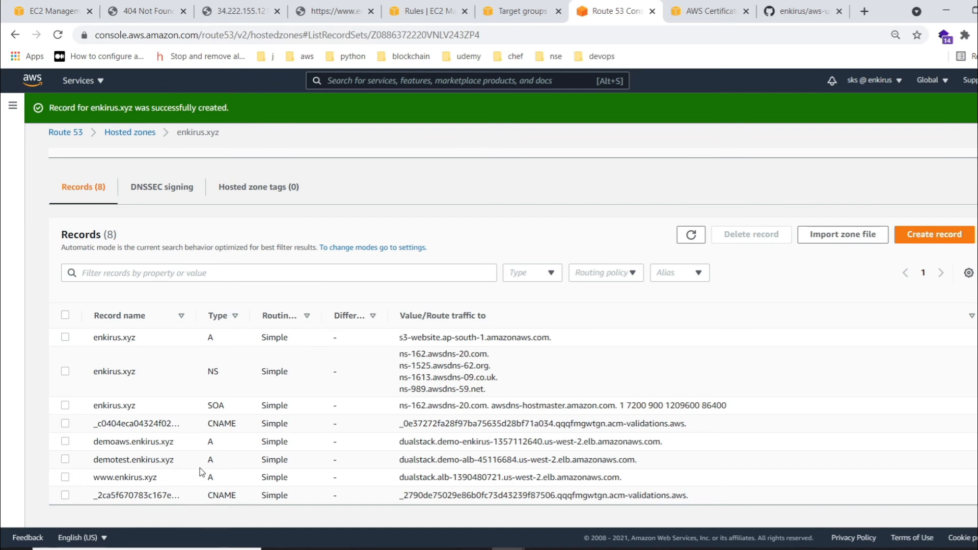
{"action": "left_click", "coordinate": [67, 440]}
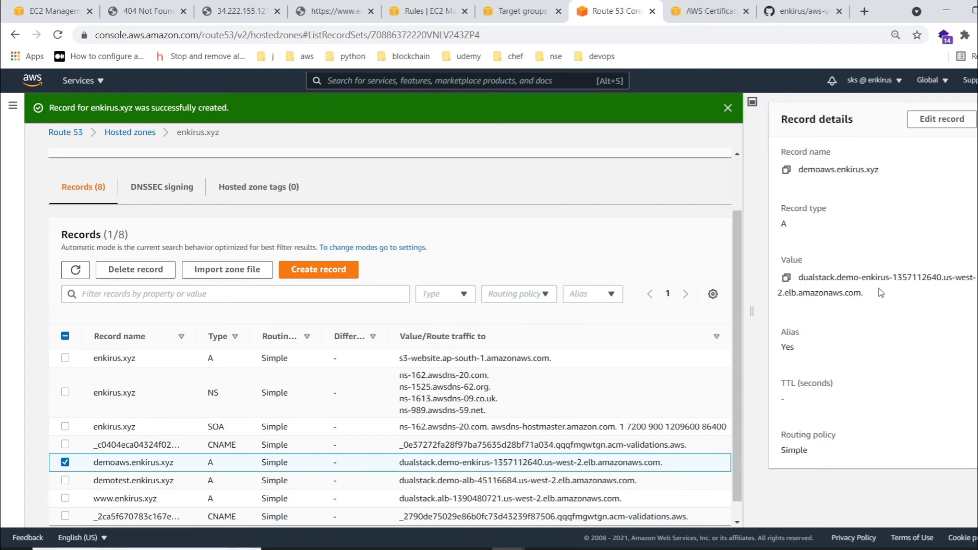
{"action": "left_click_drag", "start_coordinate": [173, 462], "coordinate": [94, 462]}
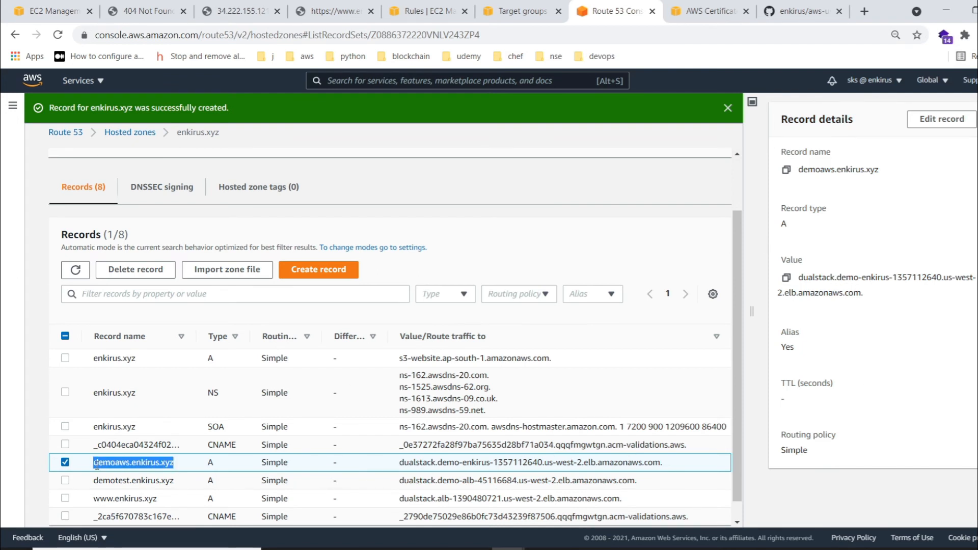
{"action": "right_click", "coordinate": [95, 464]}
{"action": "left_click", "coordinate": [190, 395]}
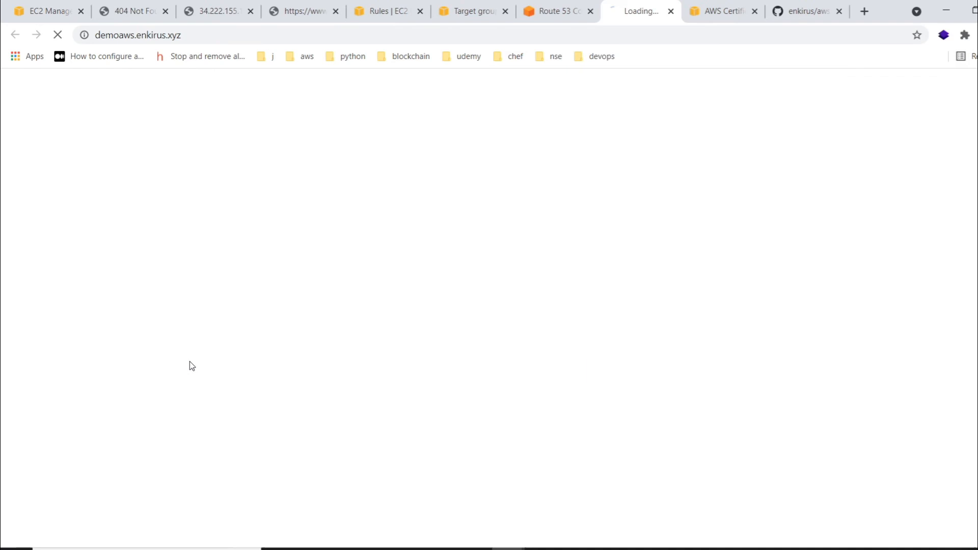
- Reload the demoaws.enkirus.xyz page several times to check which instances answer
{"action": "left_click", "coordinate": [252, 37]}
{"action": "left_click", "coordinate": [57, 35]}
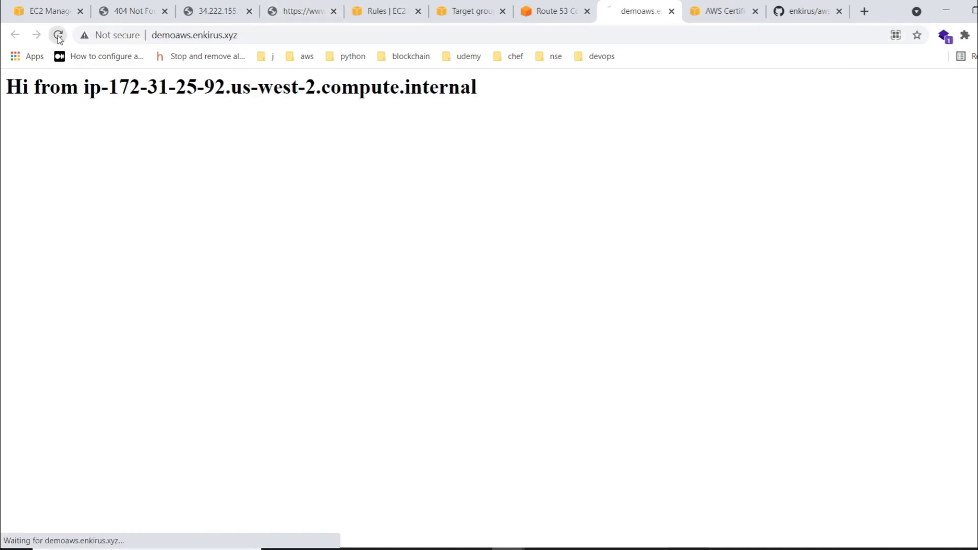
{"action": "left_click", "coordinate": [57, 35]}
{"action": "left_click", "coordinate": [57, 35]}
{"action": "left_click", "coordinate": [57, 35]}
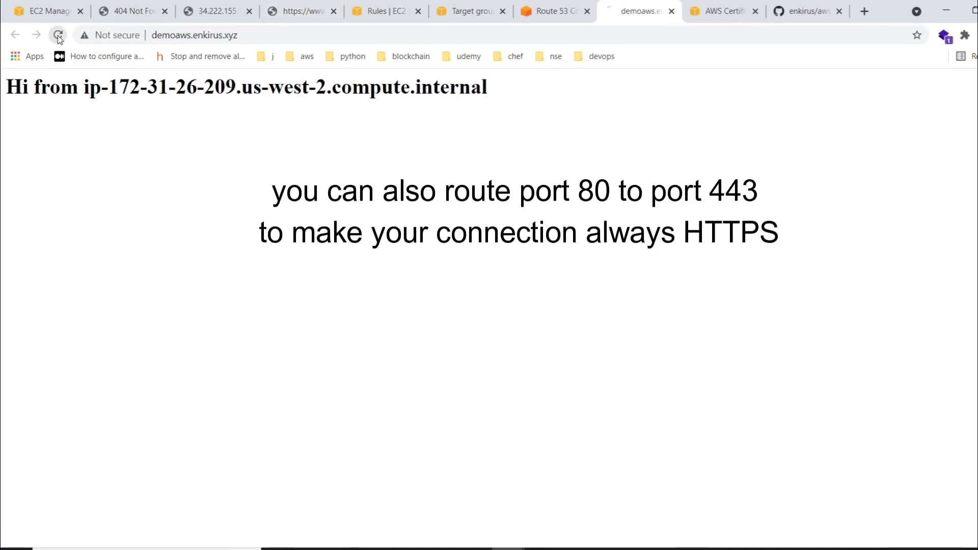
{"action": "left_click", "coordinate": [57, 35]}
{"action": "left_click", "coordinate": [57, 35]}
- Load the /app1 path of demoaws.enkirus.xyz over HTTPS
{"action": "left_click", "coordinate": [244, 39]}
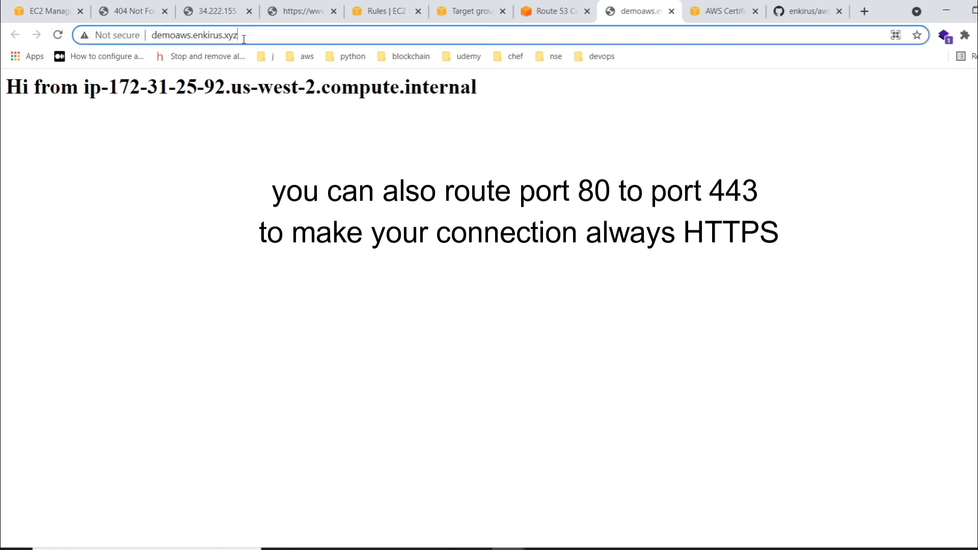
{"action": "left_click", "coordinate": [244, 39]}
{"action": "type", "text": "app"}
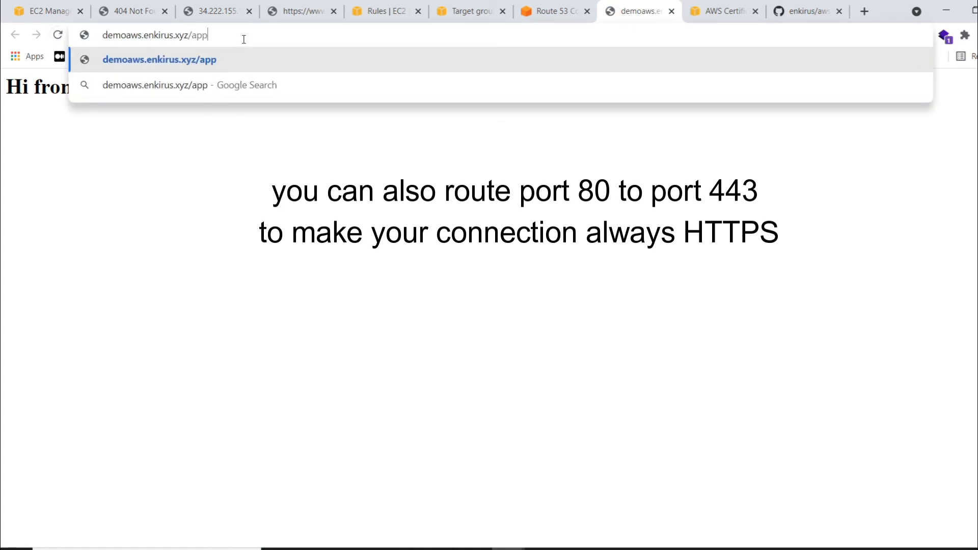
{"action": "type", "text": "1"}
{"action": "key", "text": "Return"}
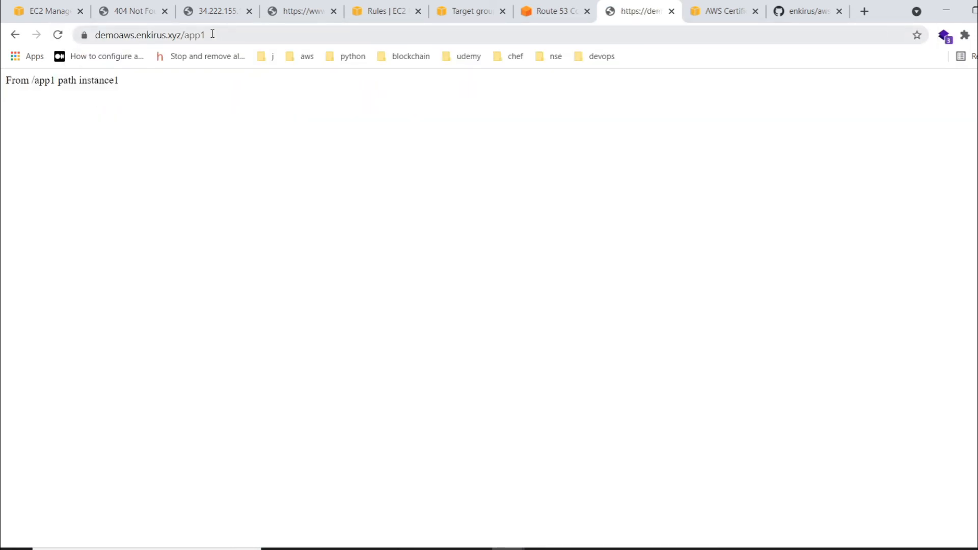
- Load demoaws.enkirus.xyz/app1 over plain HTTP to test the port 80 listener
{"action": "left_click", "coordinate": [117, 34]}
{"action": "left_click", "coordinate": [118, 35]}
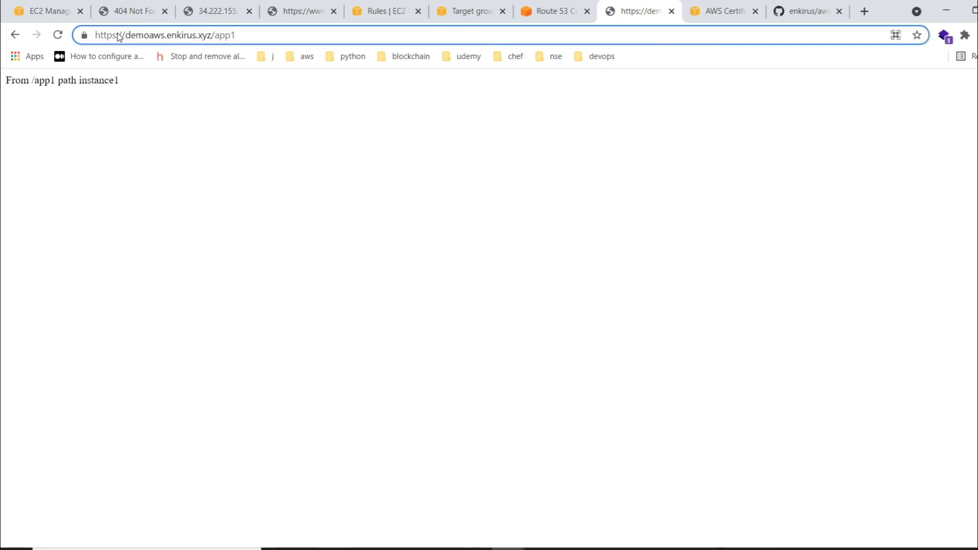
{"action": "key", "text": "BackSpace"}
{"action": "key", "text": "Return"}
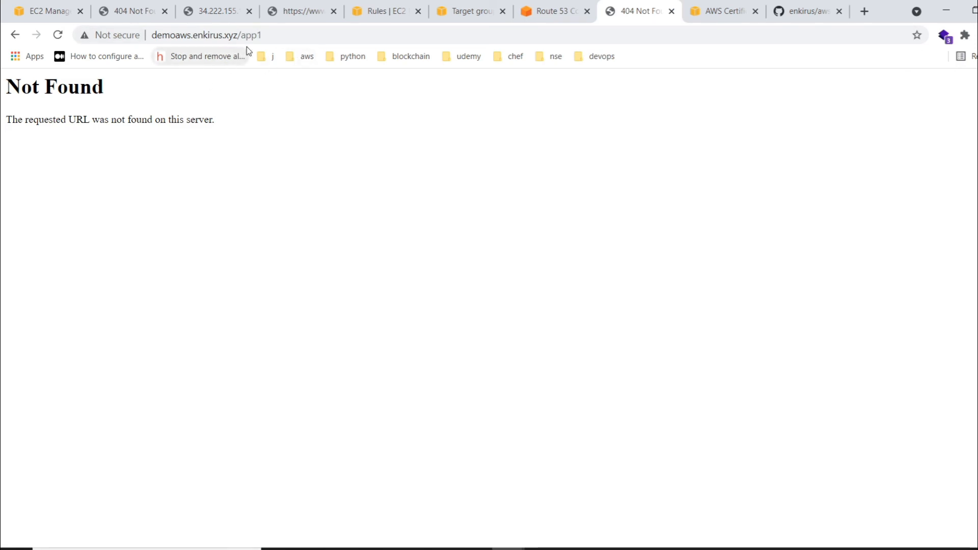
- Review the HTTPS:443 rules of the demo-enkirus load balancer and return to its listeners
{"action": "left_click", "coordinate": [388, 11]}
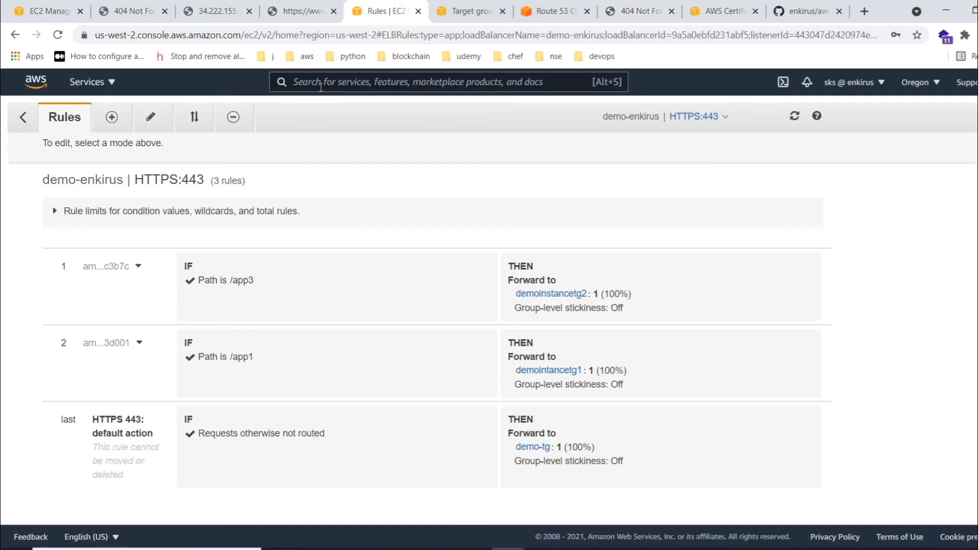
{"action": "left_click", "coordinate": [22, 127]}
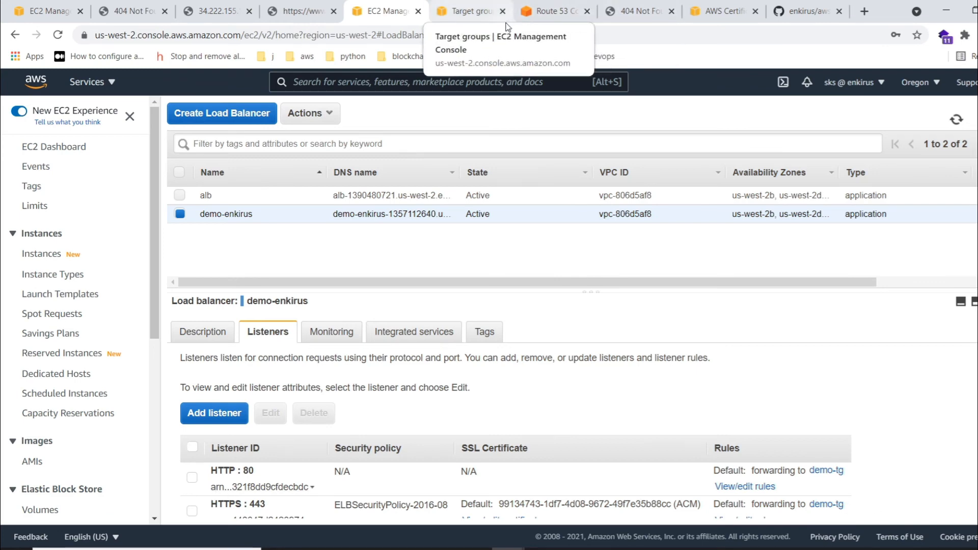
{"action": "left_click", "coordinate": [275, 16]}
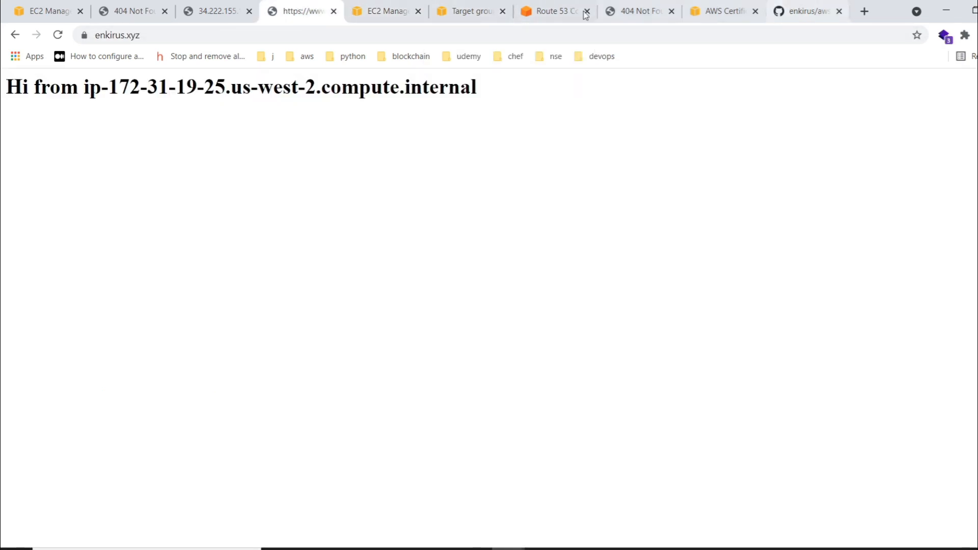
{"action": "left_click", "coordinate": [125, 4]}
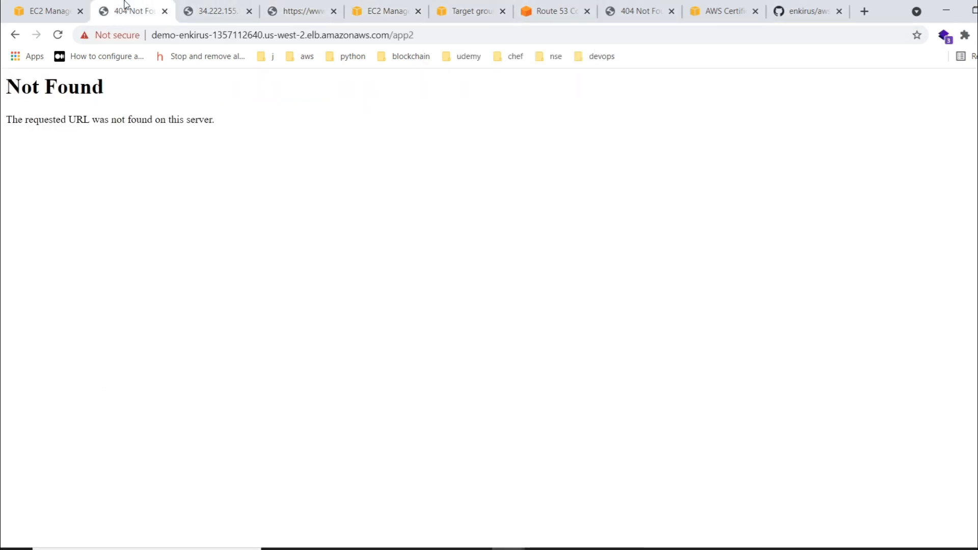
{"action": "left_click", "coordinate": [300, 6]}
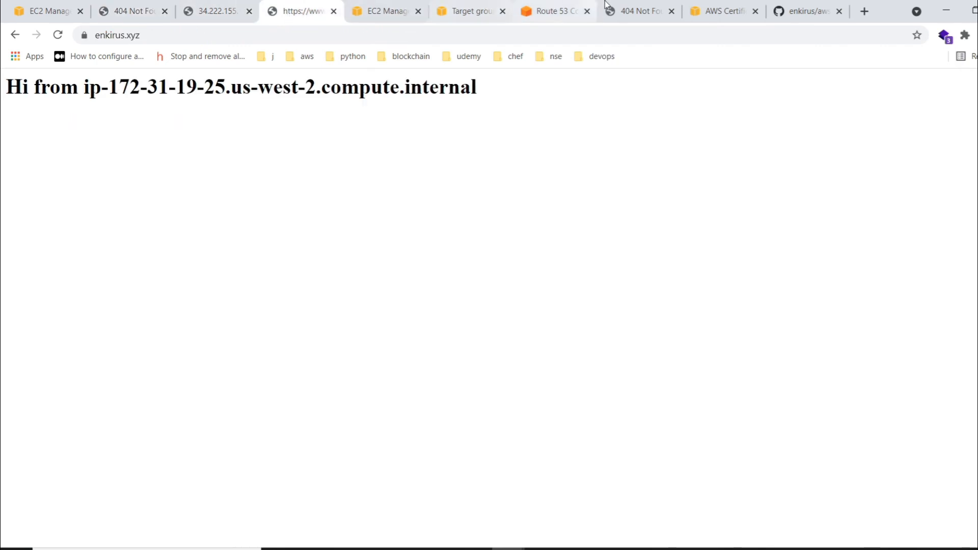
{"action": "left_click", "coordinate": [627, 12]}
{"action": "left_click", "coordinate": [57, 34]}
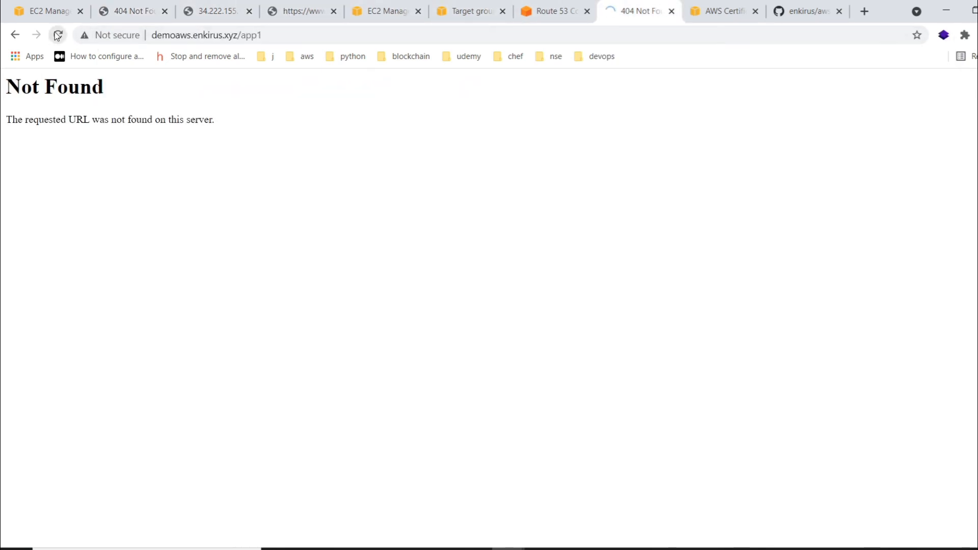
{"action": "left_click", "coordinate": [186, 36]}
{"action": "key", "text": "Home"}
{"action": "type", "text": "https"}
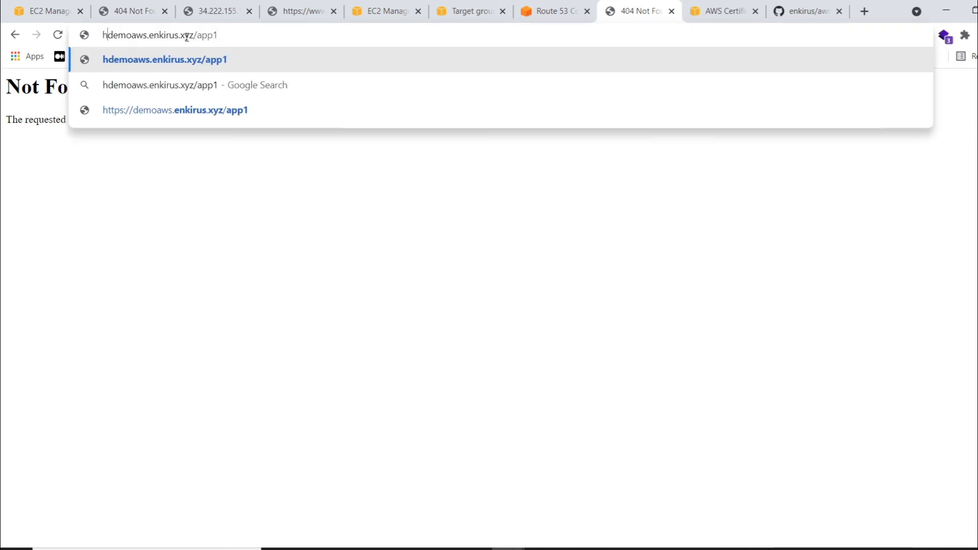
{"action": "type", "text": "://"}
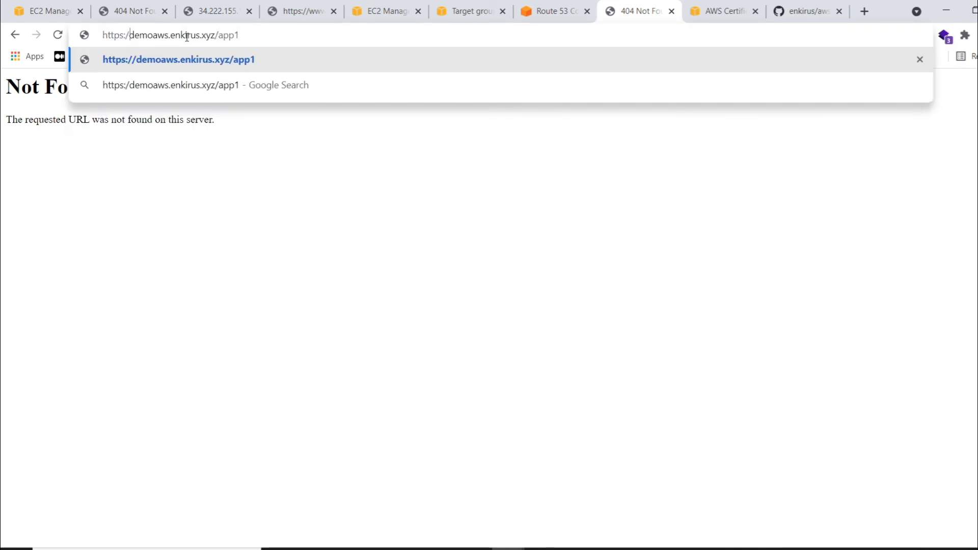
{"action": "key", "text": "Return"}
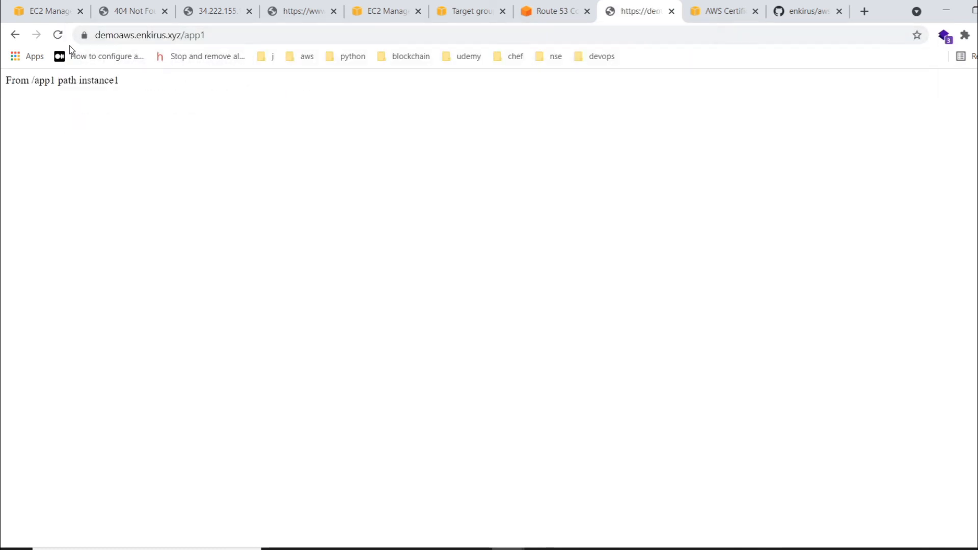
- View the certificate information of the demoaws.enkirus.xyz site and close it
{"action": "left_click", "coordinate": [84, 34]}
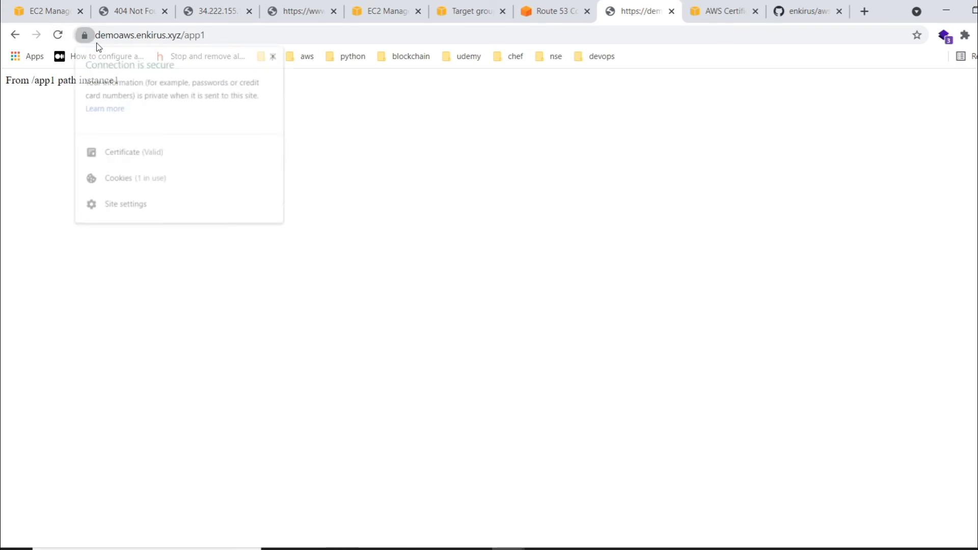
{"action": "left_click", "coordinate": [136, 152]}
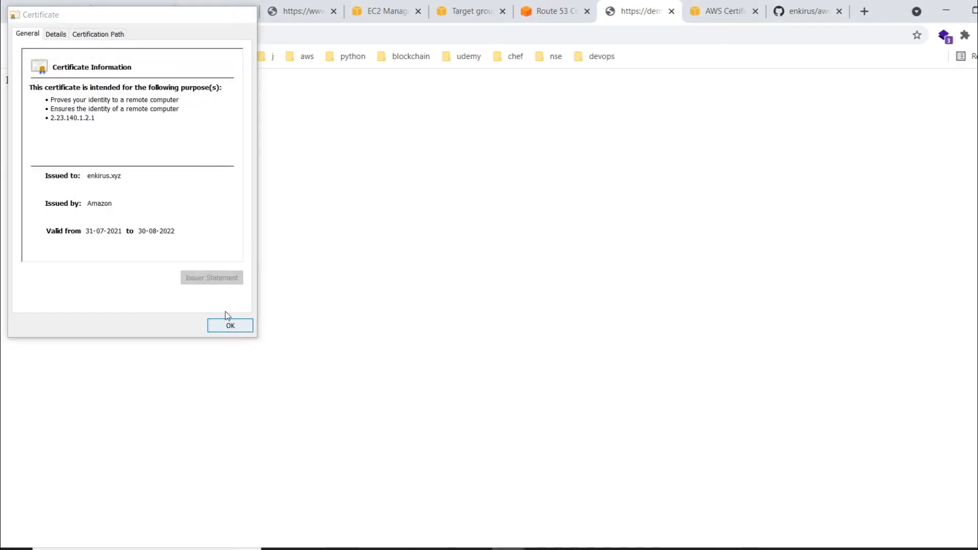
{"action": "left_click", "coordinate": [231, 325]}
{"action": "left_click", "coordinate": [219, 33]}
{"action": "key", "text": "End"}
{"action": "key", "text": "BackSpace"}
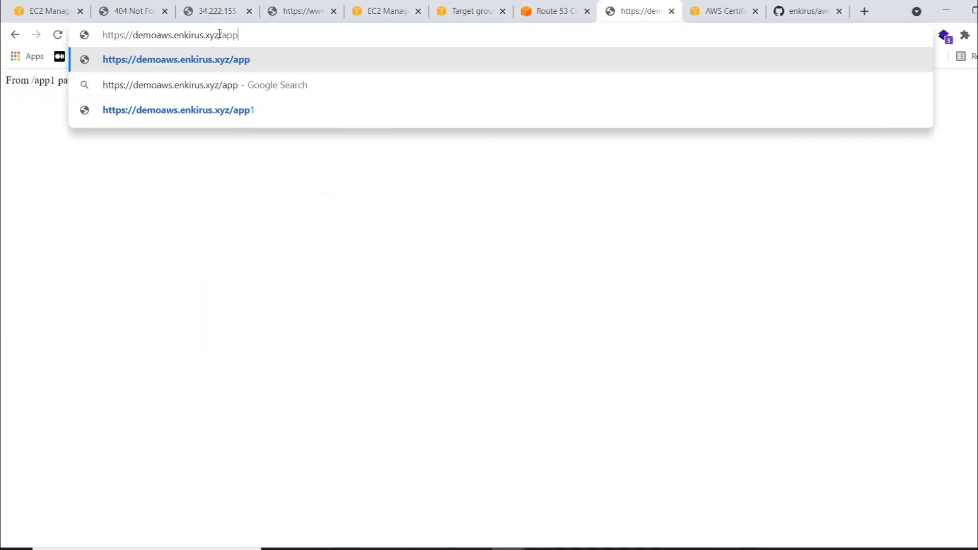
{"action": "type", "text": "2"}
{"action": "key", "text": "Return"}
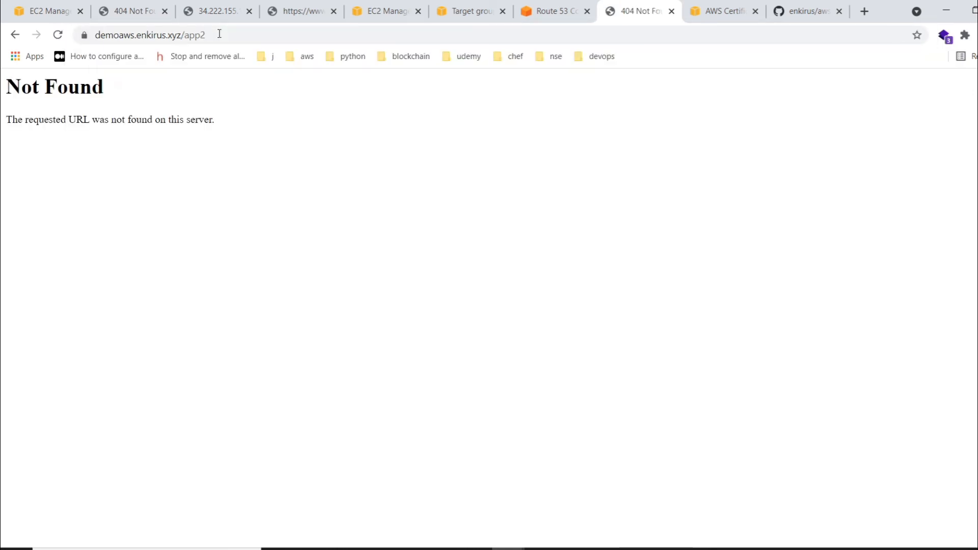
{"action": "left_click", "coordinate": [219, 34]}
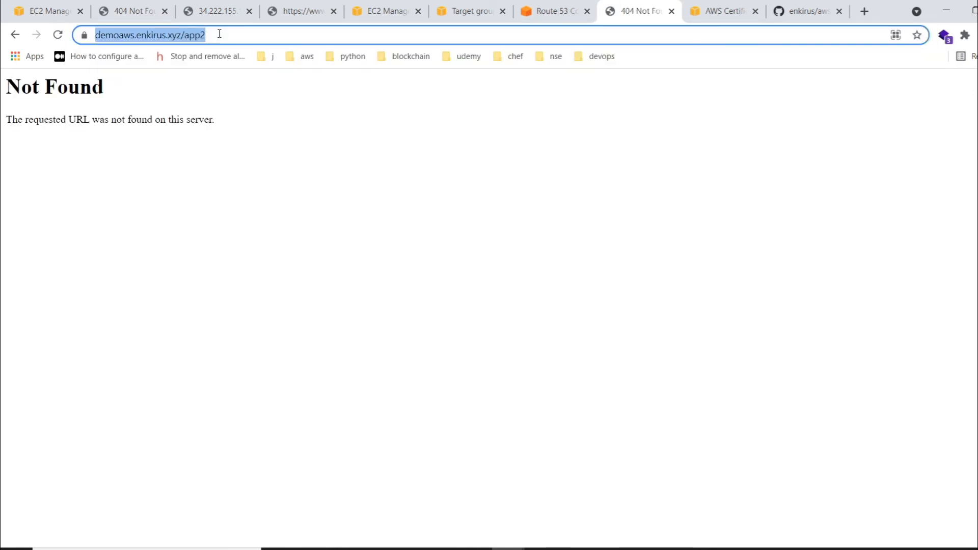
{"action": "key", "text": "End"}
{"action": "key", "text": "BackSpace"}
{"action": "type", "text": "3"}
{"action": "key", "text": "Return"}
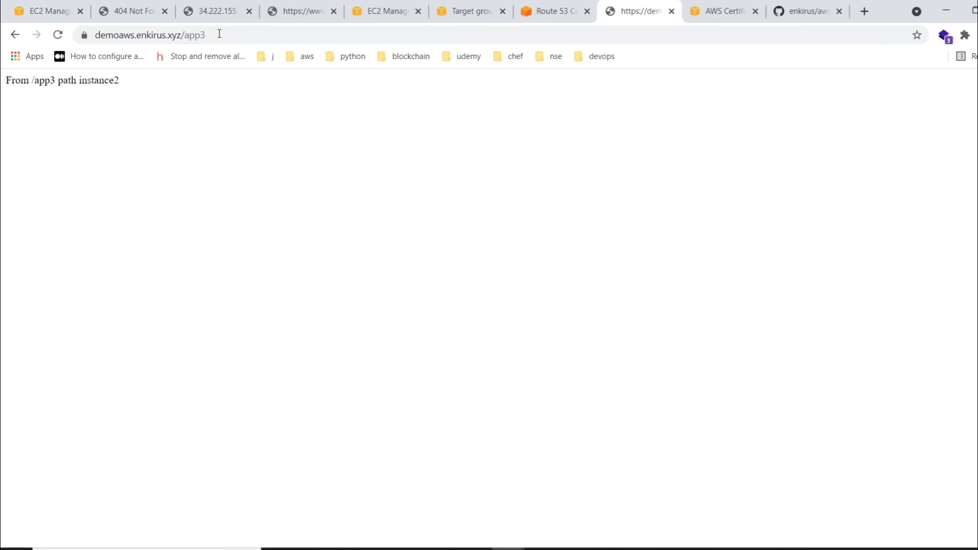
- Go back to the demo-enkirus load balancer's listeners and open the rules of the HTTP:80 listener
{"action": "left_click", "coordinate": [463, 8]}
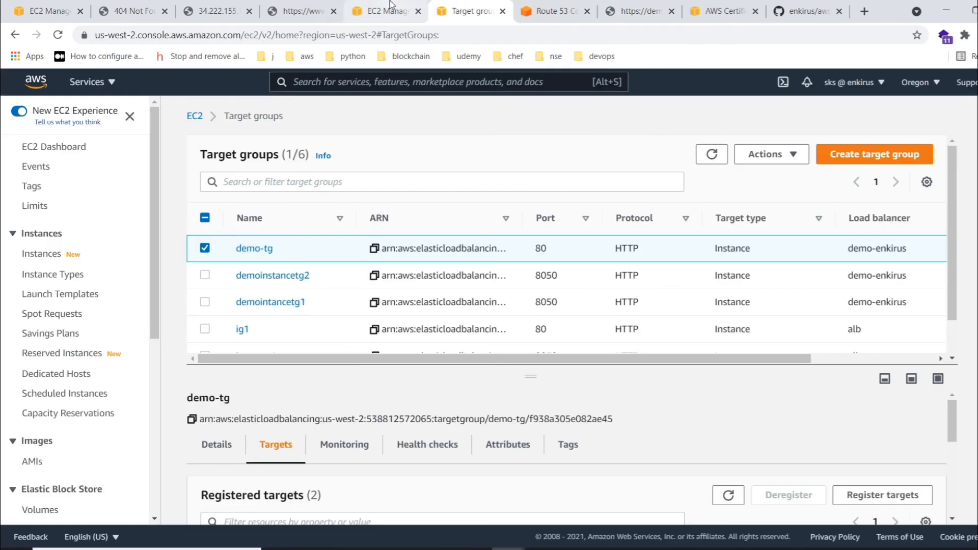
{"action": "left_click", "coordinate": [389, 8]}
{"action": "scroll", "coordinate": [757, 439], "scroll_direction": "down", "scroll_amount": 1}
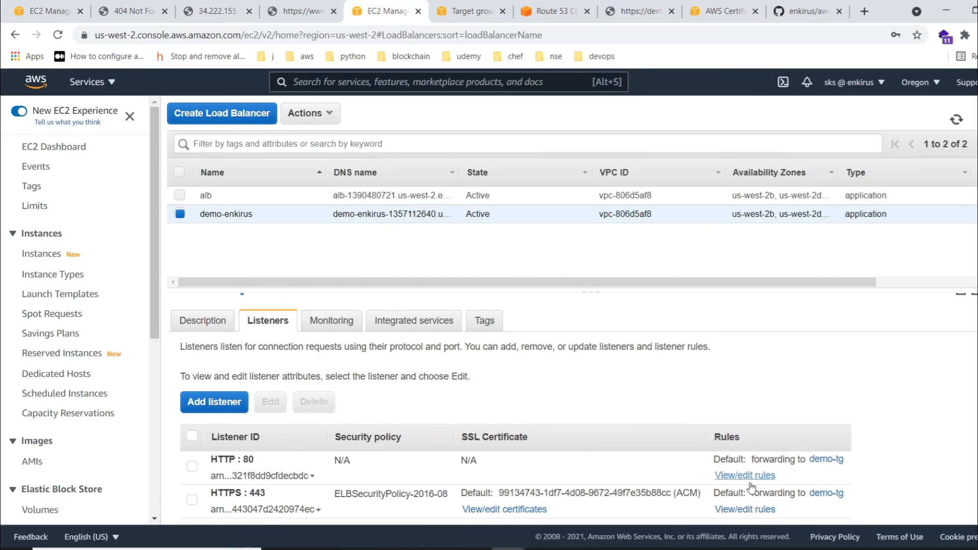
{"action": "left_click", "coordinate": [746, 476]}
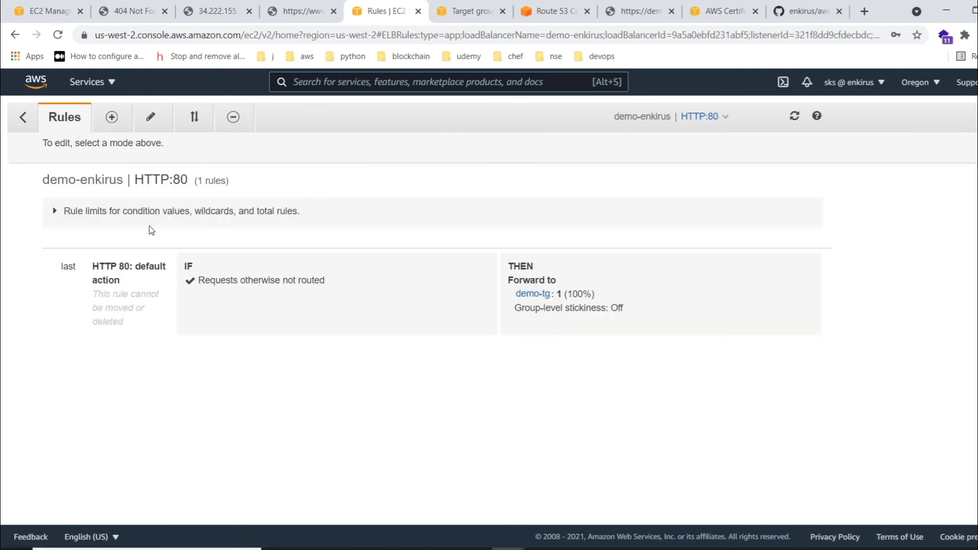
- Insert a new rule above the default action of the HTTP:80 listener with the path condition /app2
{"action": "left_click", "coordinate": [111, 116]}
{"action": "left_click", "coordinate": [434, 258]}
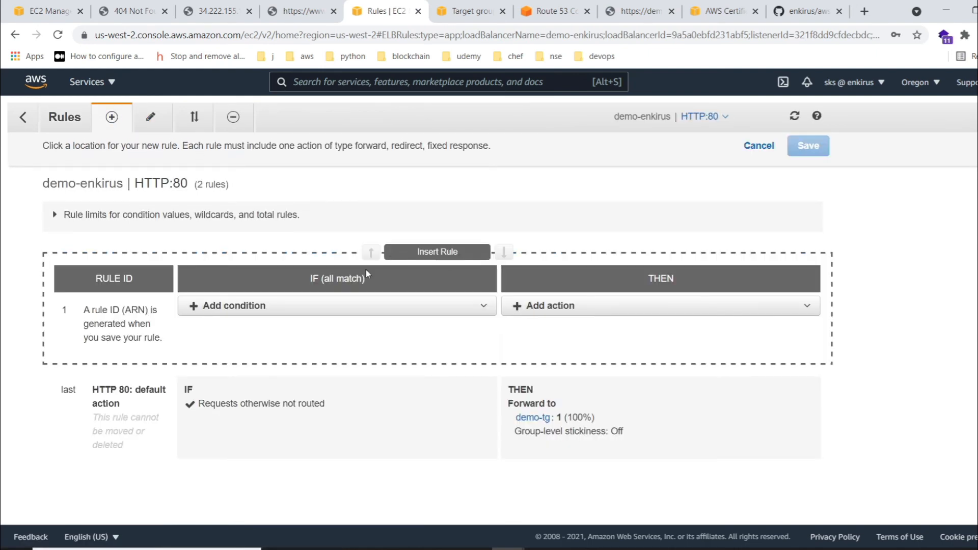
{"action": "left_click", "coordinate": [257, 305]}
{"action": "left_click", "coordinate": [259, 342]}
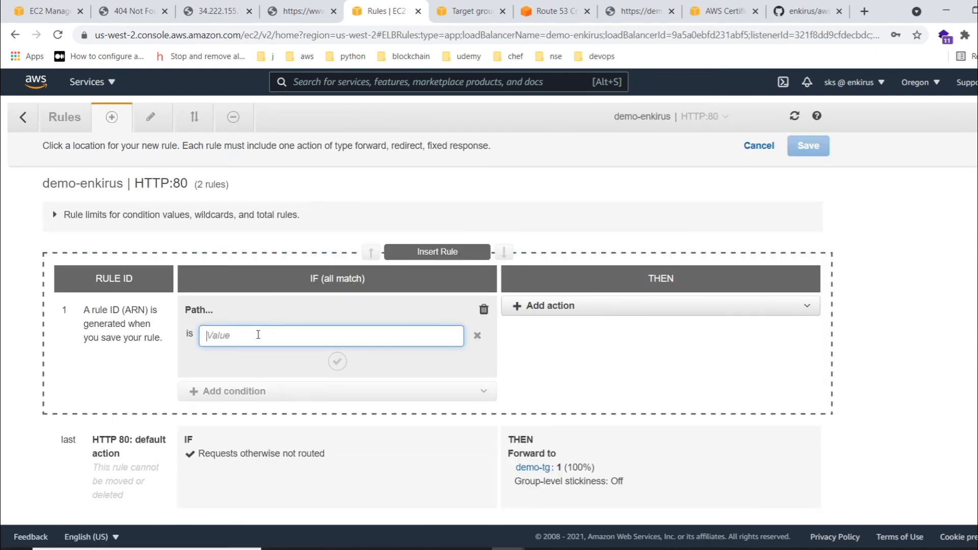
{"action": "type", "text": "/app2"}
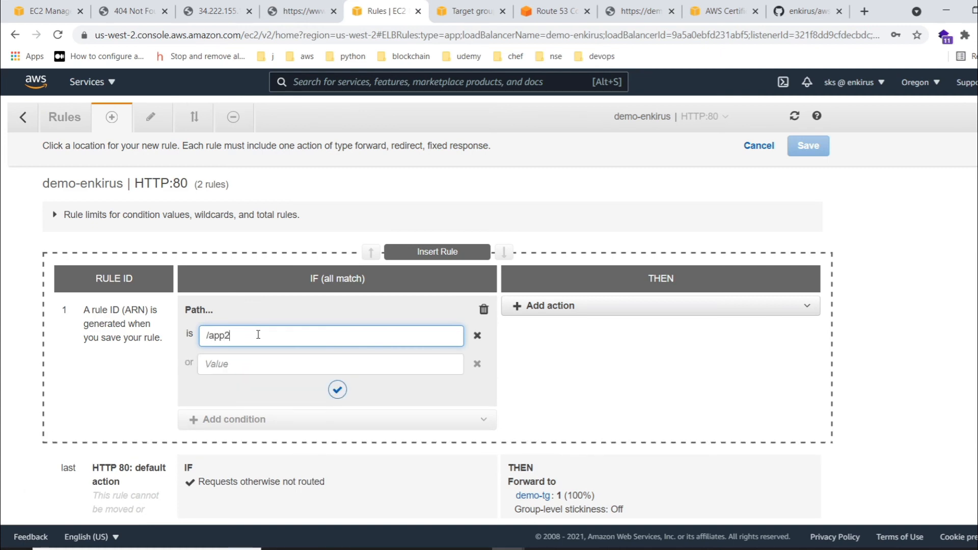
- Forward the /app2 rule's requests to the target group demointancetg1 and save the rule
{"action": "left_click", "coordinate": [560, 307]}
{"action": "left_click", "coordinate": [568, 326]}
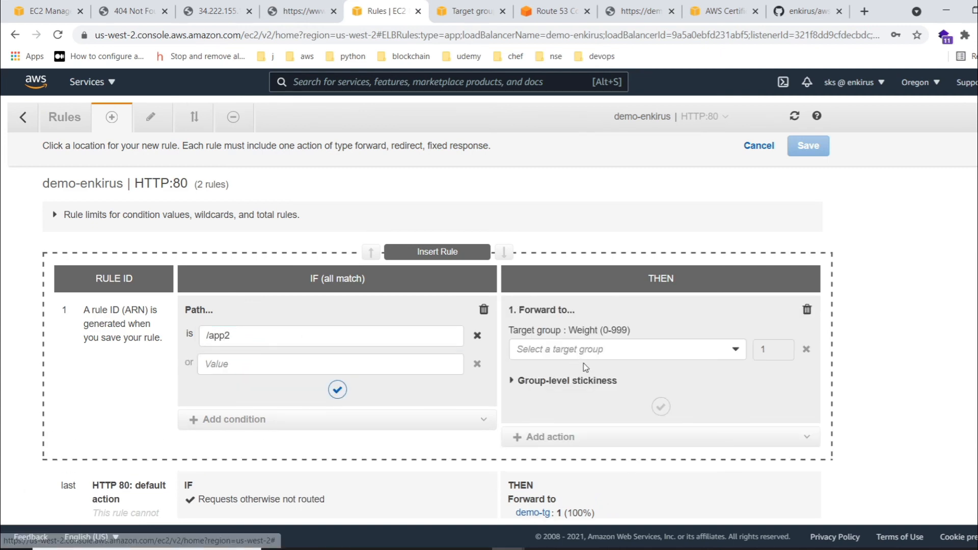
{"action": "left_click", "coordinate": [585, 354]}
{"action": "left_click", "coordinate": [551, 408]}
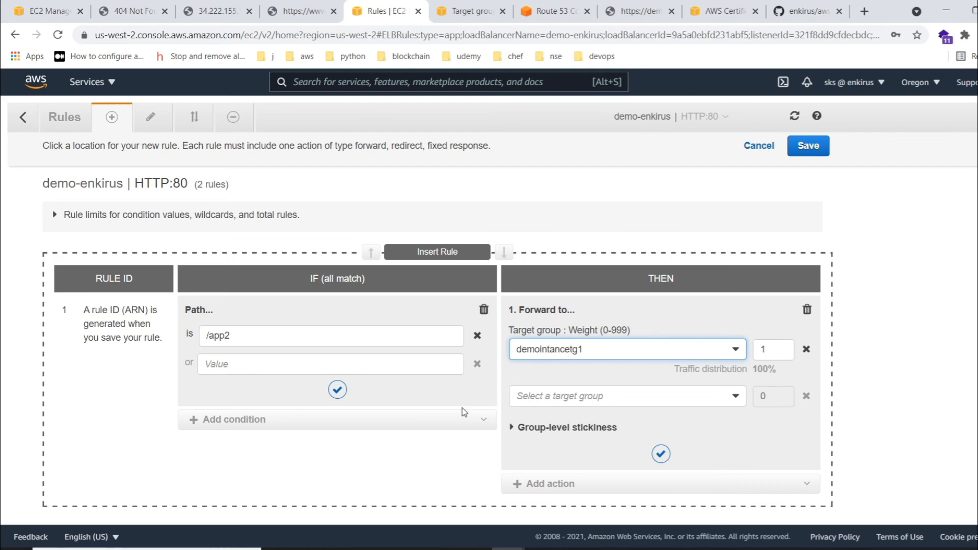
{"action": "left_click", "coordinate": [337, 390]}
{"action": "left_click", "coordinate": [662, 454]}
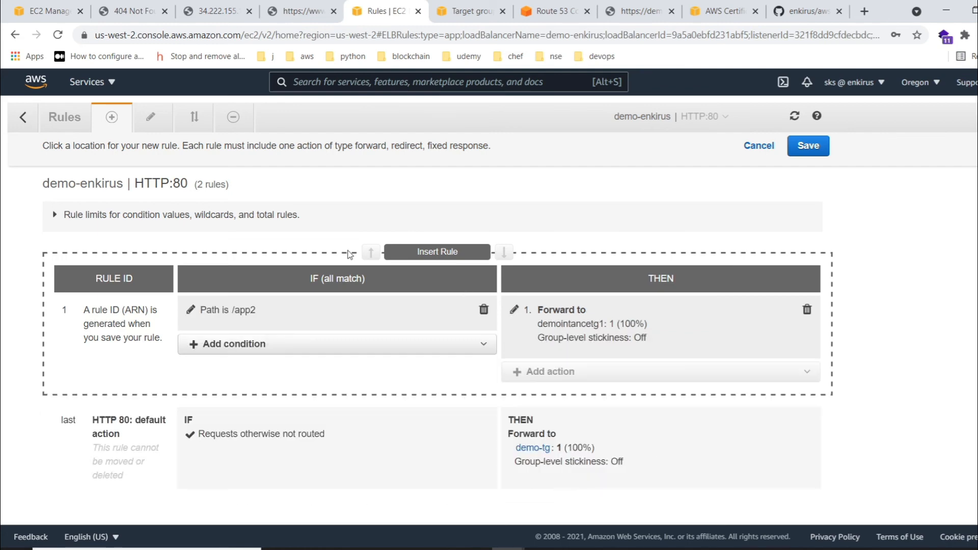
{"action": "left_click", "coordinate": [808, 146]}
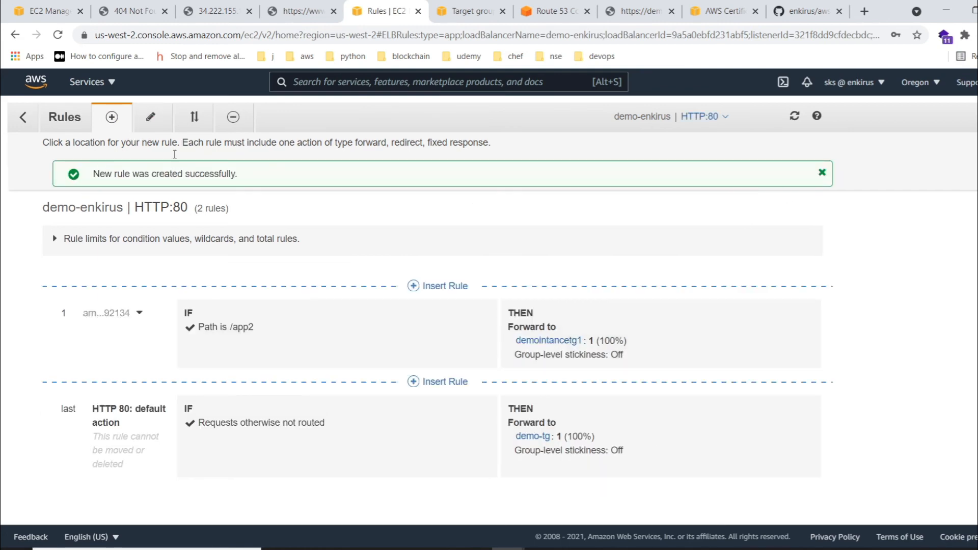
- Insert another rule above the /app2 rule with the path condition /app4
{"action": "left_click", "coordinate": [437, 286]}
{"action": "left_click", "coordinate": [277, 307]}
{"action": "left_click", "coordinate": [212, 350]}
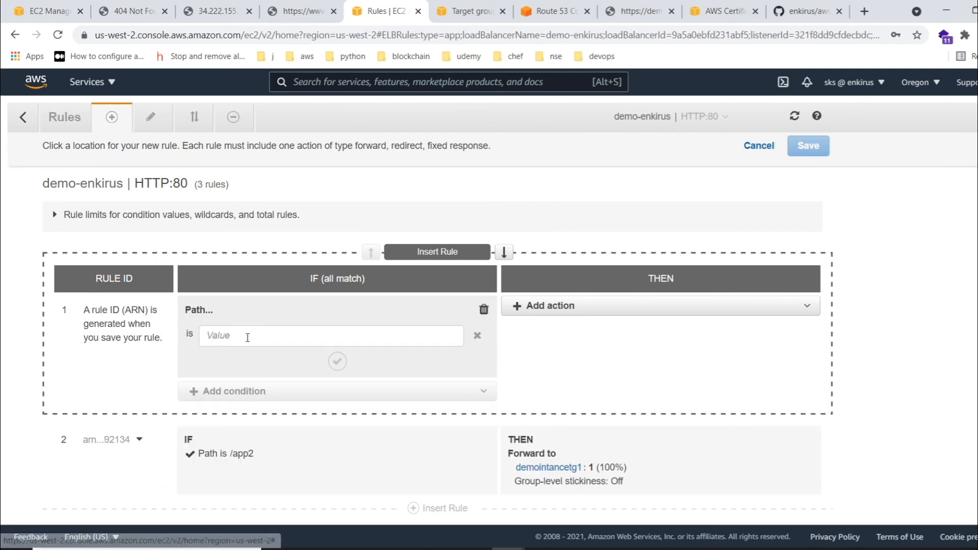
{"action": "left_click", "coordinate": [241, 332]}
{"action": "type", "text": "/app4"}
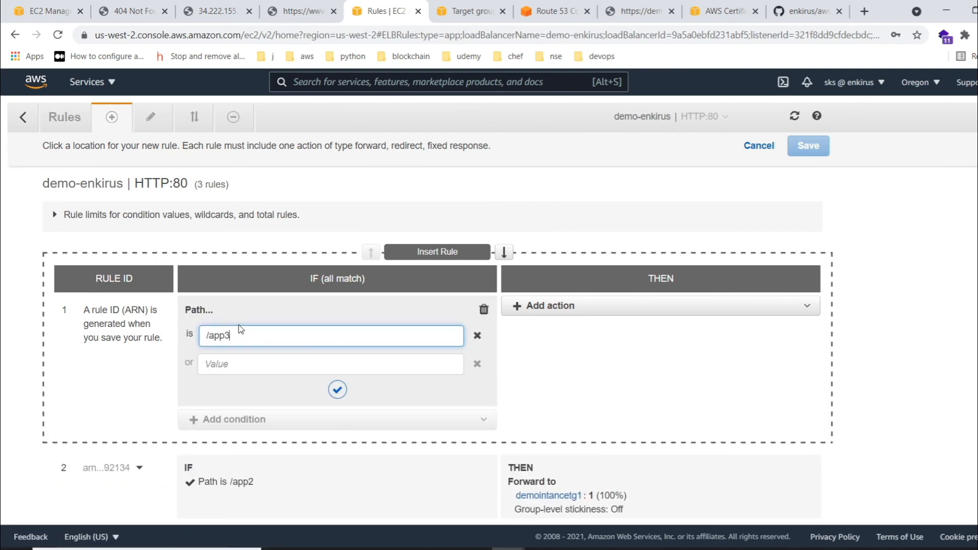
{"action": "left_click", "coordinate": [338, 389]}
- Forward the /app4 rule's requests to the target group demoinstancetg2 and save the rule
{"action": "left_click", "coordinate": [560, 306]}
{"action": "left_click", "coordinate": [563, 333]}
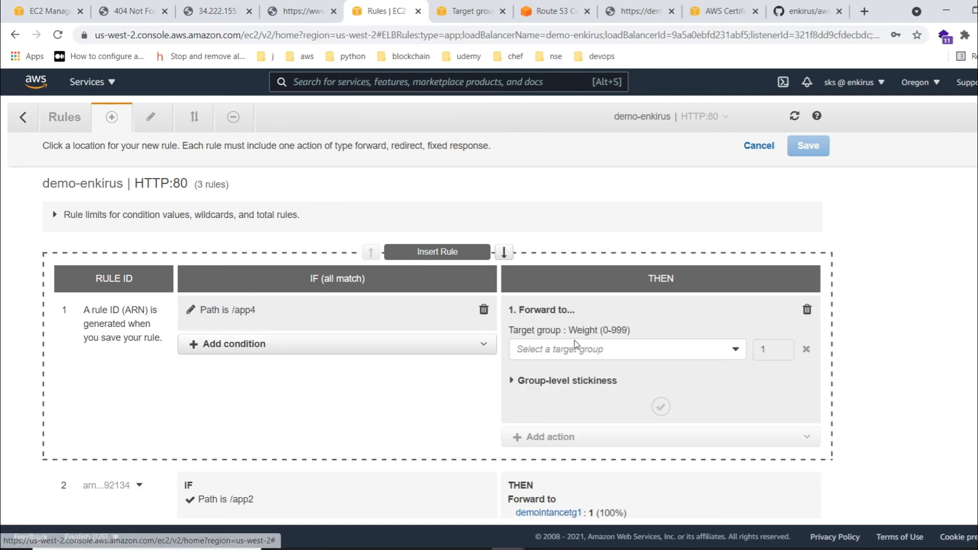
{"action": "left_click", "coordinate": [577, 348]}
{"action": "left_click", "coordinate": [573, 390]}
{"action": "left_click", "coordinate": [660, 388]}
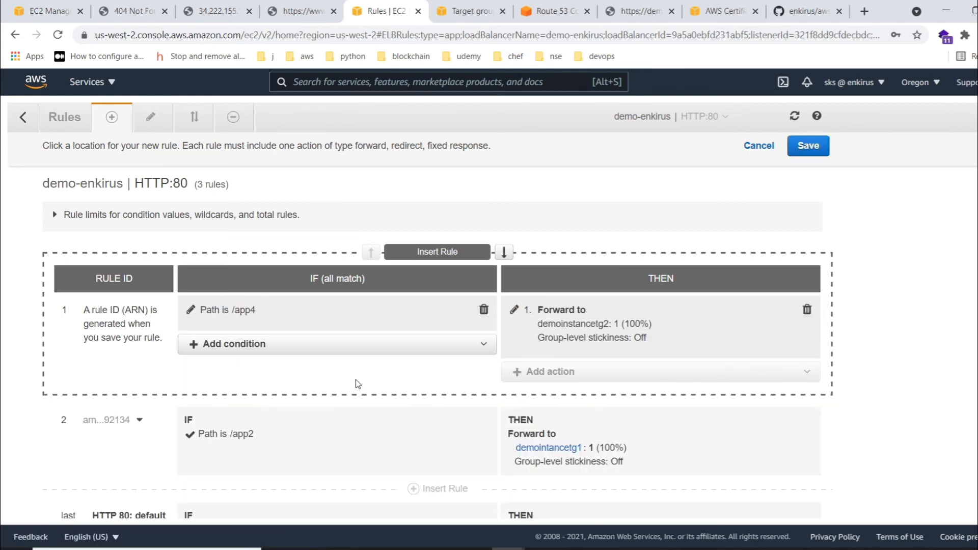
{"action": "left_click", "coordinate": [819, 149]}
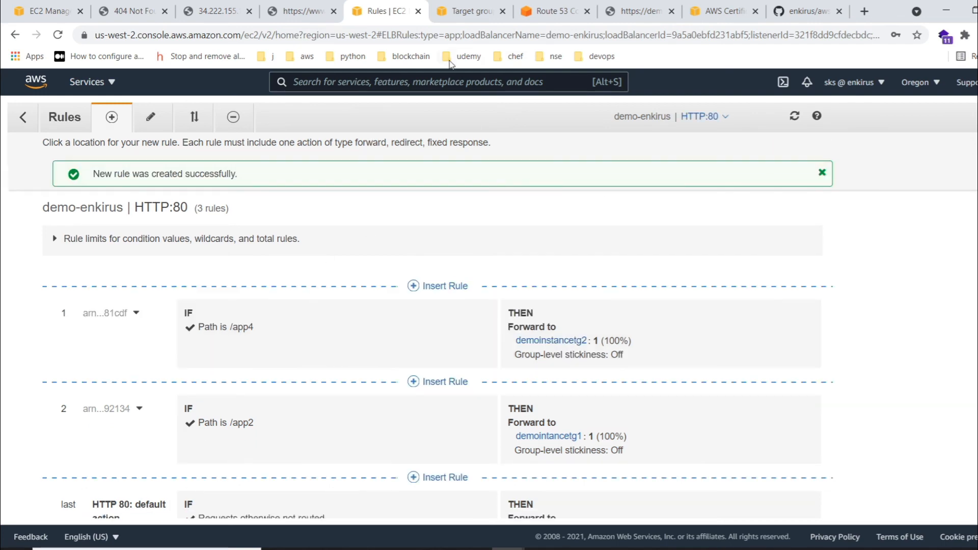
{"action": "left_click", "coordinate": [657, 5]}
{"action": "left_click", "coordinate": [127, 36]}
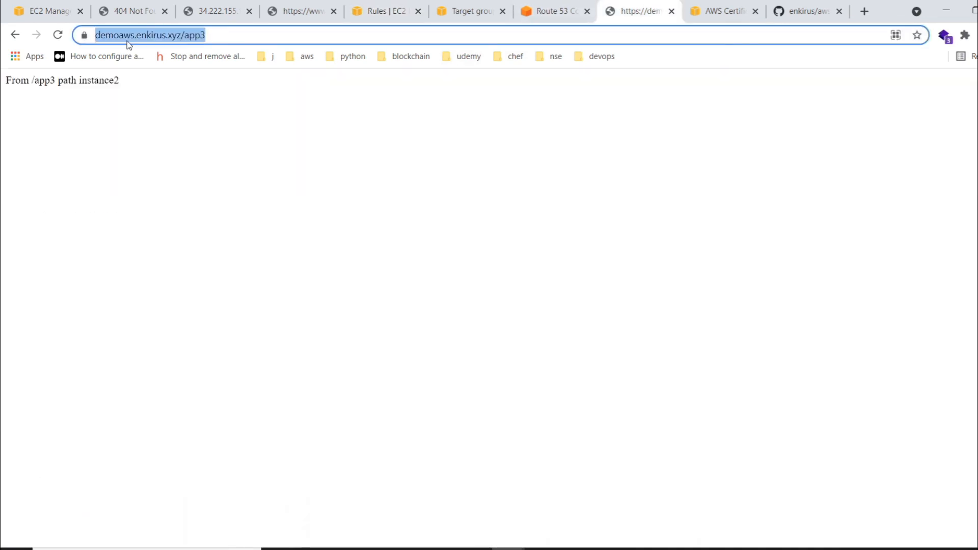
{"action": "left_click", "coordinate": [127, 37]}
{"action": "key", "text": "Left"}
{"action": "key", "text": "Left"}
{"action": "key", "text": "Left"}
{"action": "key", "text": "BackSpace"}
{"action": "key", "text": "Return"}
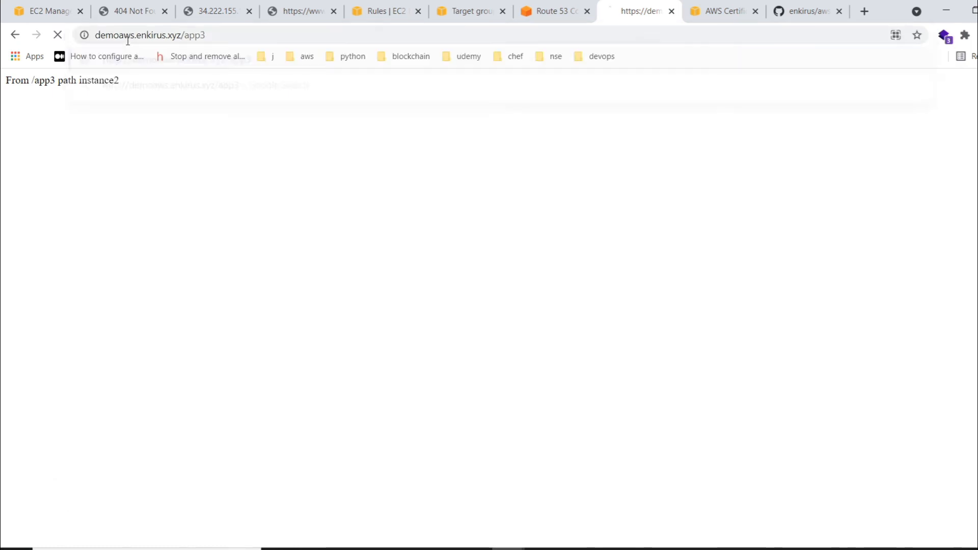
{"action": "left_click", "coordinate": [282, 35]}
{"action": "left_click", "coordinate": [283, 34]}
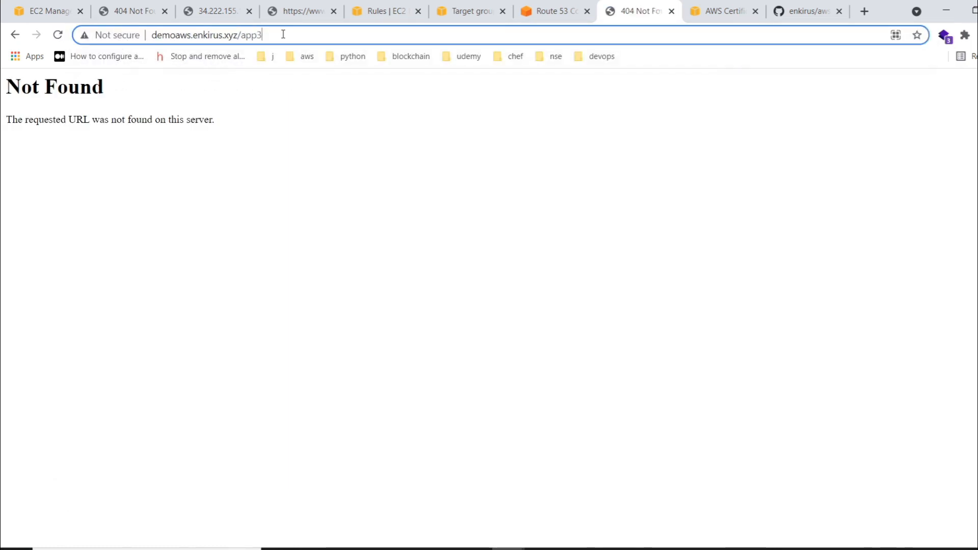
{"action": "key", "text": "BackSpace"}
{"action": "type", "text": "4"}
{"action": "key", "text": "Return"}
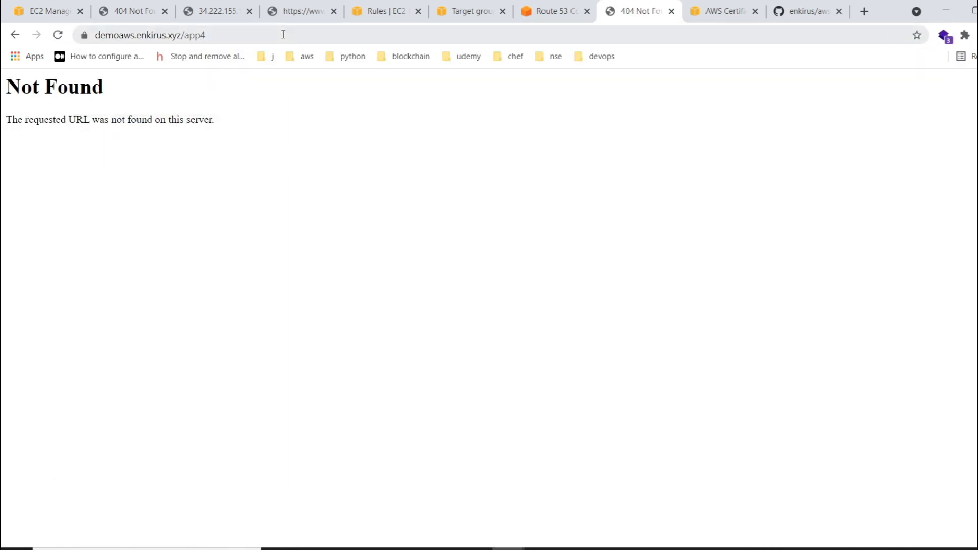
{"action": "left_click", "coordinate": [381, 11]}
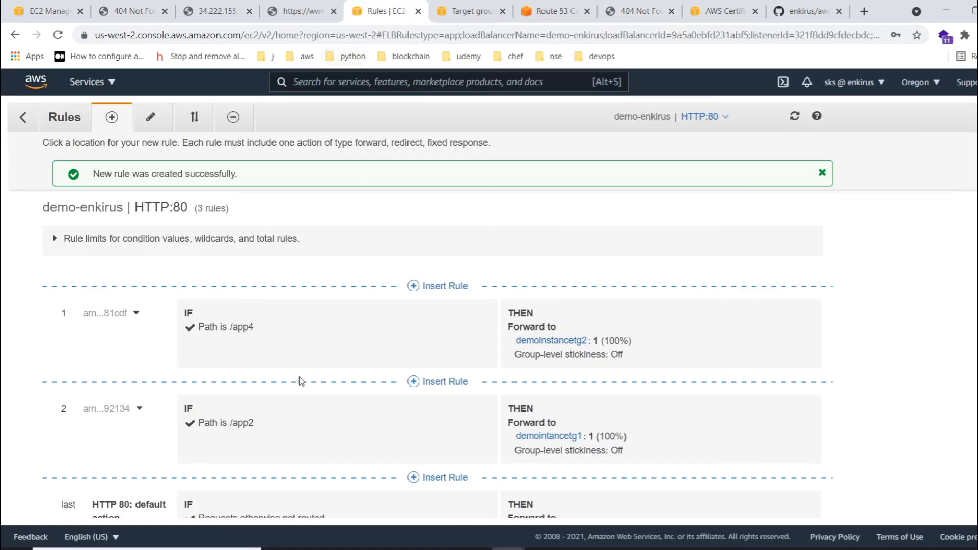
{"action": "left_click", "coordinate": [629, 7]}
{"action": "left_click", "coordinate": [214, 33]}
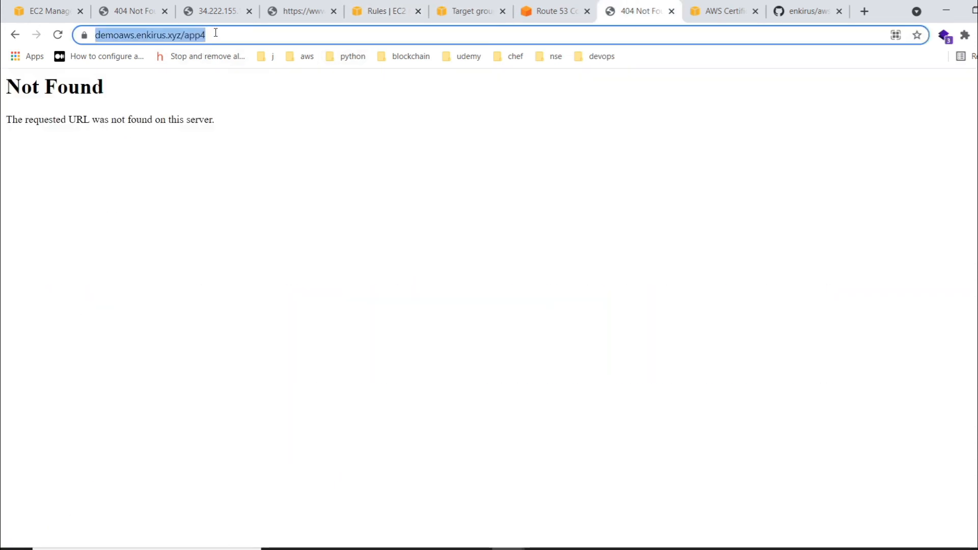
{"action": "left_click", "coordinate": [216, 33]}
{"action": "key", "text": "BackSpace"}
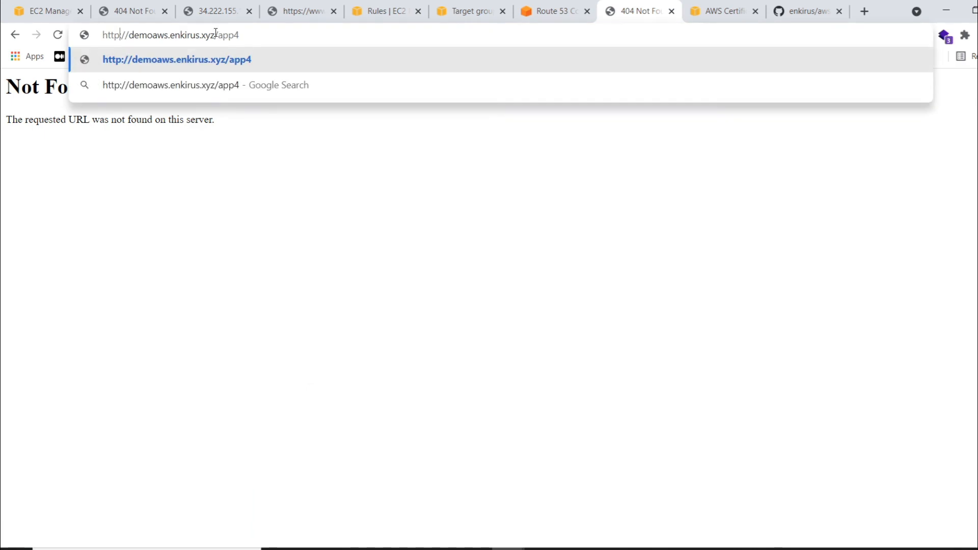
{"action": "key", "text": "Return"}
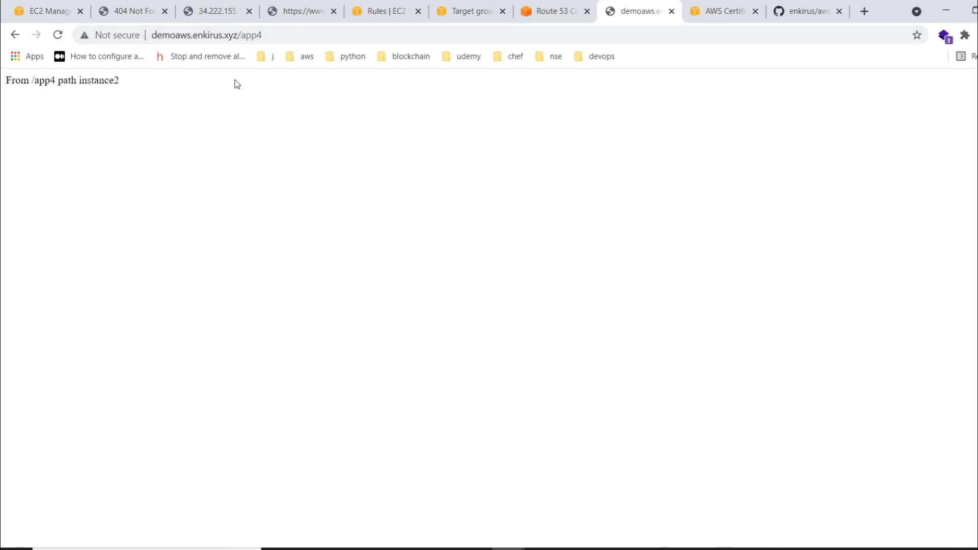
- Reopen demo-enkirus's HTTP:80 listener rules and insert a new first rule with the host header condition jeff.enkirus.xyz
{"action": "left_click", "coordinate": [400, 6]}
{"action": "left_click", "coordinate": [22, 120]}
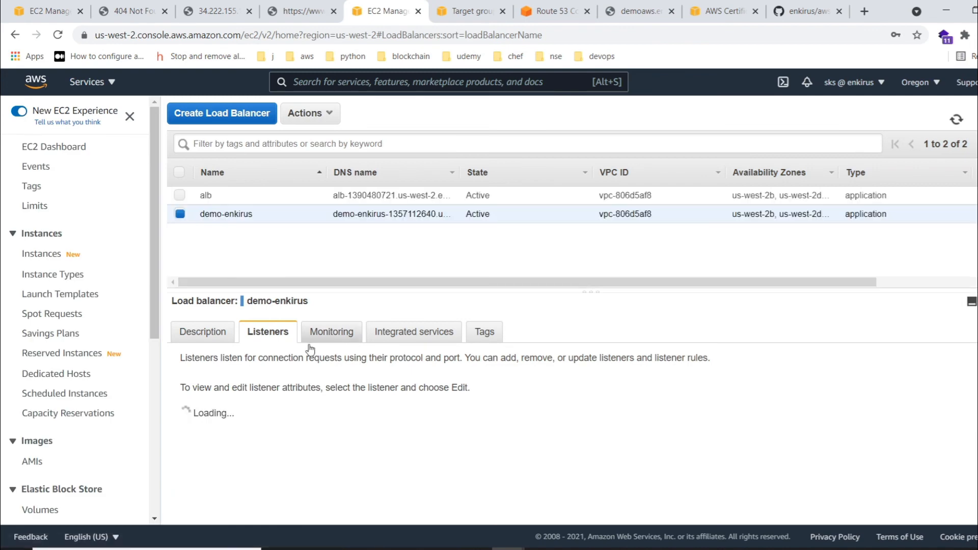
{"action": "left_click", "coordinate": [744, 487]}
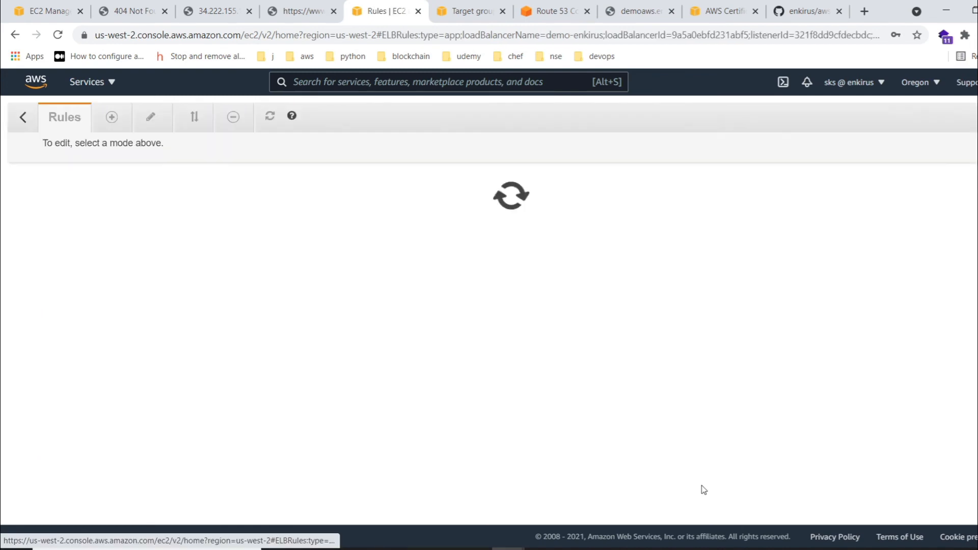
{"action": "left_click", "coordinate": [109, 118]}
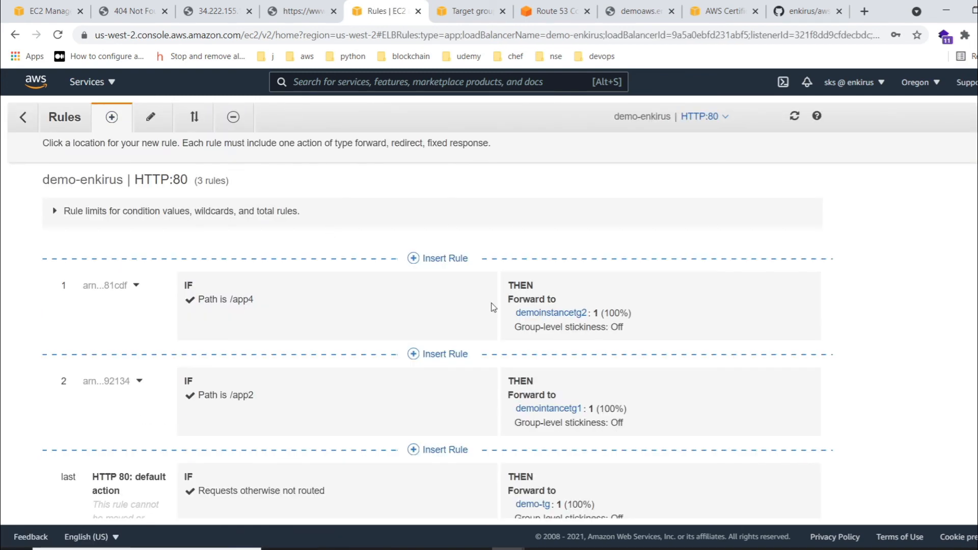
{"action": "left_click", "coordinate": [437, 258]}
{"action": "left_click", "coordinate": [264, 306]}
{"action": "left_click", "coordinate": [223, 324]}
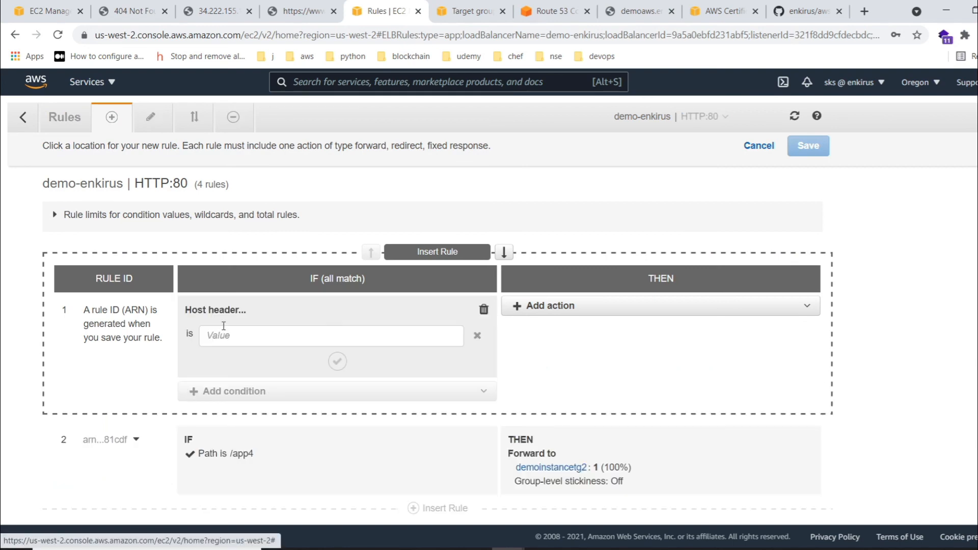
{"action": "left_click", "coordinate": [239, 337]}
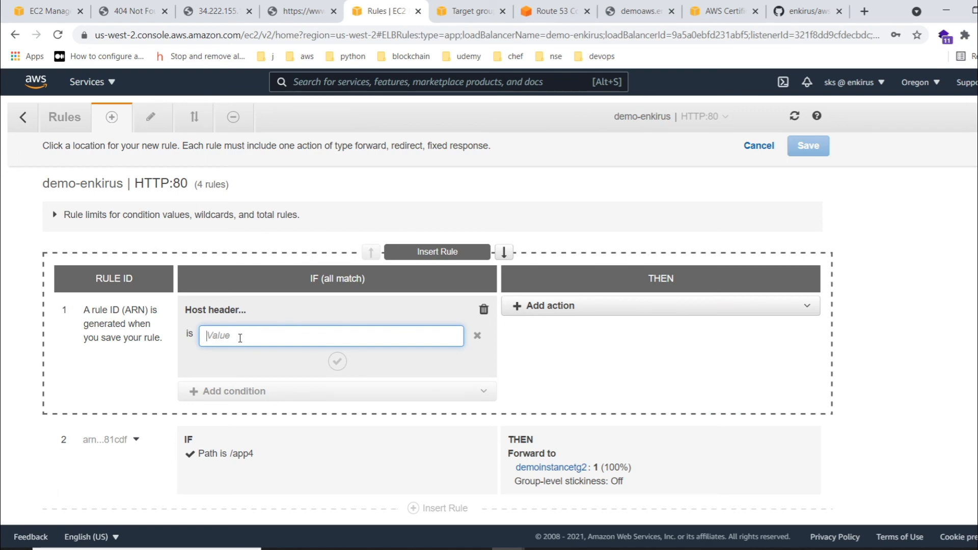
{"action": "type", "text": "jeff.enk"}
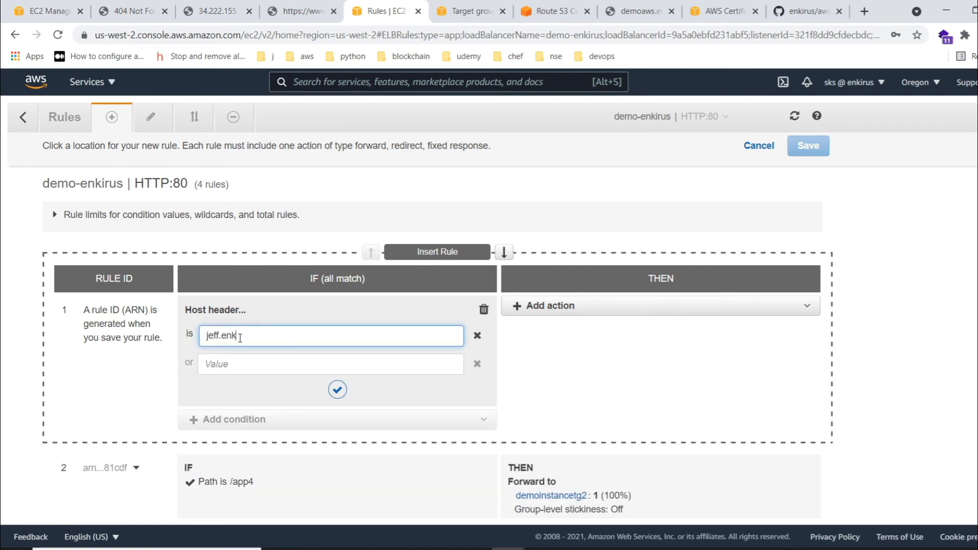
{"action": "type", "text": "irus.xyz"}
- Forward the jeff.enkirus.xyz host rule's requests to the target group demointancetg1 and save the rule
{"action": "left_click", "coordinate": [621, 308]}
{"action": "left_click", "coordinate": [537, 323]}
{"action": "left_click", "coordinate": [561, 350]}
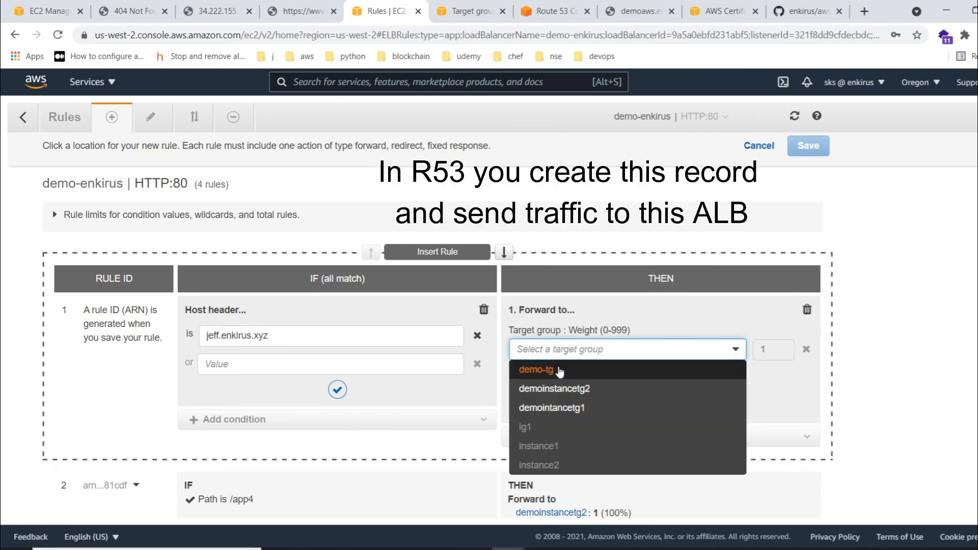
{"action": "left_click", "coordinate": [583, 411]}
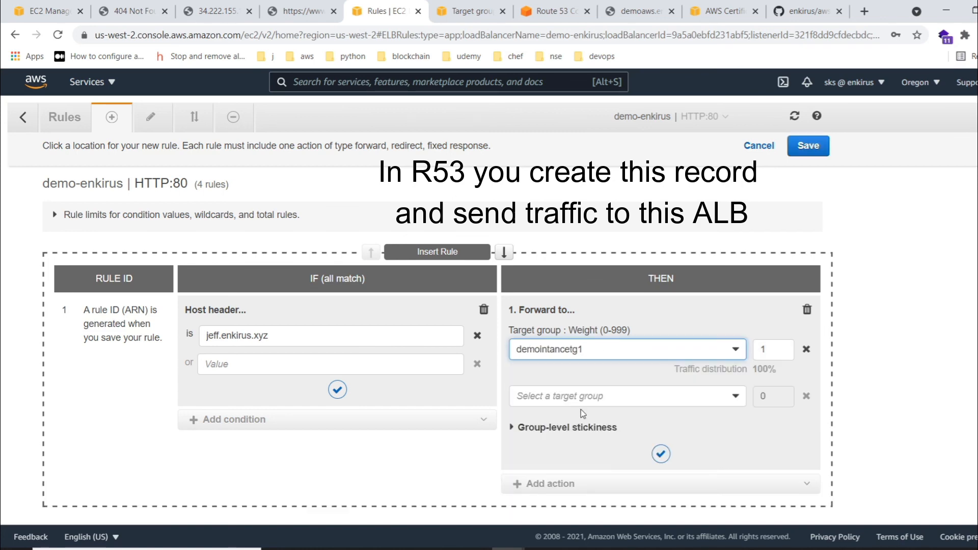
{"action": "left_click", "coordinate": [330, 392]}
{"action": "left_click", "coordinate": [661, 454]}
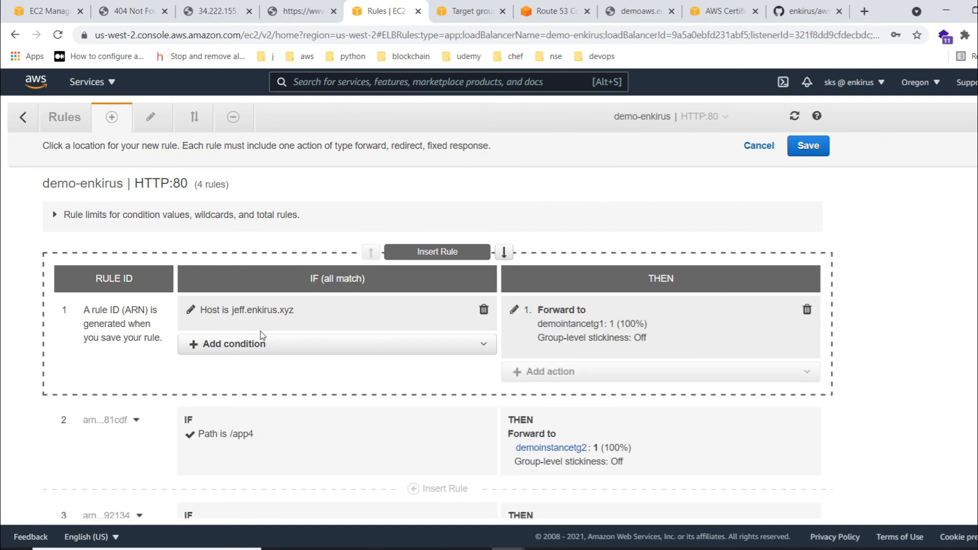
{"action": "left_click", "coordinate": [805, 147]}
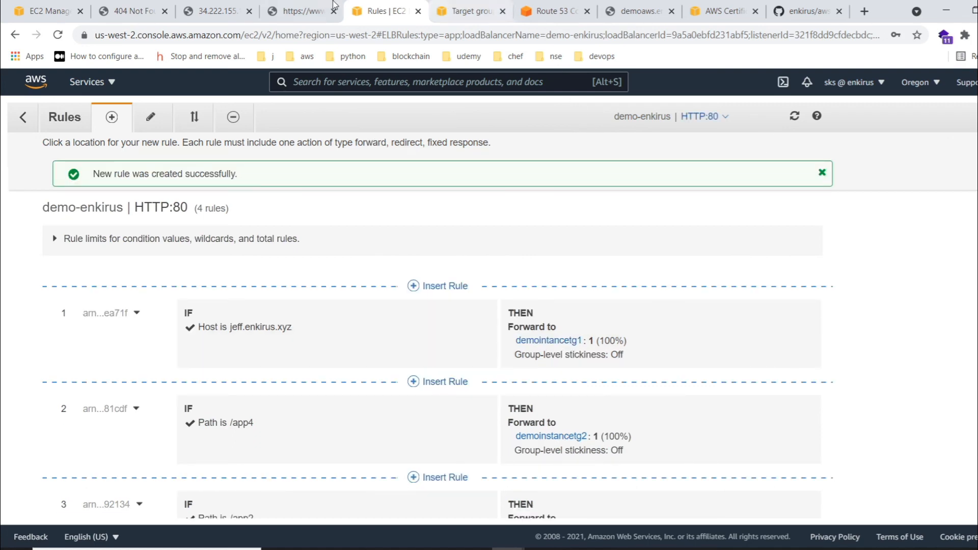
- Delete both load balancers, alb and demo-enkirus, from the EC2 load balancer list
{"action": "left_click", "coordinate": [56, 11]}
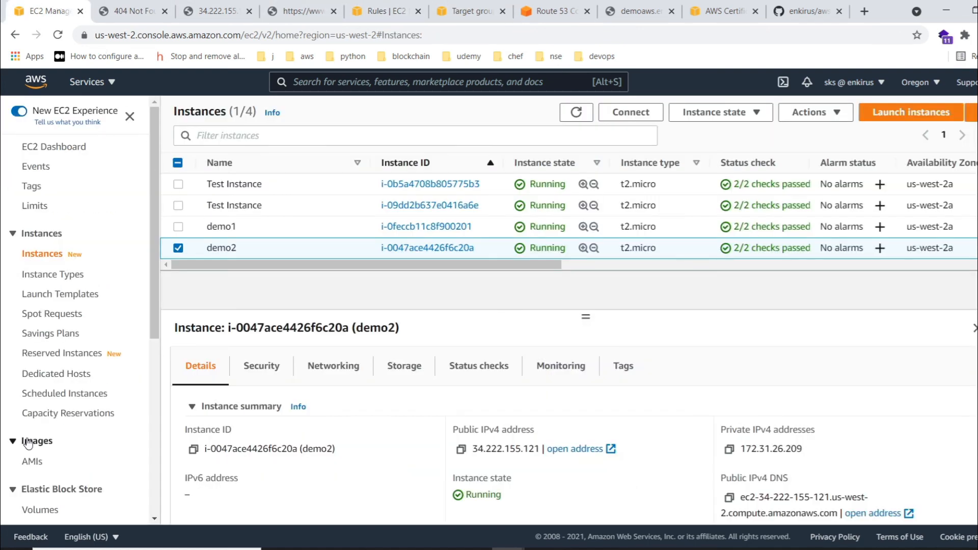
{"action": "scroll", "coordinate": [50, 398], "scroll_direction": "down", "scroll_amount": 6}
{"action": "scroll", "coordinate": [63, 408], "scroll_direction": "up", "scroll_amount": 1}
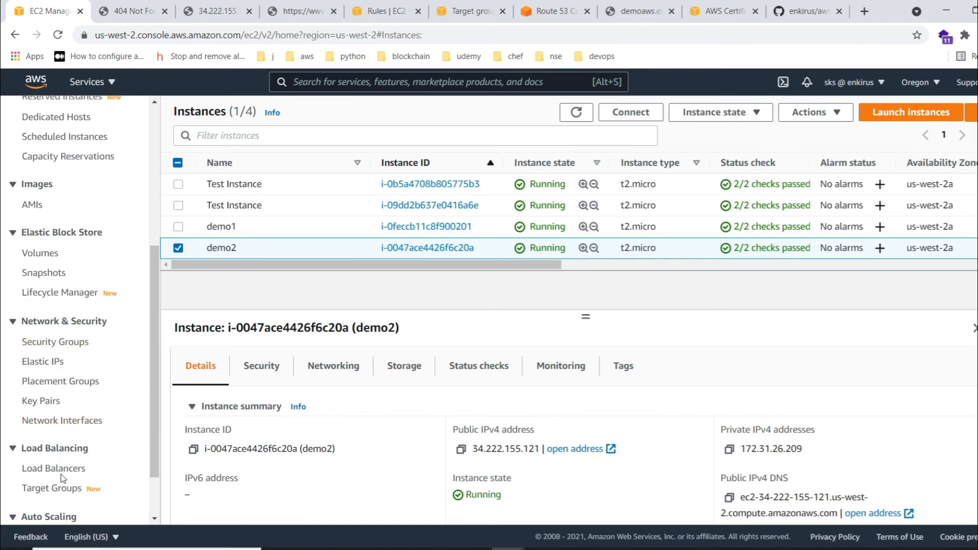
{"action": "left_click", "coordinate": [56, 468]}
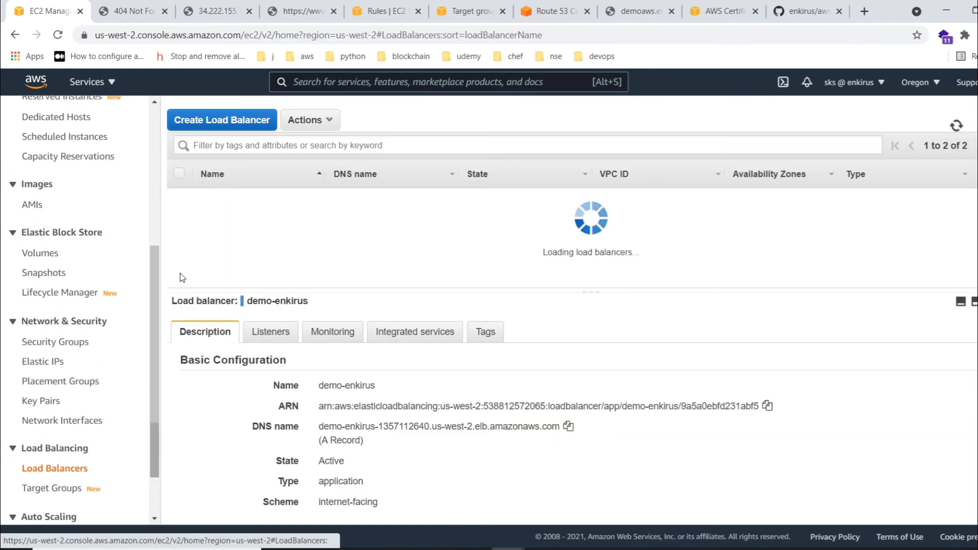
{"action": "left_click", "coordinate": [179, 174]}
{"action": "left_click", "coordinate": [310, 120]}
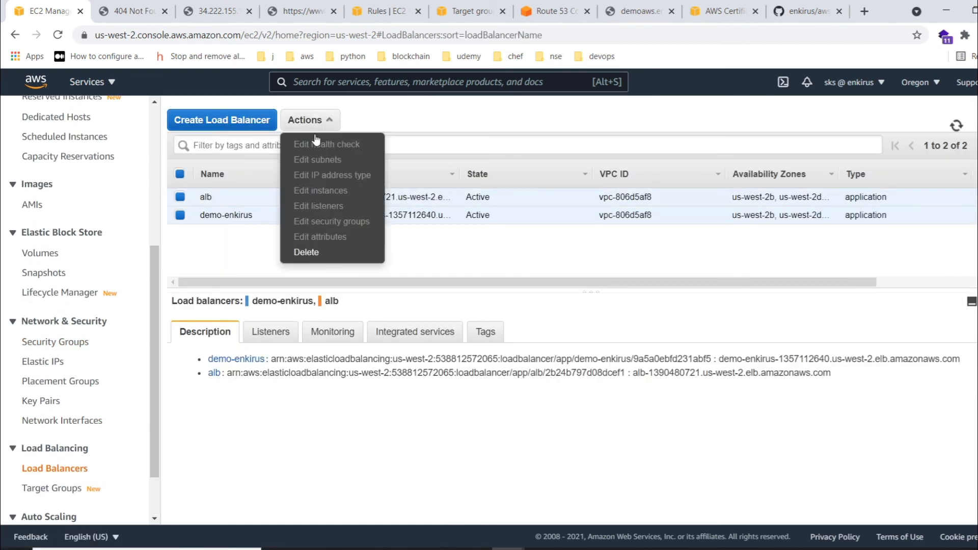
{"action": "left_click", "coordinate": [318, 252]}
{"action": "left_click", "coordinate": [674, 358]}
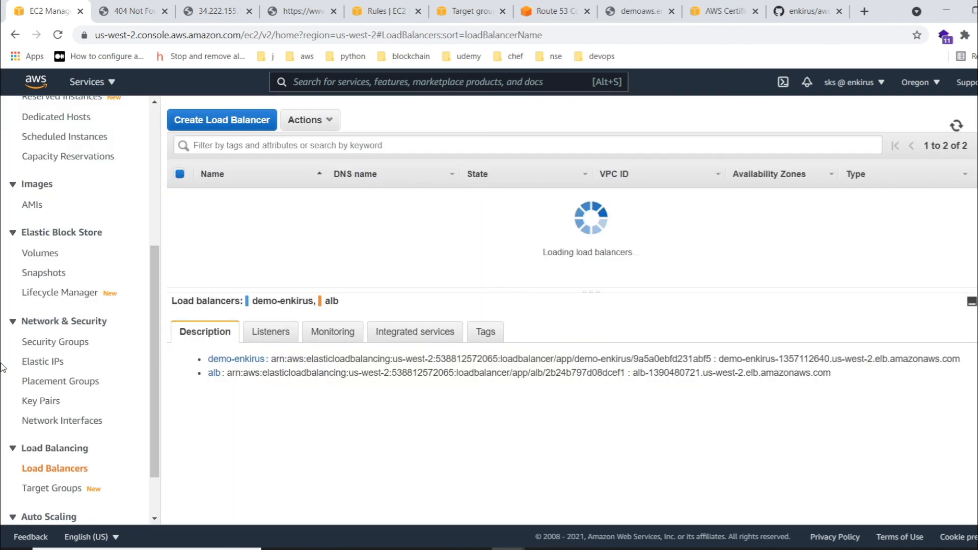
- Delete all the EC2 target groups: demo-tg, demoinstancetg2, demointancetg1, ig1, instance1 and instance2
{"action": "left_click", "coordinate": [54, 489]}
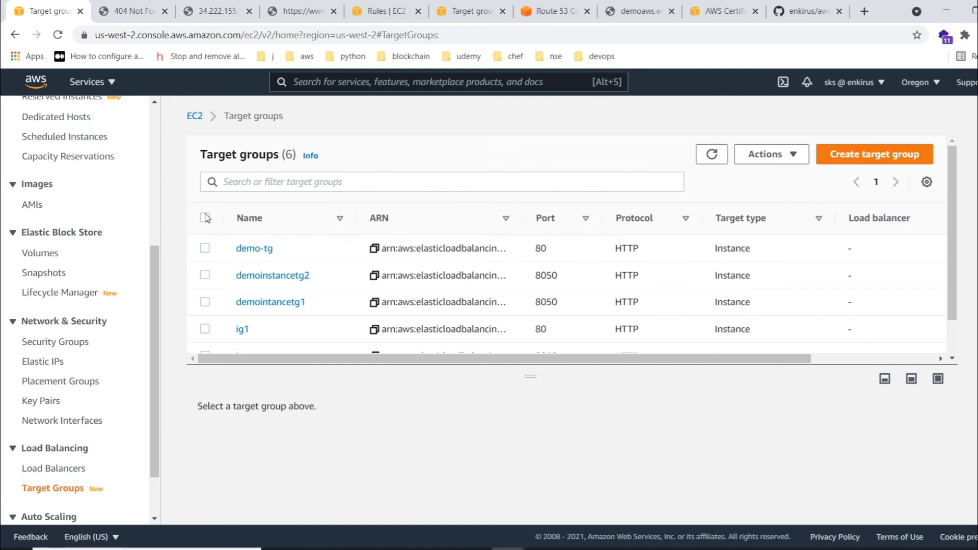
{"action": "left_click", "coordinate": [204, 217]}
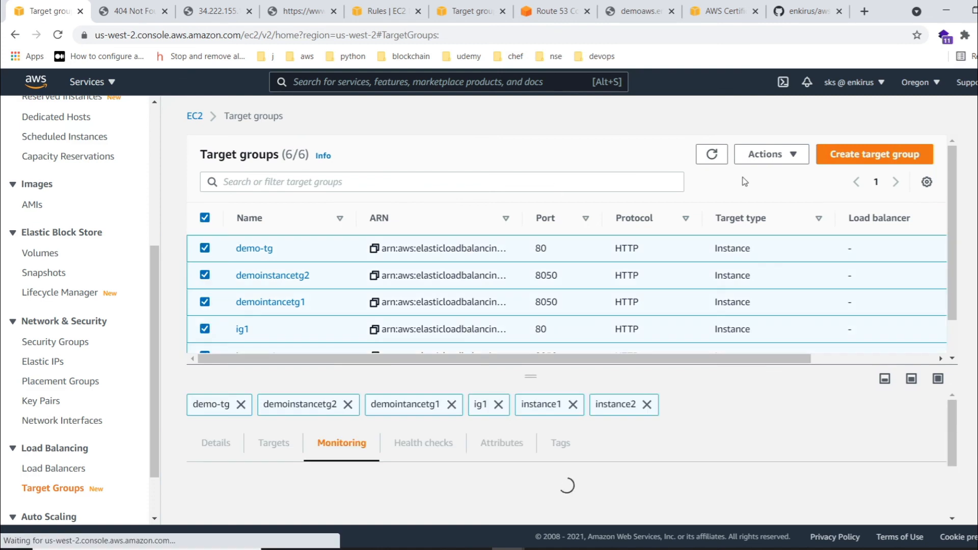
{"action": "left_click", "coordinate": [766, 154]}
{"action": "left_click", "coordinate": [762, 175]}
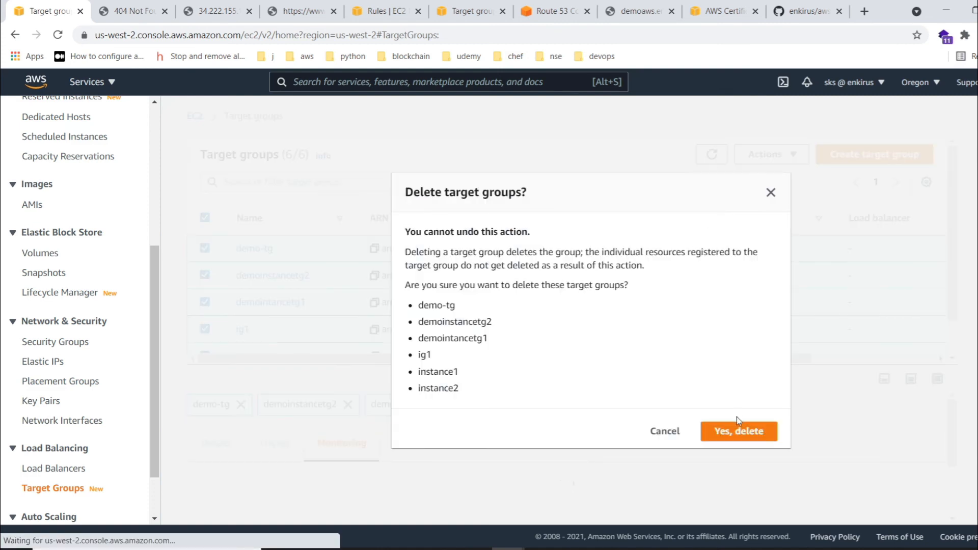
{"action": "left_click", "coordinate": [738, 430]}
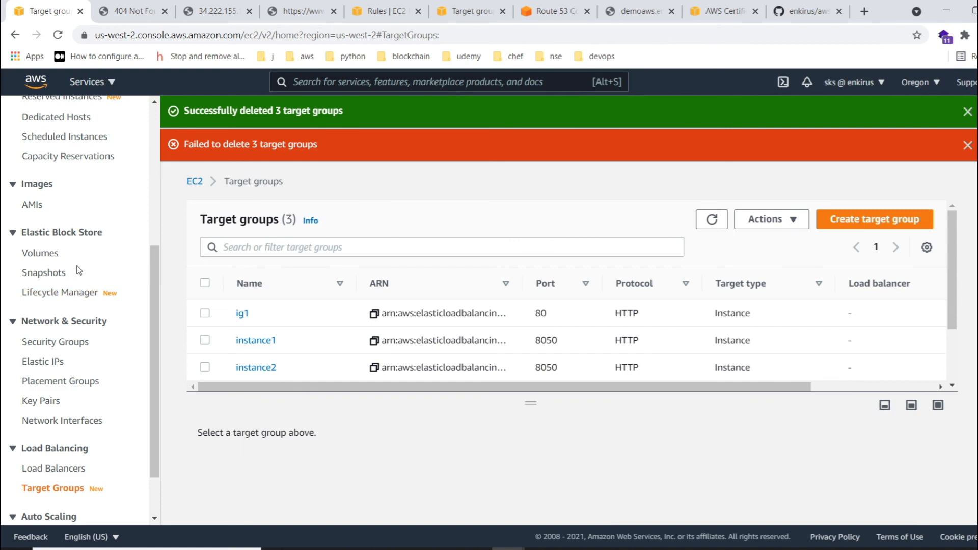
{"action": "left_click_drag", "start_coordinate": [536, 401], "coordinate": [535, 427]}
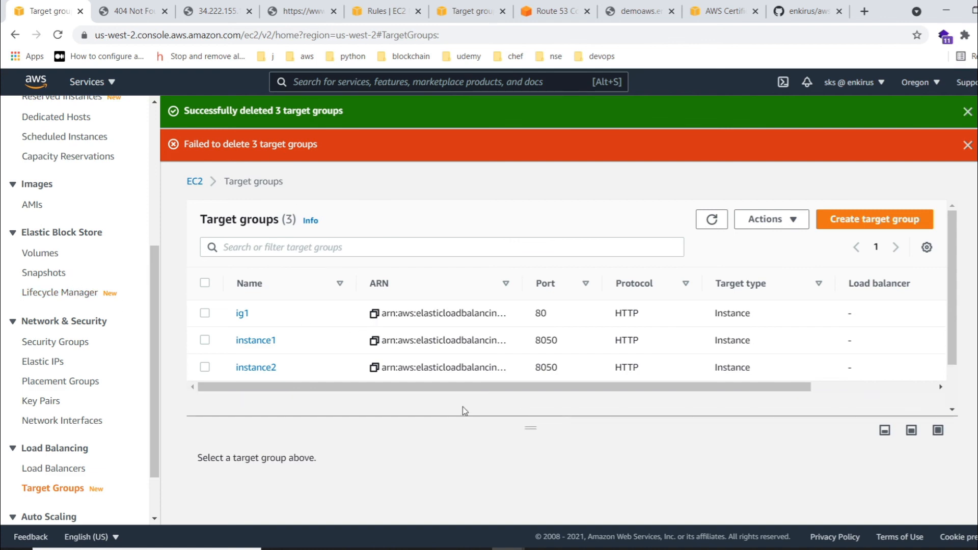
- Terminate all four EC2 instances: demo1, demo2 and the two named Test Instance
{"action": "scroll", "coordinate": [68, 274], "scroll_direction": "up", "scroll_amount": 5}
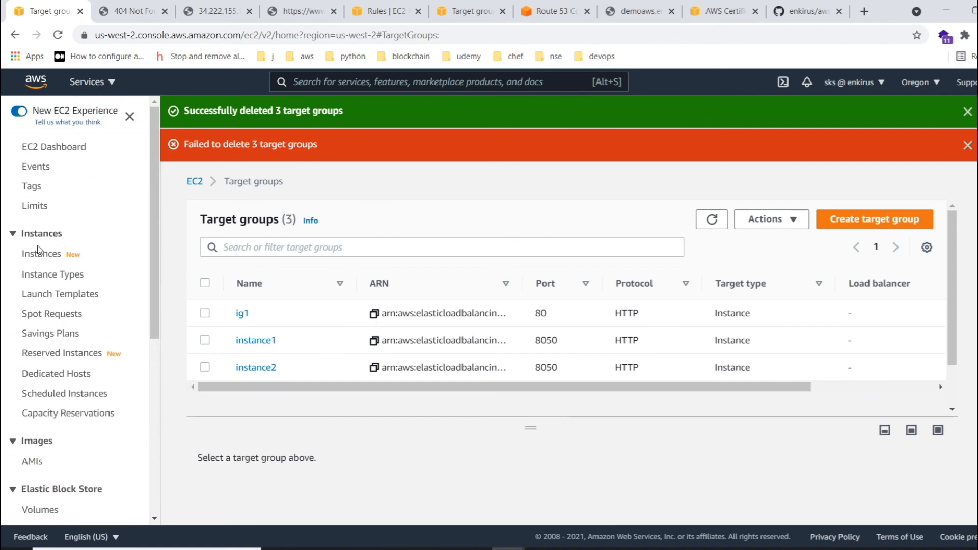
{"action": "left_click", "coordinate": [41, 253]}
{"action": "left_click", "coordinate": [178, 162]}
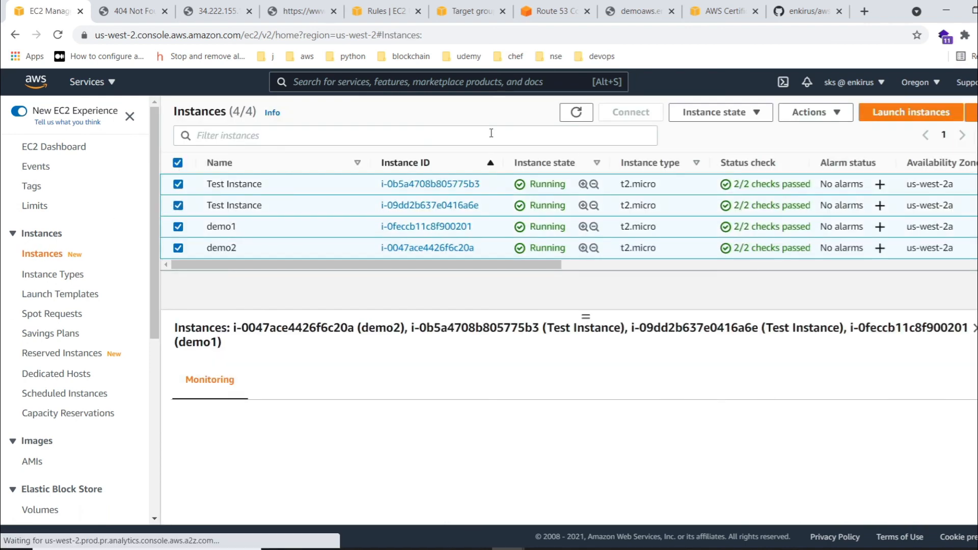
{"action": "left_click", "coordinate": [747, 118]}
{"action": "left_click", "coordinate": [710, 213]}
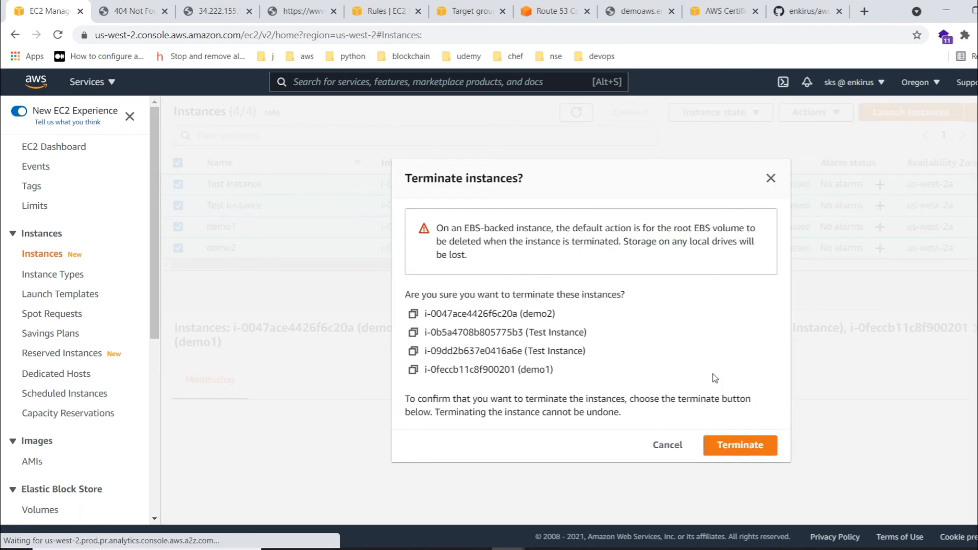
{"action": "left_click", "coordinate": [738, 446]}
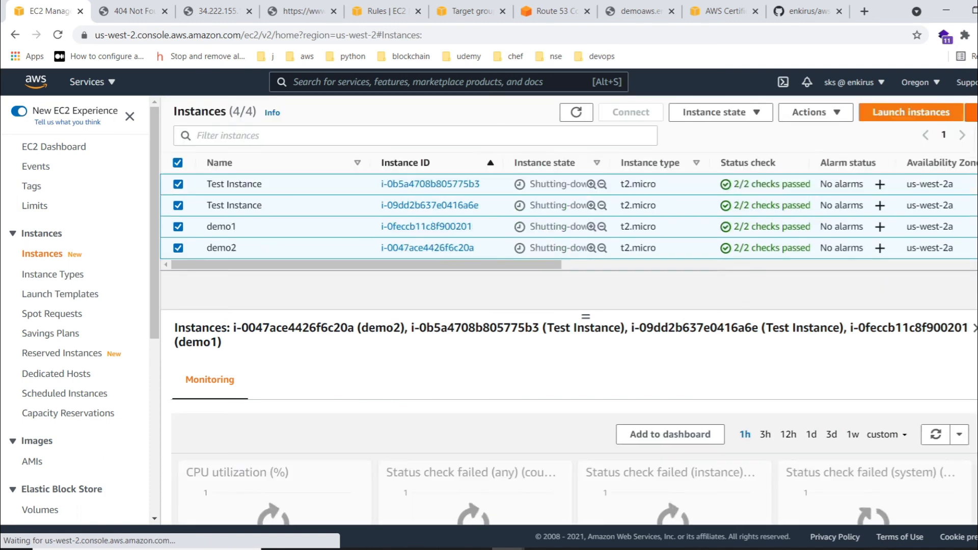
- Check the EC2 load balancer list for any remaining load balancers
{"action": "scroll", "coordinate": [71, 356], "scroll_direction": "down", "scroll_amount": 3}
{"action": "scroll", "coordinate": [72, 356], "scroll_direction": "down", "scroll_amount": 3}
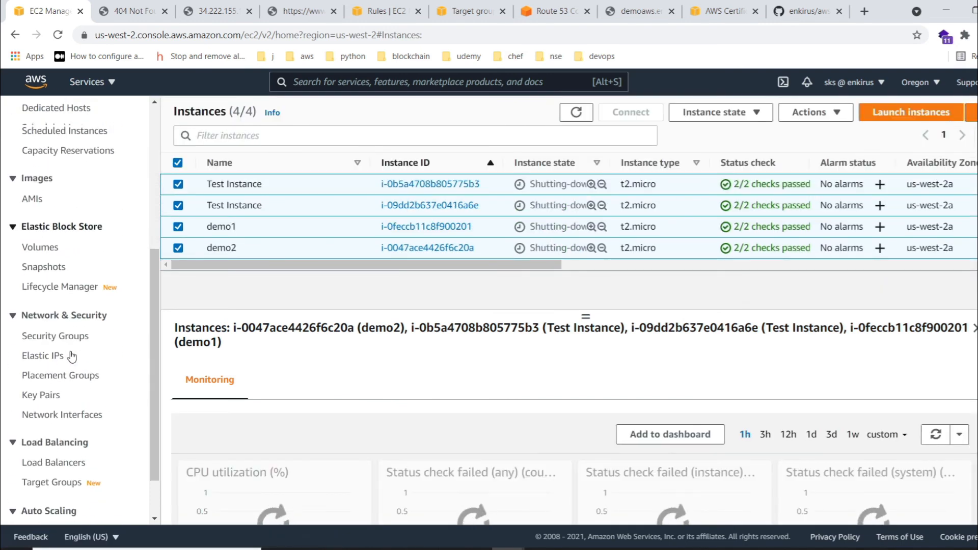
{"action": "scroll", "coordinate": [60, 353], "scroll_direction": "down", "scroll_amount": 1}
{"action": "left_click", "coordinate": [51, 406]}
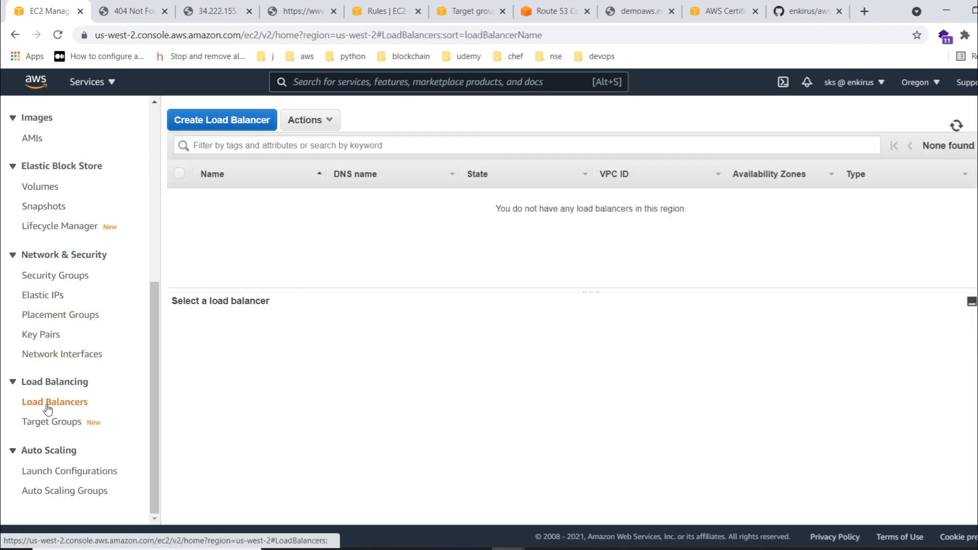
- Delete the remaining target groups ig1, instance1 and instance2, and return to the EC2 Dashboard
{"action": "left_click", "coordinate": [56, 422]}
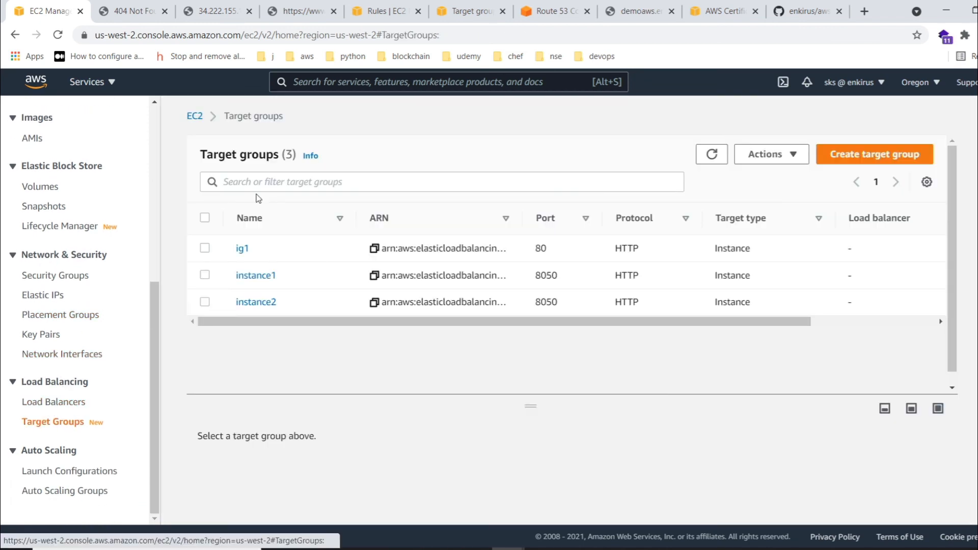
{"action": "left_click", "coordinate": [204, 218]}
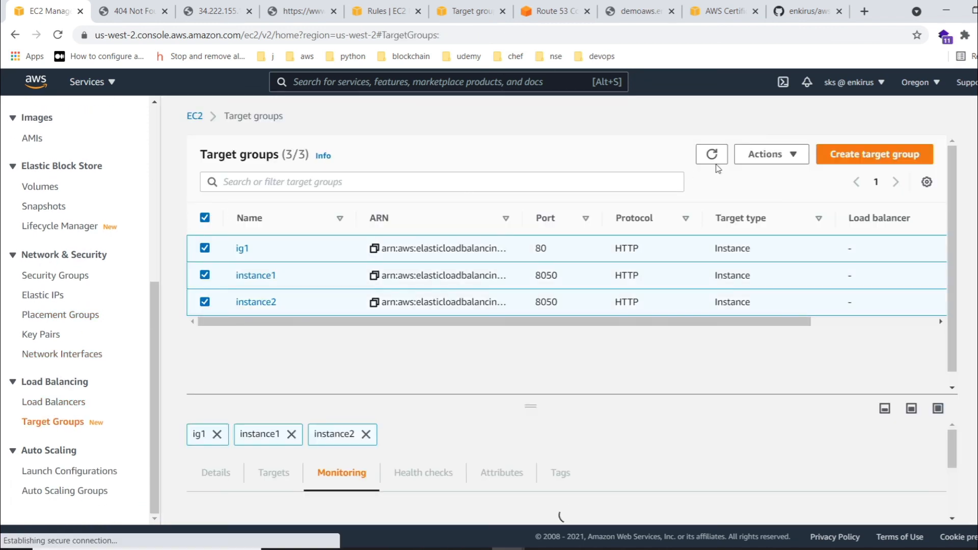
{"action": "left_click", "coordinate": [780, 154]}
{"action": "left_click", "coordinate": [771, 176]}
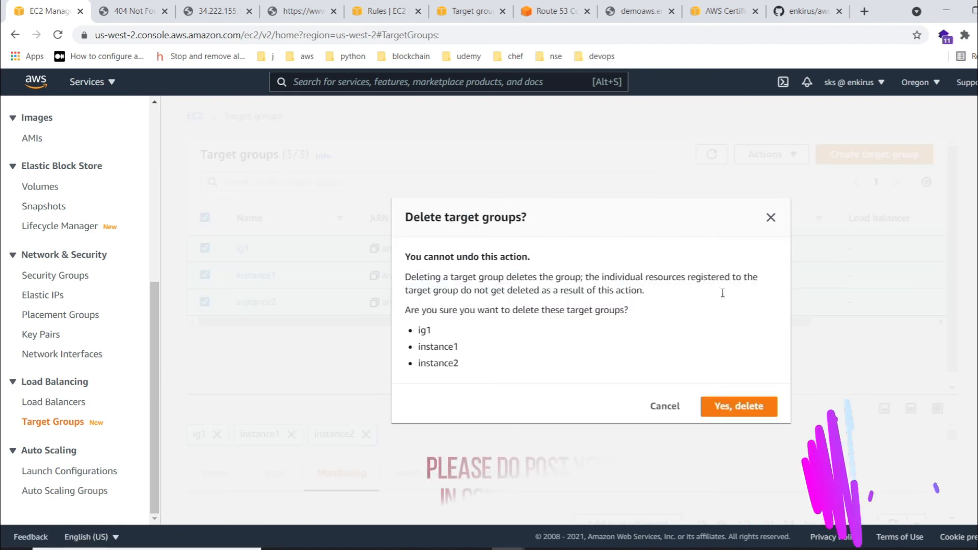
{"action": "left_click", "coordinate": [738, 405]}
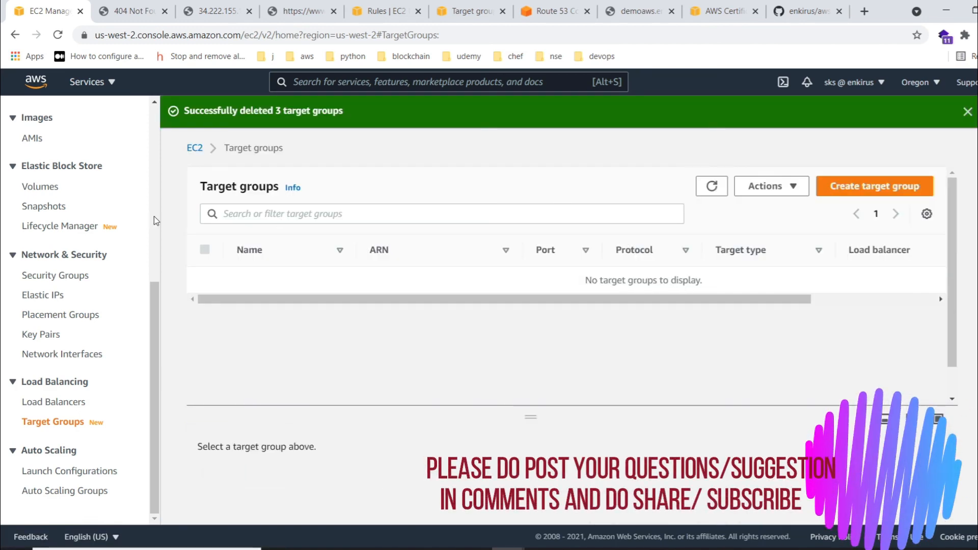
{"action": "scroll", "coordinate": [23, 248], "scroll_direction": "up", "scroll_amount": 6}
{"action": "left_click", "coordinate": [56, 146]}
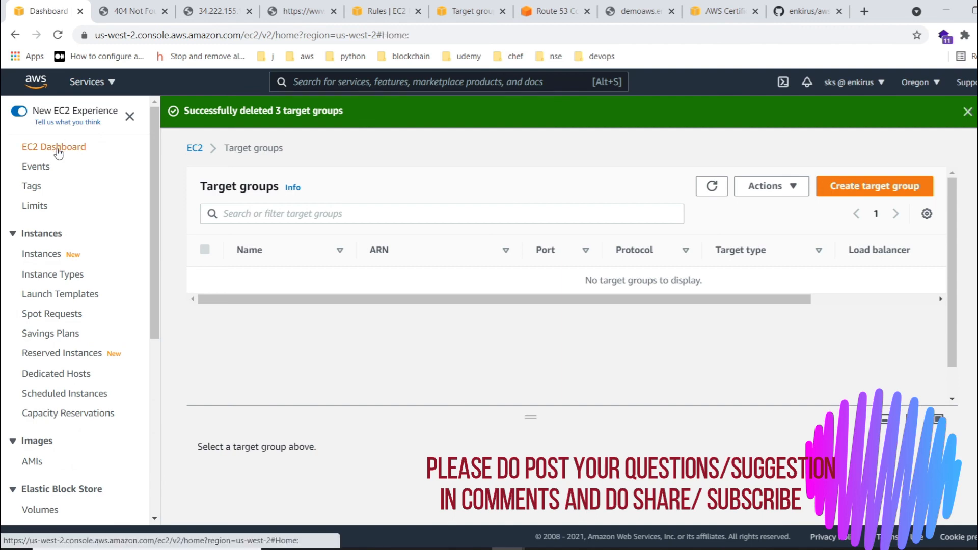